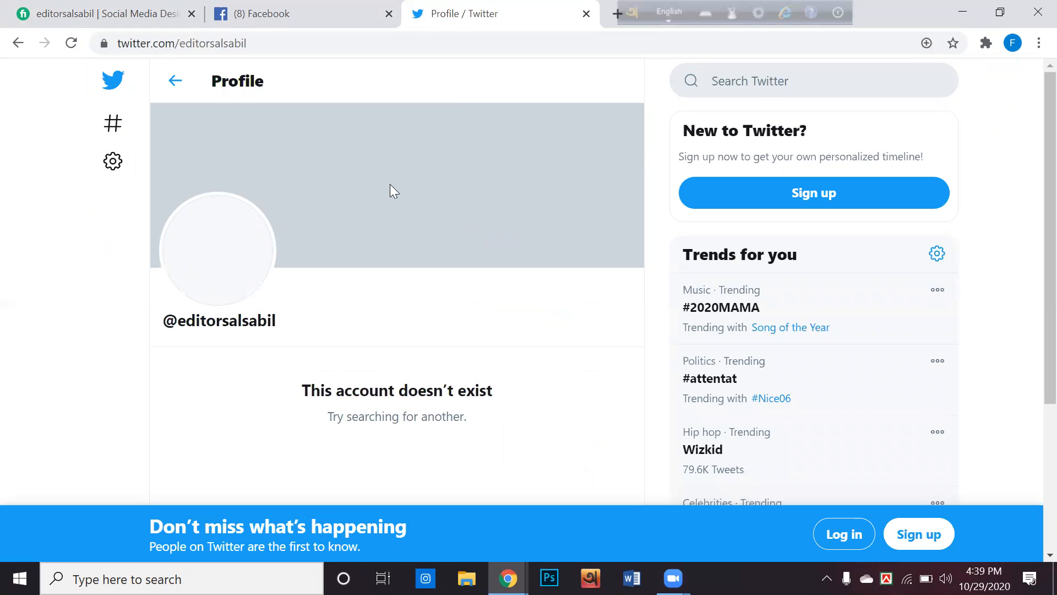
# Move the language bar aside, open a blank new tab and close the Facebook tab
pyautogui.moveTo(639, 19); pyautogui.dragTo(991, 50)
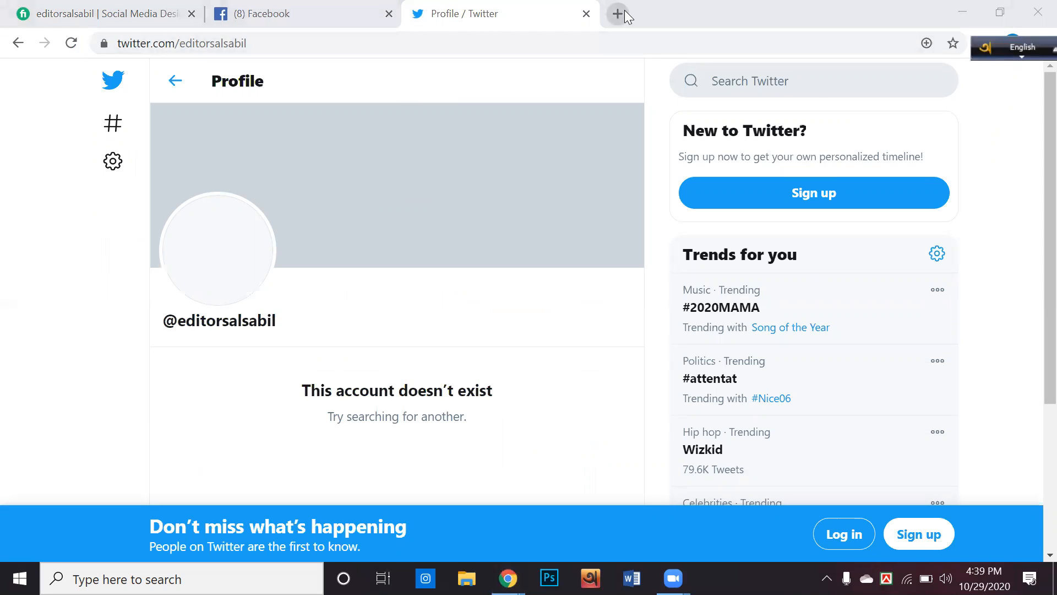
pyautogui.scroll(-1, 955, 349)
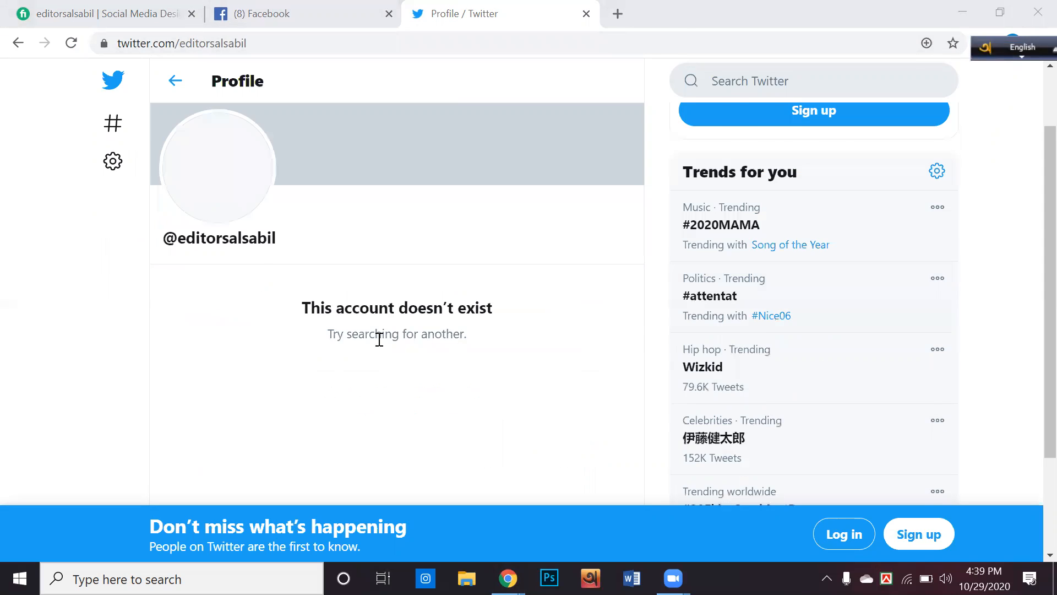
pyautogui.scroll(1, 385, 330)
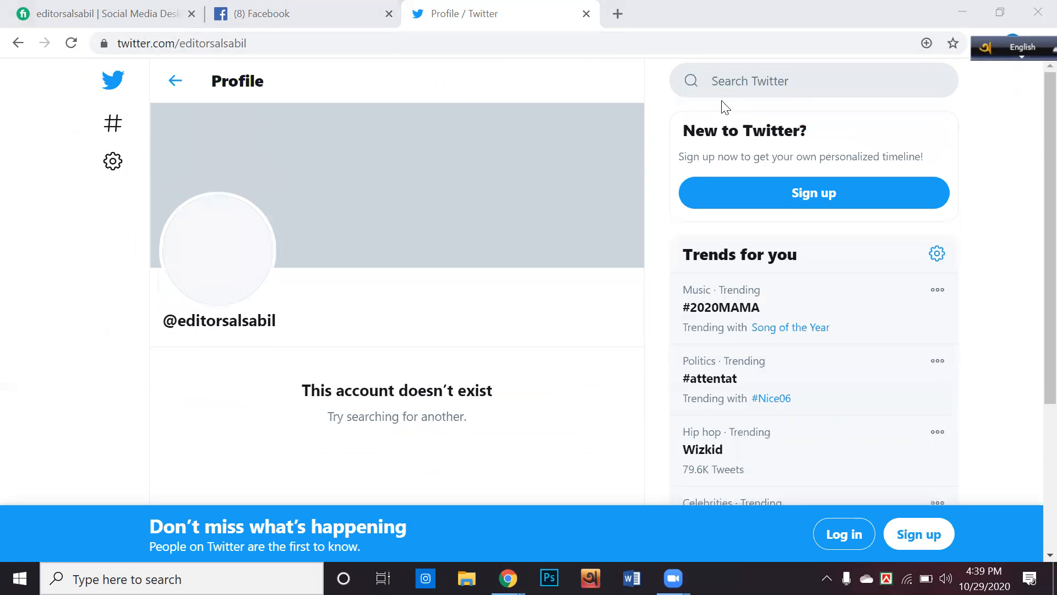
pyautogui.click(624, 16)
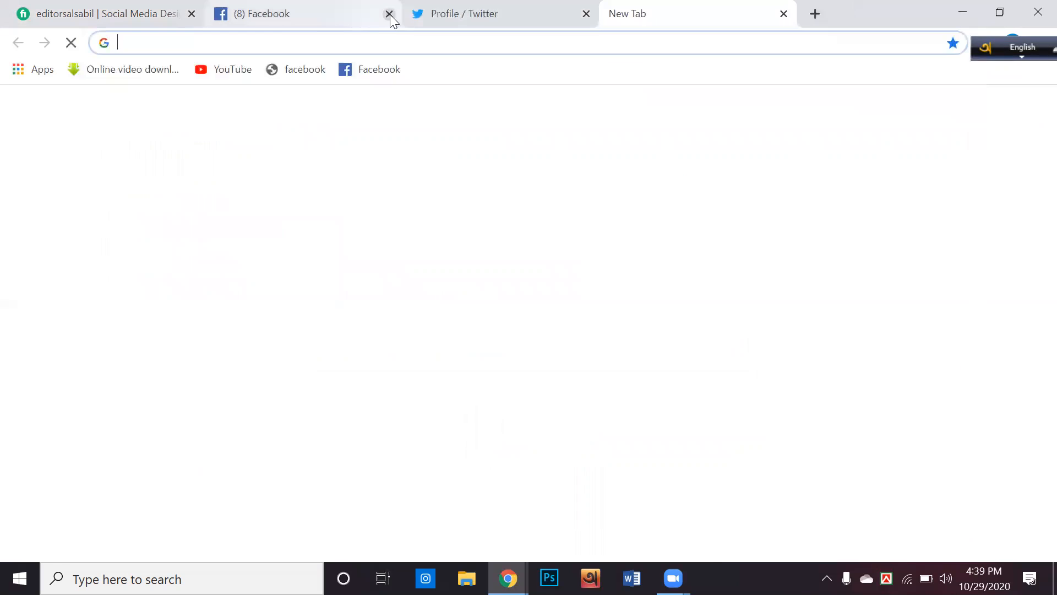
pyautogui.click(389, 14)
# Check the Twitter profile, then return to the seller's Fiverr profile
pyautogui.click(314, 15)
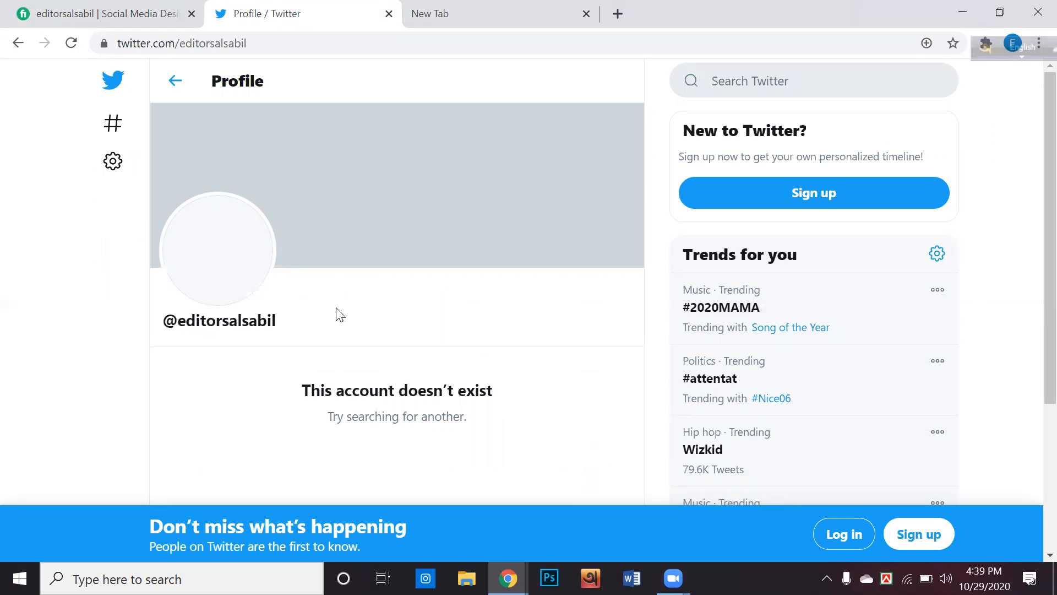
pyautogui.scroll(-3, 337, 312)
pyautogui.click(93, 14)
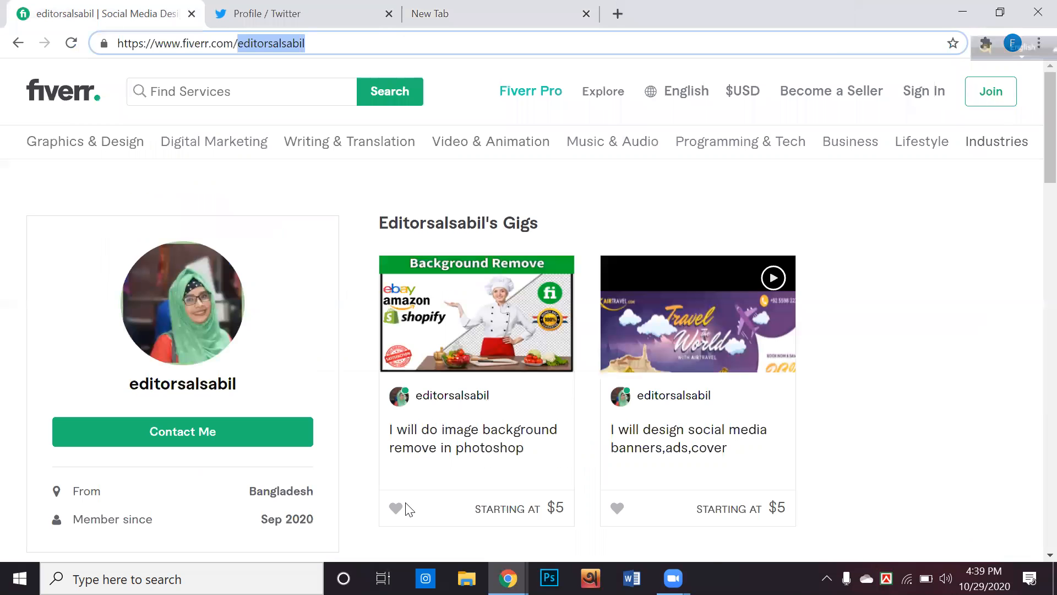
# Select the username in the Fiverr profile address, then switch to the Google new-tab page
pyautogui.click(324, 48)
pyautogui.moveTo(307, 48); pyautogui.dragTo(239, 48)
pyautogui.hotkey('ctrl', 'c')
pyautogui.click(429, 14)
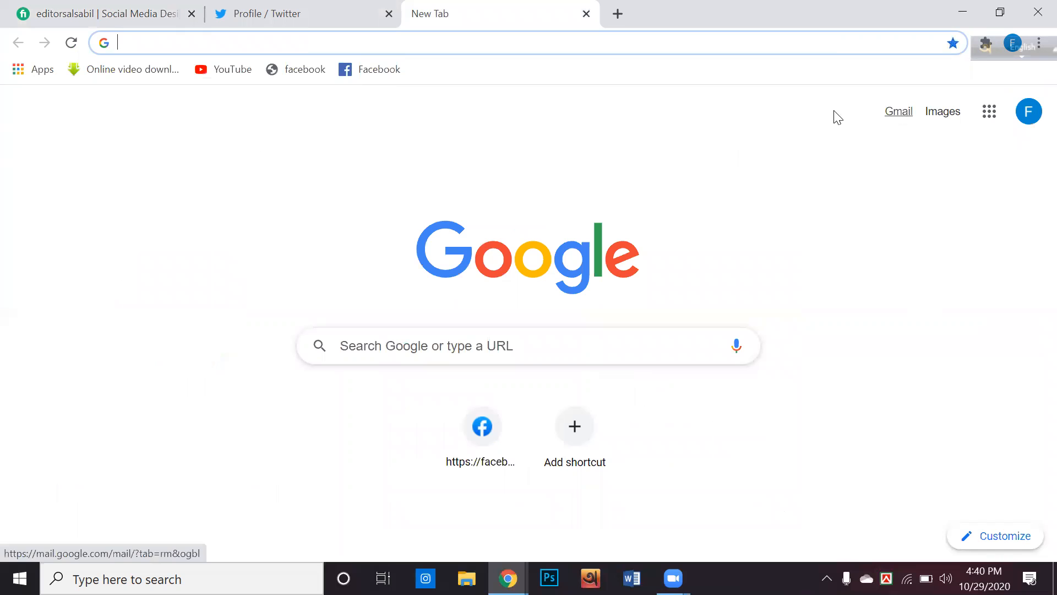
# Open Google Account and load its address with the seller's username pasted over the query
pyautogui.click(990, 114)
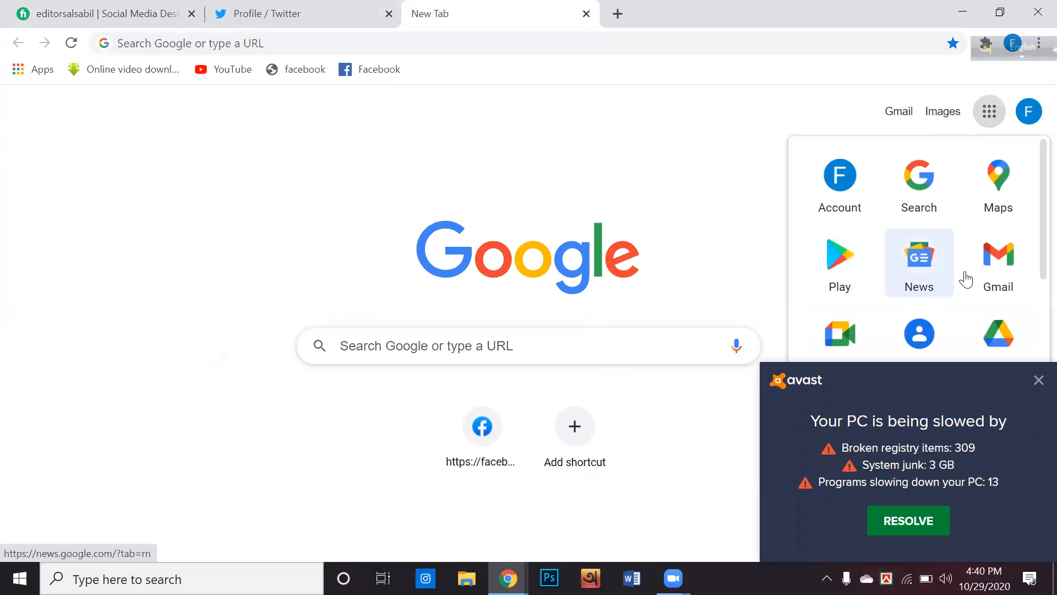
pyautogui.click(837, 187)
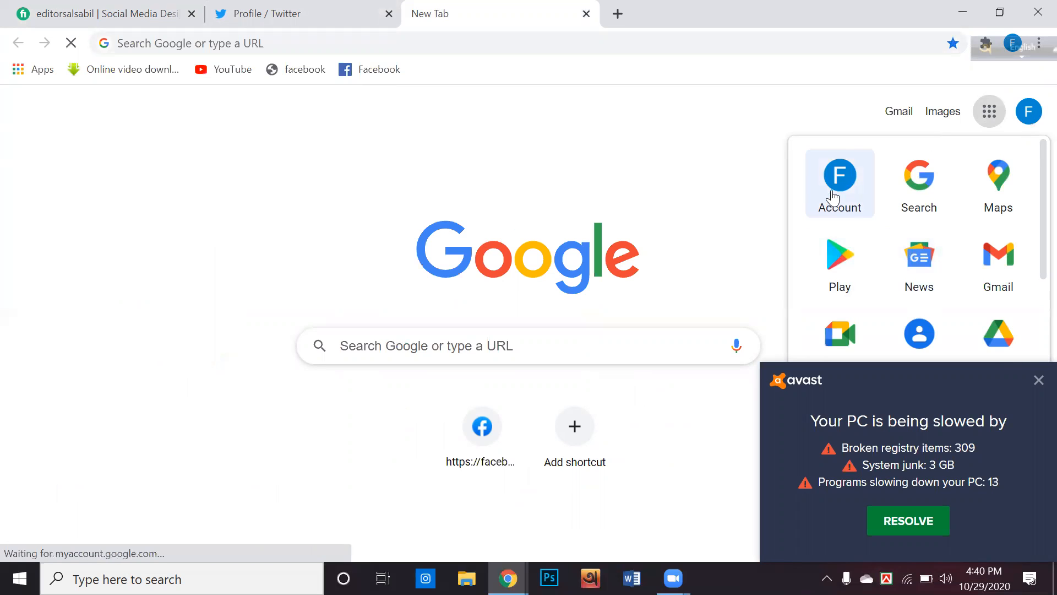
pyautogui.click(265, 50)
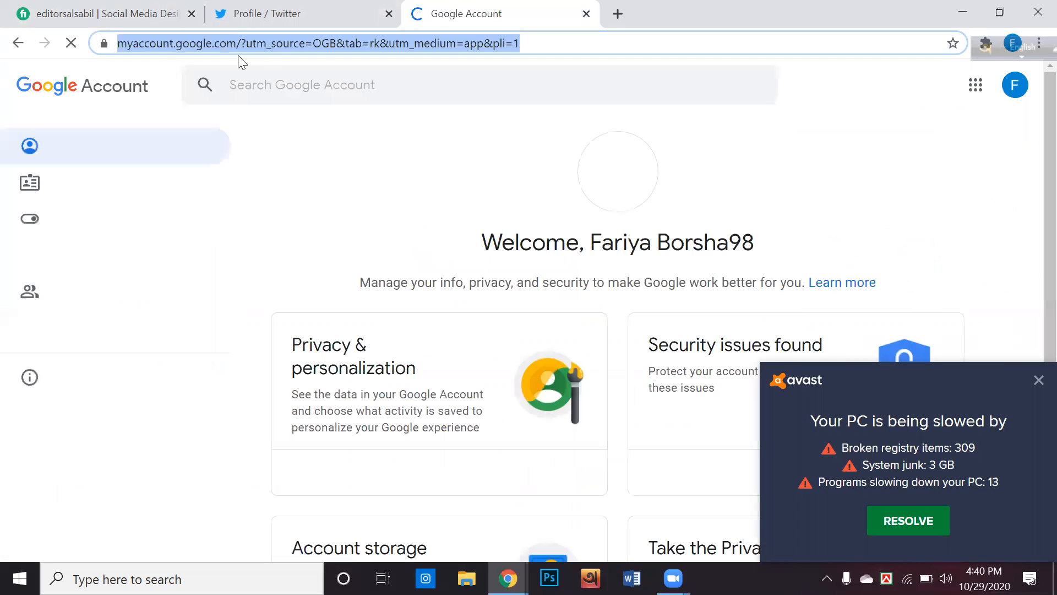
pyautogui.click(267, 47)
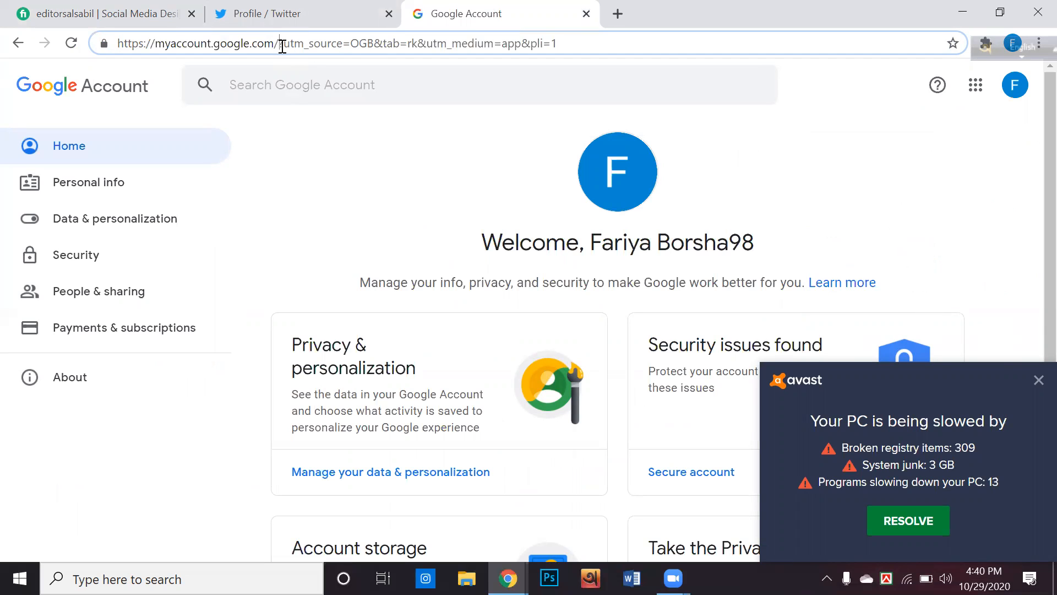
pyautogui.moveTo(281, 45); pyautogui.dragTo(832, 117)
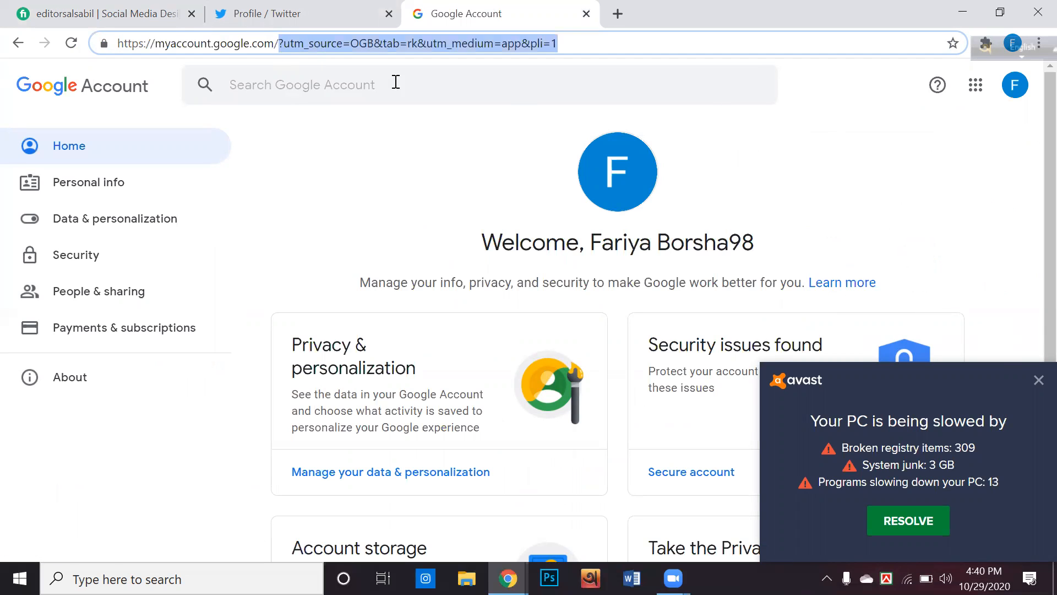
pyautogui.hotkey('ctrl', 'v')
pyautogui.click(271, 69)
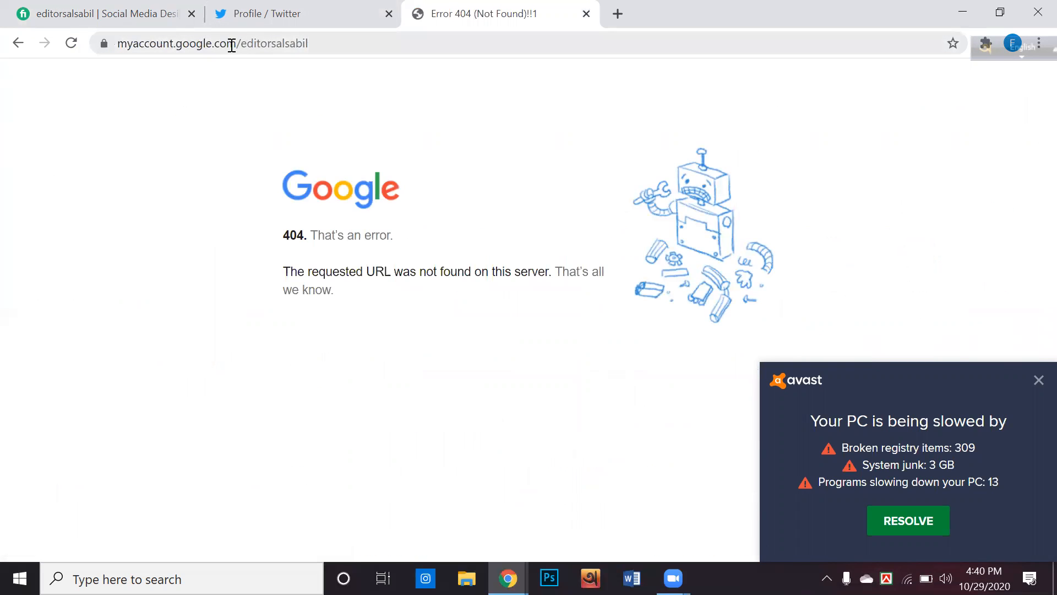
# Close the resulting 404 error tab and open a fresh new tab
pyautogui.moveTo(243, 46); pyautogui.dragTo(309, 44)
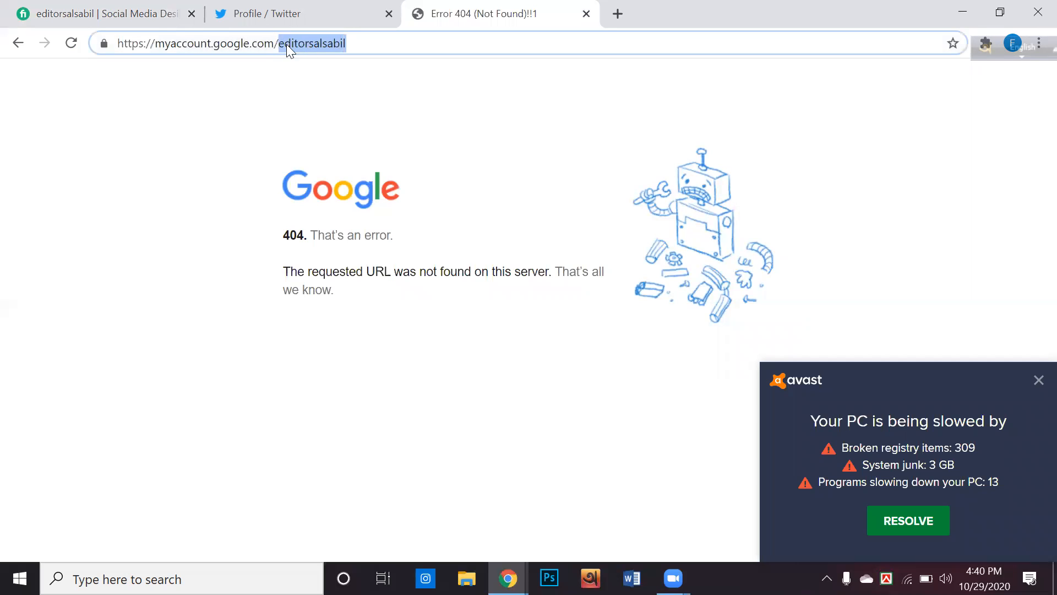
pyautogui.click(587, 14)
pyautogui.click(428, 12)
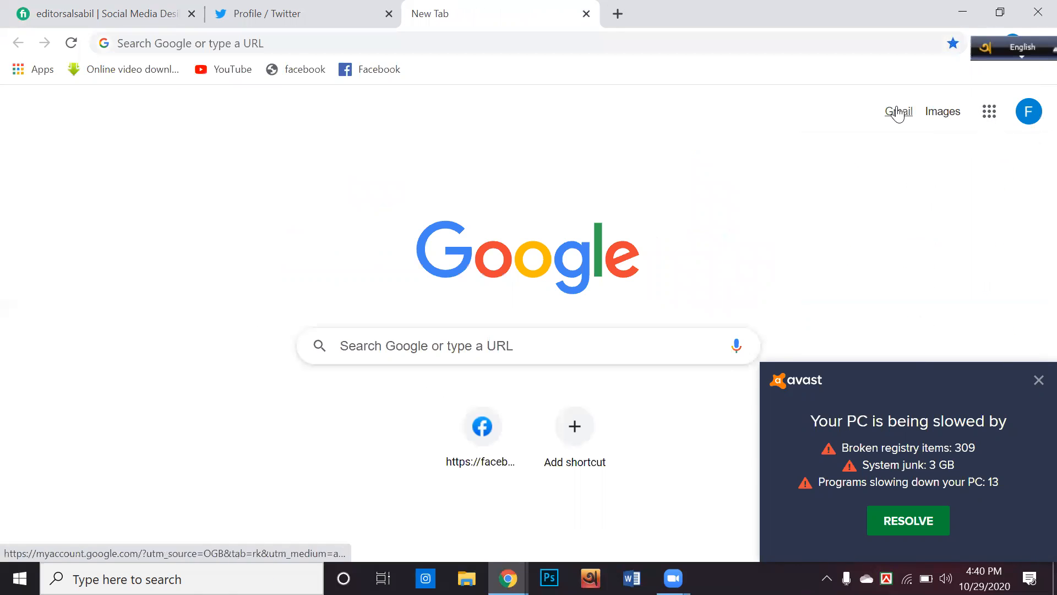
# Open Gmail, dismiss the Avast popup, open Skype's site via a 'skype' search, then return to Fiverr
pyautogui.click(899, 111)
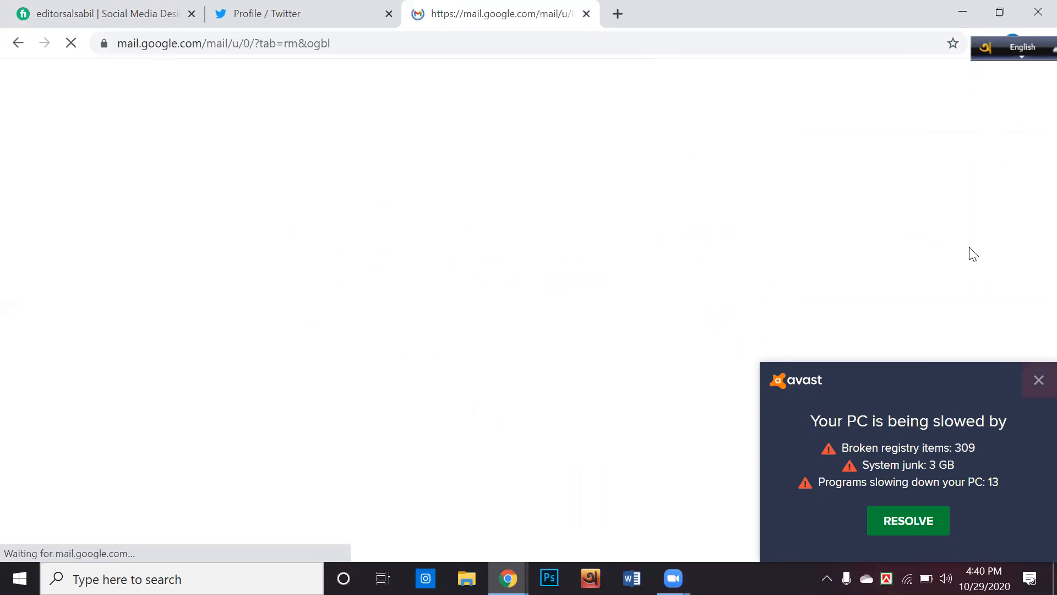
pyautogui.click(1031, 367)
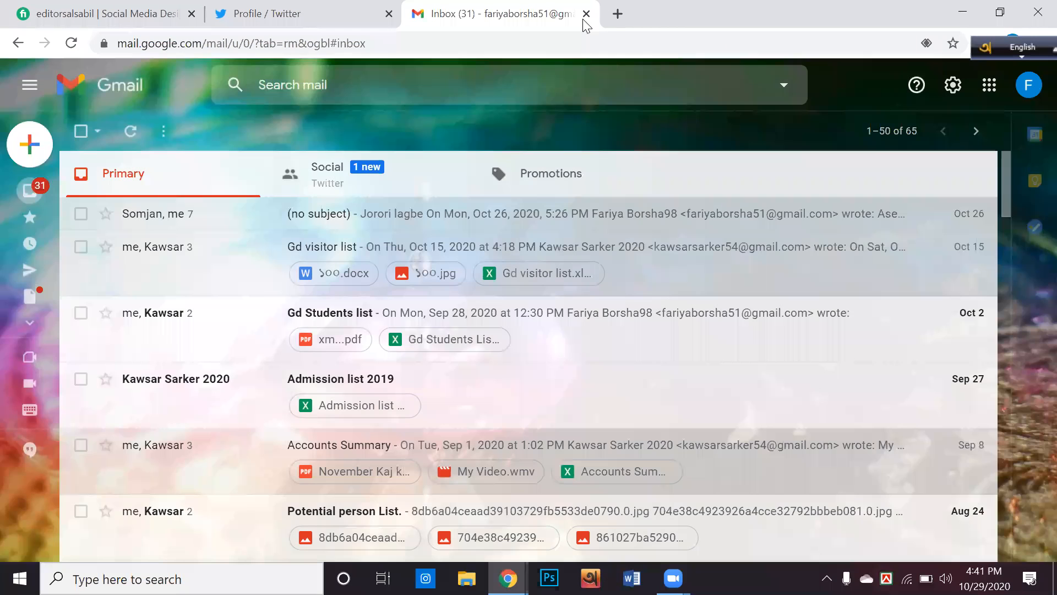
pyautogui.click(618, 16)
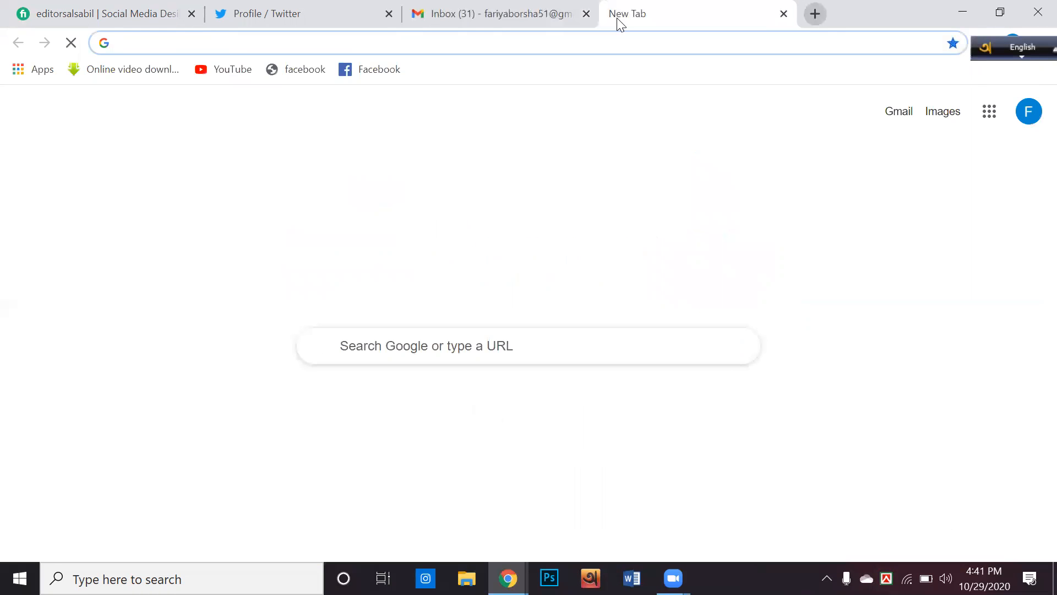
pyautogui.write('skype')
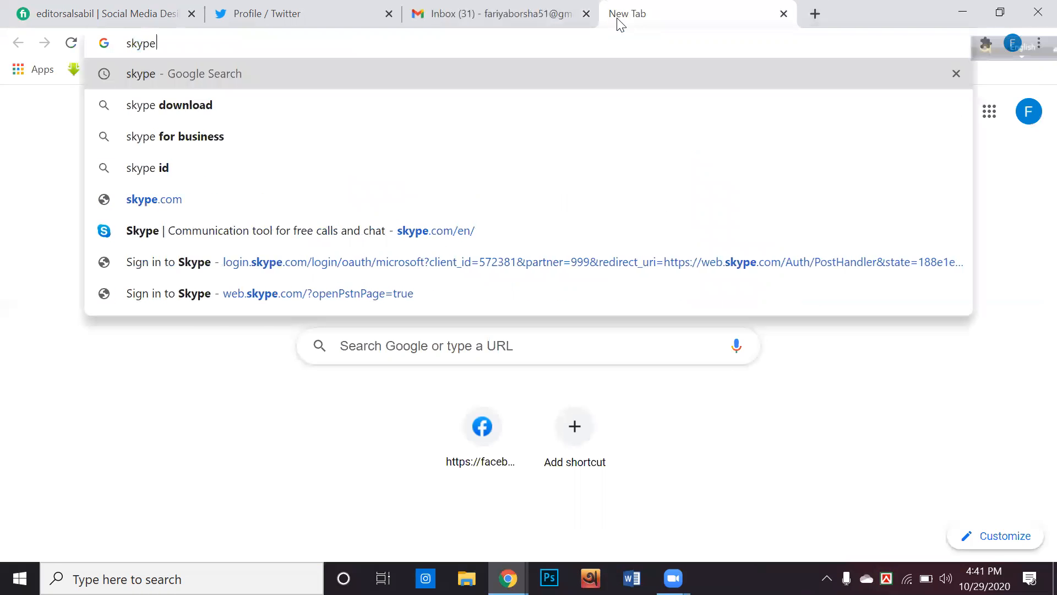
pyautogui.press('Return')
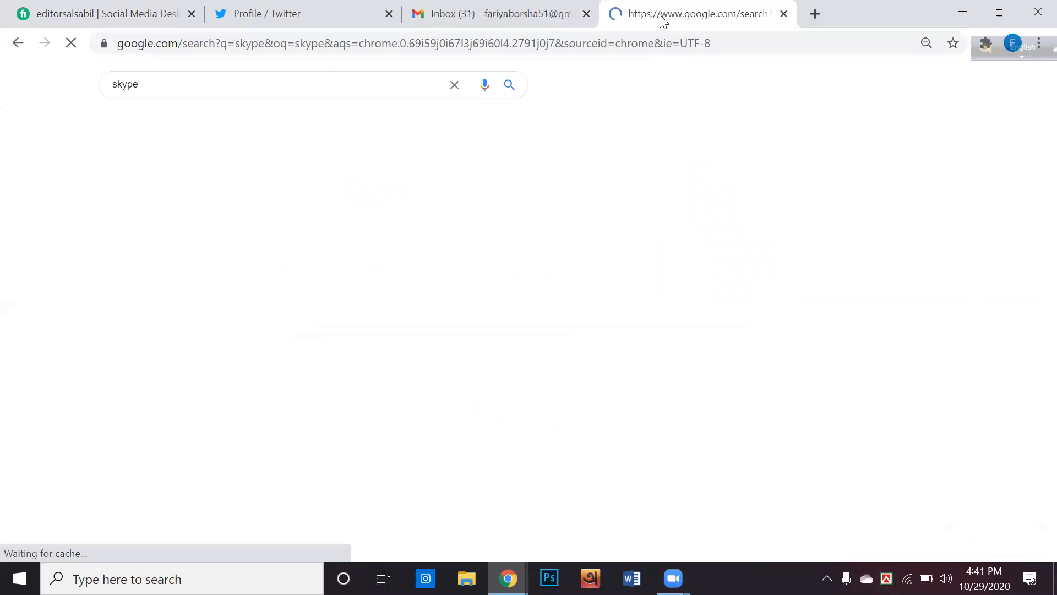
pyautogui.click(177, 189)
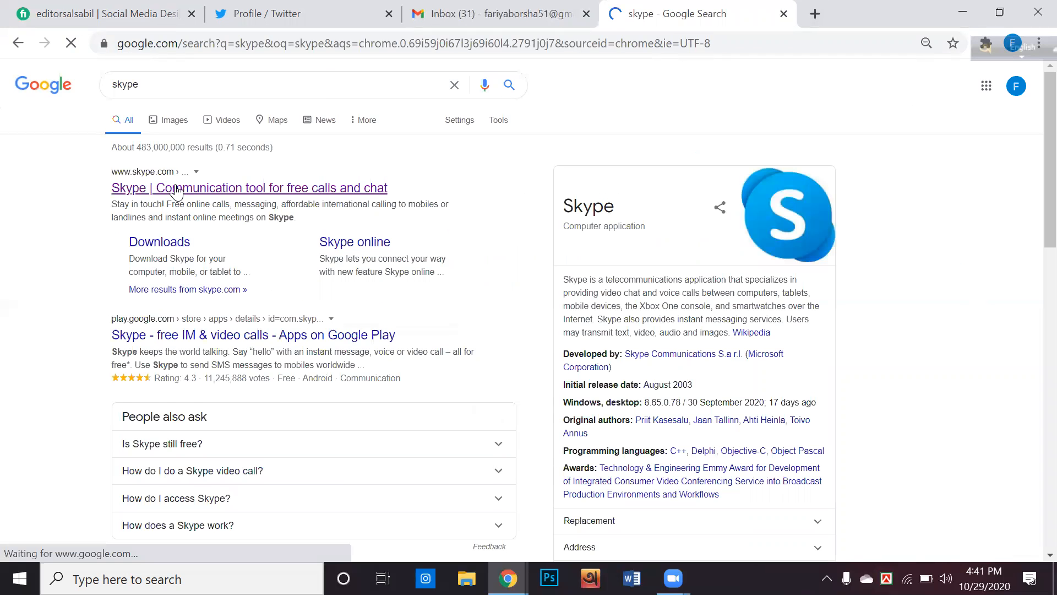
pyautogui.click(25, 12)
pyautogui.click(307, 43)
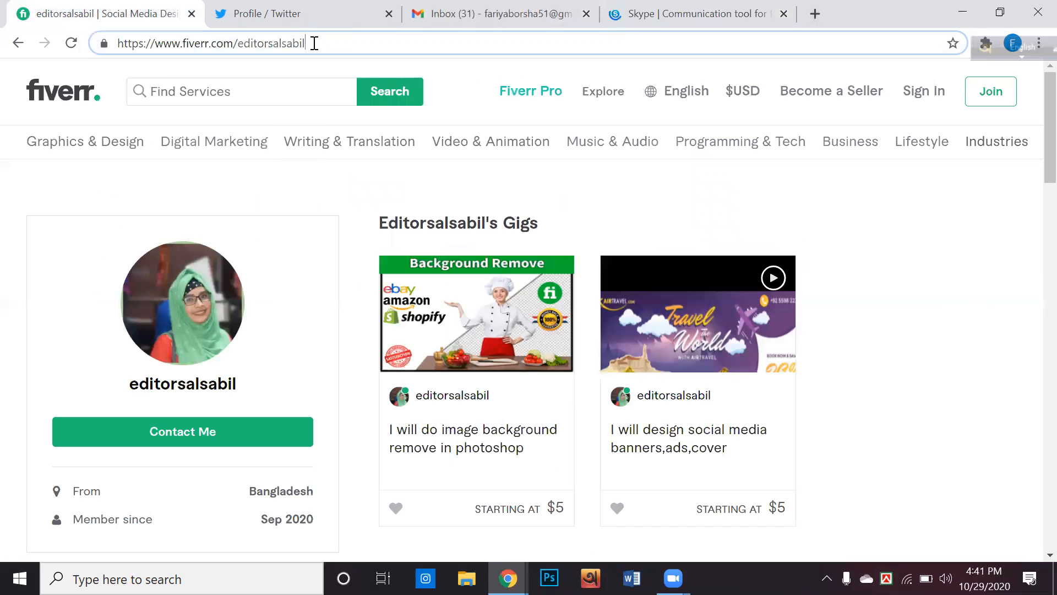
# Replace the username in the Fiverr address to open another designer's profile and review it
pyautogui.moveTo(314, 42); pyautogui.dragTo(245, 37)
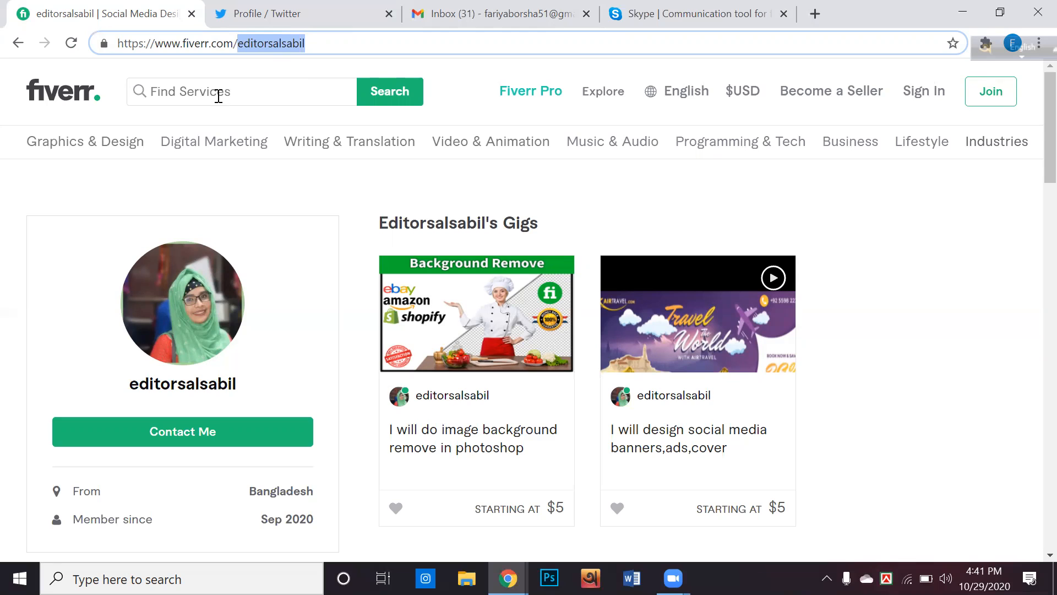
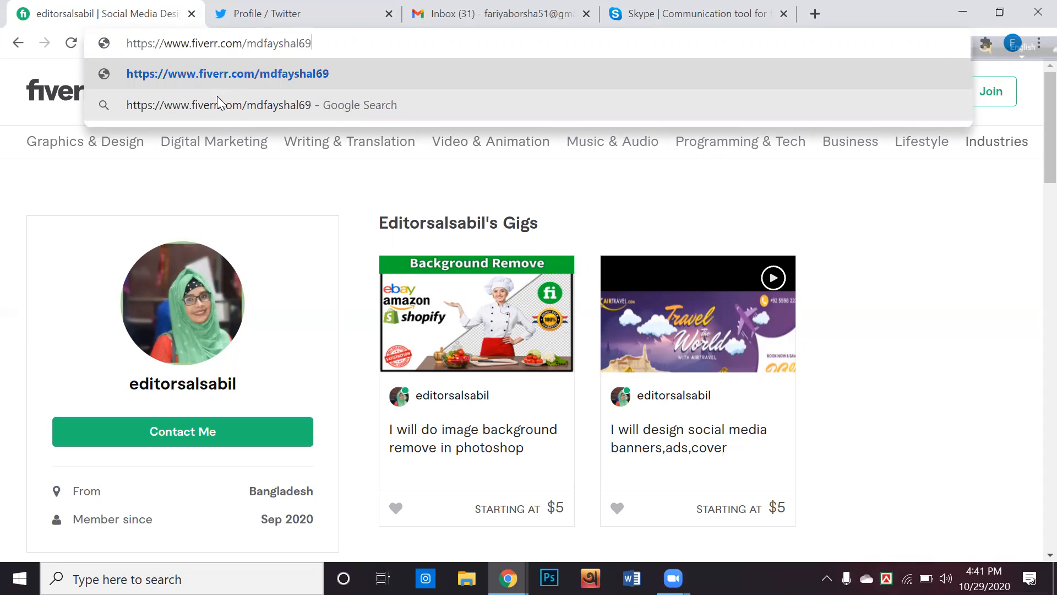
pyautogui.press('Return')
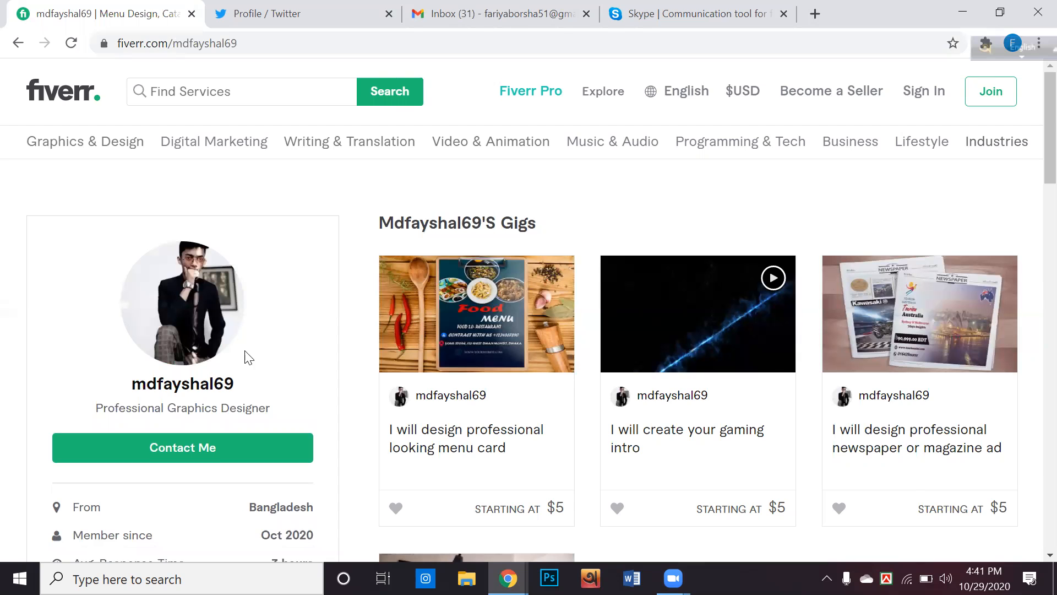
pyautogui.scroll(-4, 900, 388)
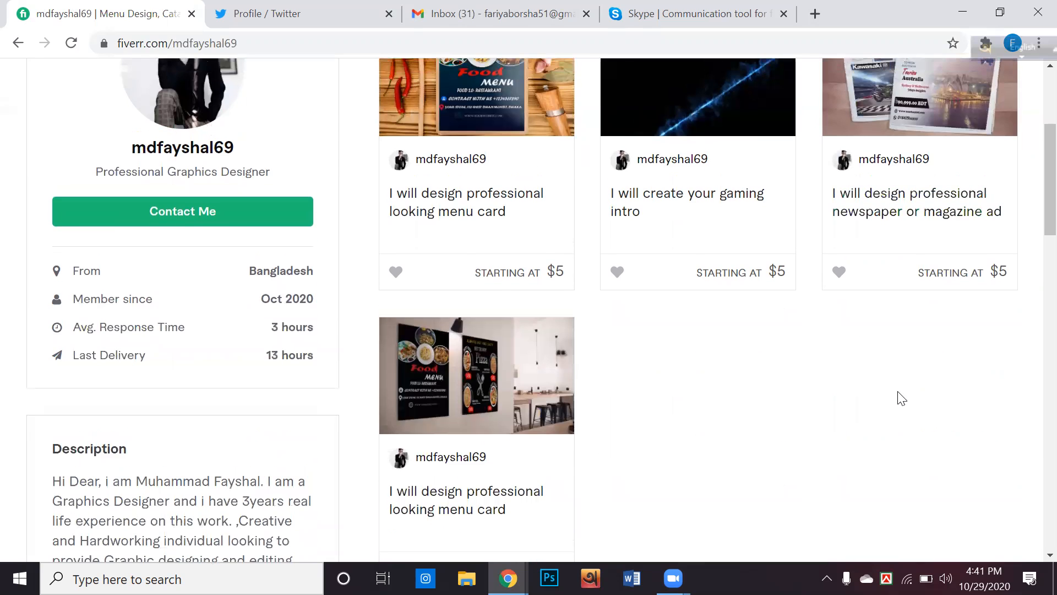
pyautogui.scroll(4, 901, 398)
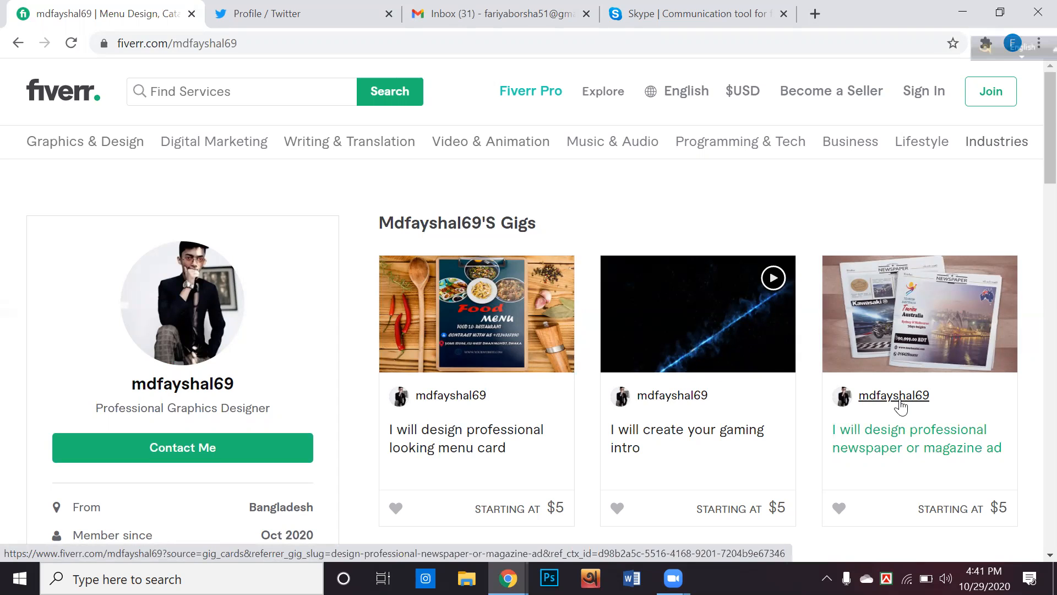
# Copy the username from the profile address and switch to the Skype tab
pyautogui.moveTo(255, 43); pyautogui.dragTo(176, 40)
pyautogui.rightClick(177, 42)
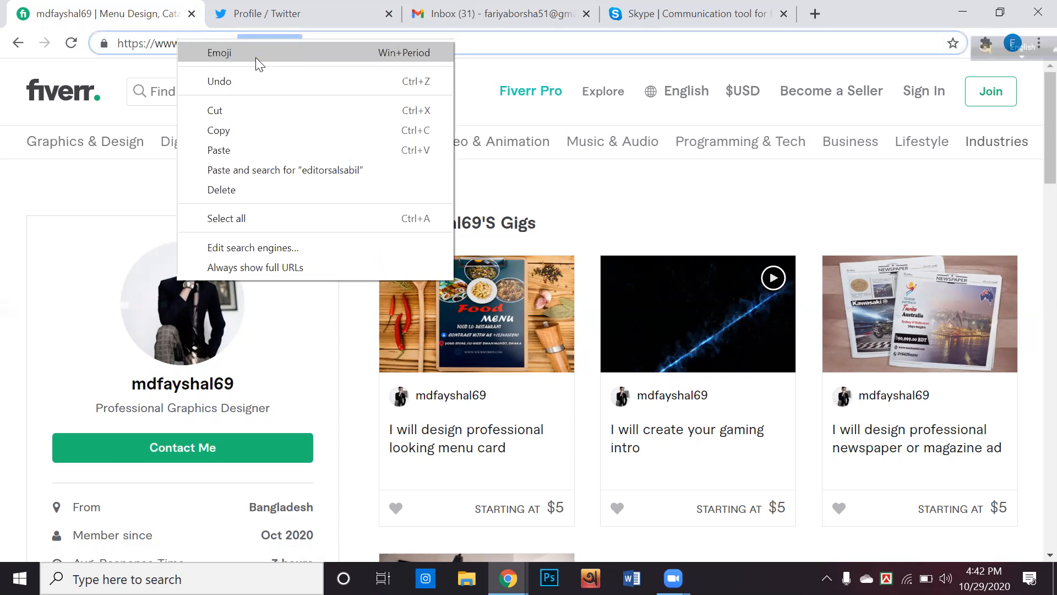
pyautogui.click(219, 129)
pyautogui.click(717, 20)
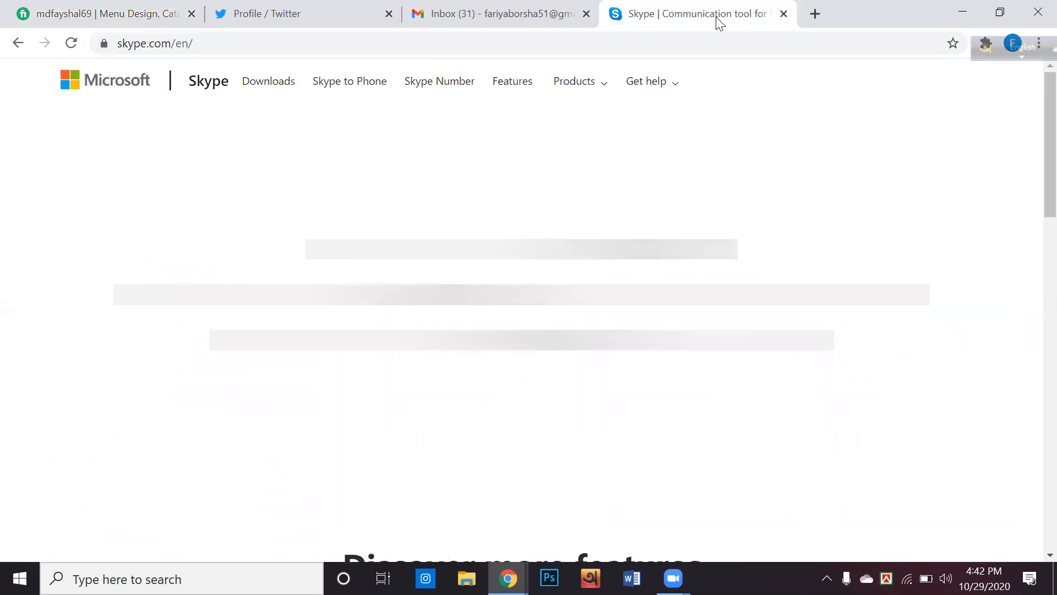
# In a new tab, open Facebook from the bookmarks and append the seller's username to its address
pyautogui.click(815, 14)
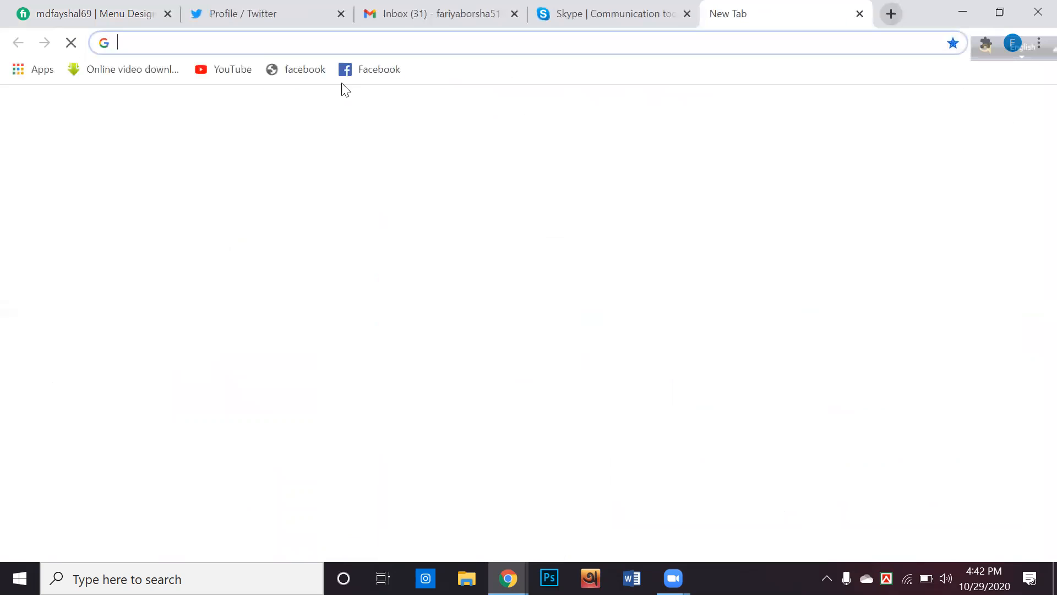
pyautogui.click(268, 61)
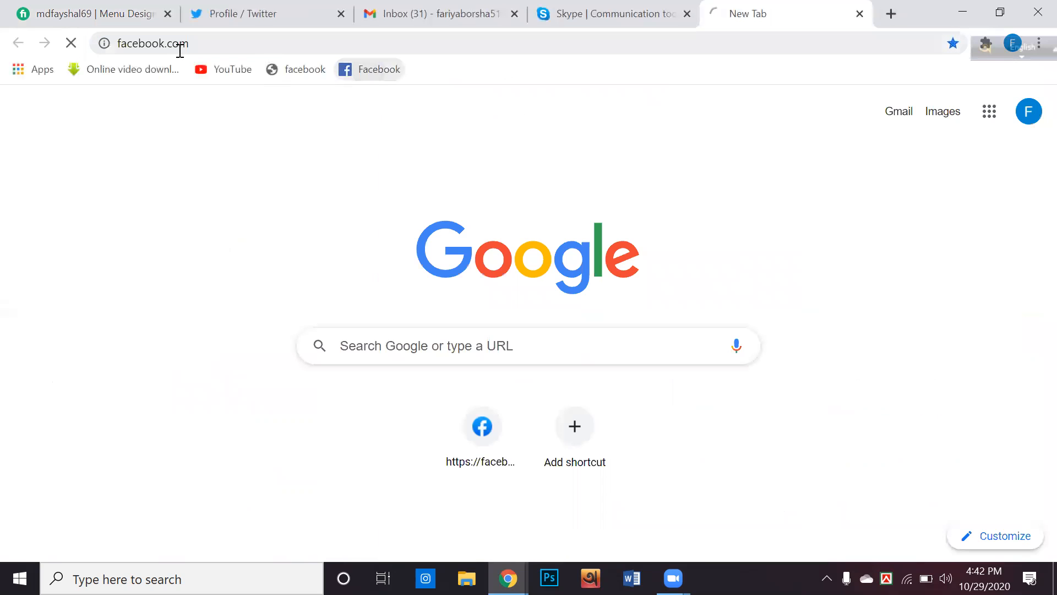
pyautogui.click(219, 40)
pyautogui.click(295, 42)
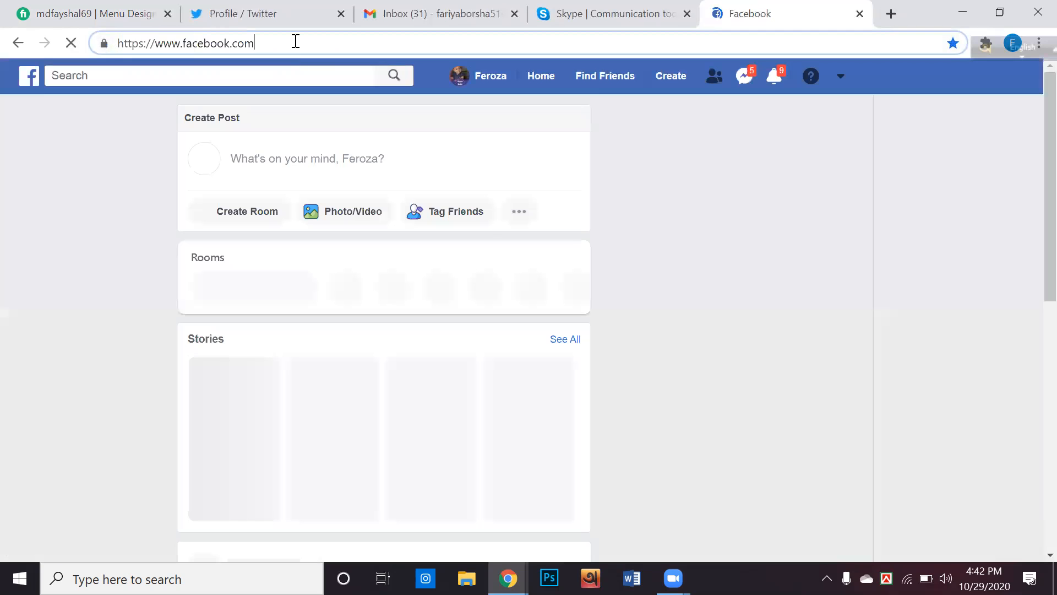
pyautogui.write('/')
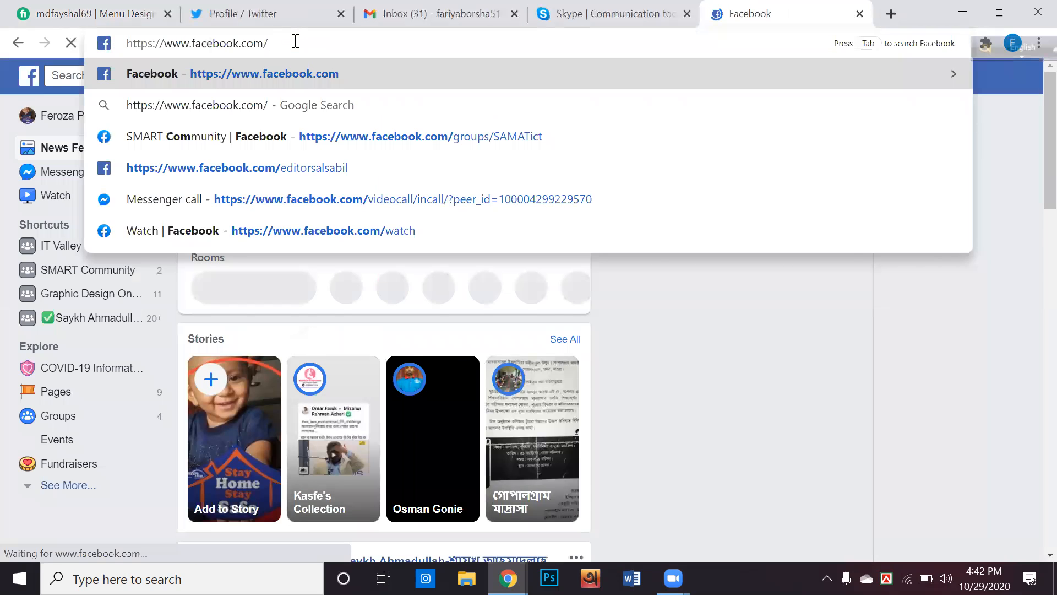
pyautogui.press('Return')
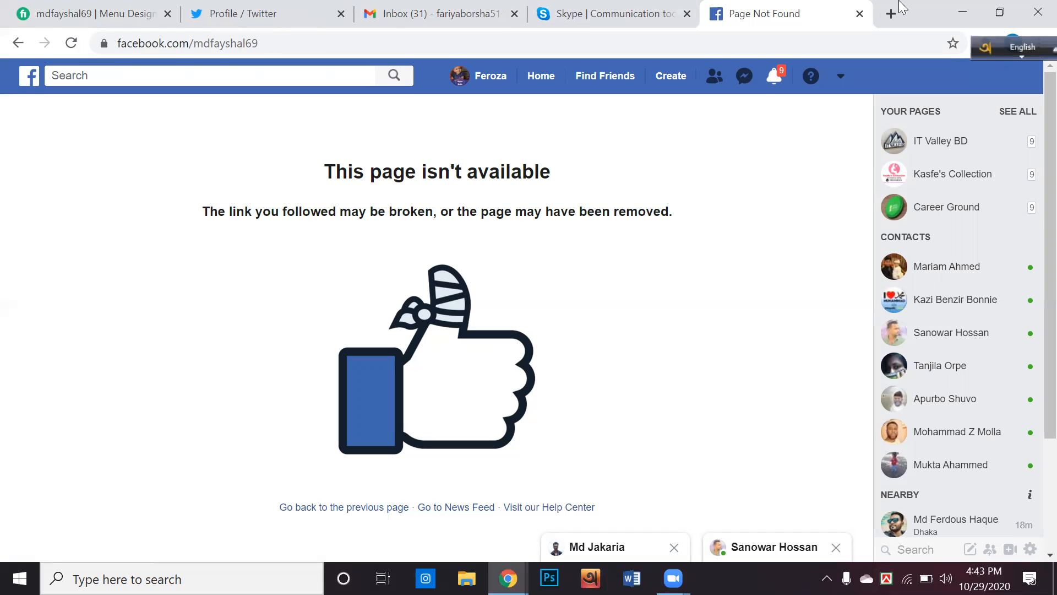
# In a new tab, choose to add another Google account and use a different account
pyautogui.hotkey('ctrl', 't')
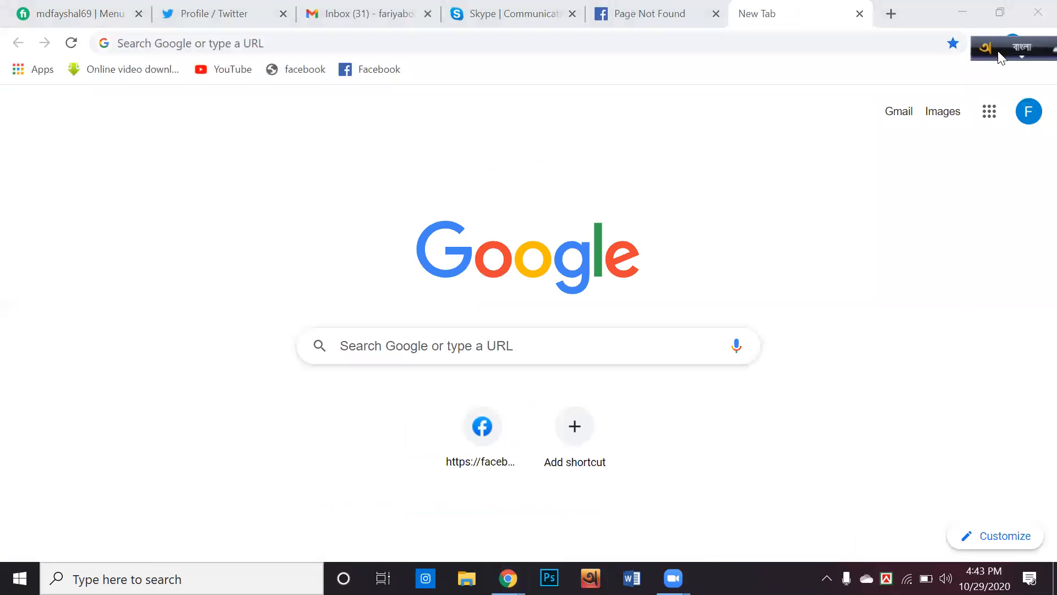
pyautogui.click(1034, 124)
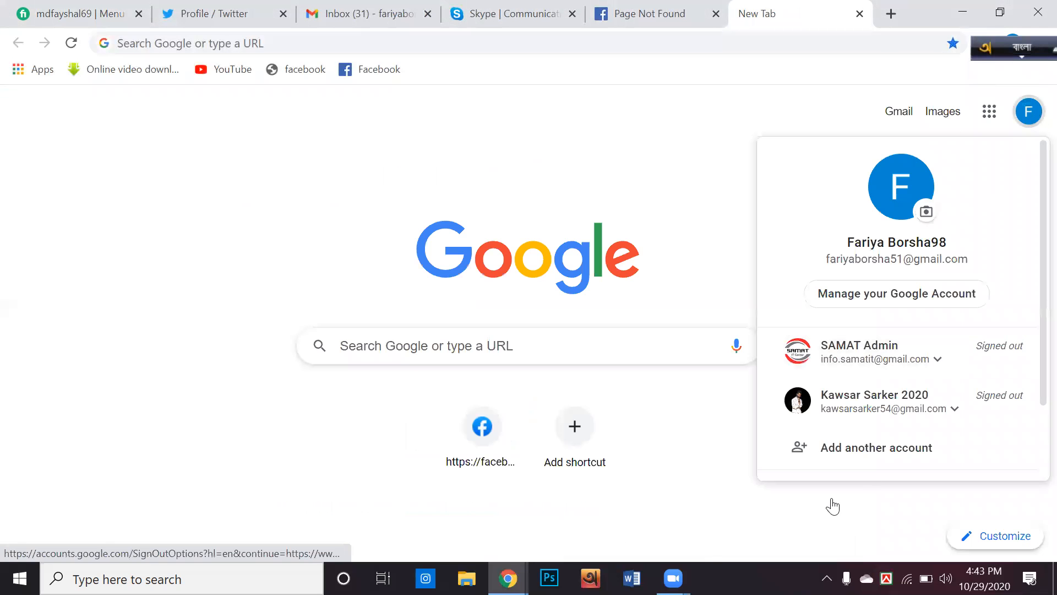
pyautogui.click(911, 460)
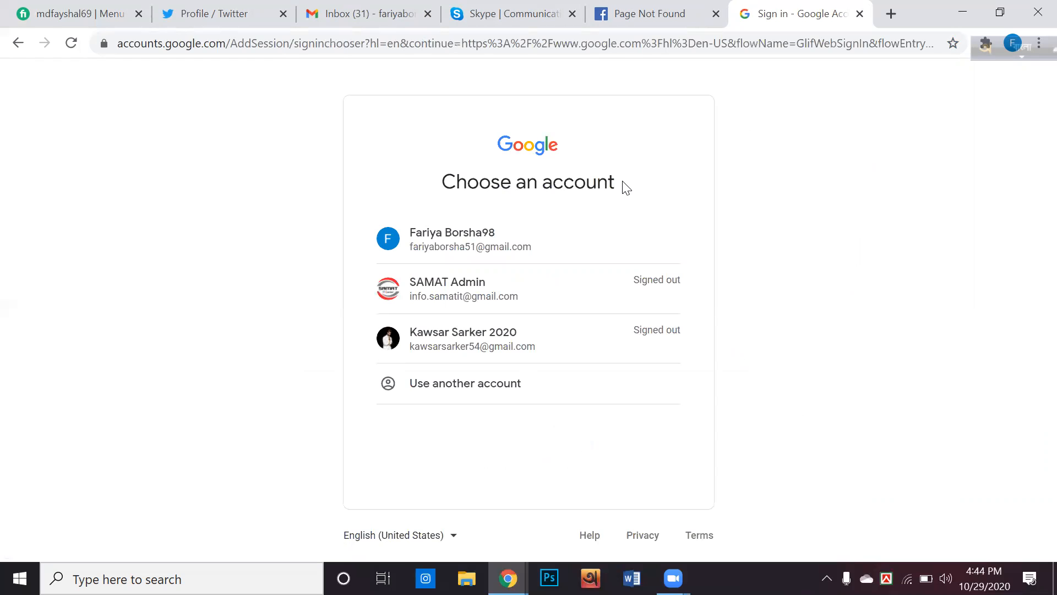
pyautogui.click(467, 392)
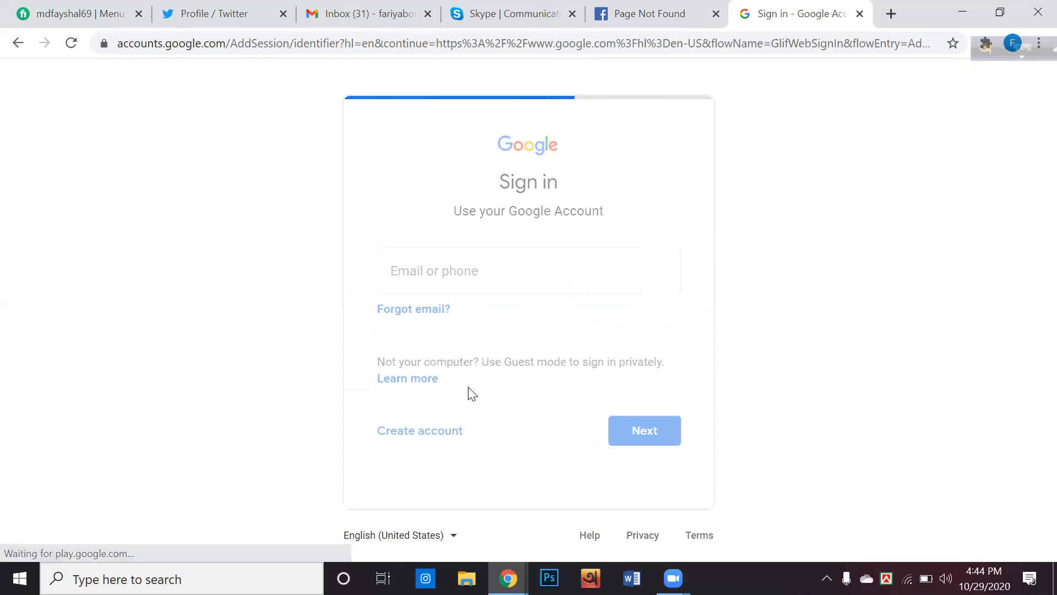
pyautogui.click(452, 271)
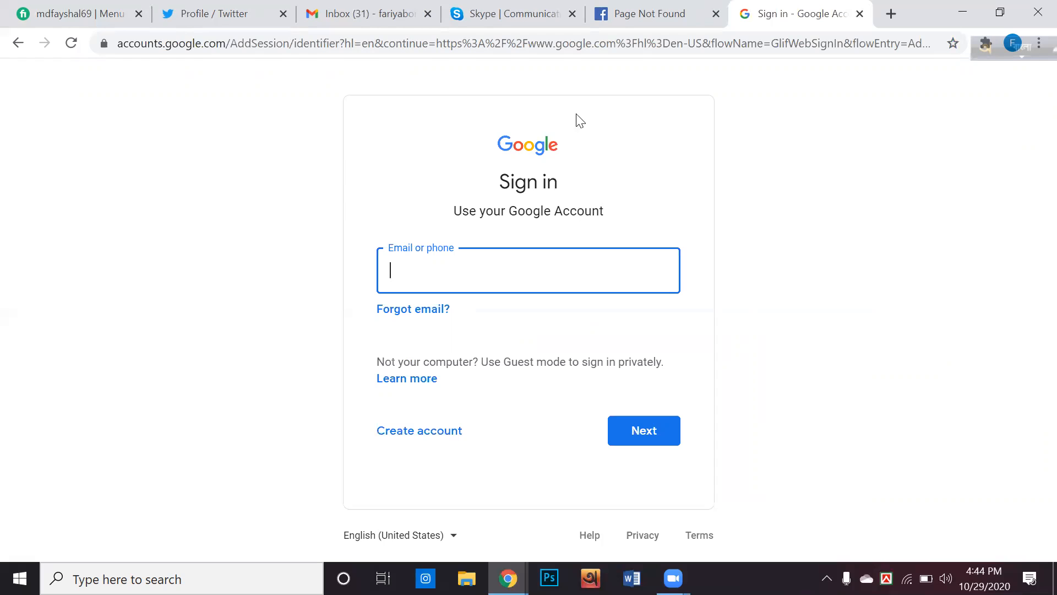
# Choose Create account for personal use from the sign-in page
pyautogui.click(419, 435)
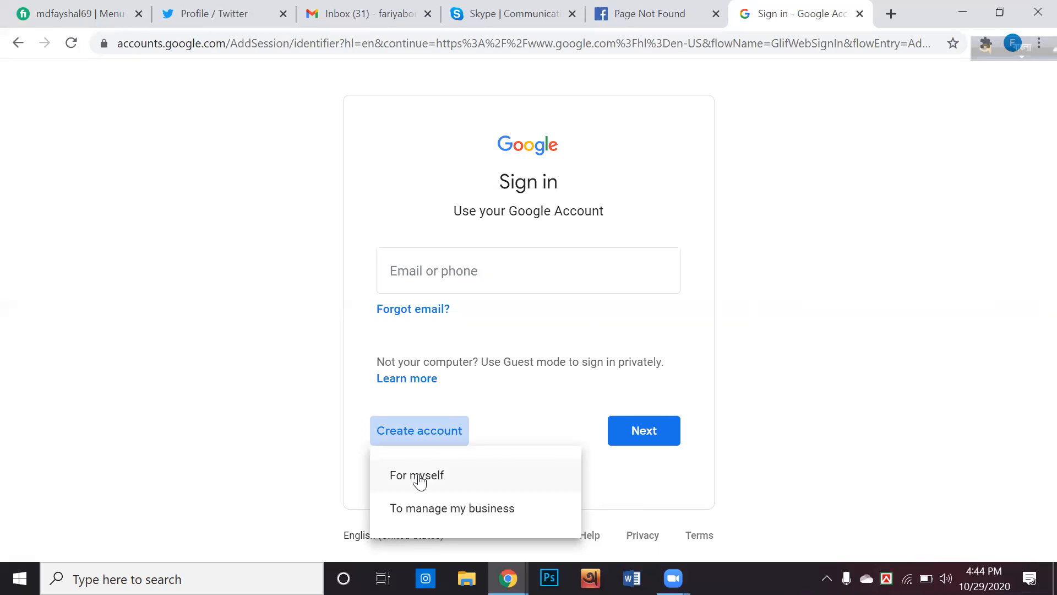
pyautogui.click(417, 471)
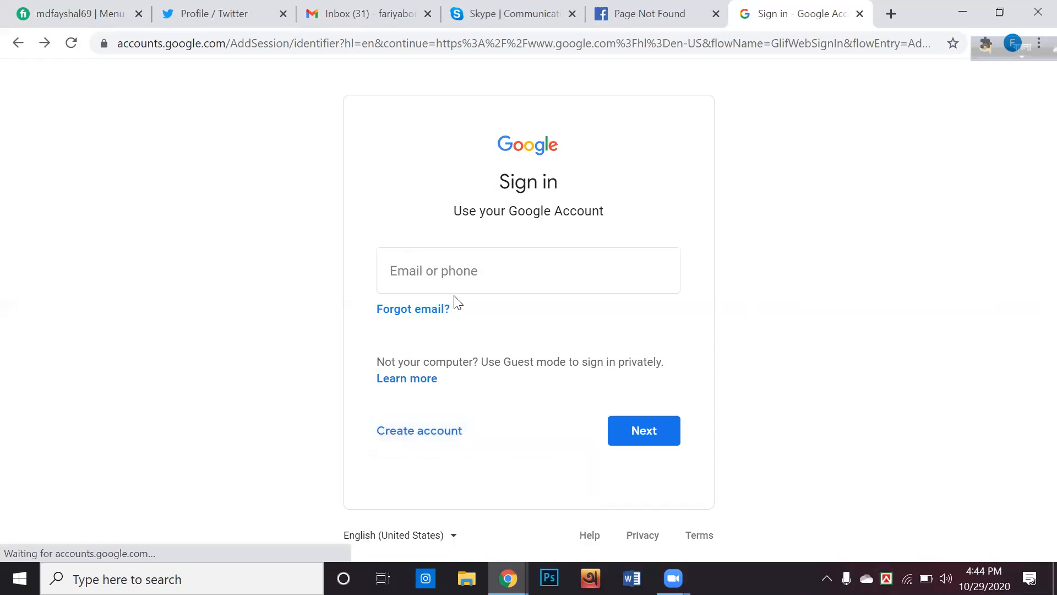
pyautogui.click(463, 272)
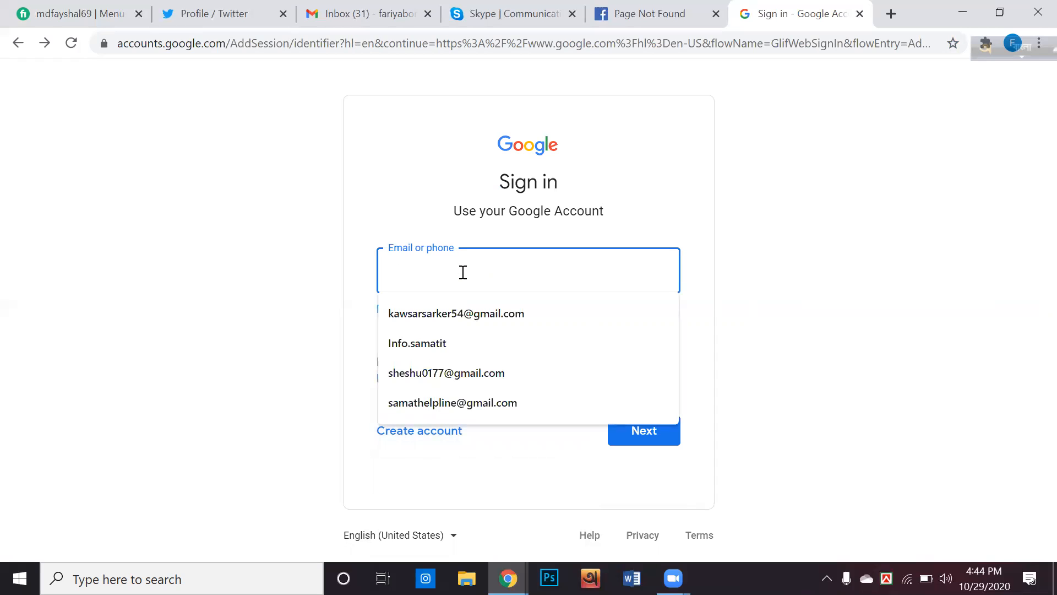
pyautogui.click(374, 447)
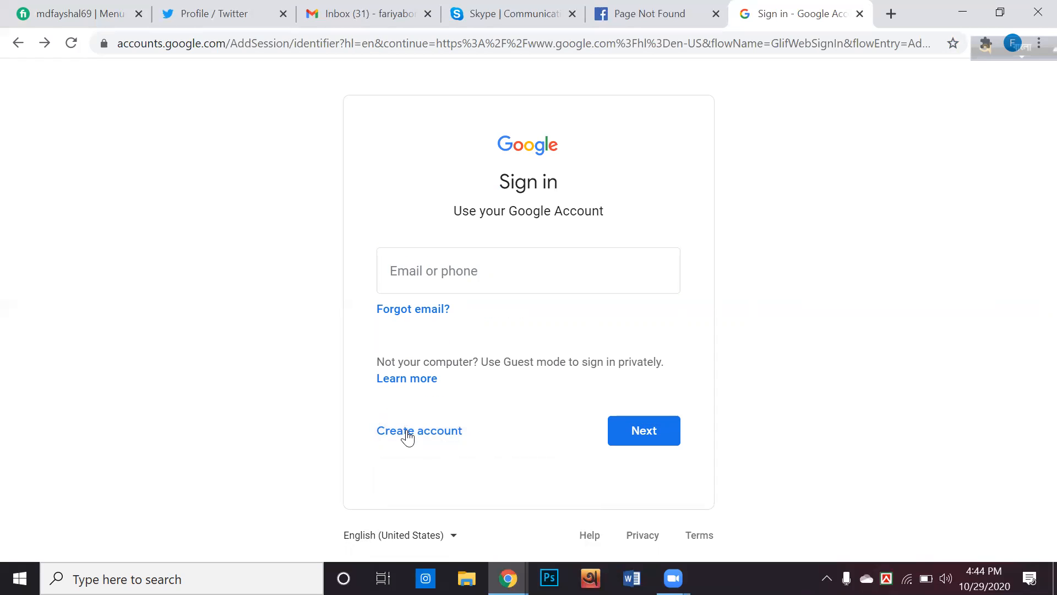
pyautogui.click(407, 435)
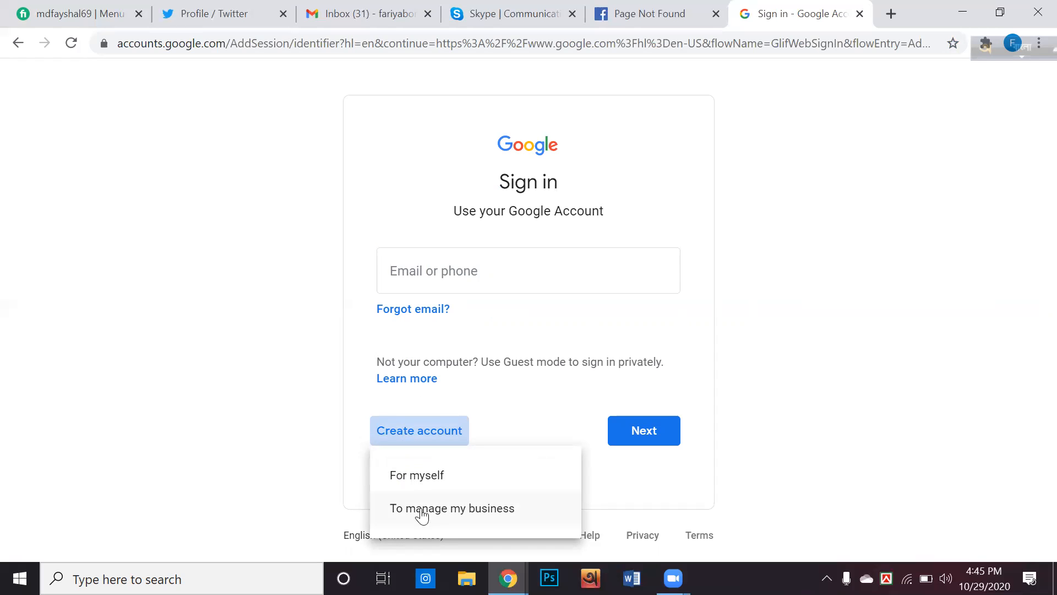
pyautogui.click(433, 477)
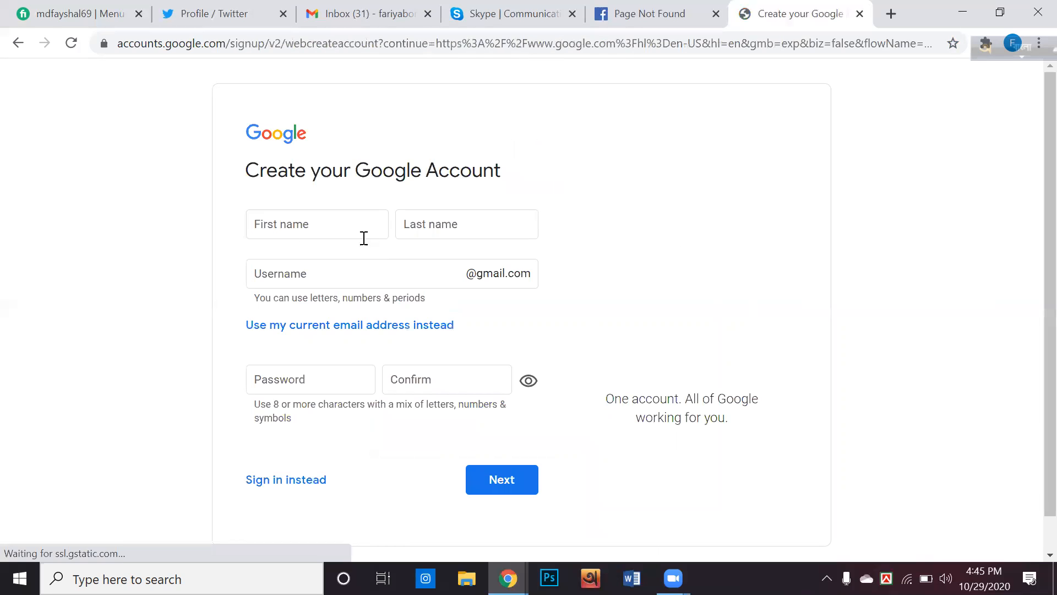
# Try typing in the First name field and clear the Bangla output
pyautogui.click(351, 226)
pyautogui.click(462, 220)
pyautogui.click(320, 215)
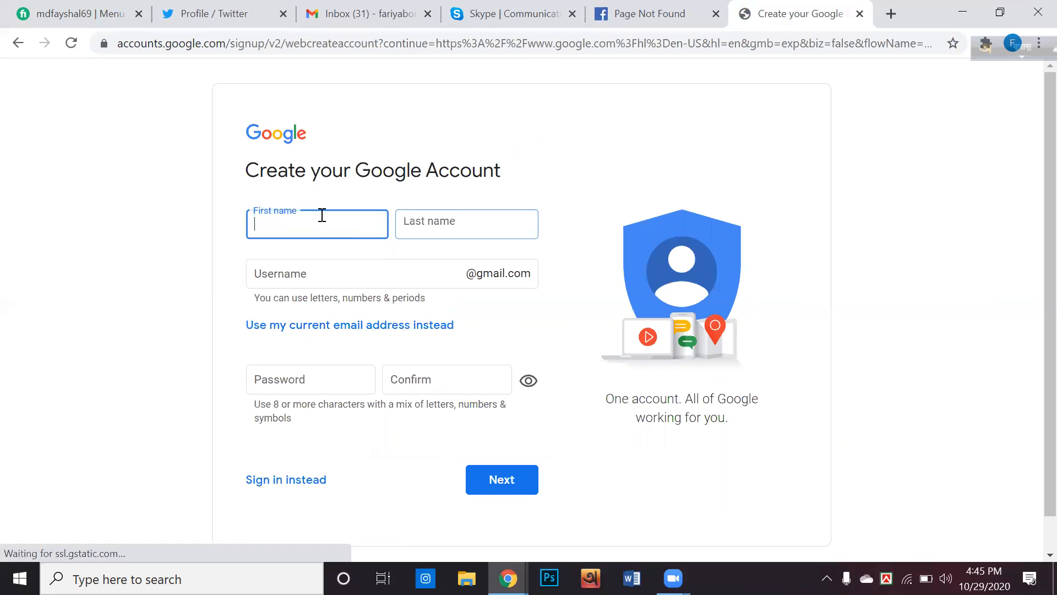
pyautogui.click(404, 226)
pyautogui.click(255, 231)
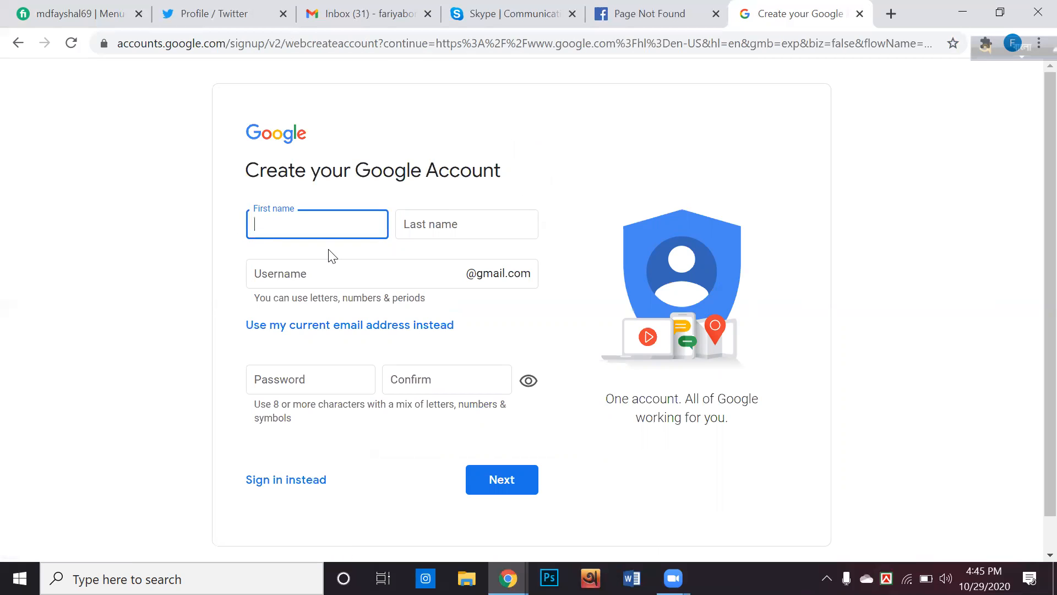
pyautogui.write('Ra')
pyautogui.press('BackSpace')
pyautogui.press('BackSpace')
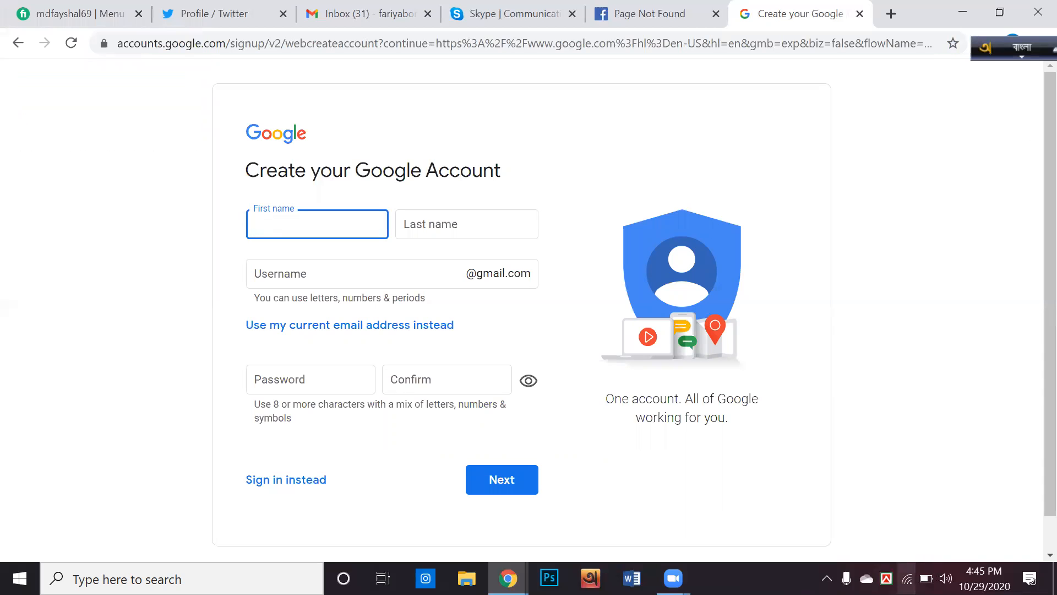
# Close Avro Keyboard from the tray, retry First name with F12, then open the Start menu
pyautogui.rightClick(886, 578)
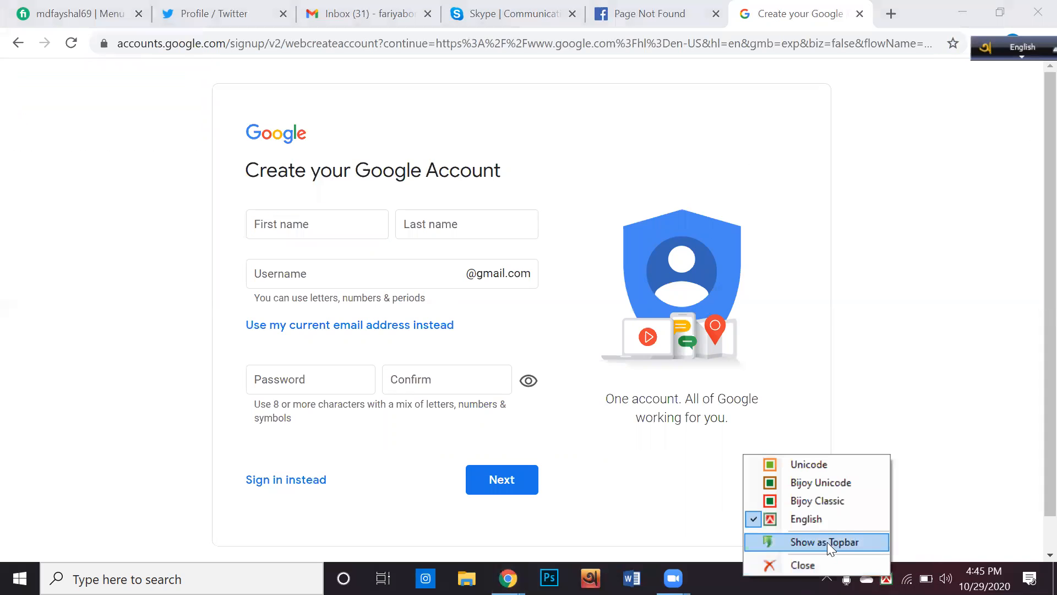
pyautogui.click(803, 565)
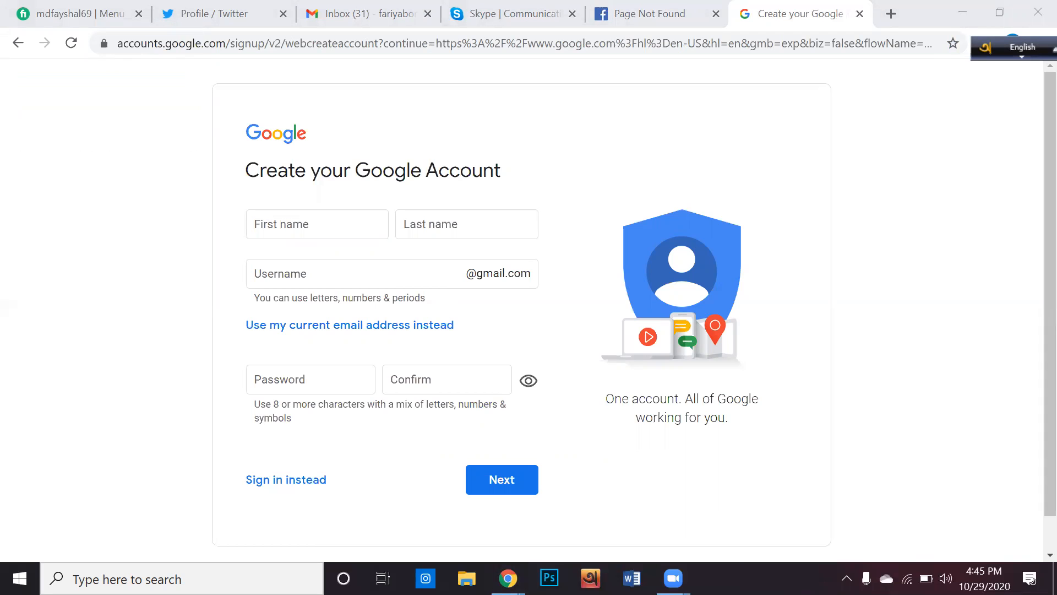
pyautogui.click(291, 231)
pyautogui.press('F12')
pyautogui.write('r')
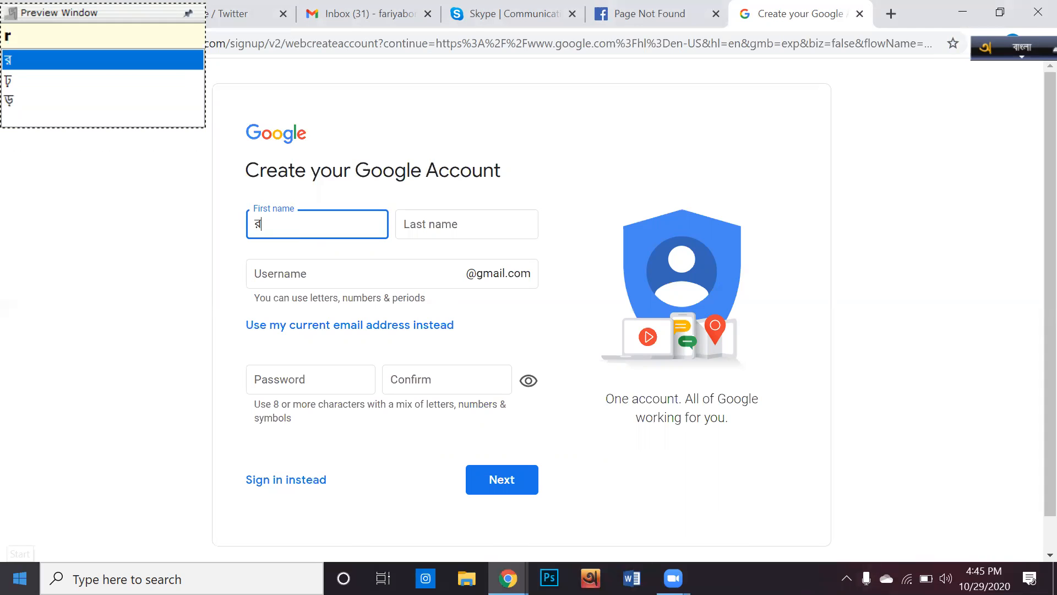
pyautogui.click(19, 578)
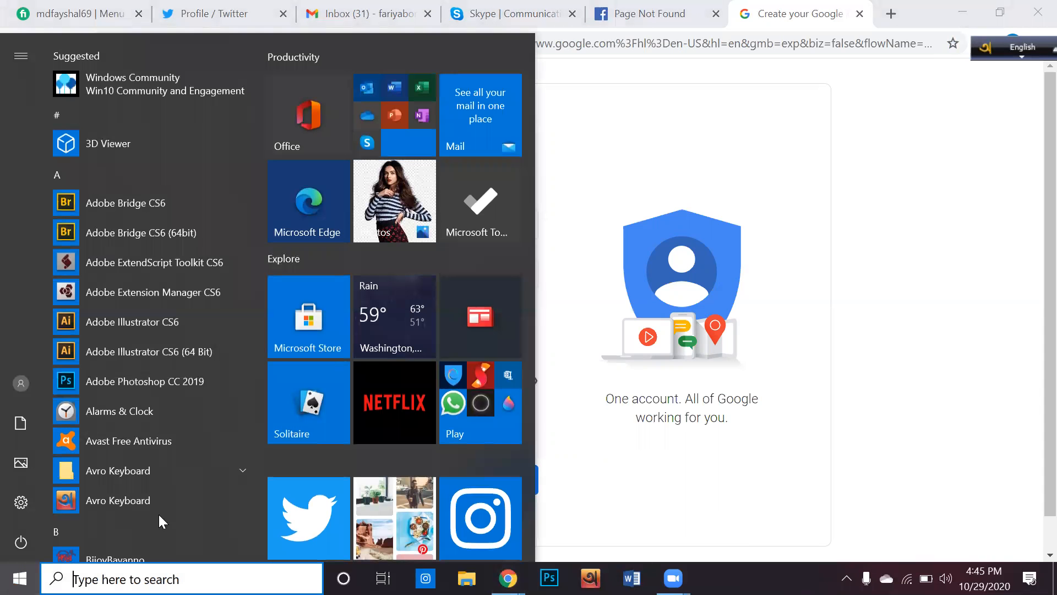
pyautogui.scroll(-3, 125, 462)
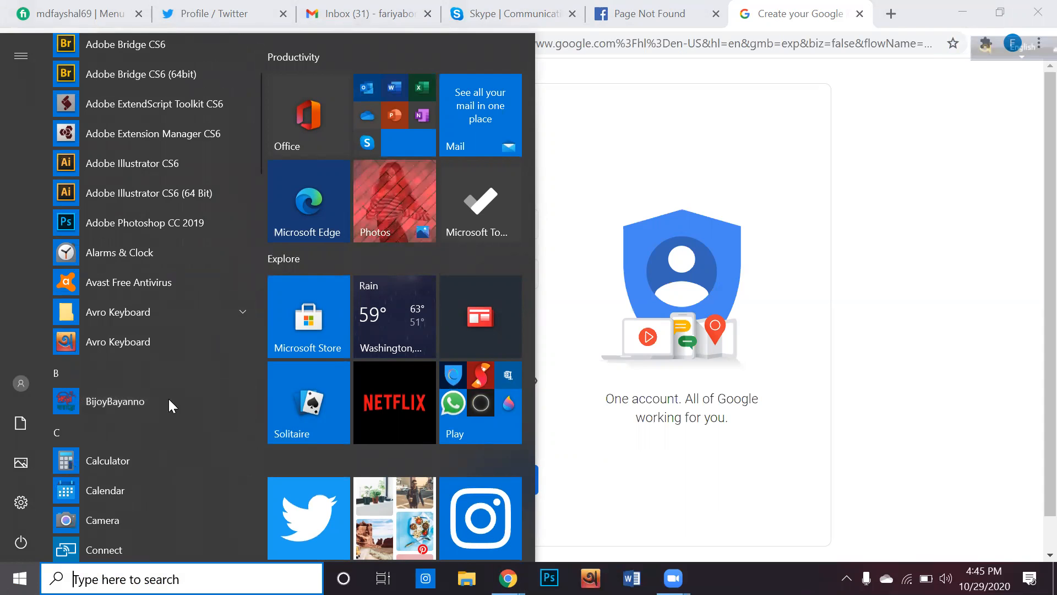
pyautogui.scroll(-2, 104, 523)
pyautogui.scroll(-5, 120, 455)
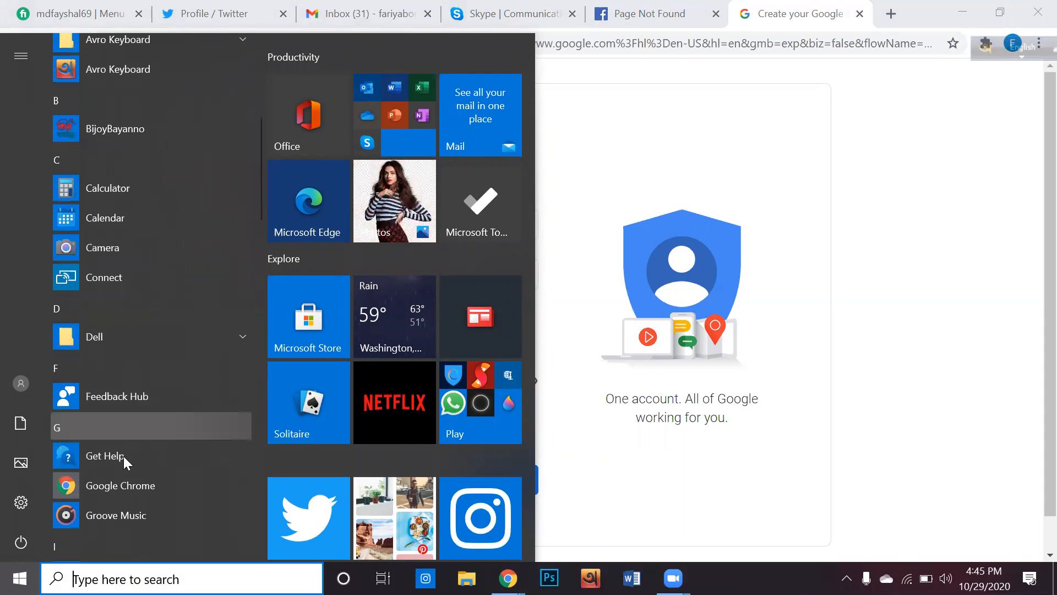
pyautogui.scroll(-1, 127, 452)
pyautogui.scroll(-6, 132, 450)
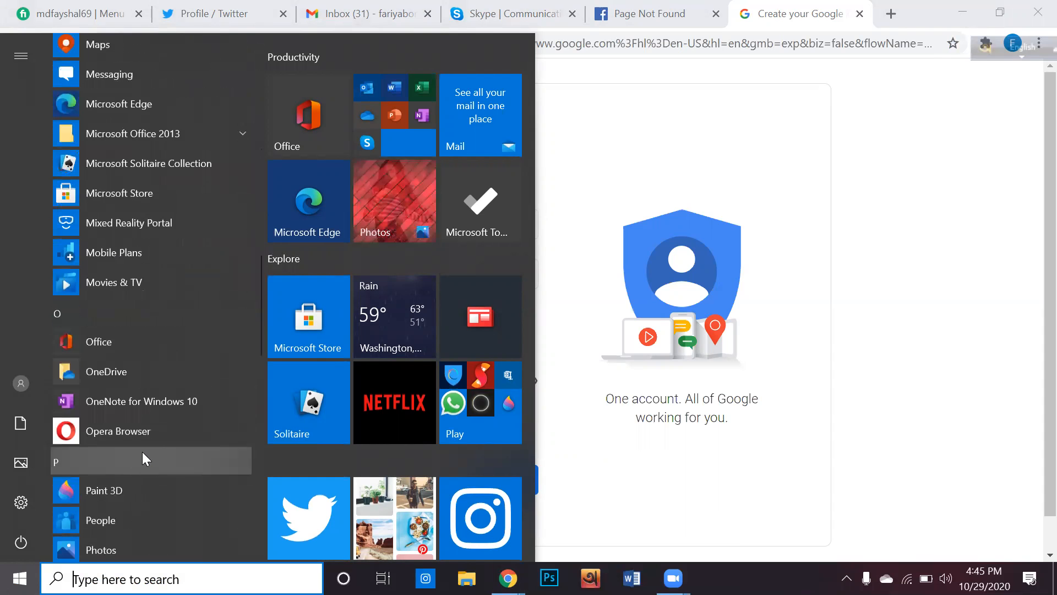
pyautogui.scroll(-1, 142, 453)
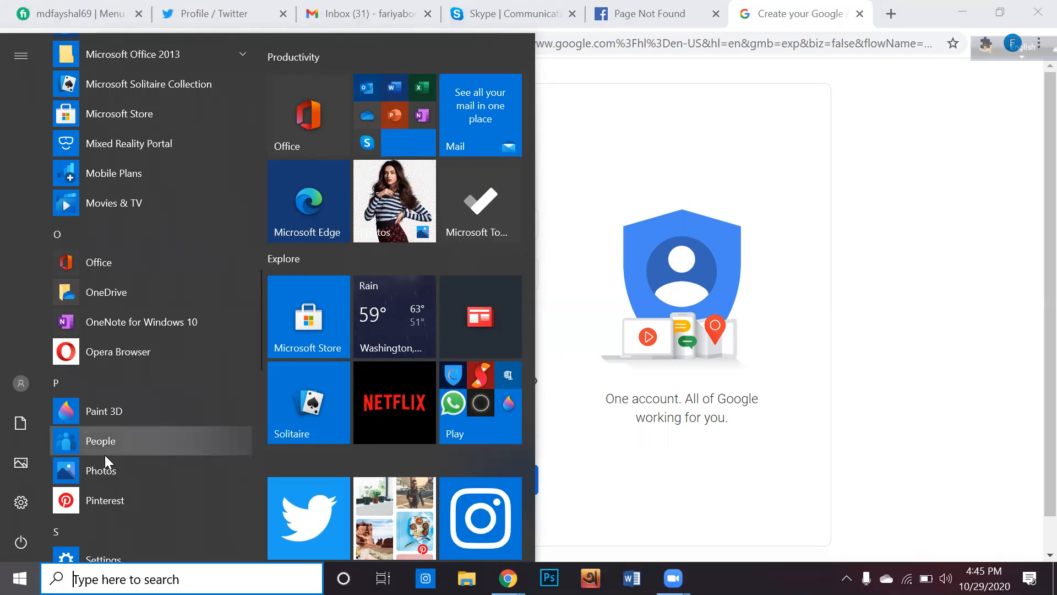
pyautogui.scroll(-3, 110, 457)
pyautogui.scroll(-11, 125, 461)
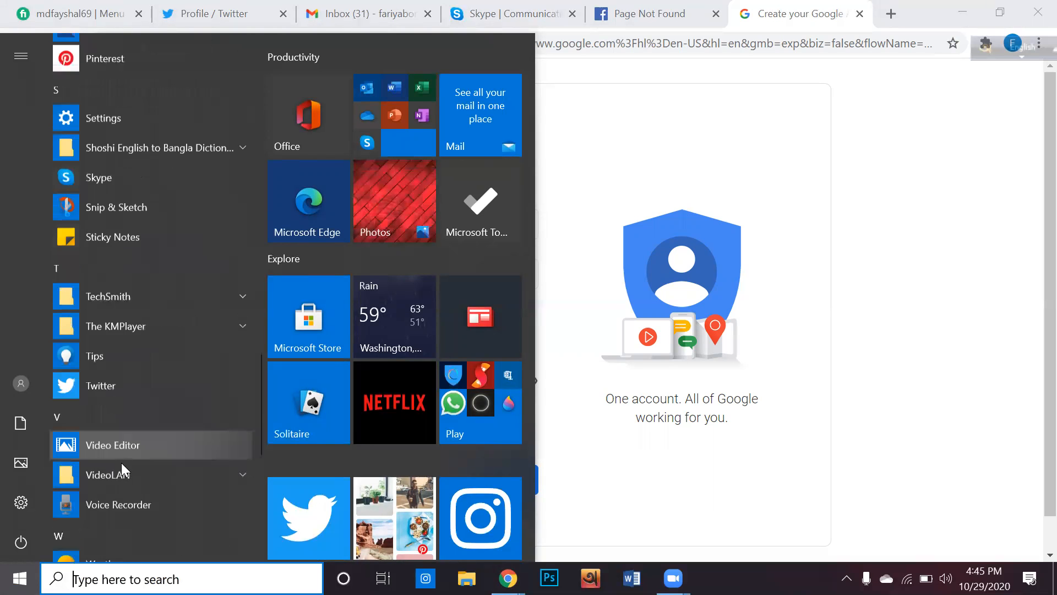
pyautogui.scroll(-3, 140, 464)
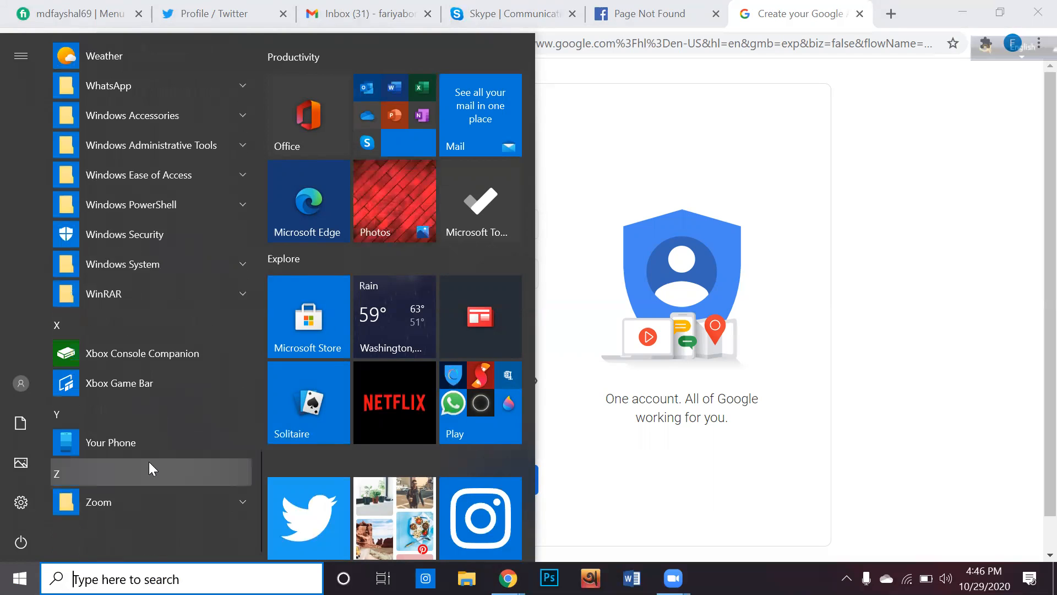
pyautogui.scroll(14, 157, 451)
pyautogui.scroll(10, 162, 441)
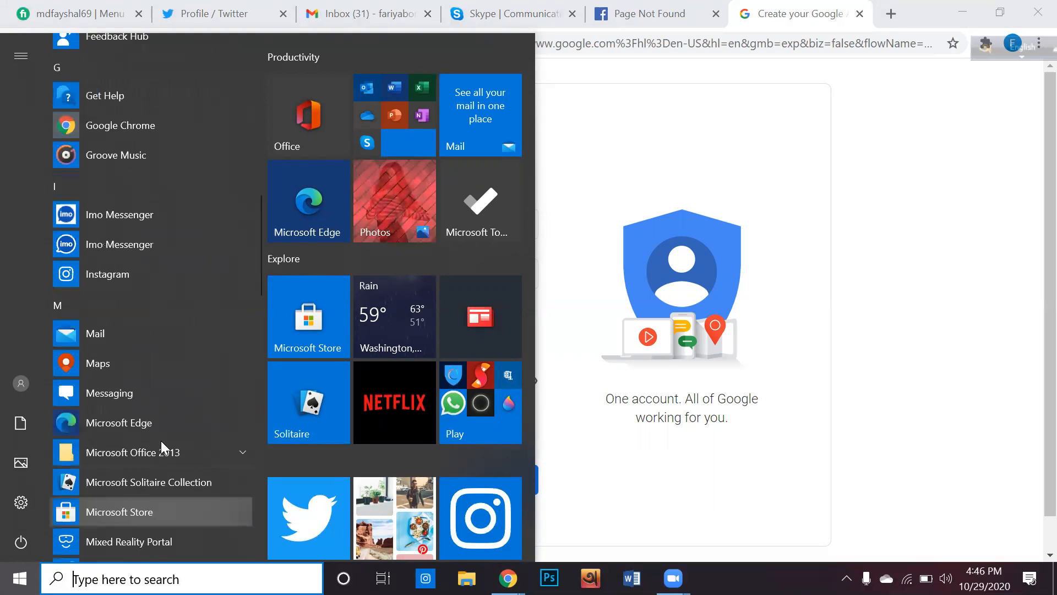
pyautogui.scroll(4, 154, 449)
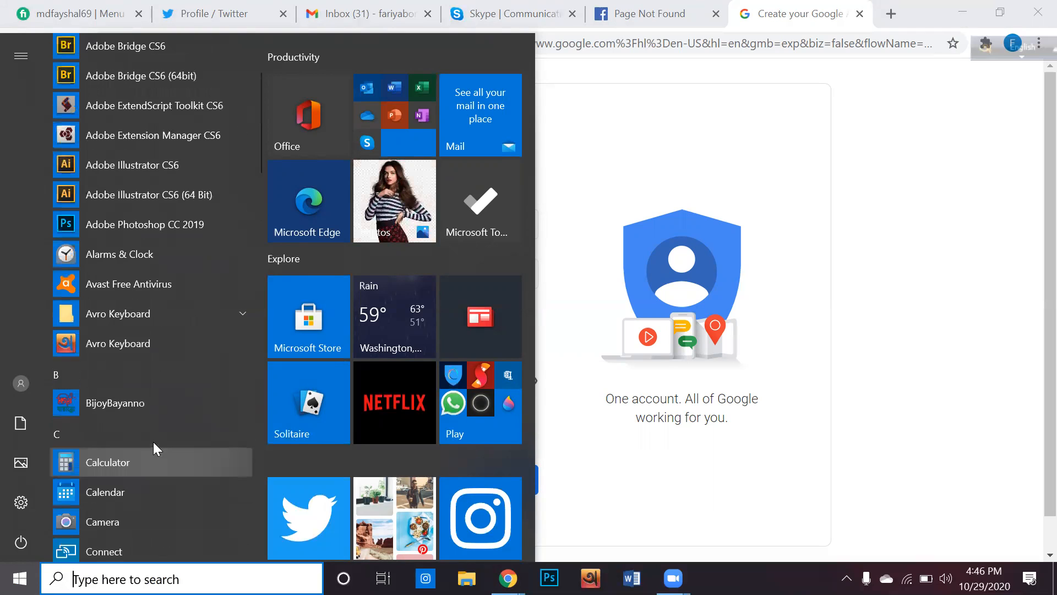
pyautogui.scroll(2, 137, 315)
pyautogui.scroll(1, 137, 315)
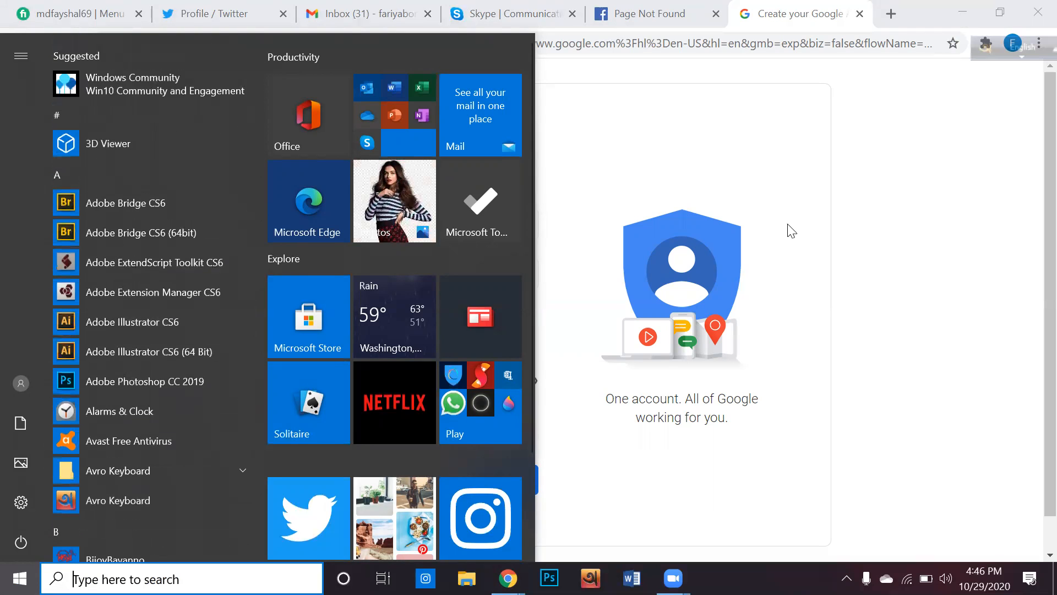
pyautogui.click(847, 441)
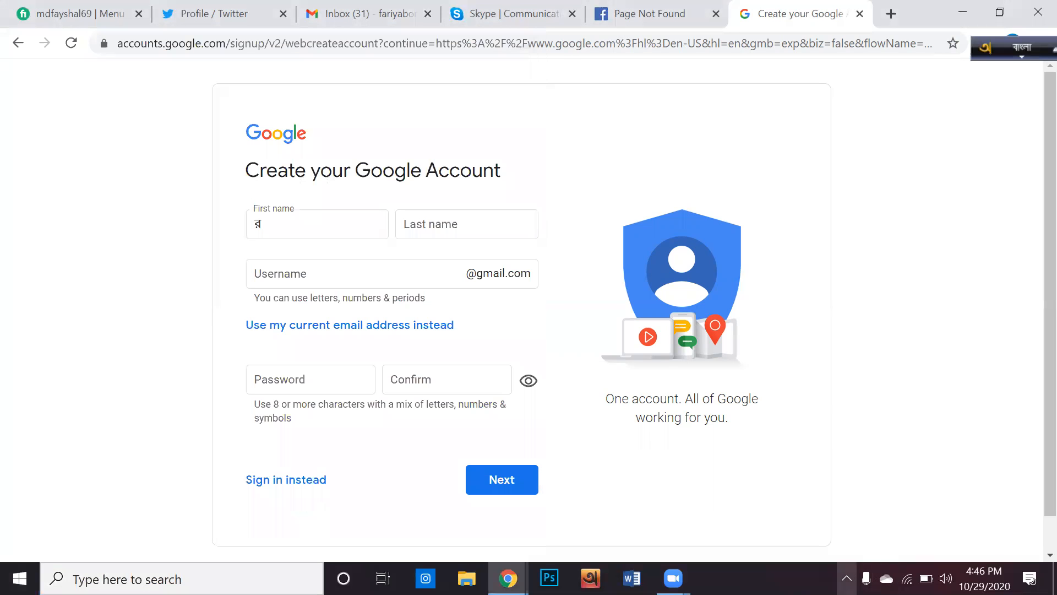
# Switch Avro Keyboard's layout from Bangla to English and exit the program
pyautogui.click(847, 578)
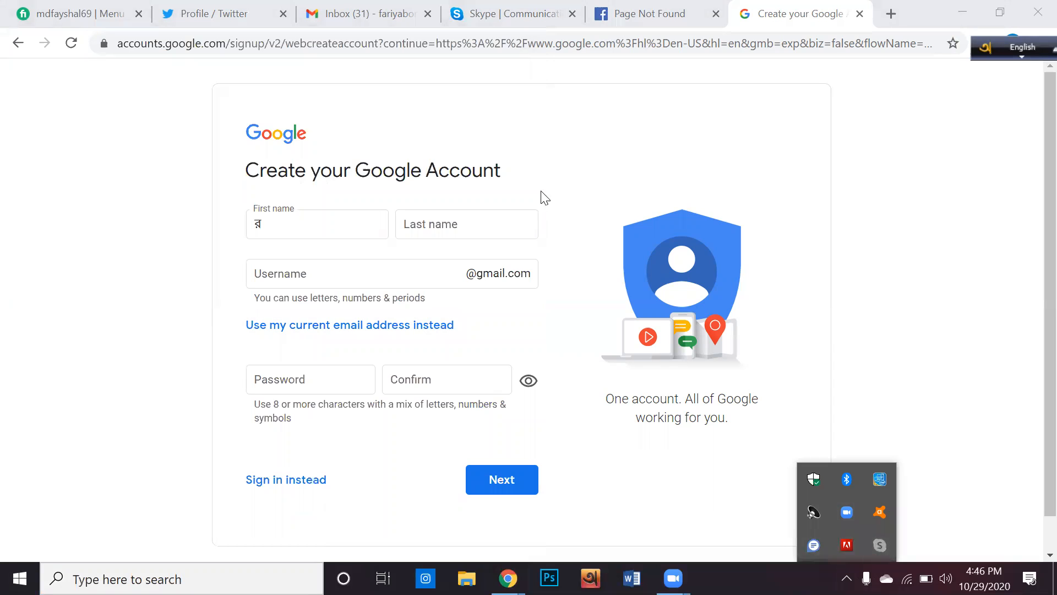
pyautogui.moveTo(274, 224); pyautogui.dragTo(239, 226)
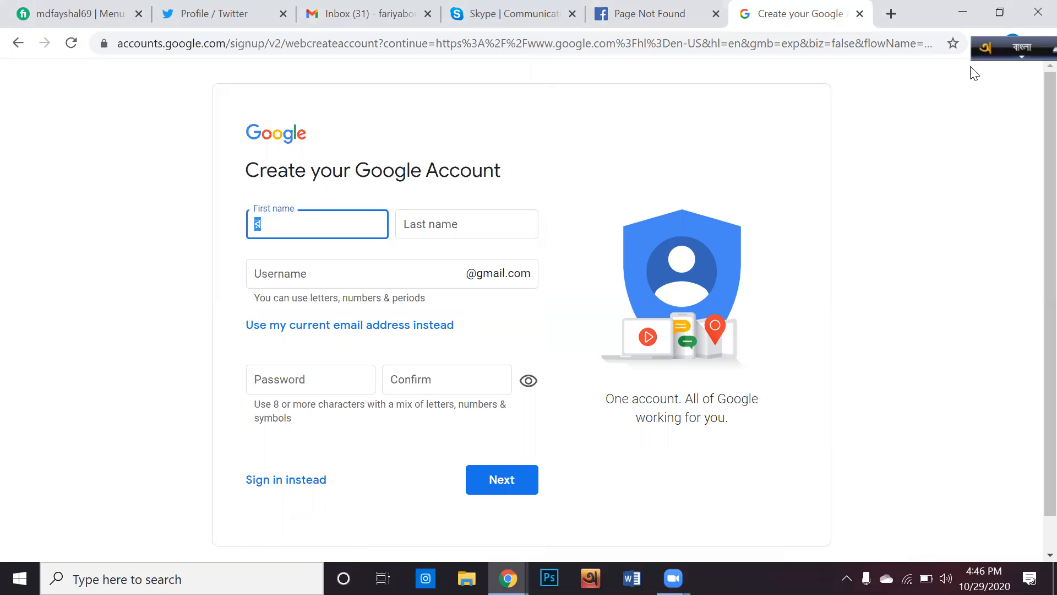
pyautogui.click(1023, 60)
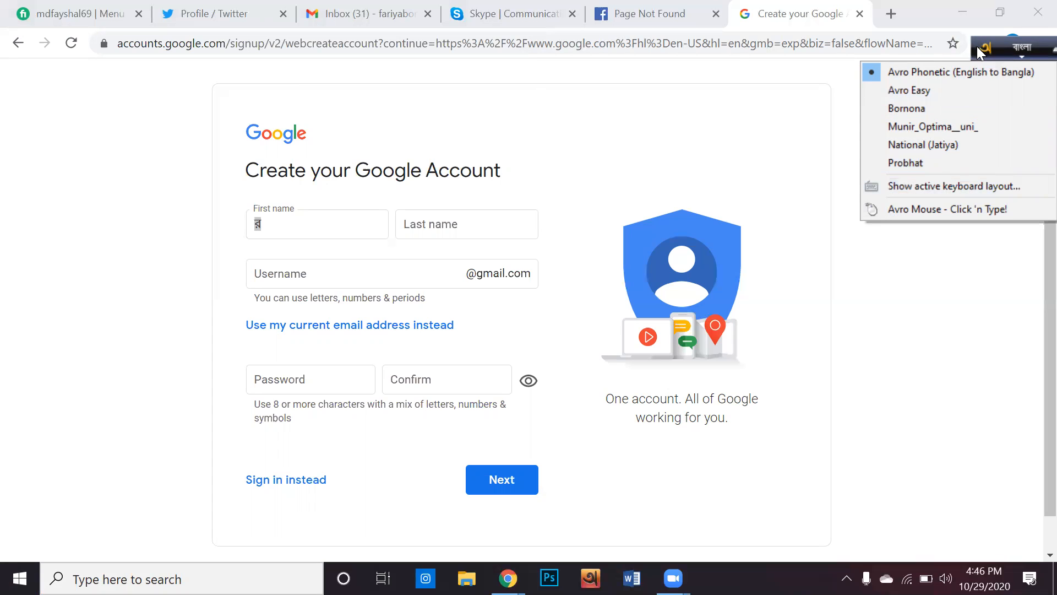
pyautogui.moveTo(977, 46); pyautogui.dragTo(897, 70)
pyautogui.click(951, 77)
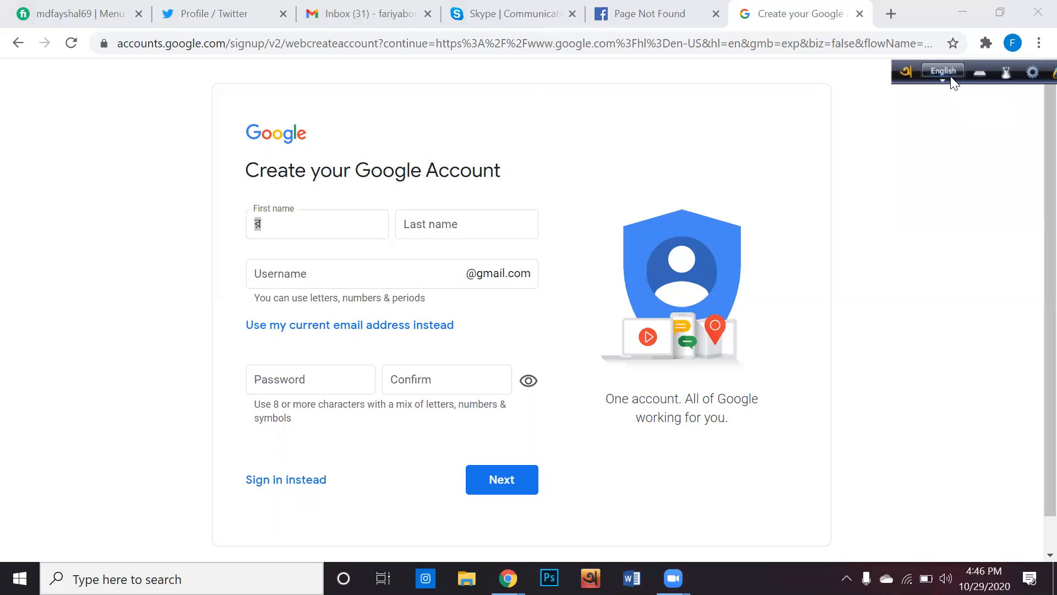
pyautogui.click(890, 72)
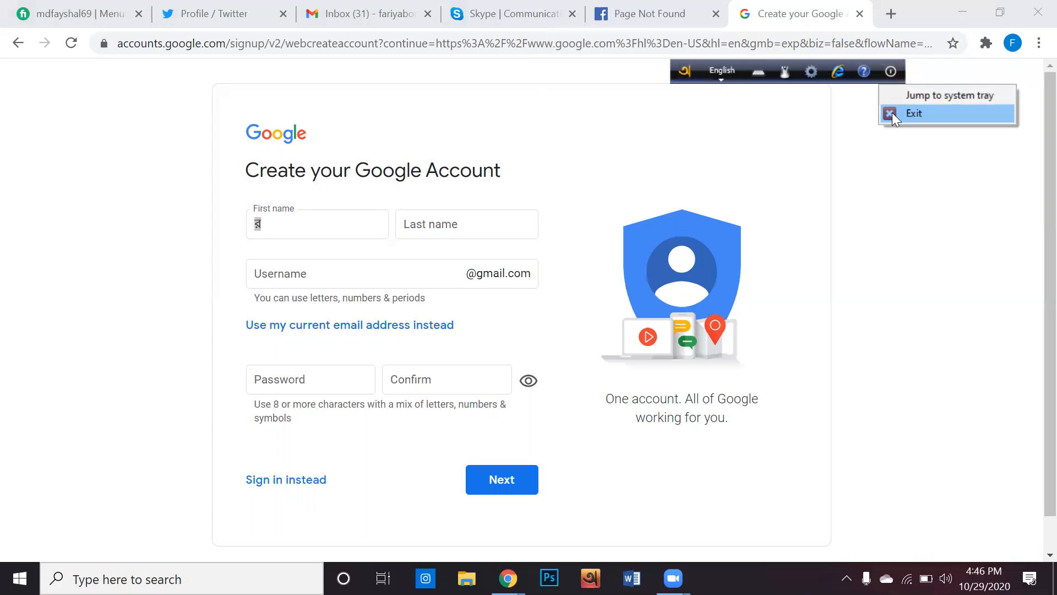
pyautogui.click(892, 113)
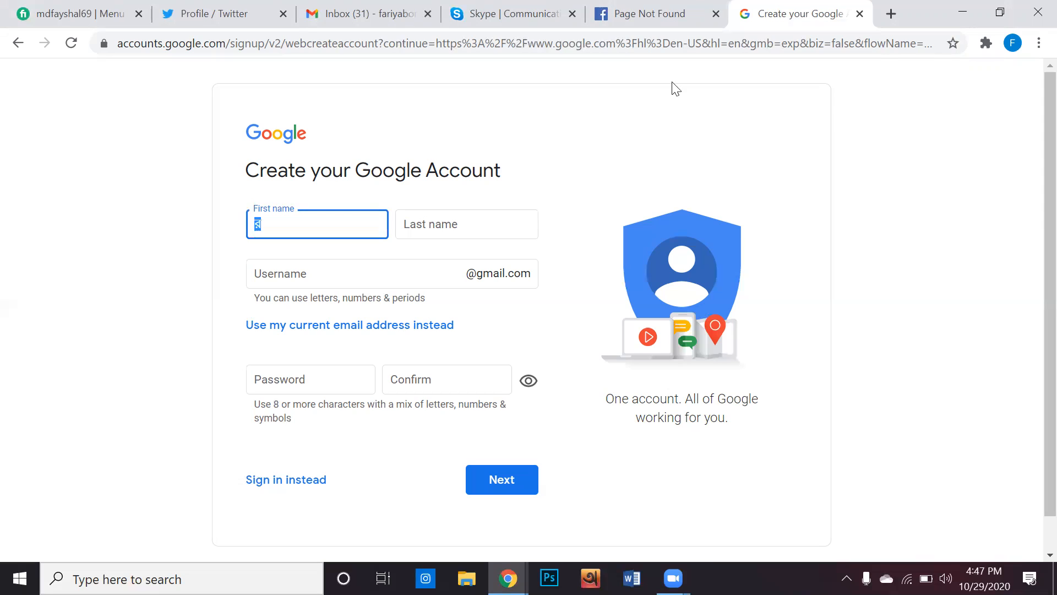
# Enter the person's first name after clearing stray test letters
pyautogui.write('r')
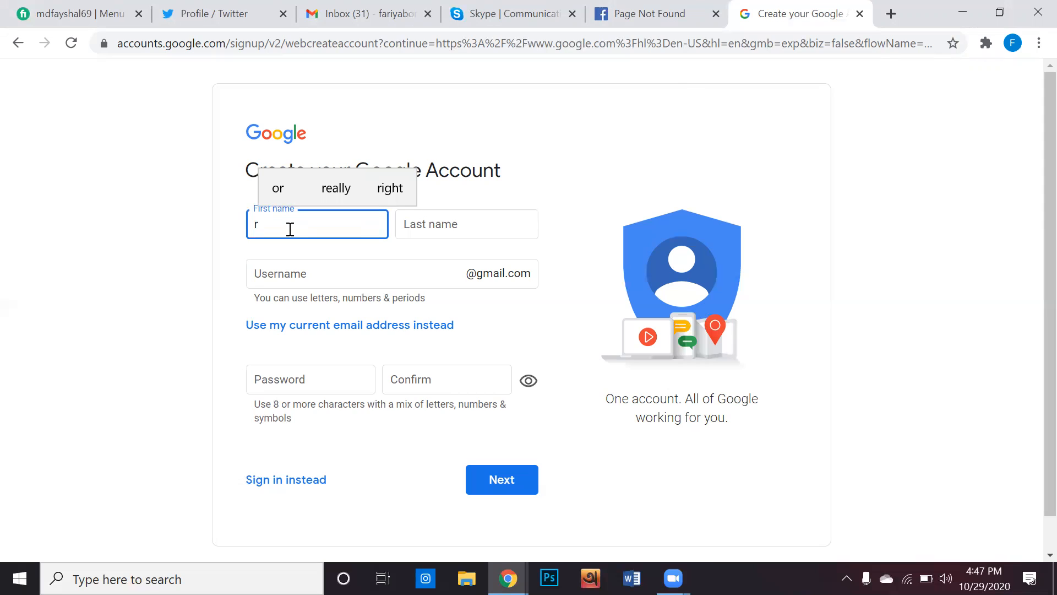
pyautogui.press('BackSpace')
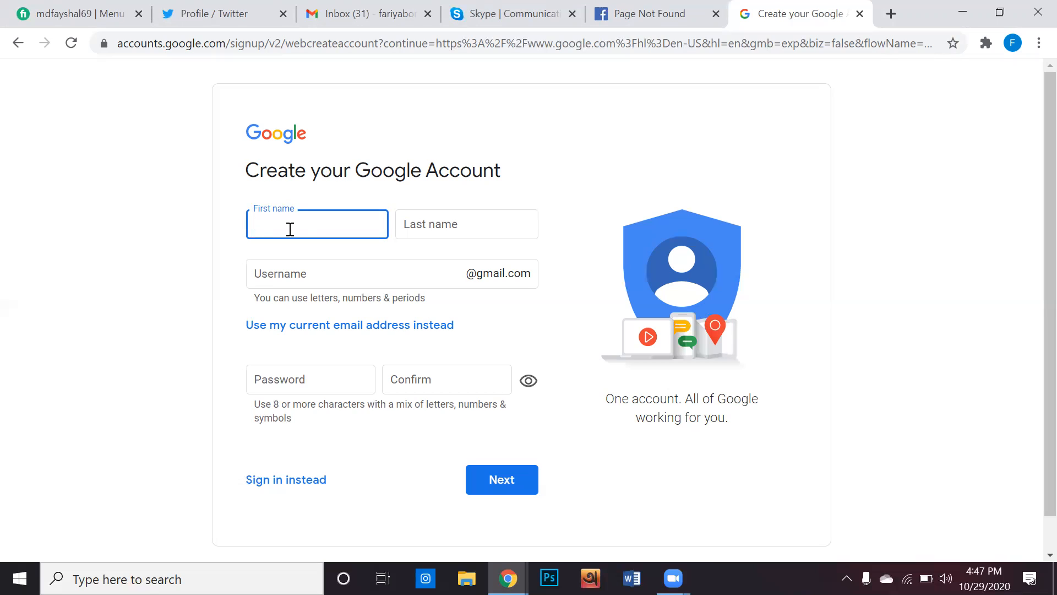
pyautogui.write('r')
pyautogui.press('BackSpace')
pyautogui.write('ra')
pyautogui.press('BackSpace')
pyautogui.press('BackSpace')
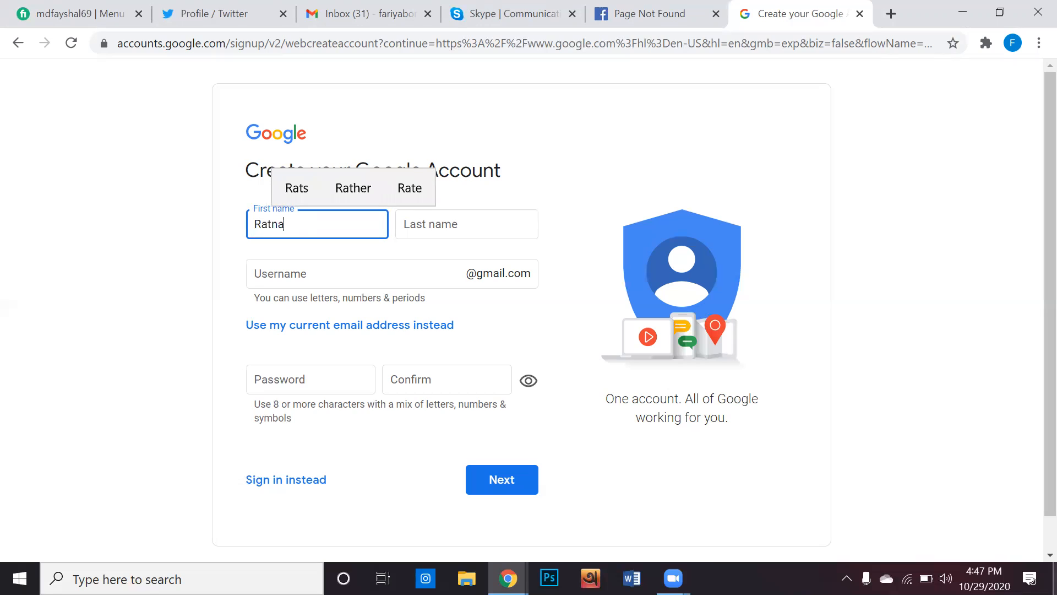
# Enter and correct the spelling of the person's last name, then delete the suggested username
pyautogui.click(492, 215)
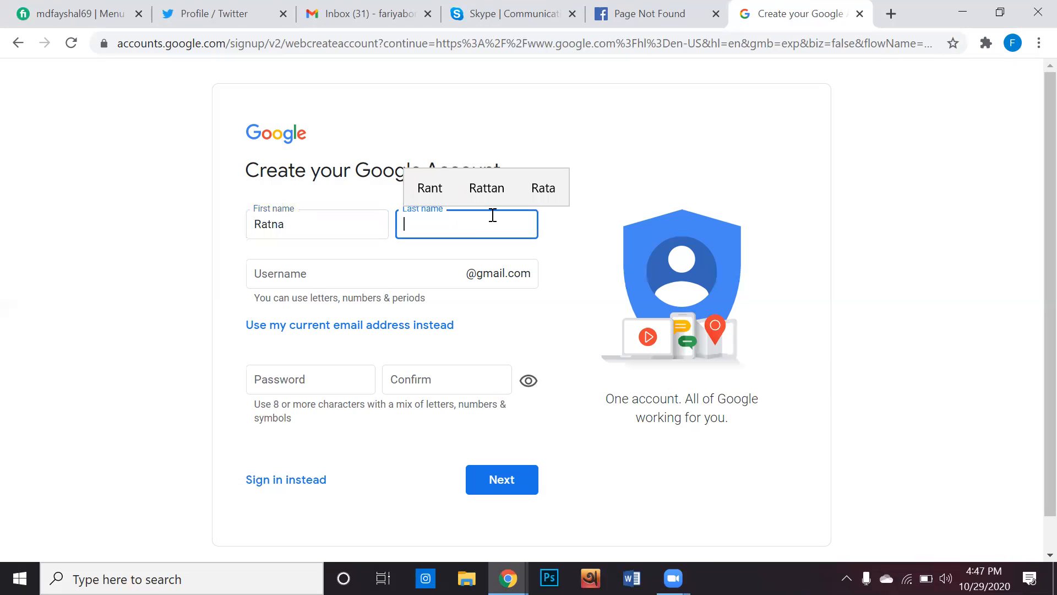
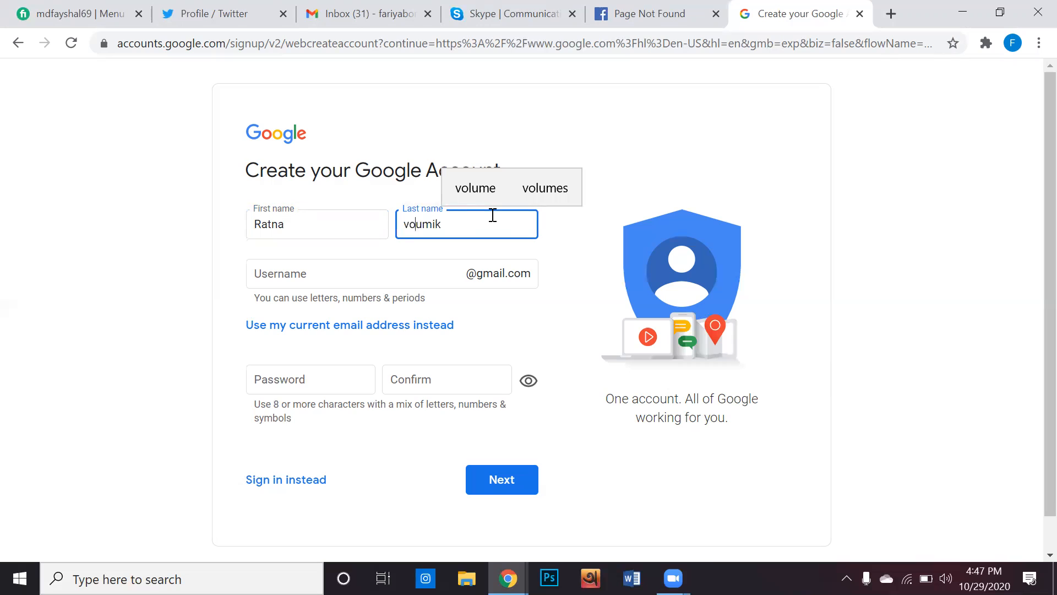
pyautogui.press('Delete')
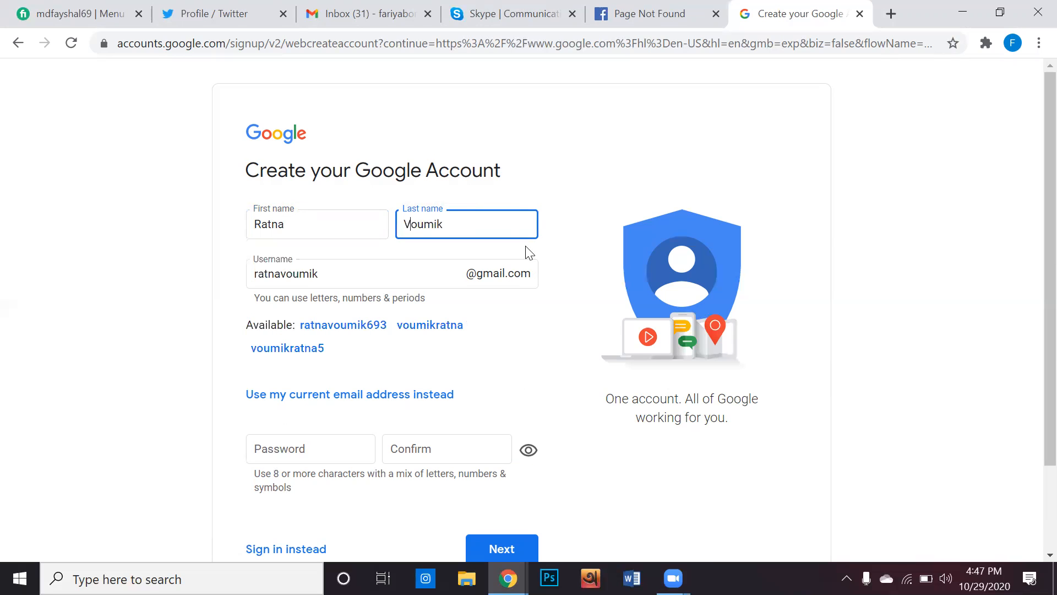
pyautogui.press('Right')
pyautogui.press('Delete')
pyautogui.press('End')
pyautogui.press('Left')
pyautogui.moveTo(363, 273); pyautogui.dragTo(210, 276)
pyautogui.press('BackSpace')
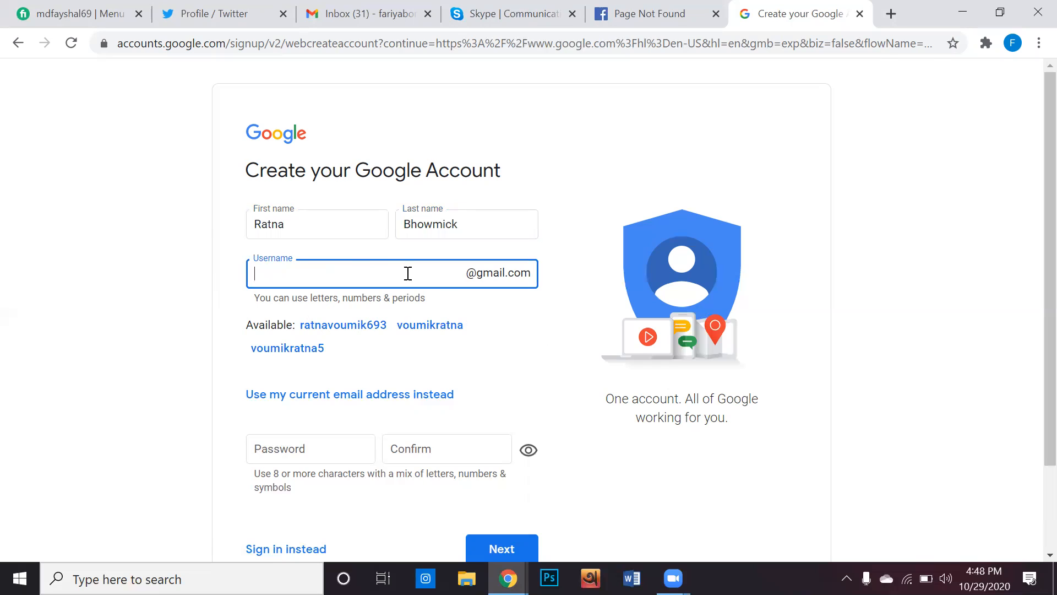
# Paste the person's first and last names together into the Username field
pyautogui.hotkey('shift', 'Tab')
pyautogui.hotkey('shift', 'Tab')
pyautogui.hotkey('ctrl', 'c')
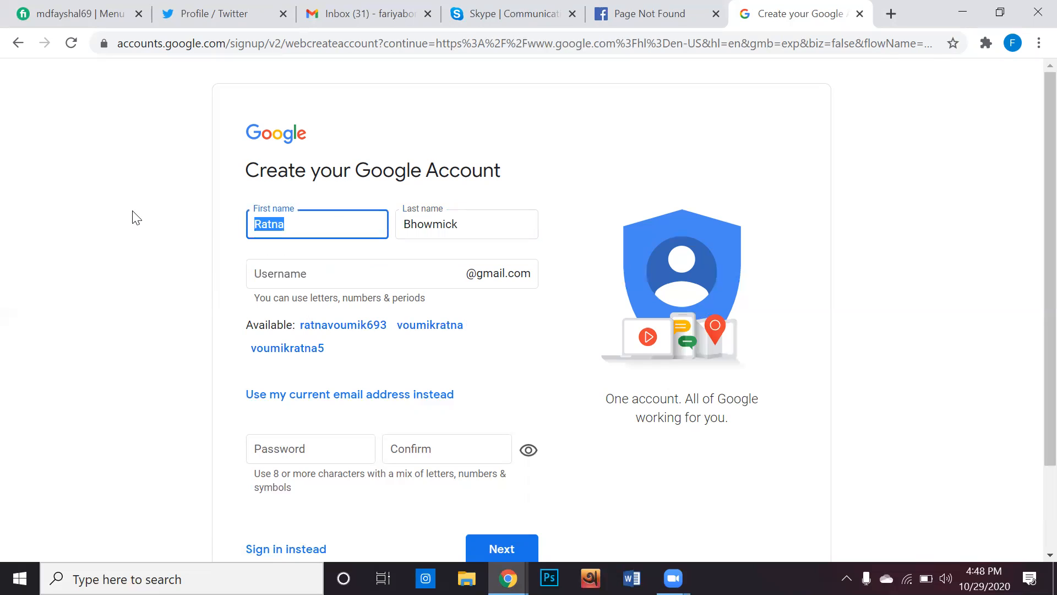
pyautogui.click(414, 272)
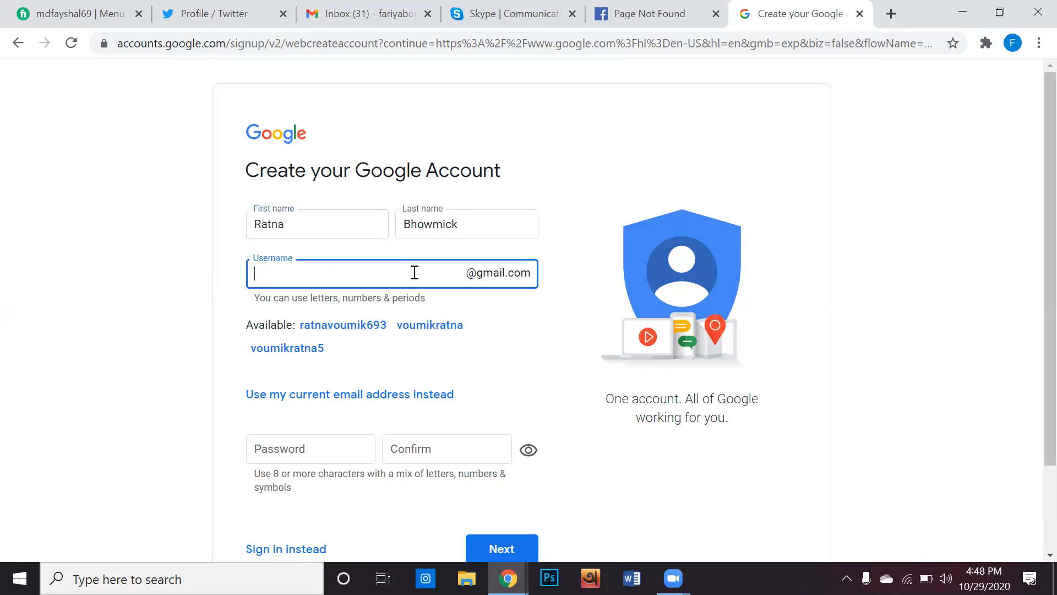
pyautogui.hotkey('ctrl', 'v')
pyautogui.hotkey('shift', 'Tab')
pyautogui.hotkey('ctrl', 'c')
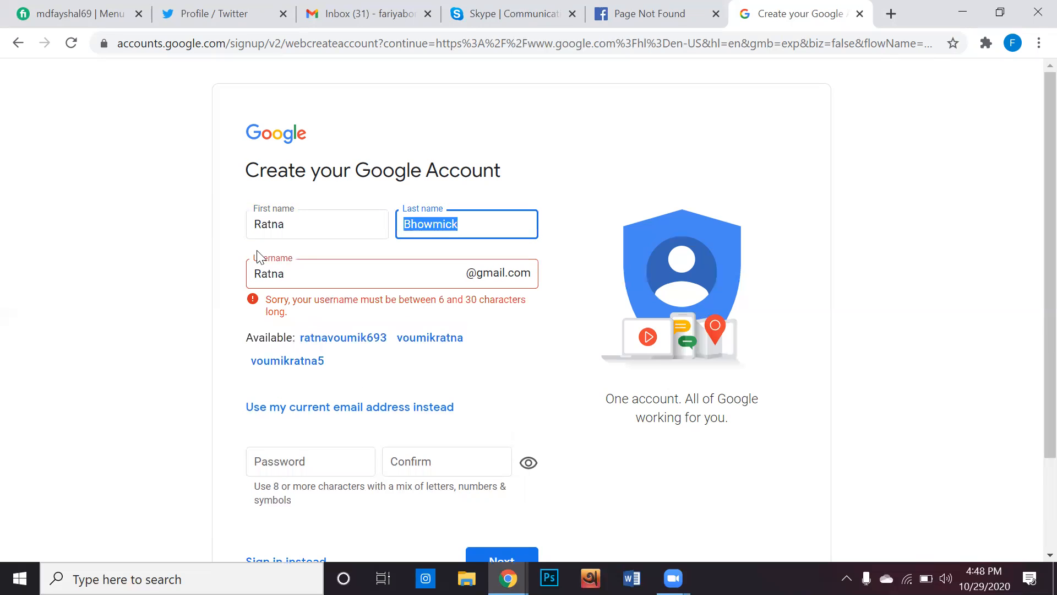
pyautogui.click(270, 268)
pyautogui.press('End')
pyautogui.hotkey('ctrl', 'v')
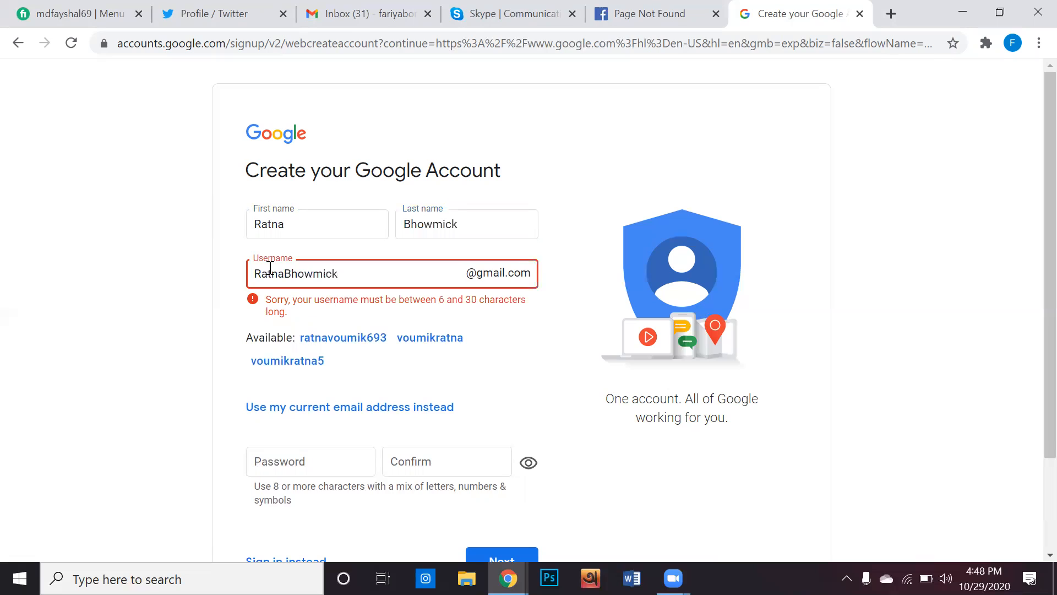
# Lowercase the capital letters in the username and check whether it is available
pyautogui.press('BackSpace')
pyautogui.write('b')
pyautogui.press('BackSpace')
pyautogui.write('r')
pyautogui.click(502, 346)
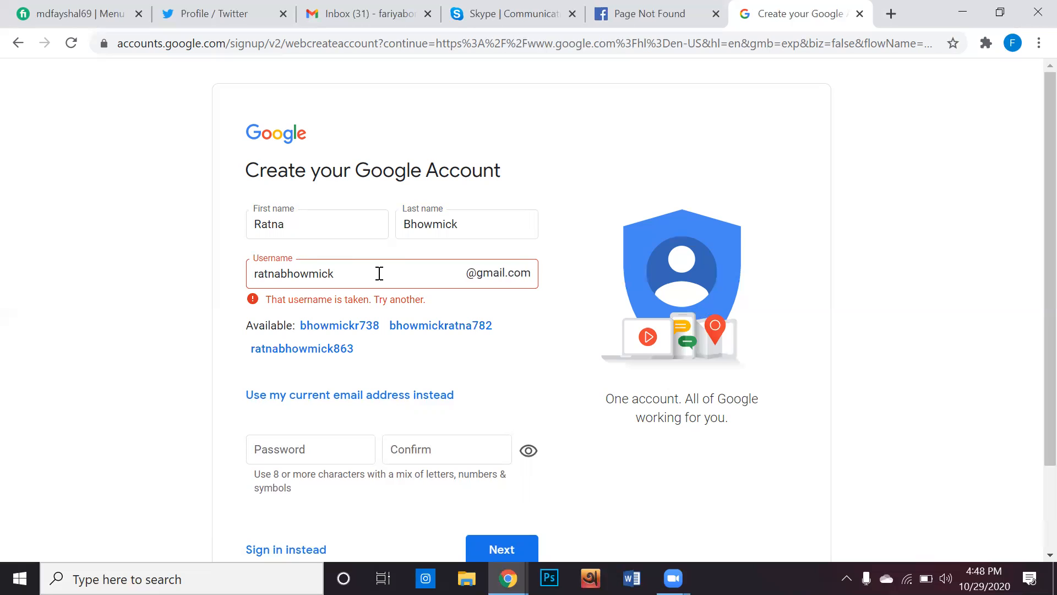
# Add 'Designer' to the taken username and recheck its availability
pyautogui.click(378, 274)
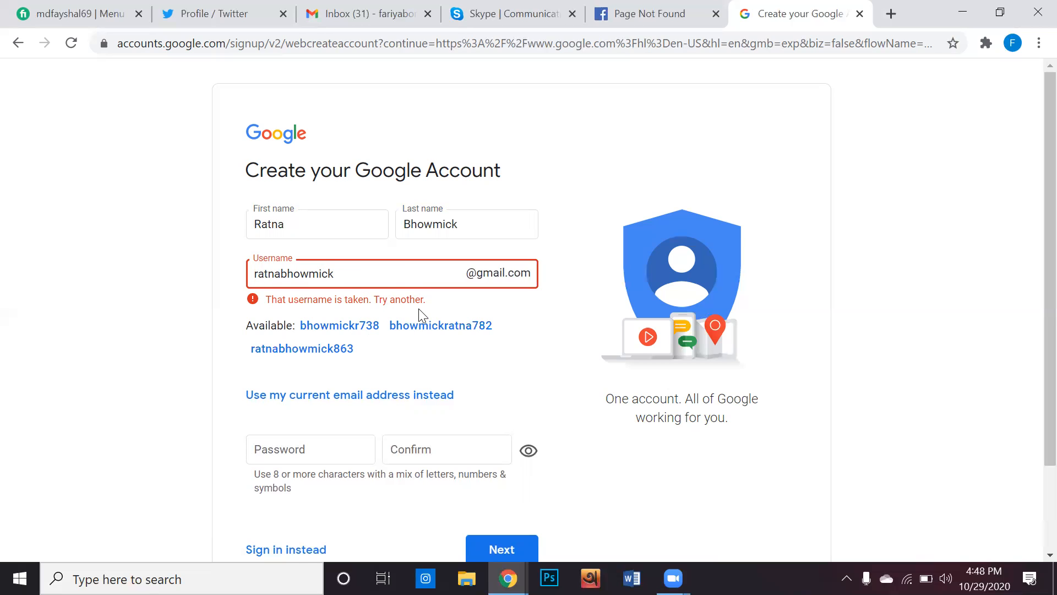
pyautogui.write('Des')
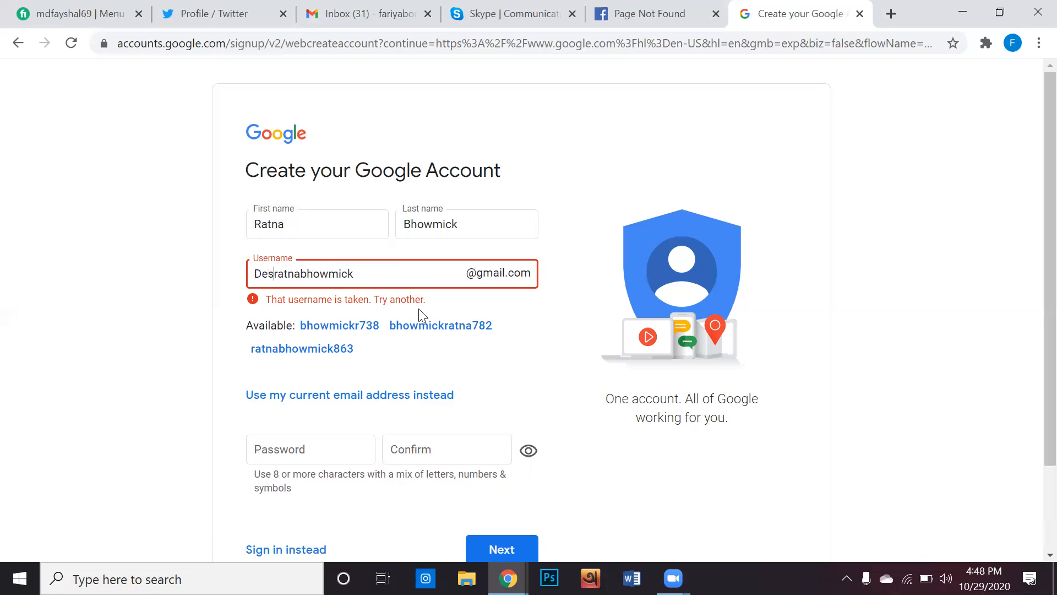
pyautogui.write('igner')
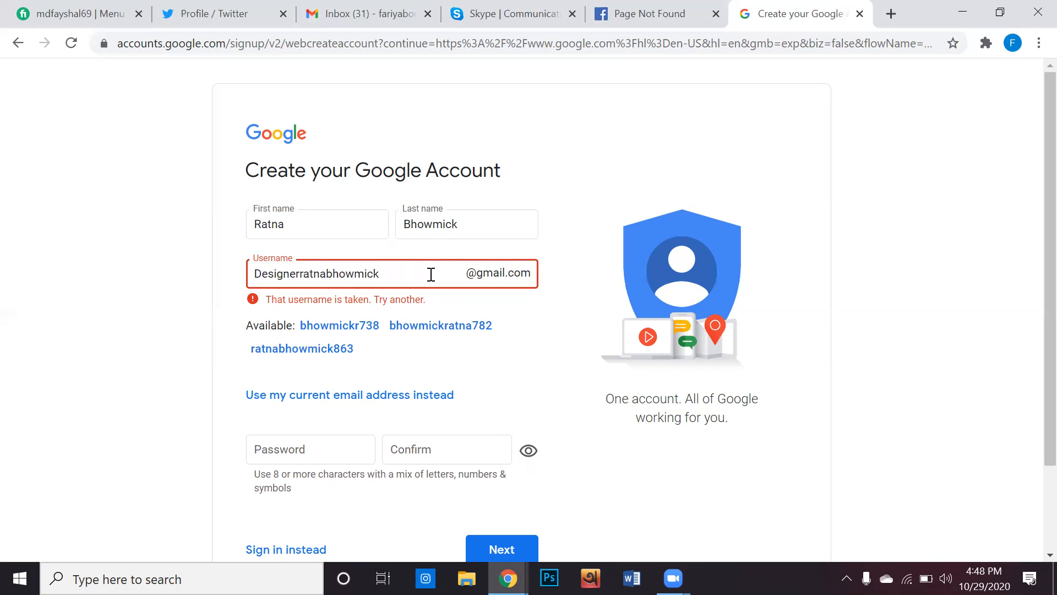
pyautogui.click(524, 338)
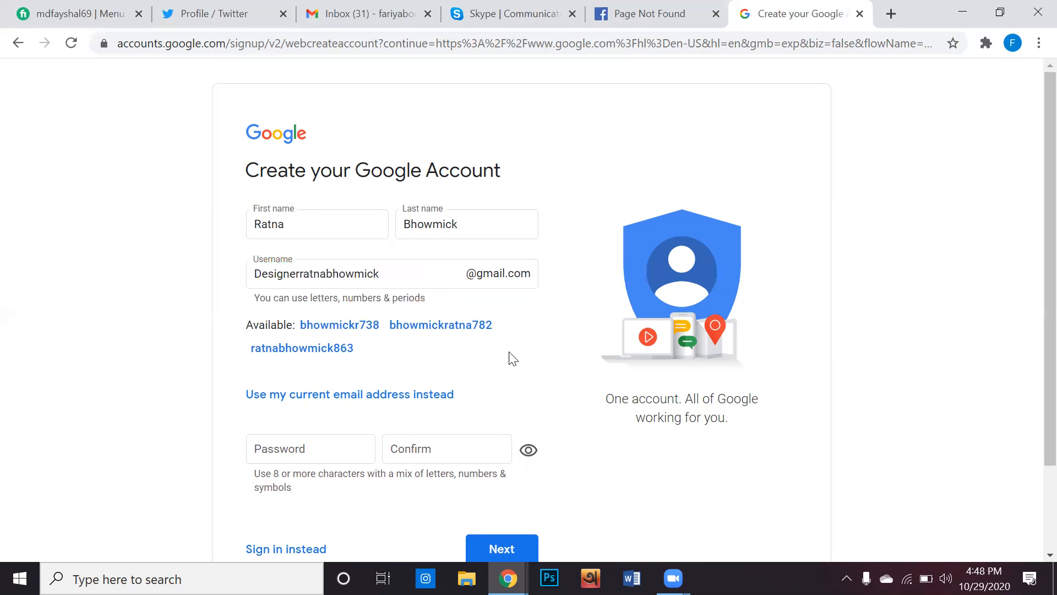
pyautogui.click(428, 275)
pyautogui.click(545, 348)
pyautogui.click(361, 448)
pyautogui.click(469, 453)
pyautogui.scroll(-2, 471, 457)
# Enter the account password, reveal it, and retype it in the Confirm field
pyautogui.click(341, 375)
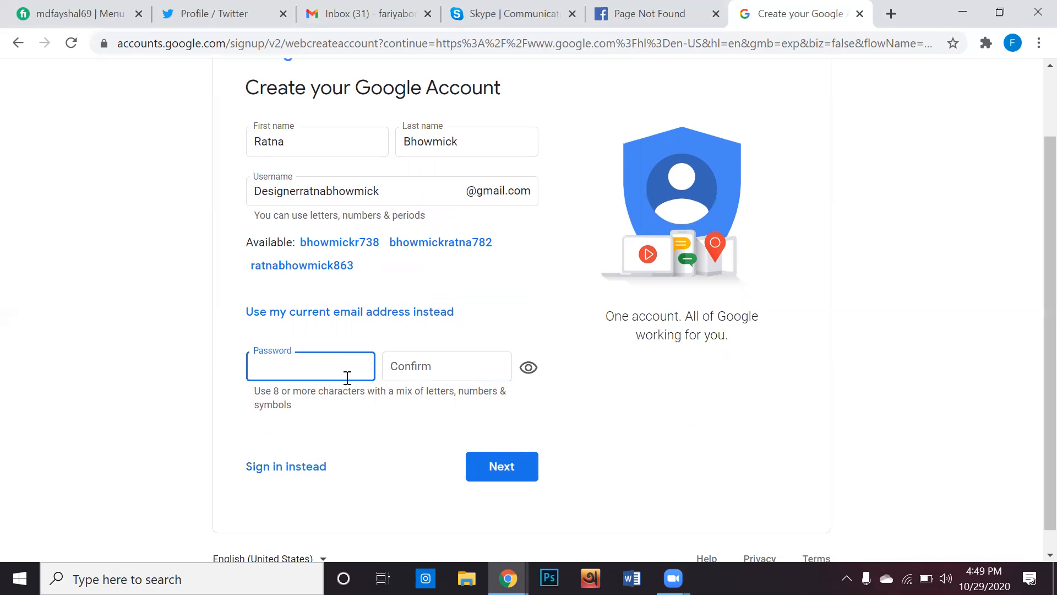
pyautogui.write('•••••••••')
pyautogui.click(528, 371)
pyautogui.click(422, 371)
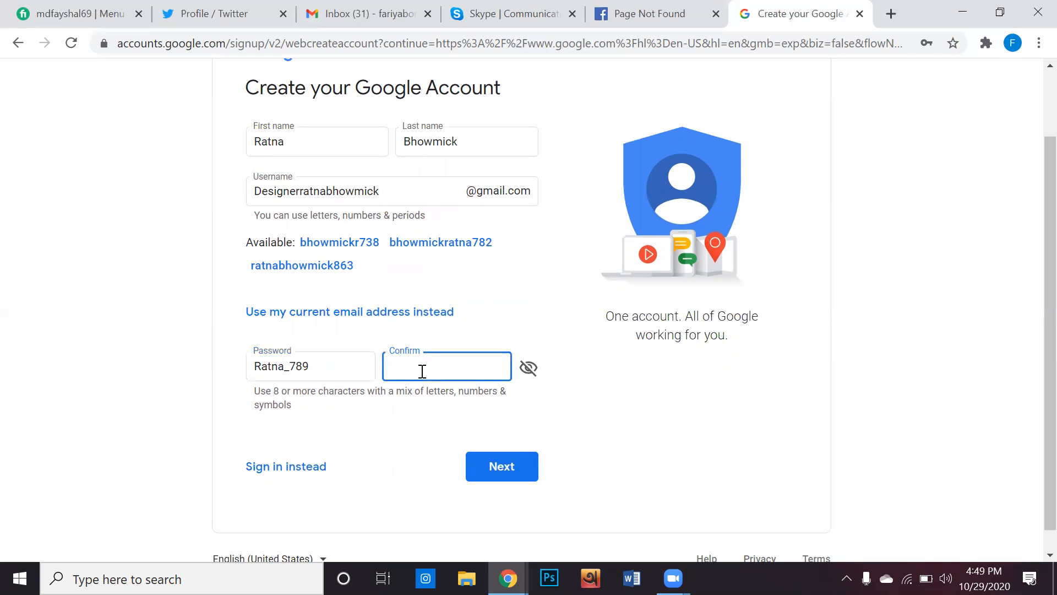
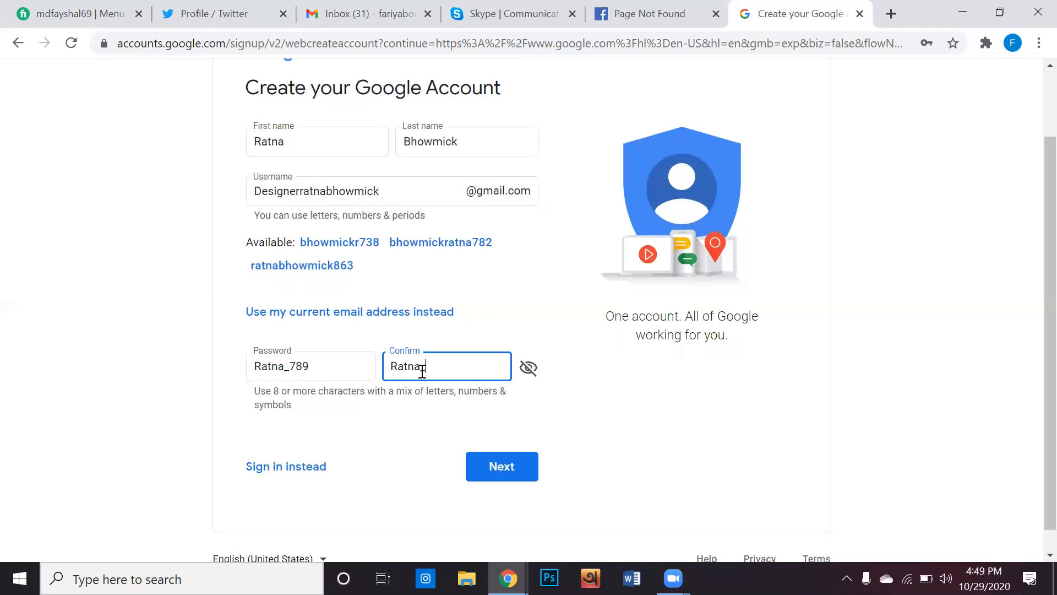
# Review the confirmation and username entries, then submit the details with Next
pyautogui.moveTo(392, 366); pyautogui.dragTo(420, 372)
pyautogui.click(430, 375)
pyautogui.click(421, 372)
pyautogui.moveTo(426, 365); pyautogui.dragTo(452, 367)
pyautogui.click(451, 367)
pyautogui.moveTo(451, 366); pyautogui.dragTo(373, 366)
pyautogui.click(450, 365)
pyautogui.moveTo(380, 191); pyautogui.dragTo(238, 205)
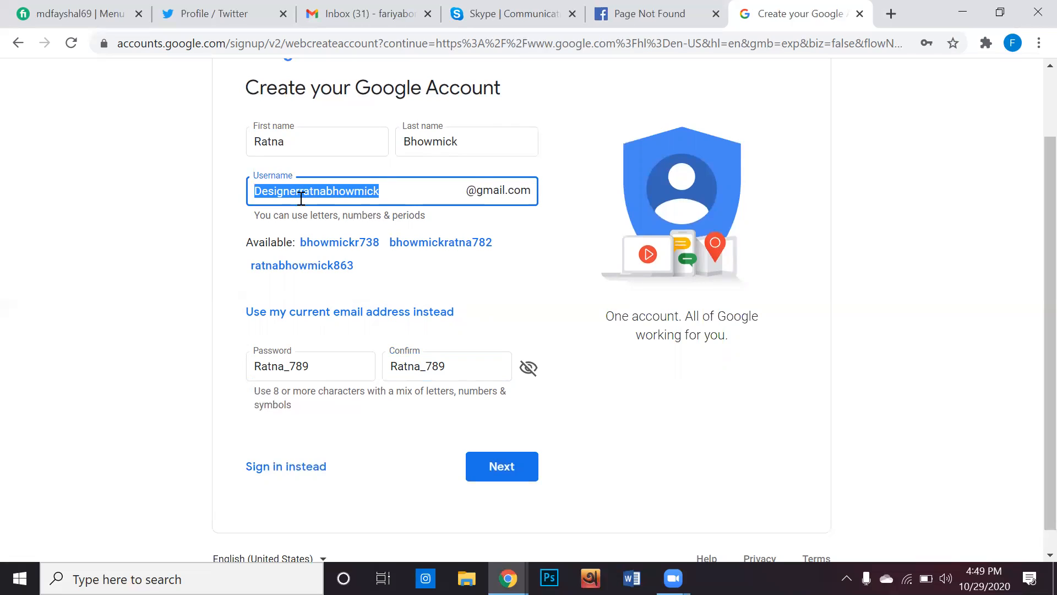
pyautogui.click(399, 191)
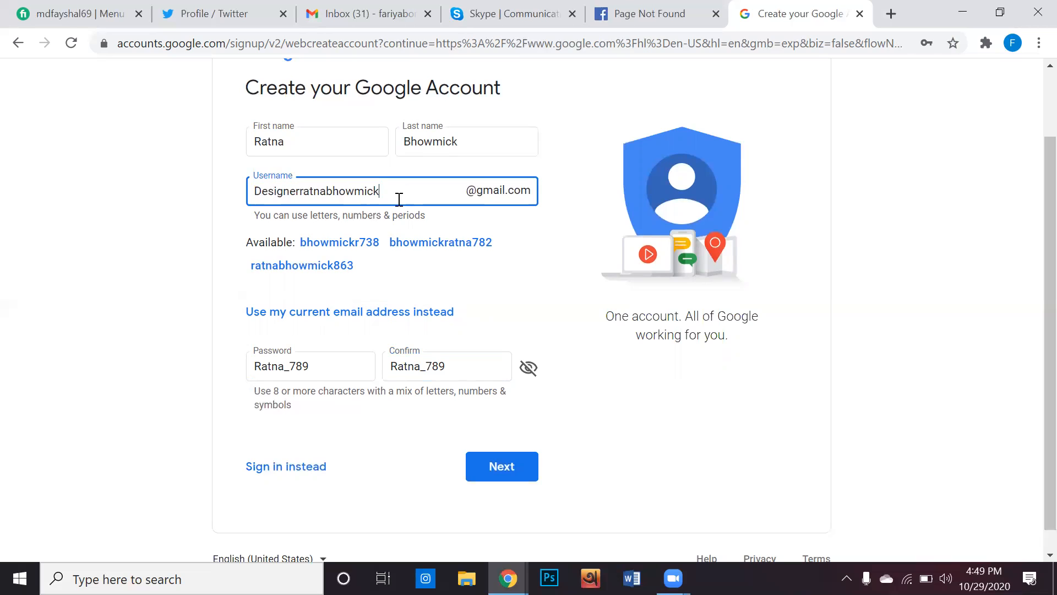
pyautogui.click(492, 466)
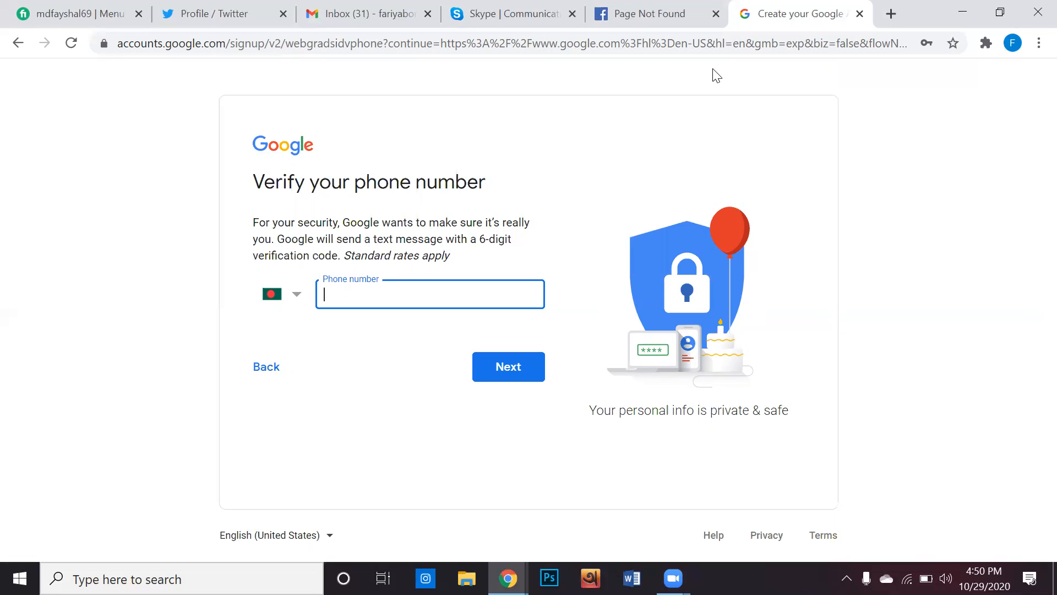
# Open the Google Account page from Gmail's apps grid and start changing the profile photo
pyautogui.click(452, 11)
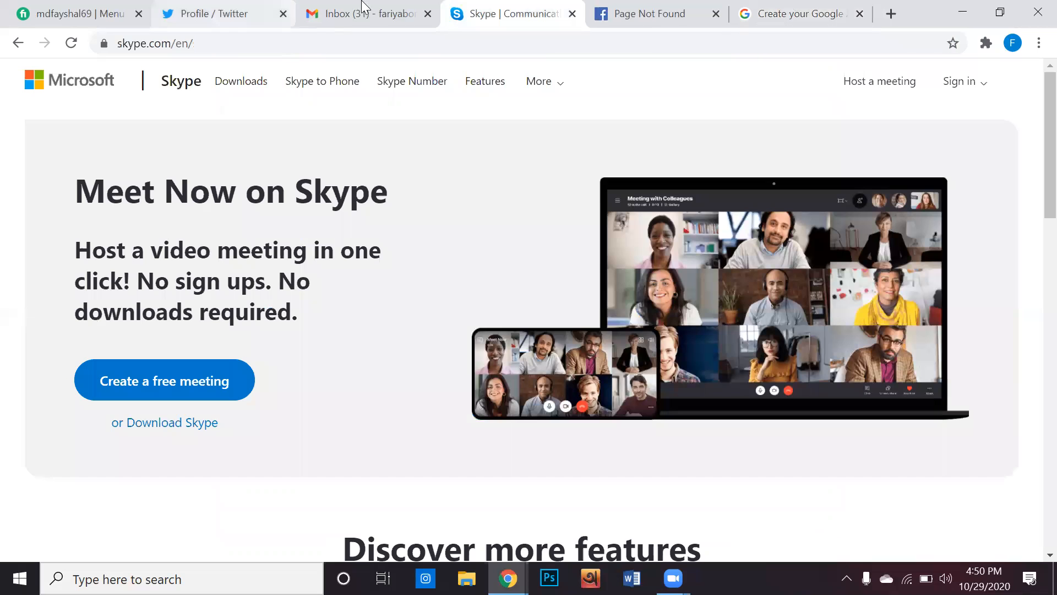
pyautogui.click(366, 10)
pyautogui.click(989, 86)
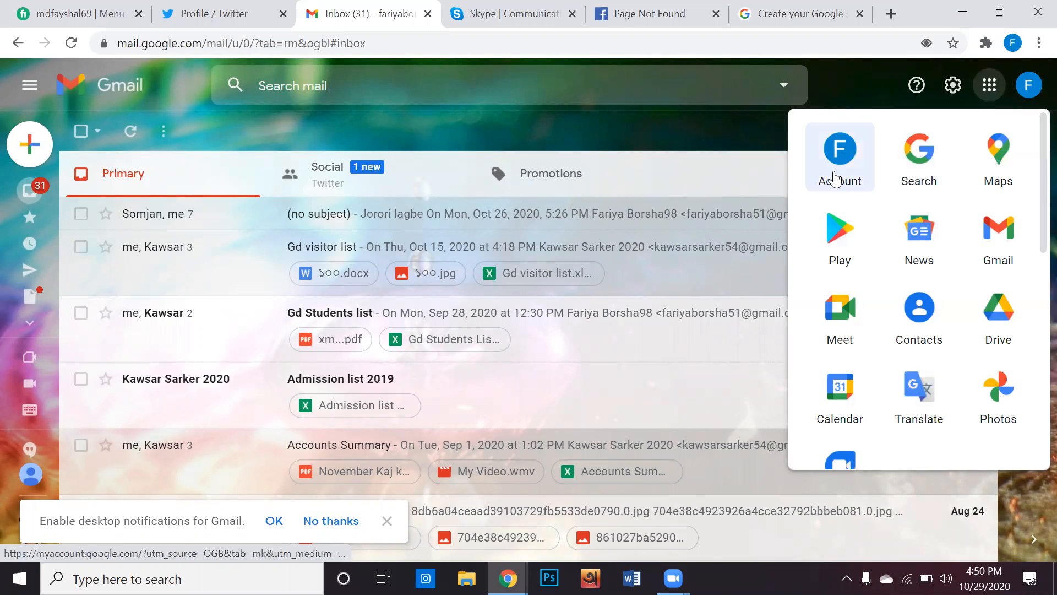
pyautogui.click(835, 177)
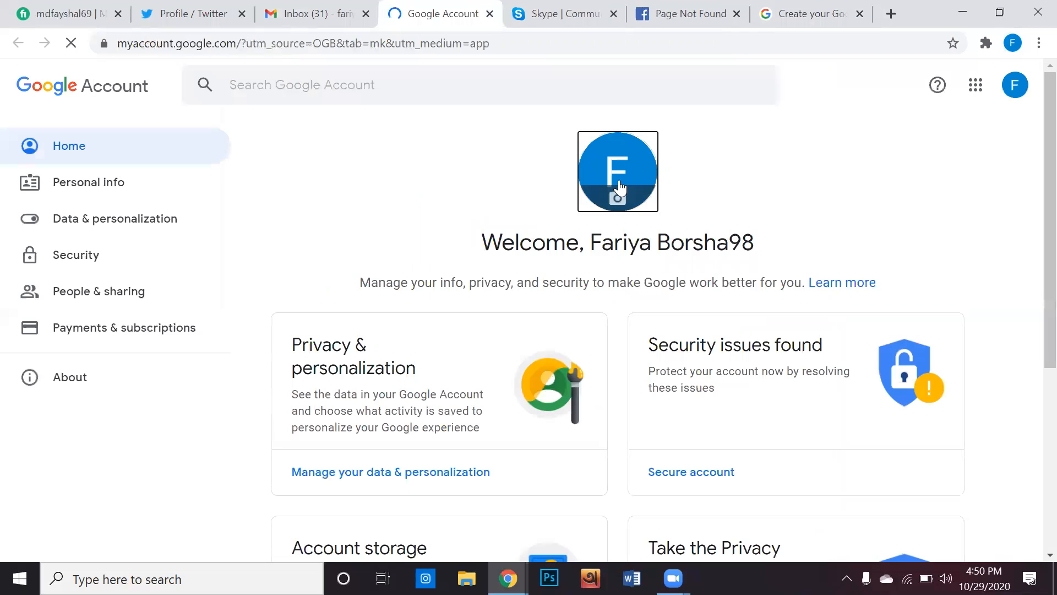
pyautogui.click(623, 204)
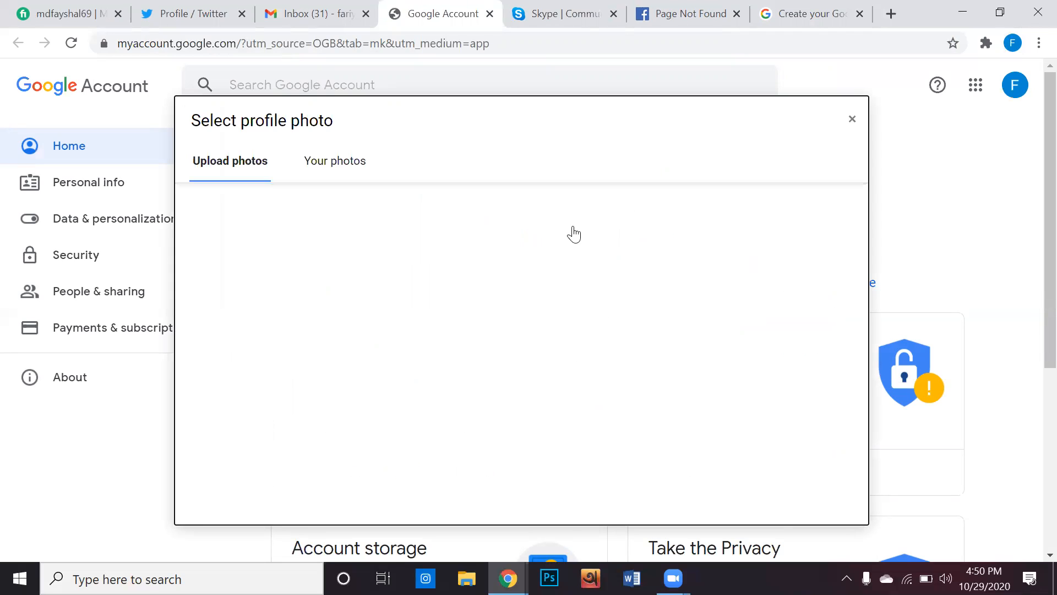
# Cancel the photo upload, close the profile photo picker and minimize Chrome
pyautogui.click(334, 165)
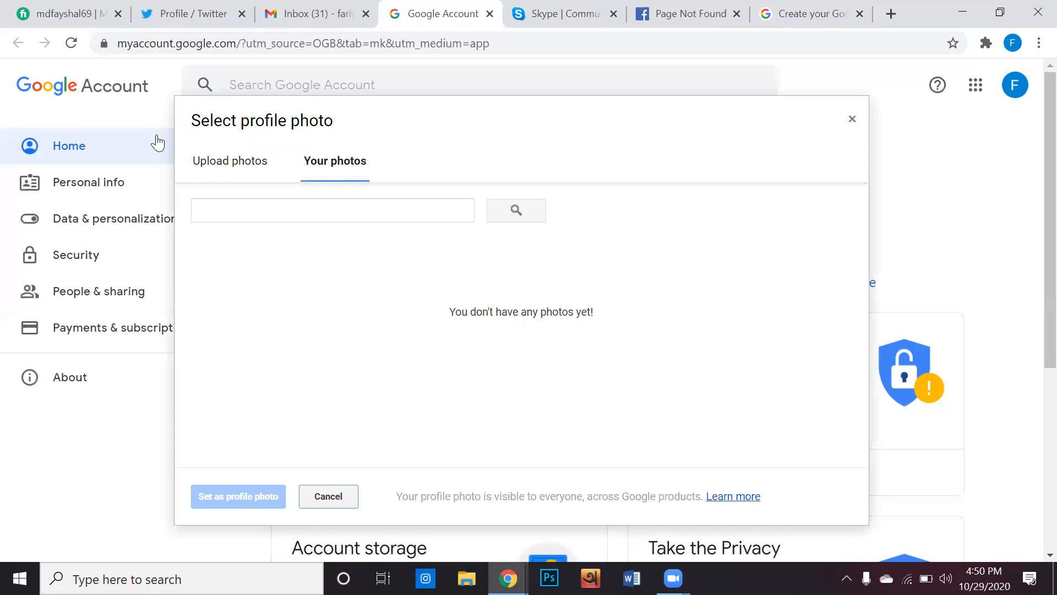
pyautogui.click(251, 175)
pyautogui.click(495, 398)
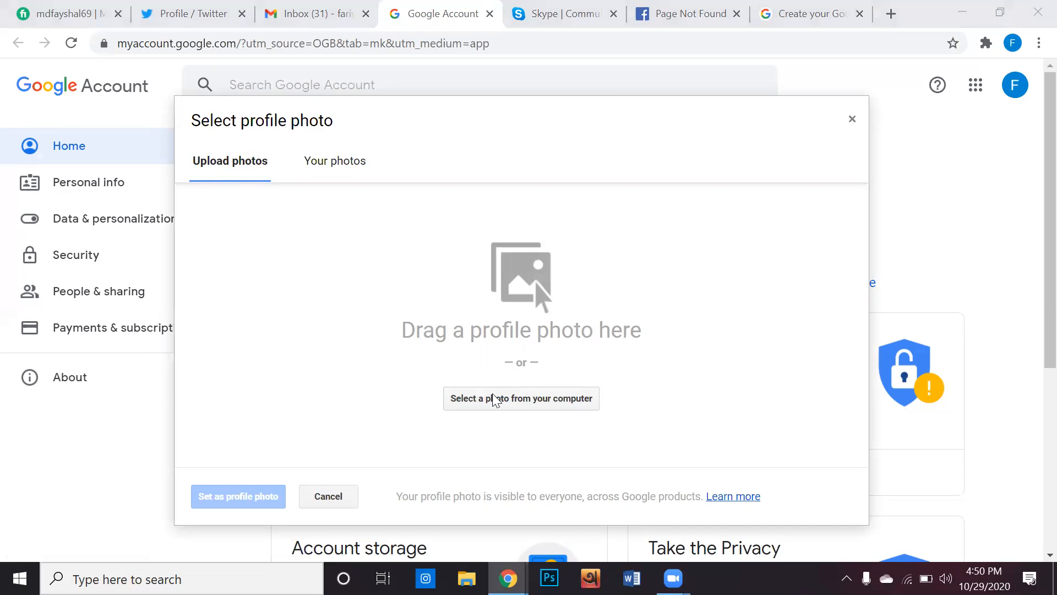
pyautogui.click(839, 369)
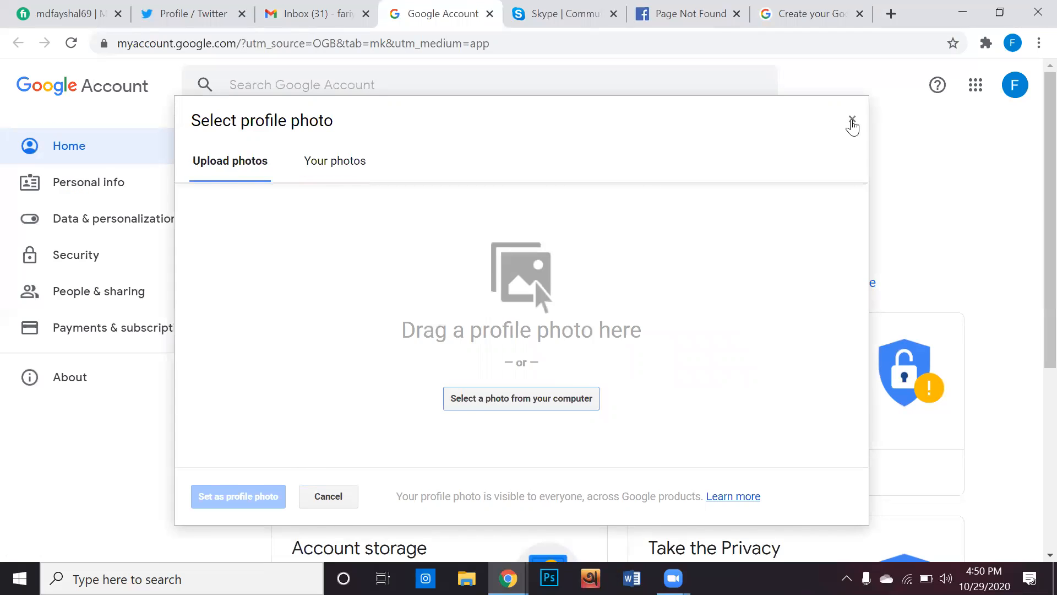
pyautogui.click(852, 122)
pyautogui.click(964, 10)
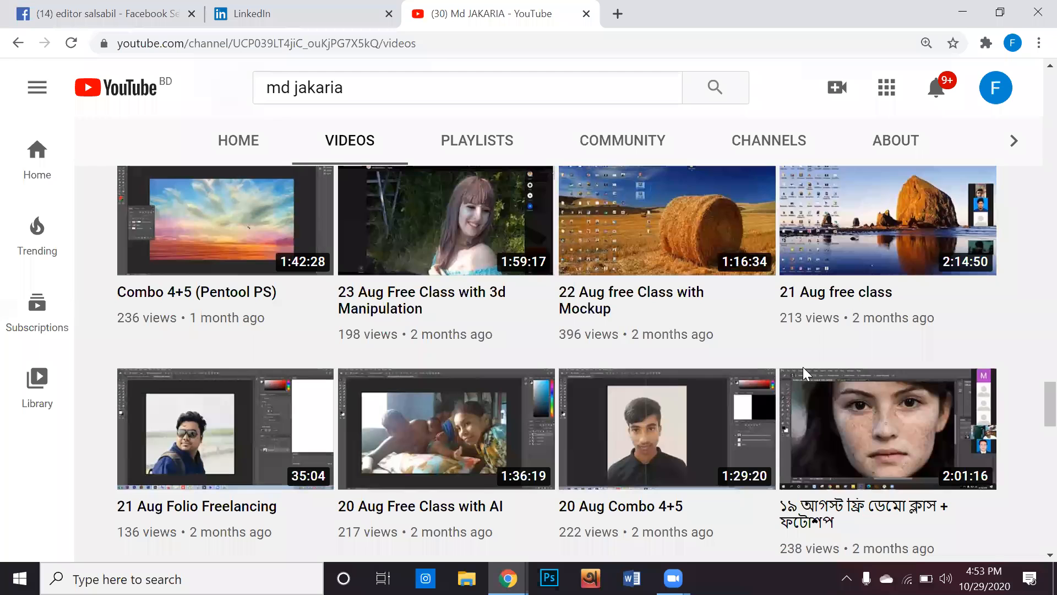
# Scroll the channel's Videos list and open the 'Image Retouch (Negro to American)' video
pyautogui.scroll(-5, 803, 367)
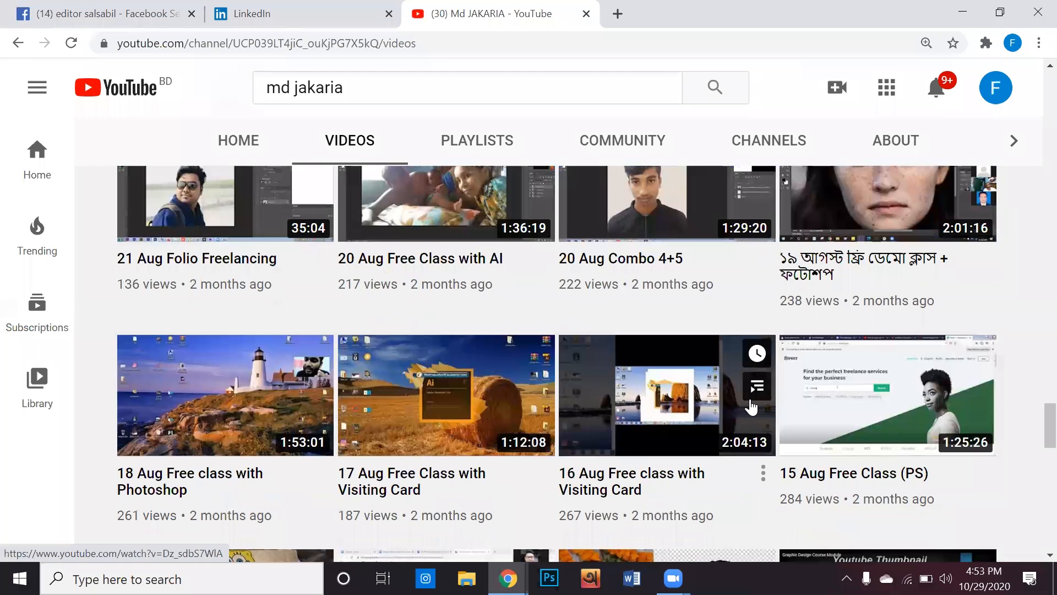
pyautogui.scroll(-4, 751, 406)
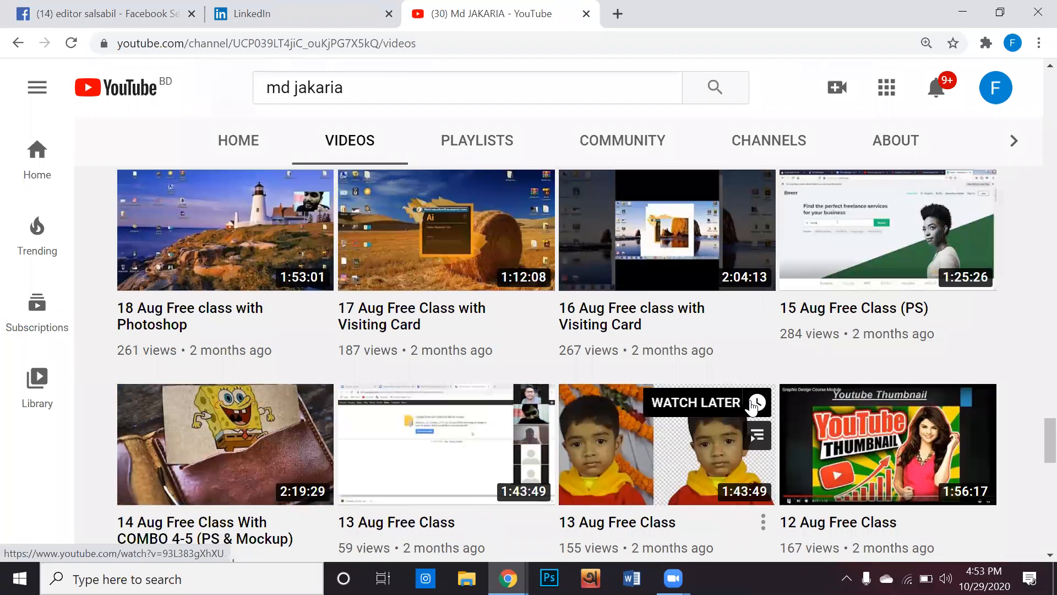
pyautogui.scroll(9, 752, 407)
pyautogui.scroll(7, 752, 408)
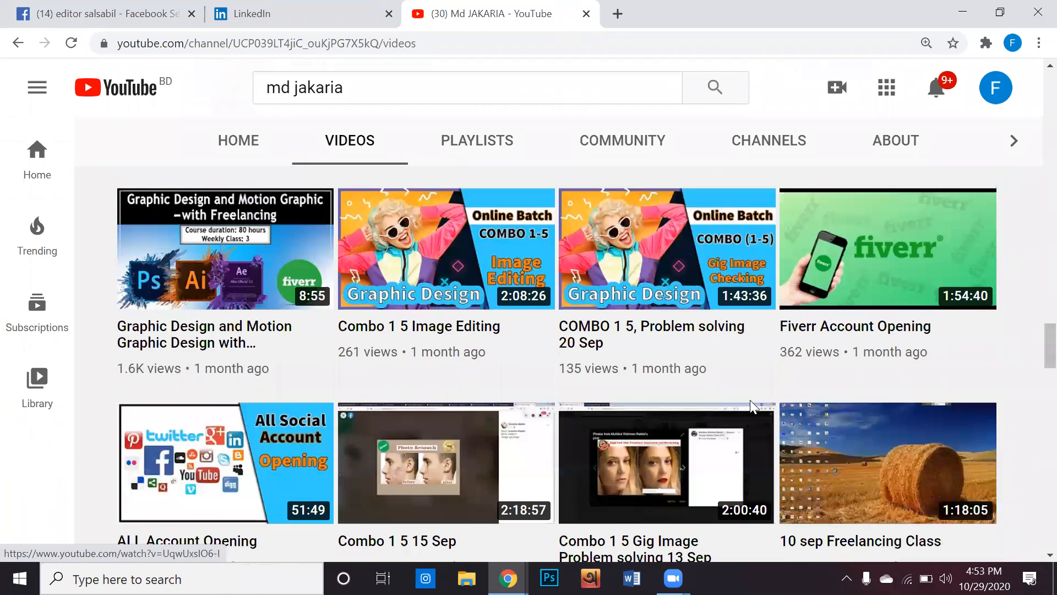
pyautogui.scroll(-1, 220, 410)
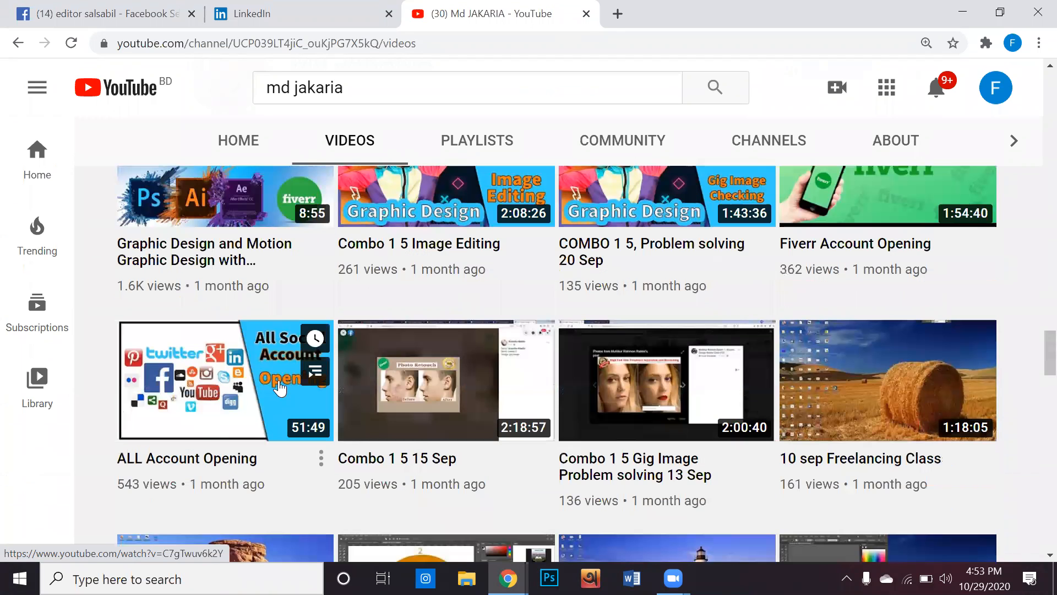
pyautogui.moveTo(235, 395)
pyautogui.scroll(3, 363, 462)
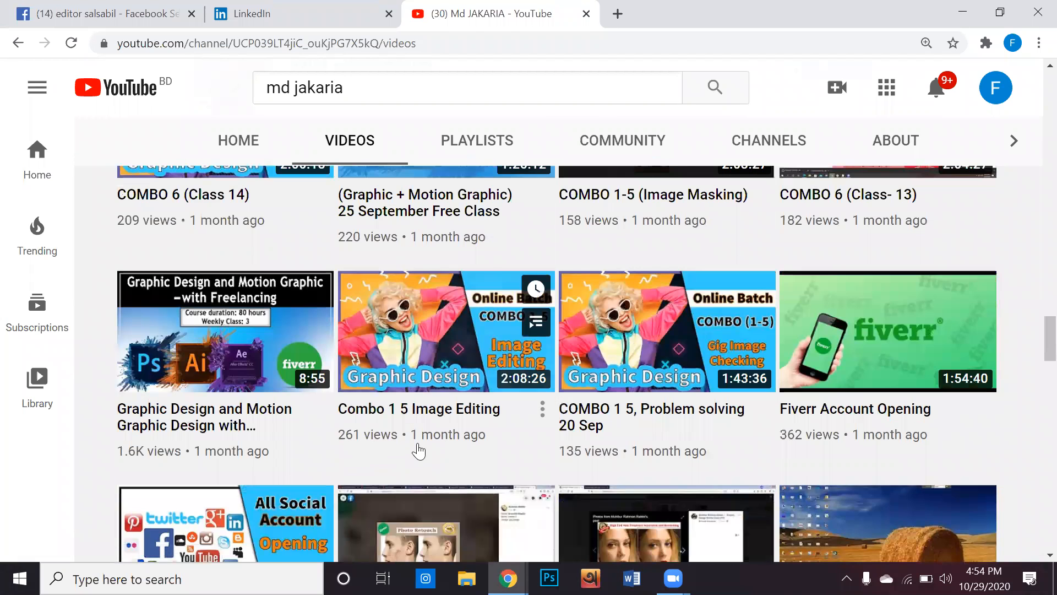
pyautogui.moveTo(418, 450)
pyautogui.scroll(5, 419, 450)
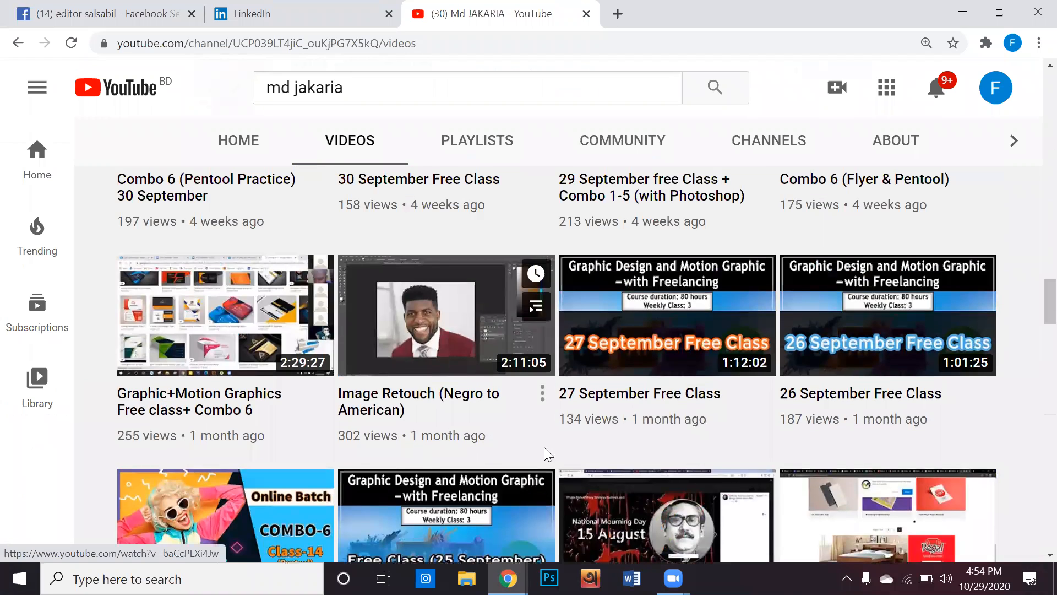
pyautogui.moveTo(411, 331)
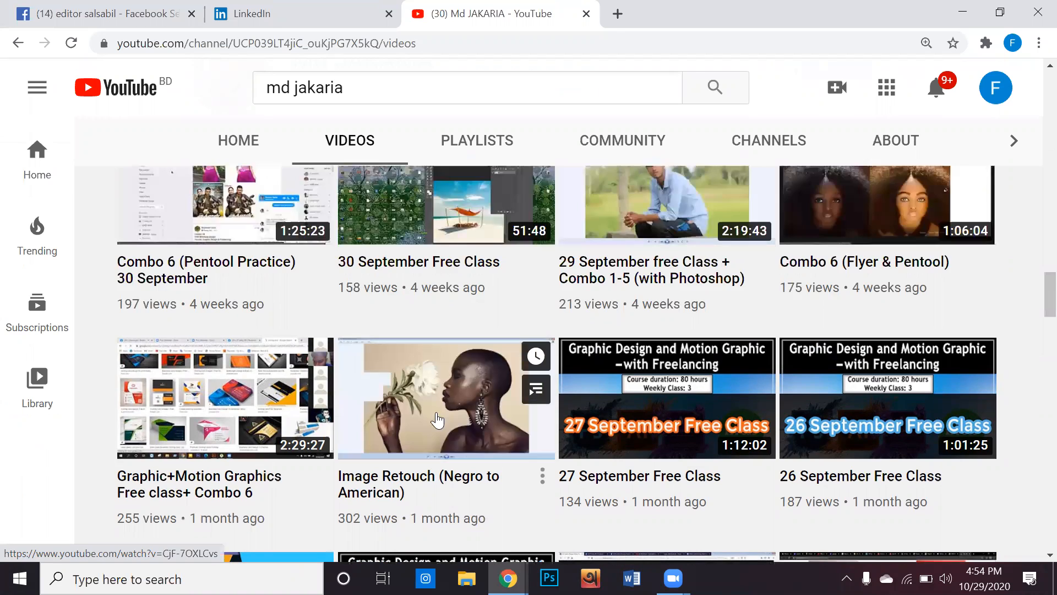
pyautogui.click(404, 367)
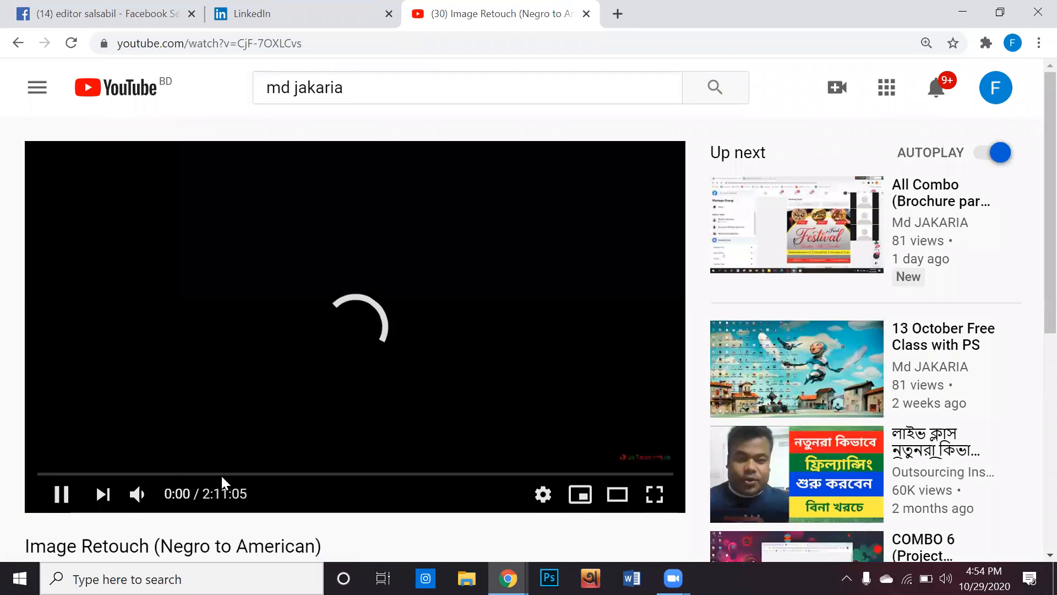
# Pause the retouch video at about 40:12 and switch away using the taskbar
pyautogui.click(234, 474)
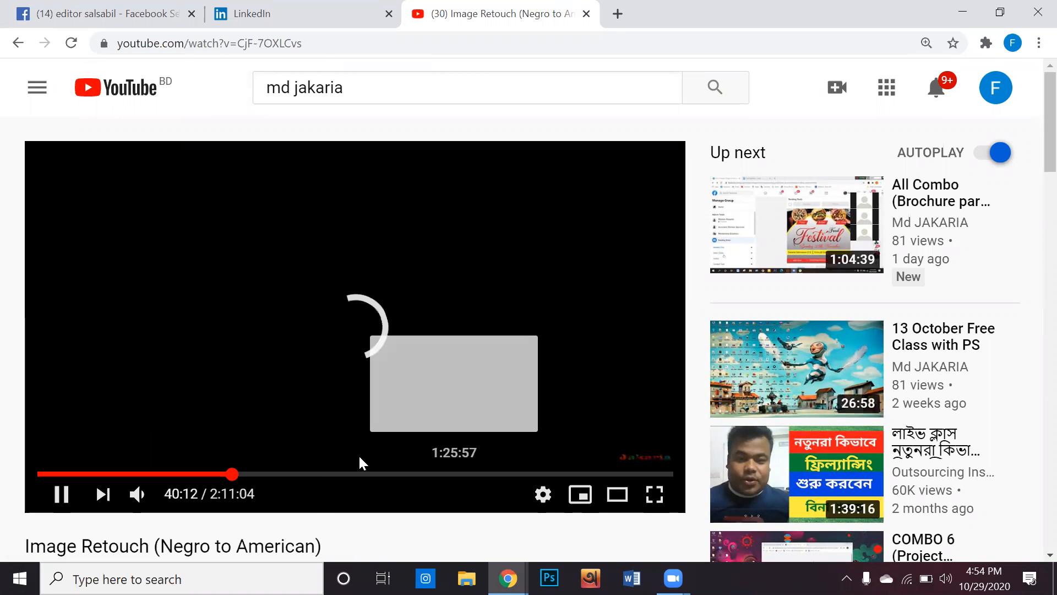
pyautogui.click(61, 494)
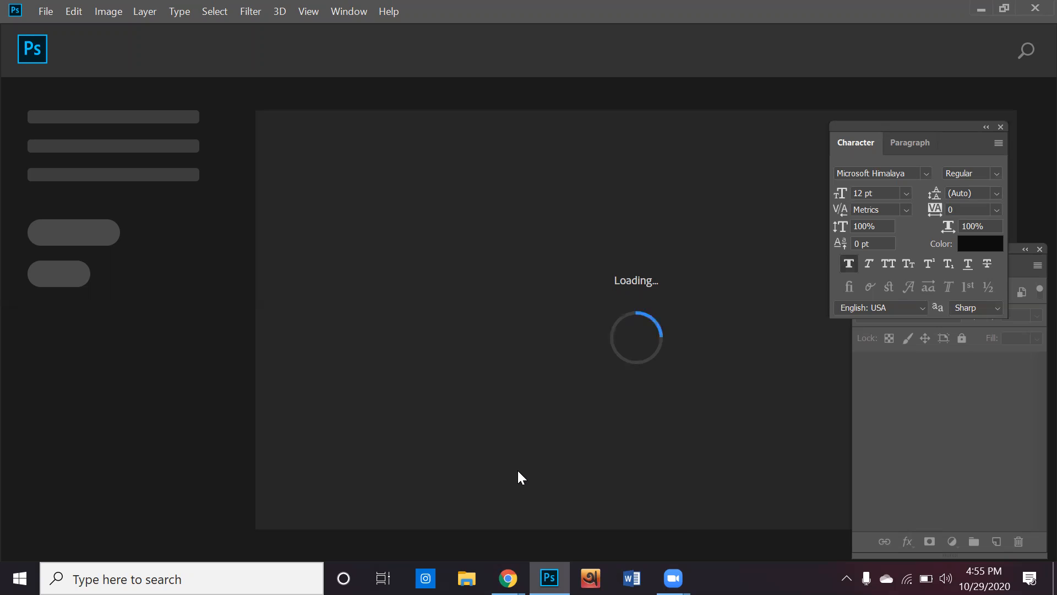
pyautogui.click(507, 578)
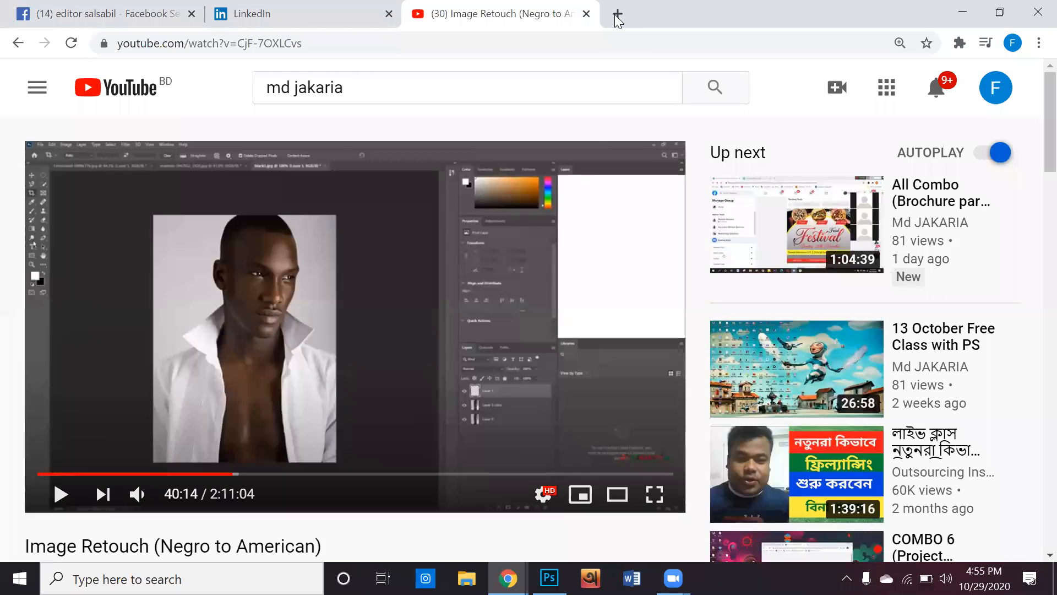
# Search Google for 'negro woman' from the address bar and show the image results
pyautogui.click(617, 15)
pyautogui.write('n')
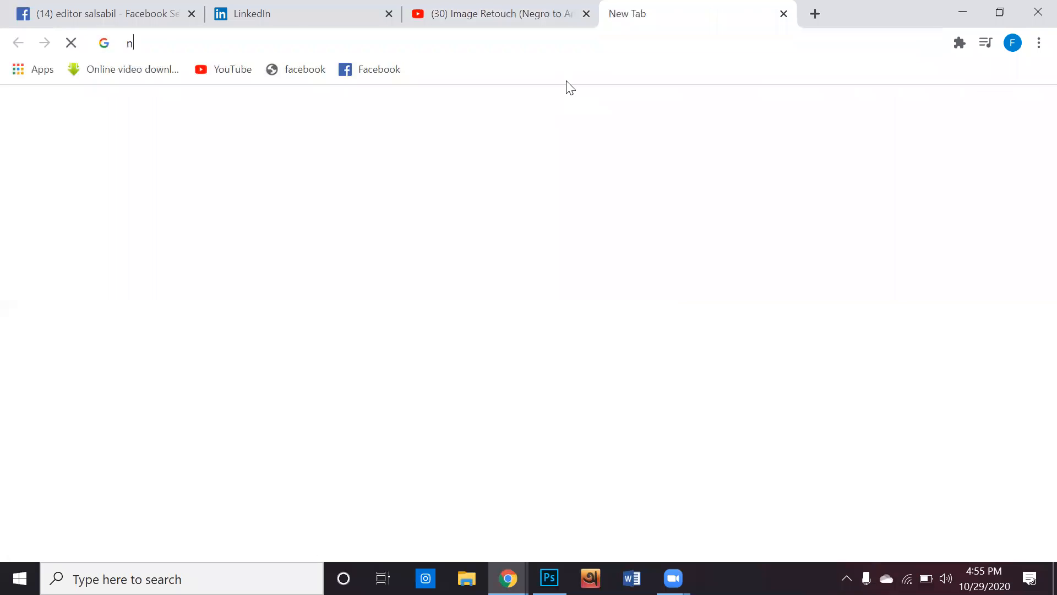
pyautogui.write('ee')
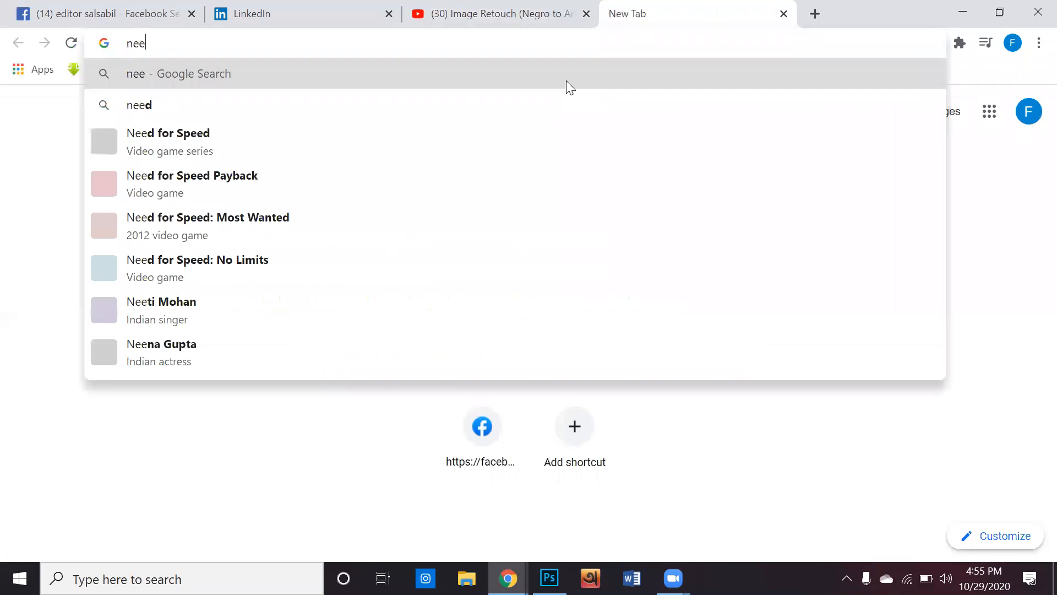
pyautogui.write('gro')
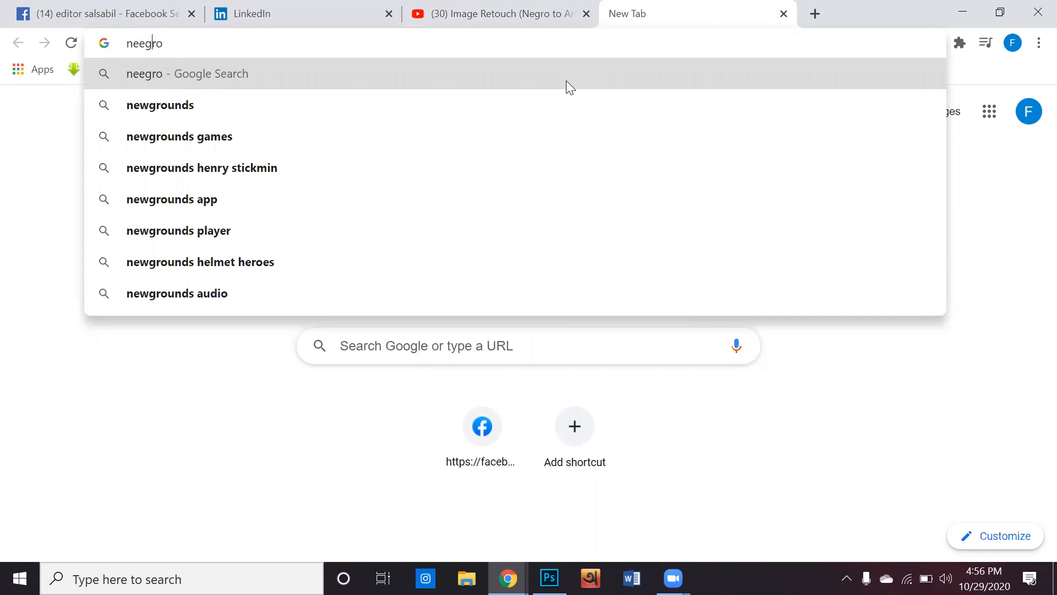
pyautogui.press('BackSpace')
pyautogui.press('Right')
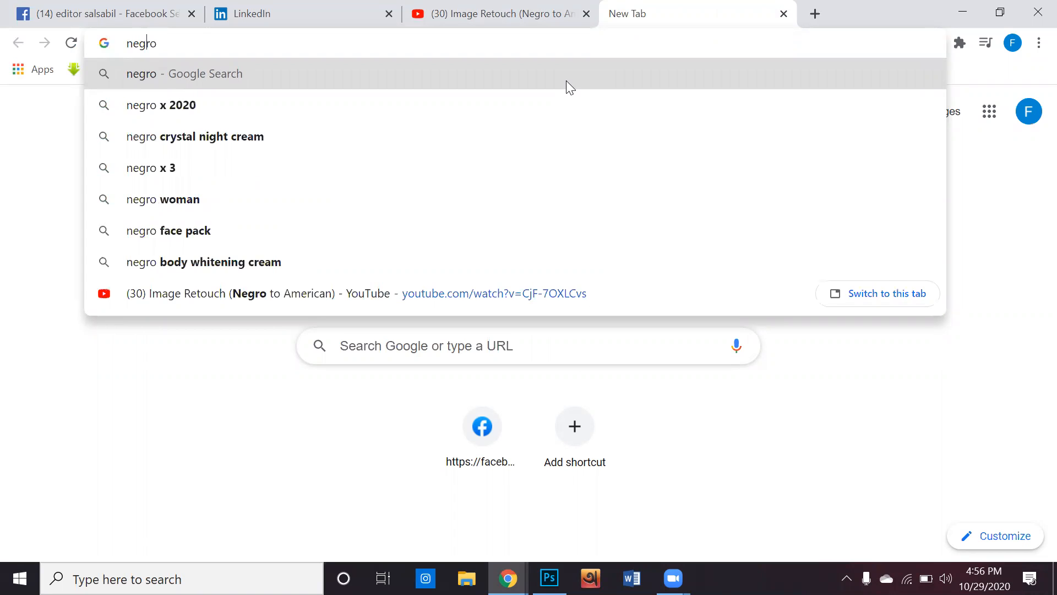
pyautogui.press('Down')
pyautogui.press('Down')
pyautogui.press('Down')
pyautogui.press('Down')
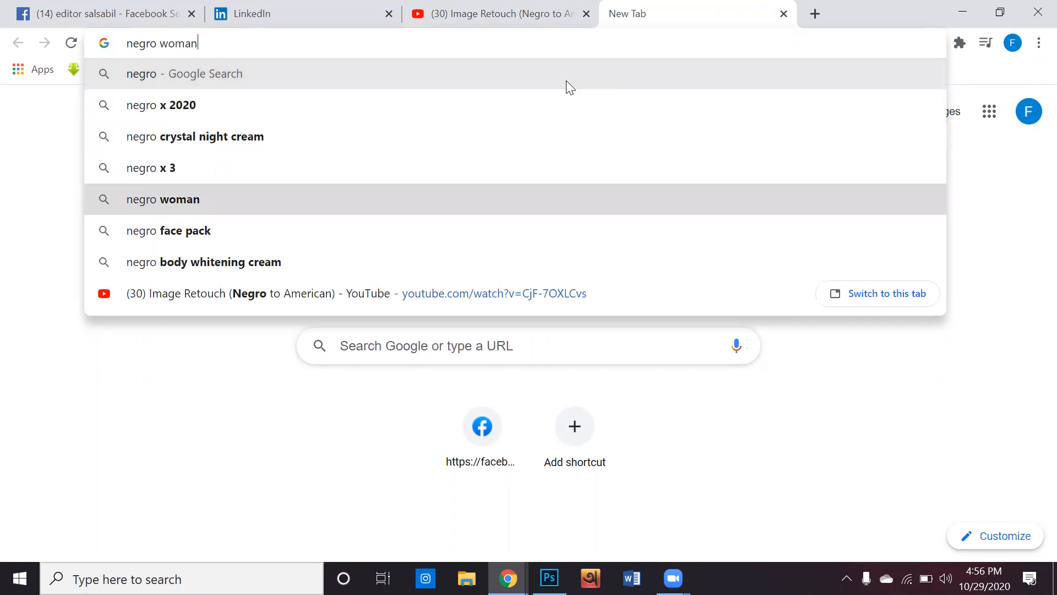
pyautogui.press('Return')
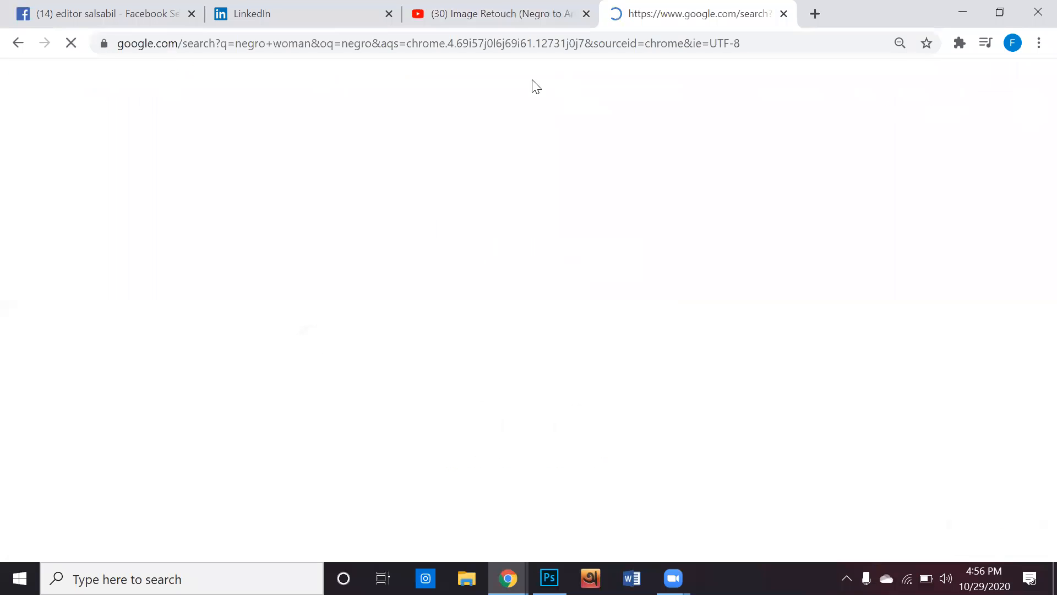
pyautogui.click(180, 116)
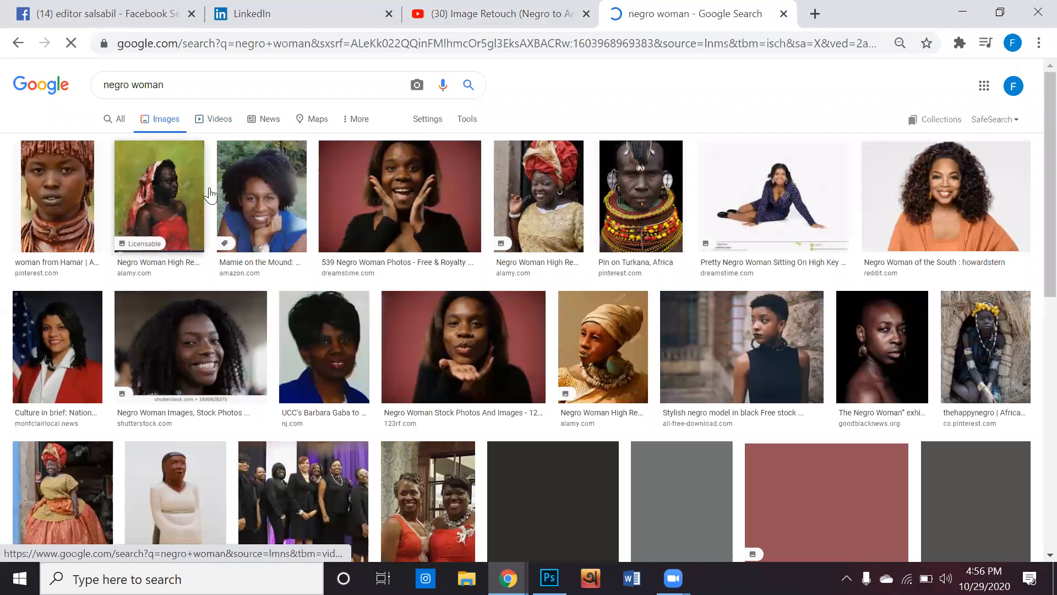
# Preview the '539 Negro Woman Photos' and 123RF portraits and one related image
pyautogui.click(370, 209)
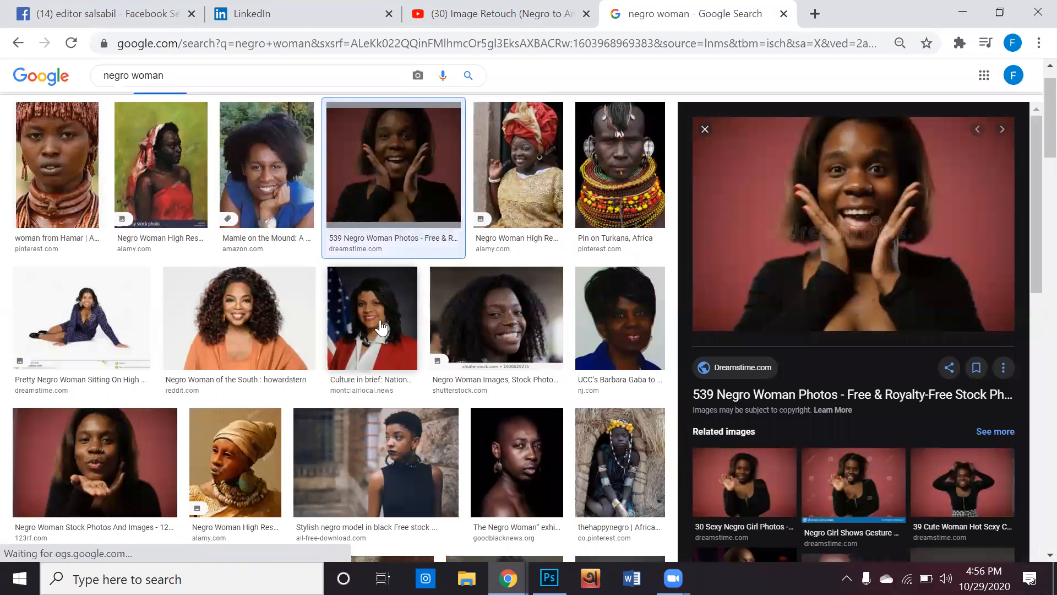
pyautogui.click(704, 130)
pyautogui.click(464, 304)
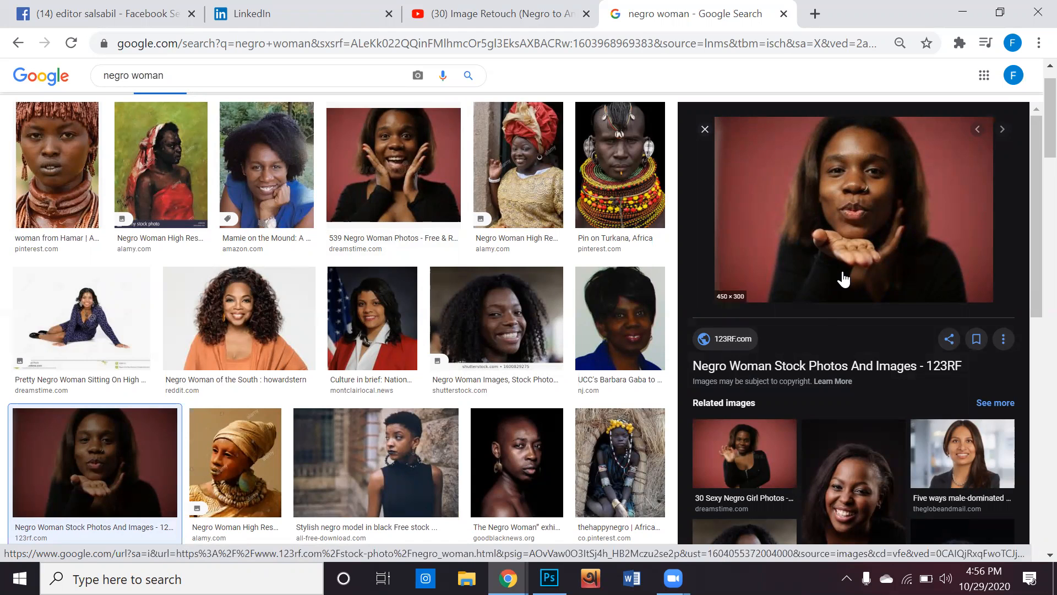
pyautogui.scroll(-4, 842, 280)
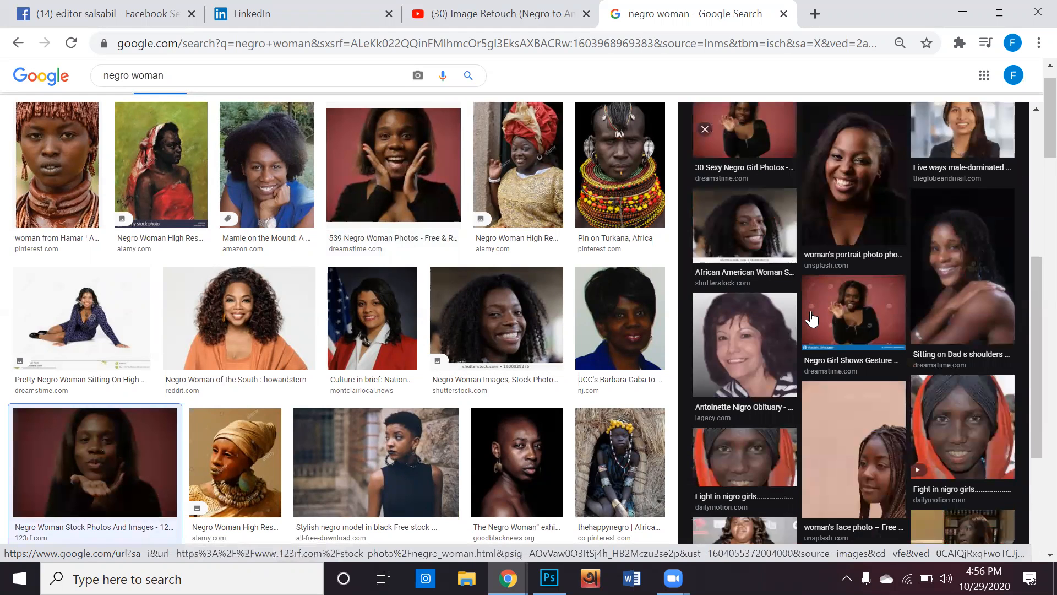
pyautogui.scroll(-4, 809, 316)
pyautogui.scroll(-3, 738, 322)
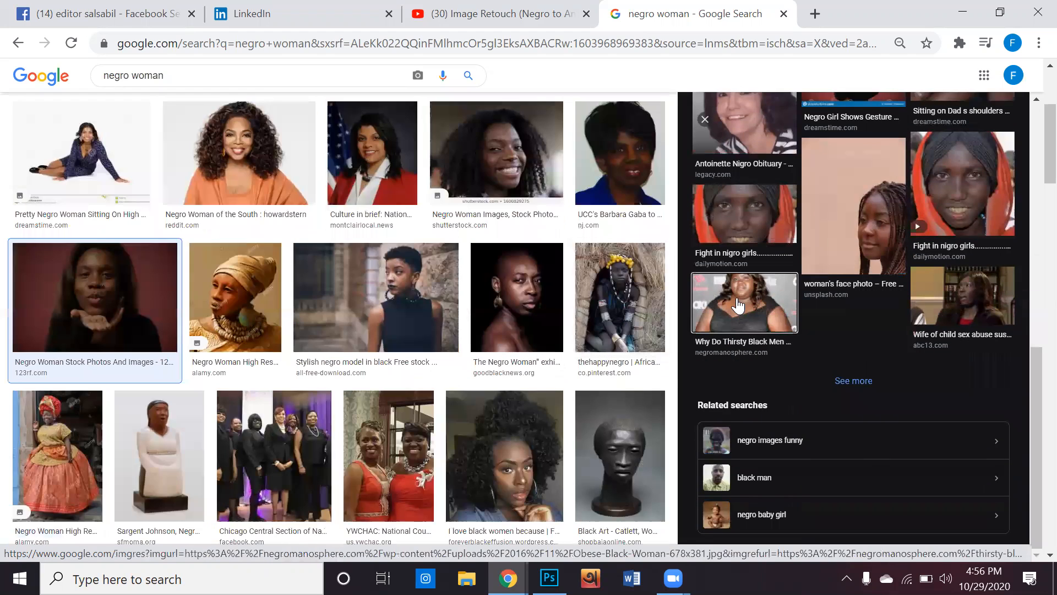
pyautogui.click(736, 297)
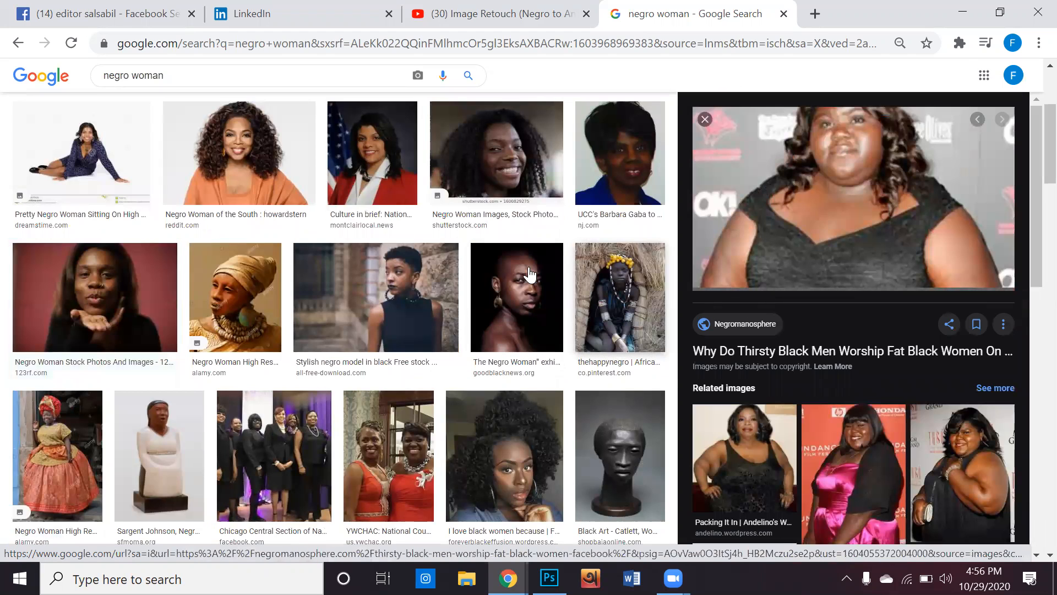
pyautogui.scroll(-2, 465, 269)
pyautogui.scroll(-3, 465, 269)
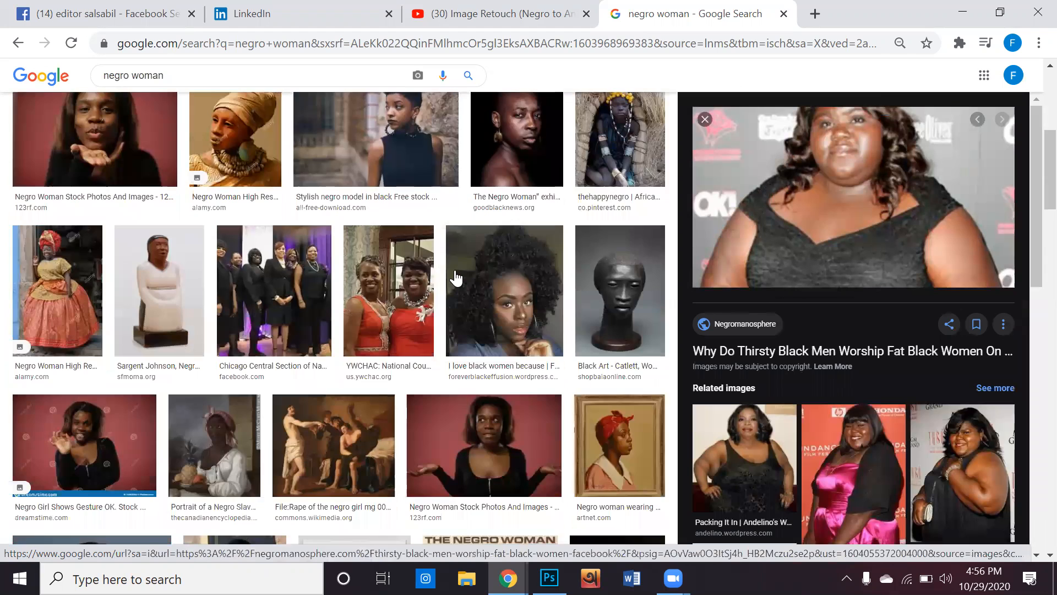
pyautogui.scroll(-2, 448, 281)
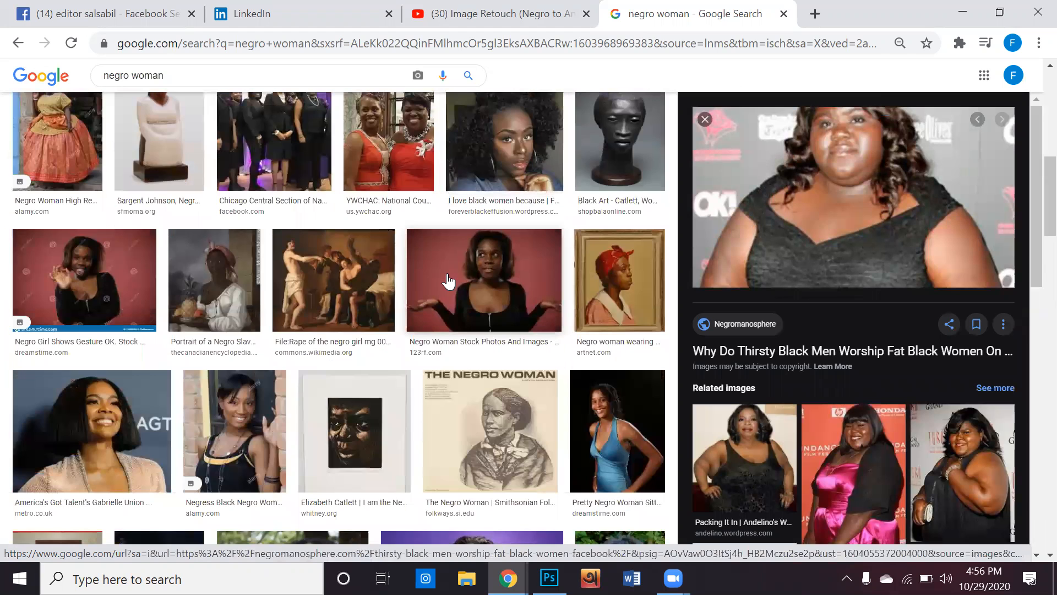
pyautogui.scroll(-6, 448, 281)
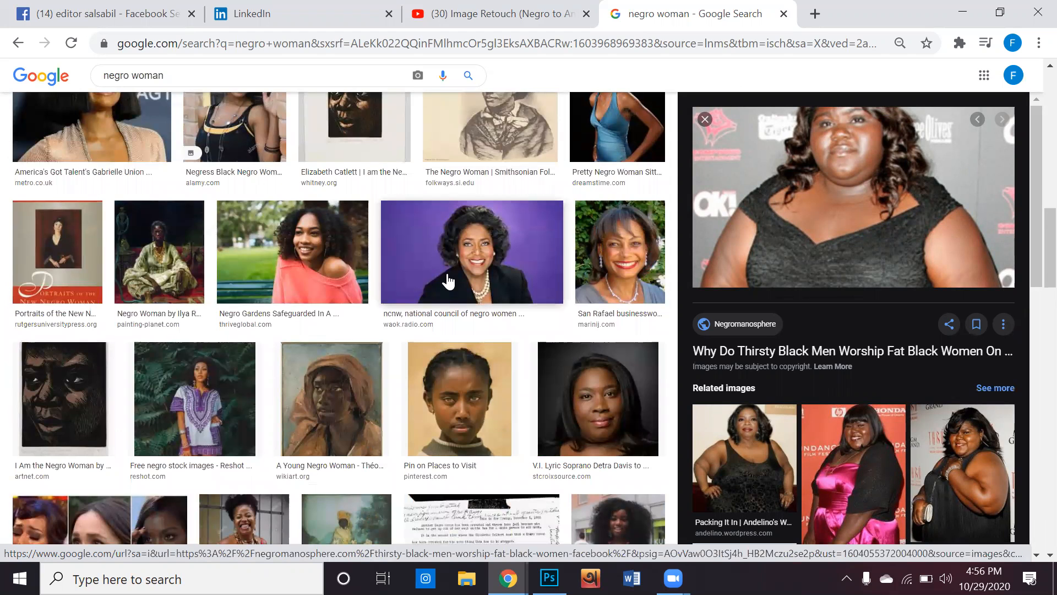
pyautogui.scroll(-2, 449, 281)
# Preview the V.I. Lyric Soprano portrait and open its page of related images
pyautogui.click(582, 345)
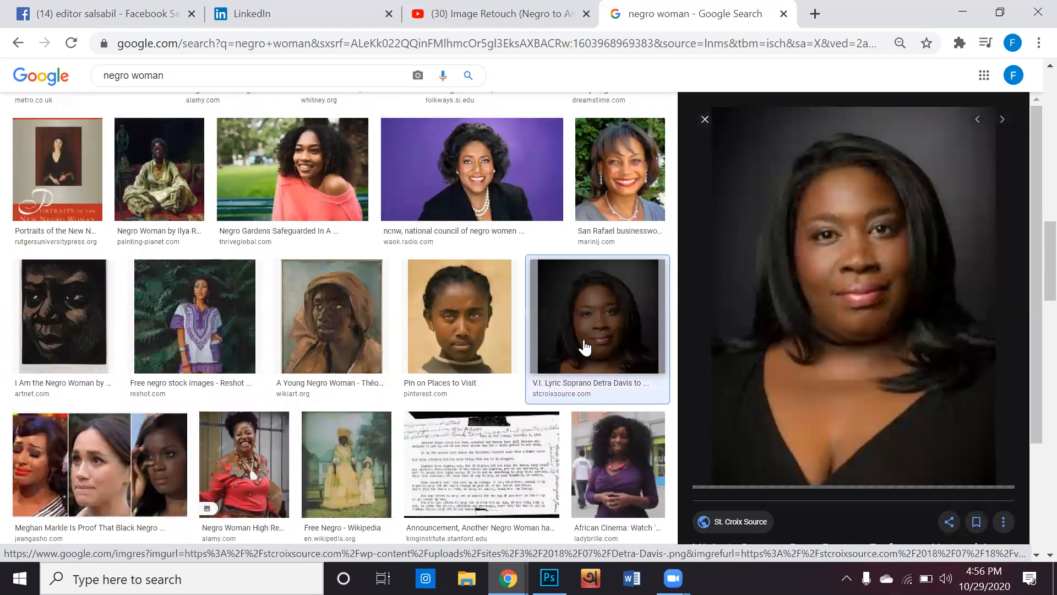
pyautogui.scroll(-1, 406, 346)
pyautogui.scroll(-3, 398, 320)
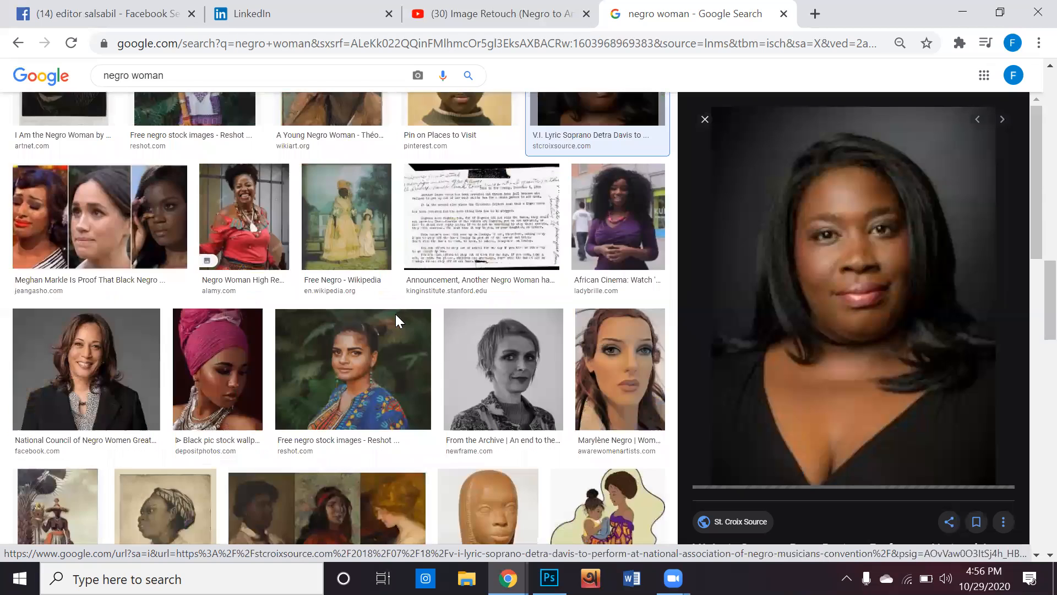
pyautogui.scroll(-6, 397, 319)
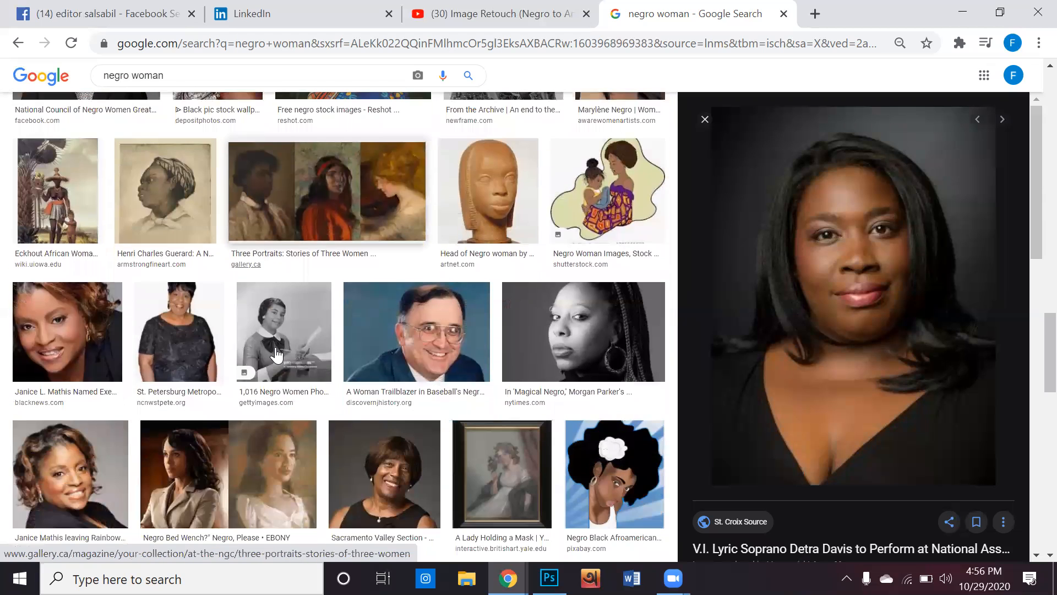
pyautogui.scroll(-8, 276, 355)
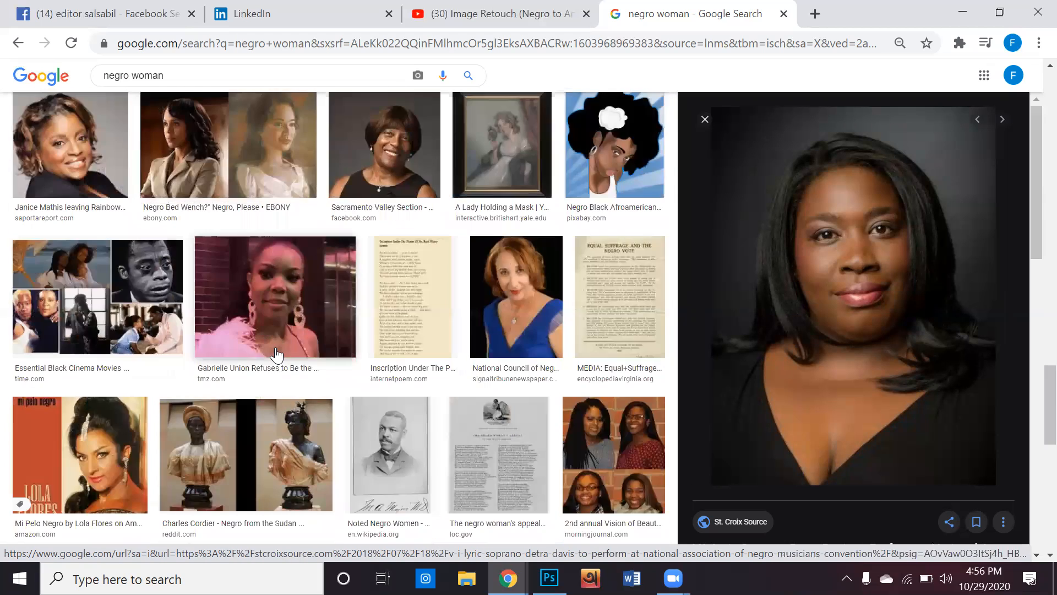
pyautogui.scroll(-6, 277, 355)
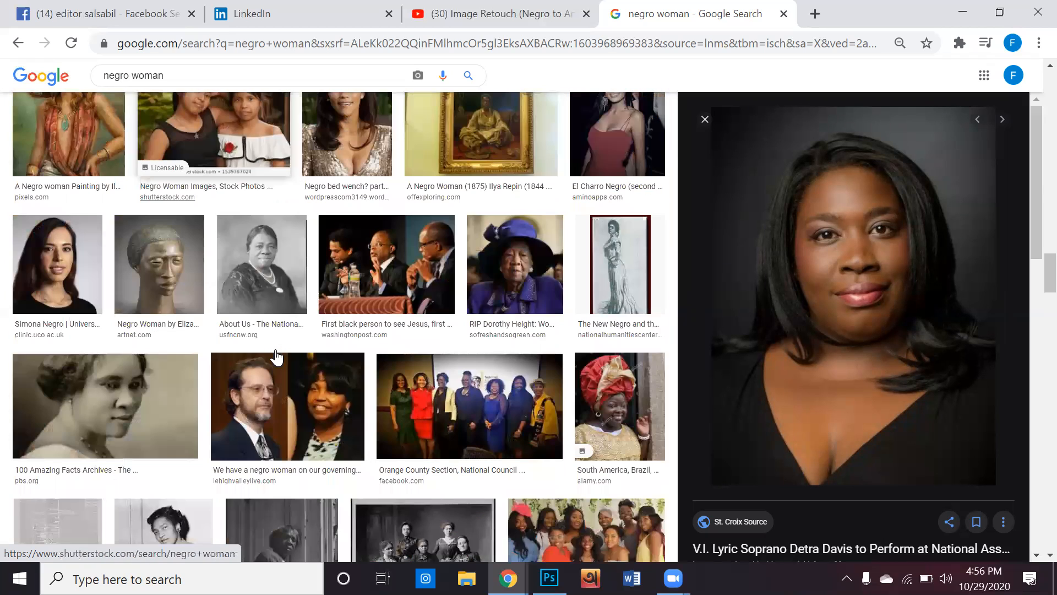
pyautogui.scroll(-6, 275, 349)
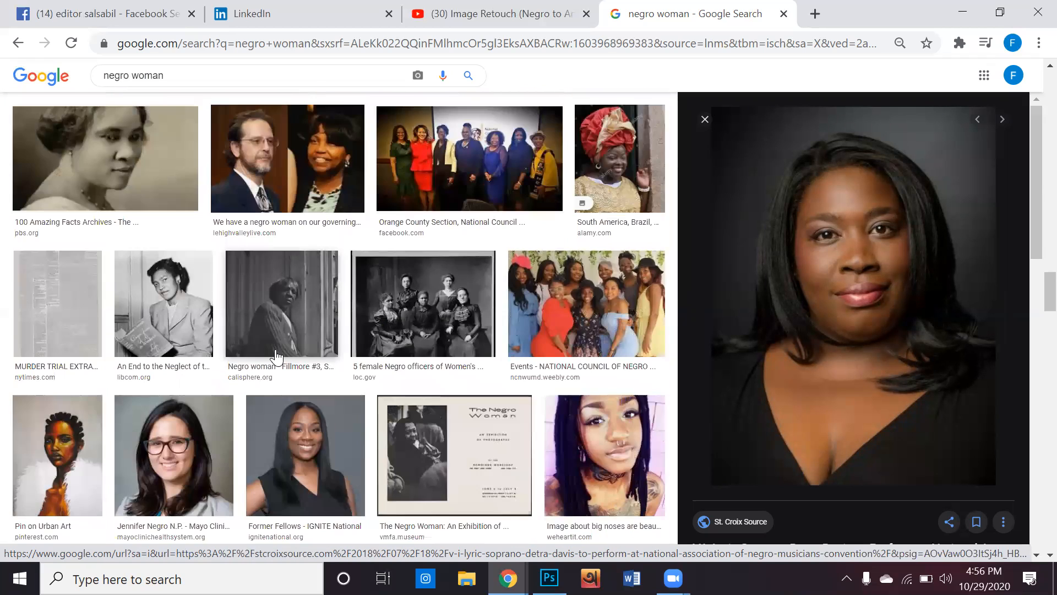
pyautogui.scroll(-8, 276, 356)
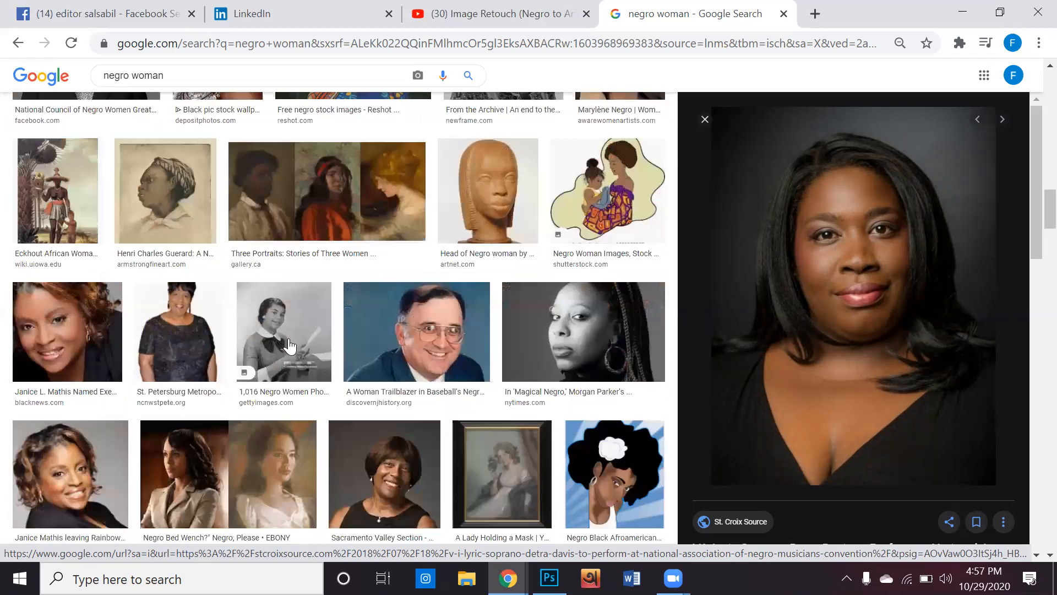
pyautogui.scroll(8, 288, 339)
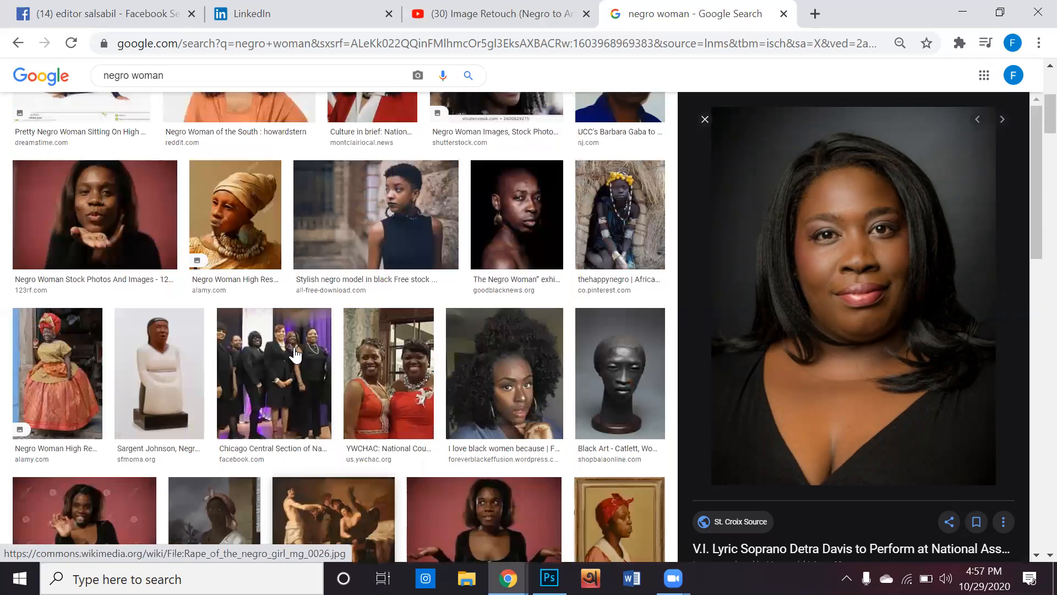
pyautogui.scroll(1, 270, 345)
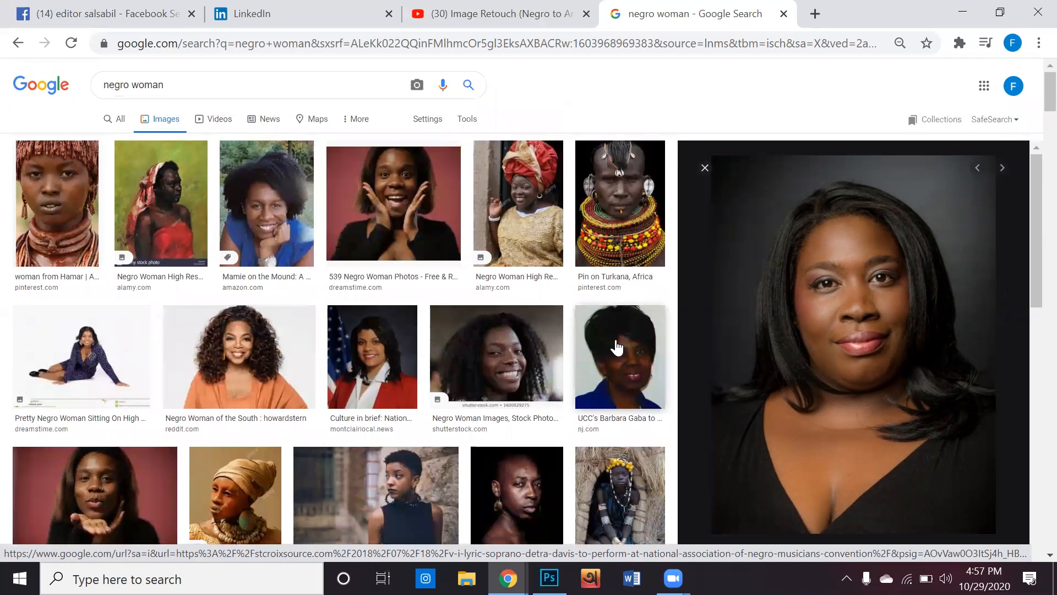
pyautogui.scroll(-7, 613, 349)
pyautogui.scroll(-7, 732, 424)
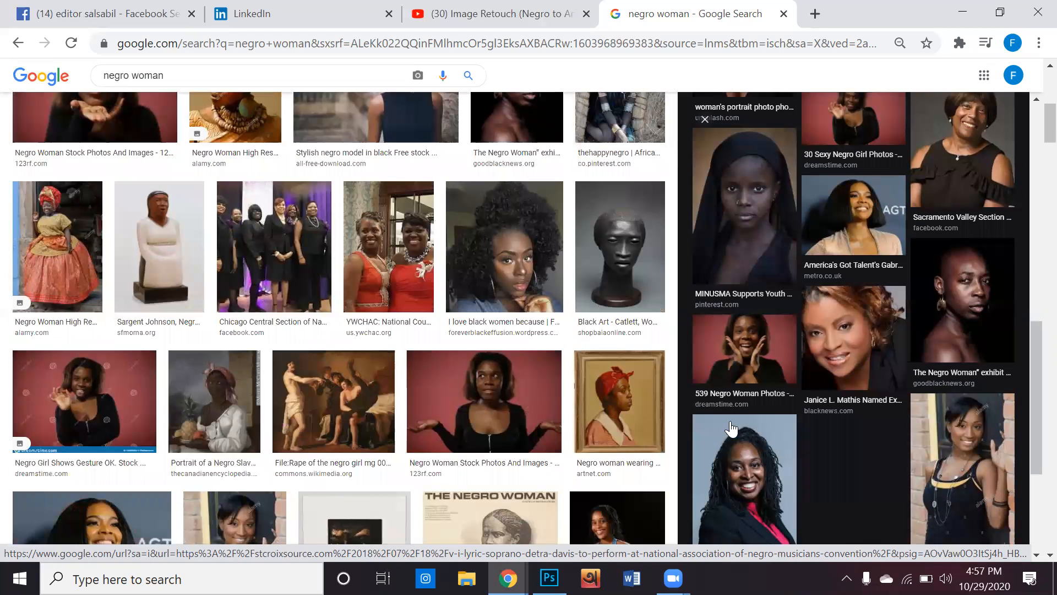
pyautogui.scroll(3, 781, 319)
pyautogui.scroll(-7, 782, 319)
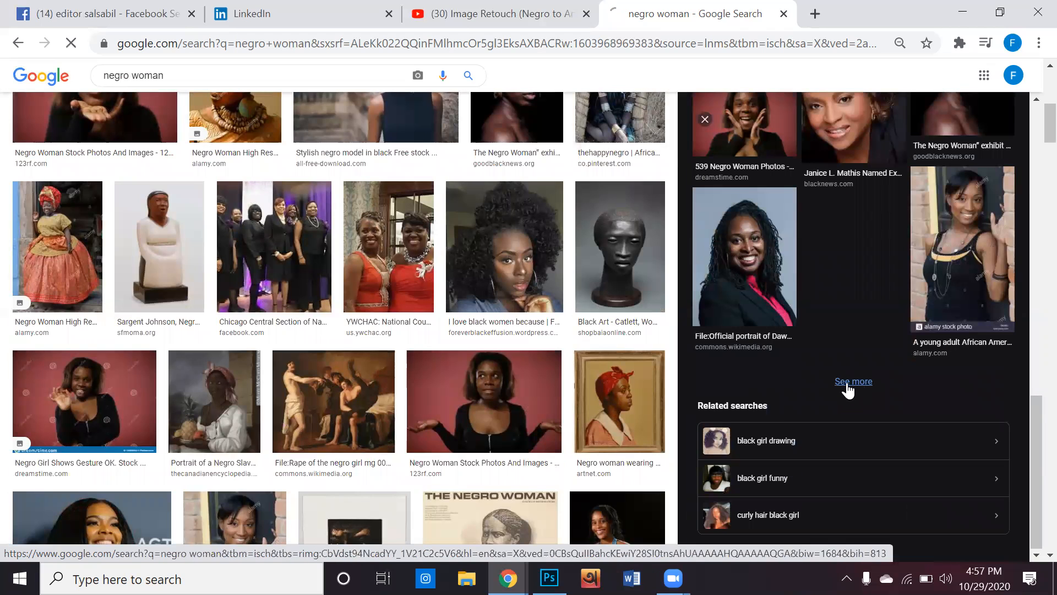
pyautogui.click(858, 383)
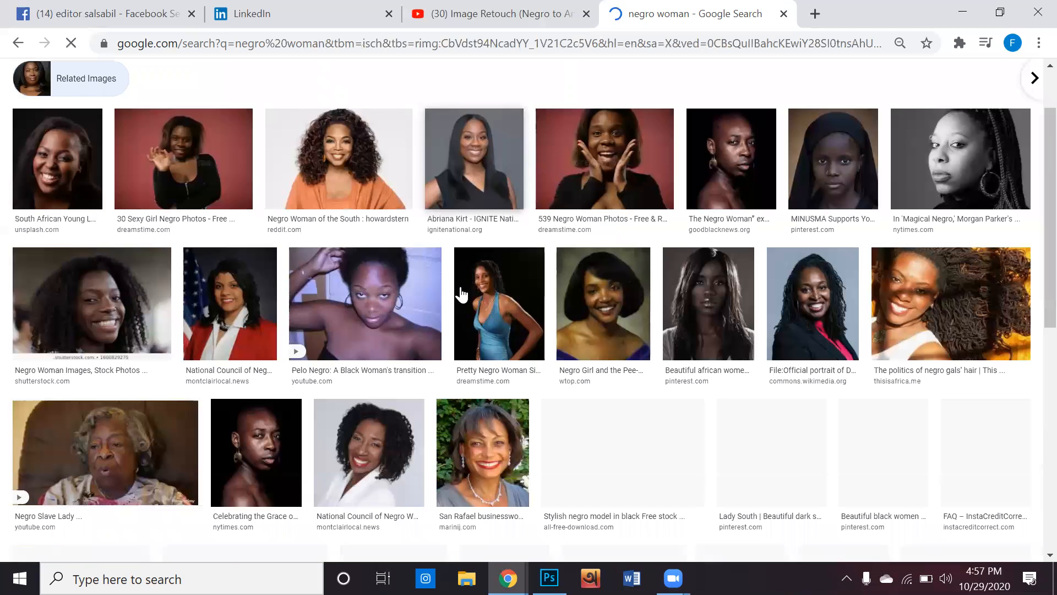
pyautogui.scroll(-5, 460, 295)
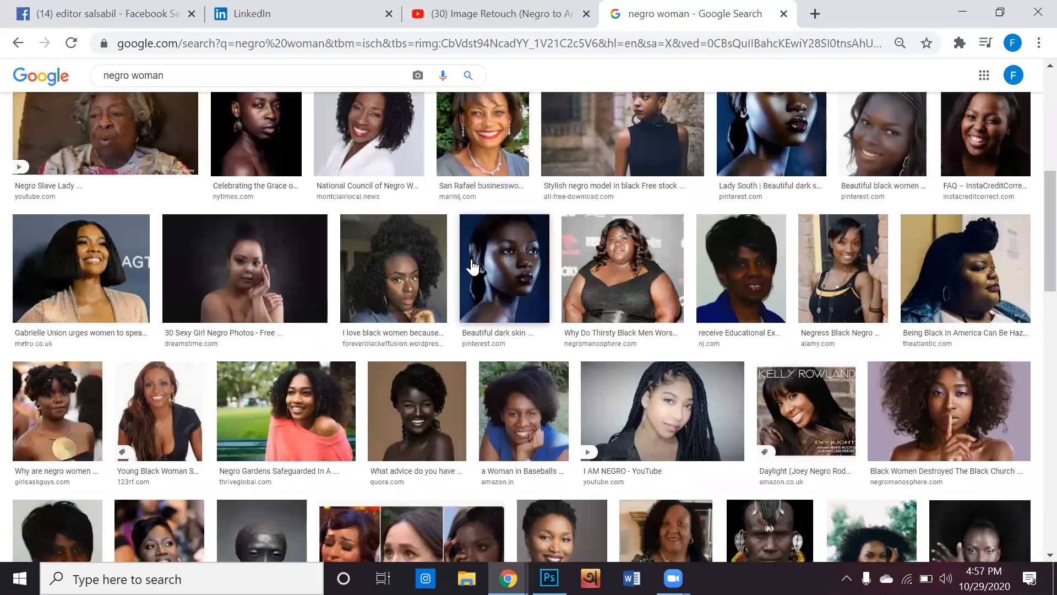
pyautogui.scroll(1, 471, 261)
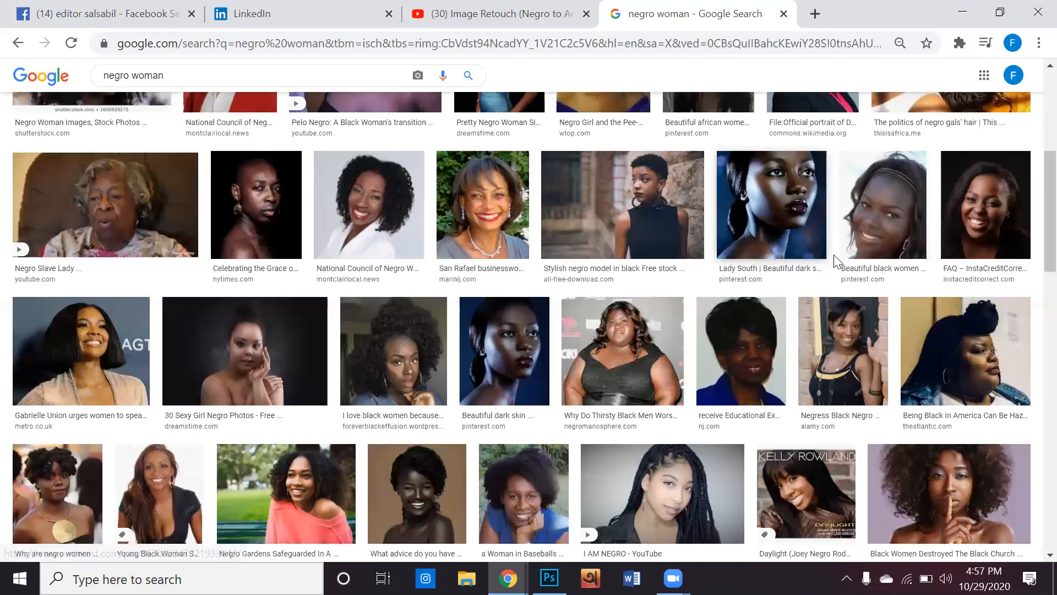
# Save the InstaCreditCorrect portrait photo into Pictures, then bring Photoshop to the front
pyautogui.click(969, 218)
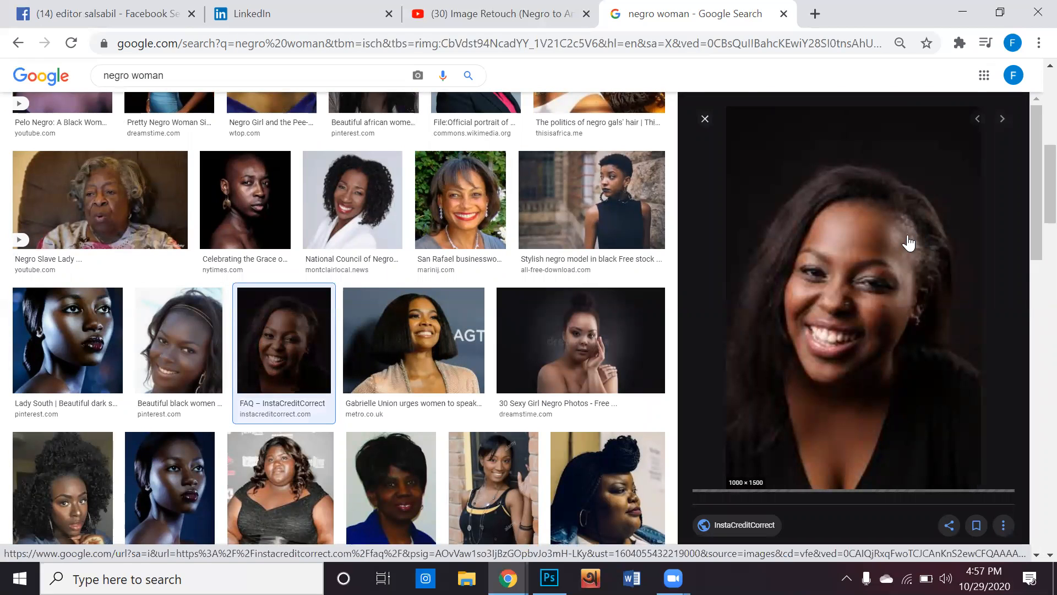
pyautogui.rightClick(814, 261)
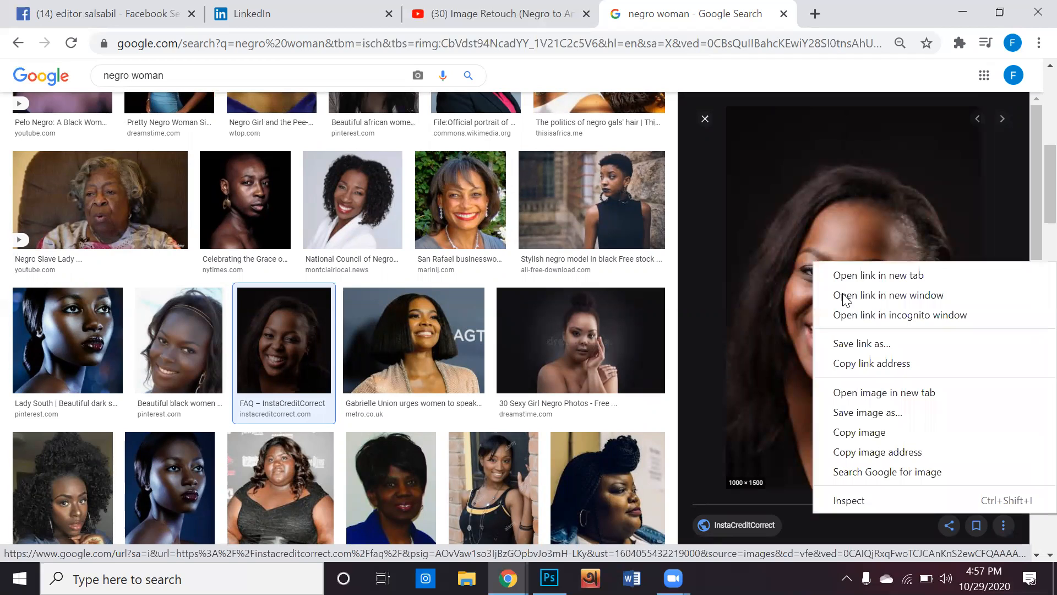
pyautogui.click(867, 408)
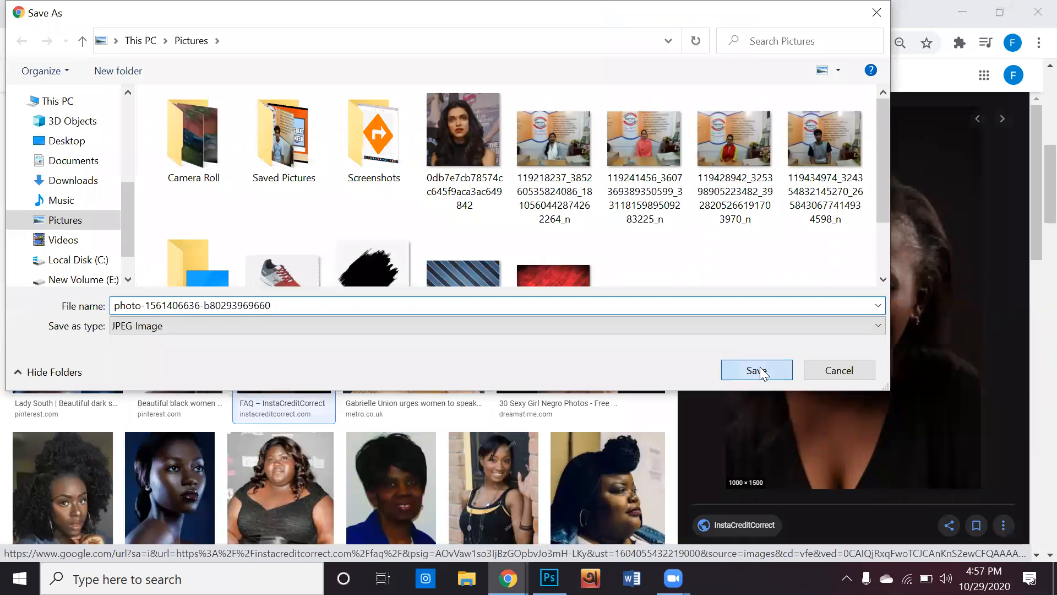
pyautogui.click(756, 370)
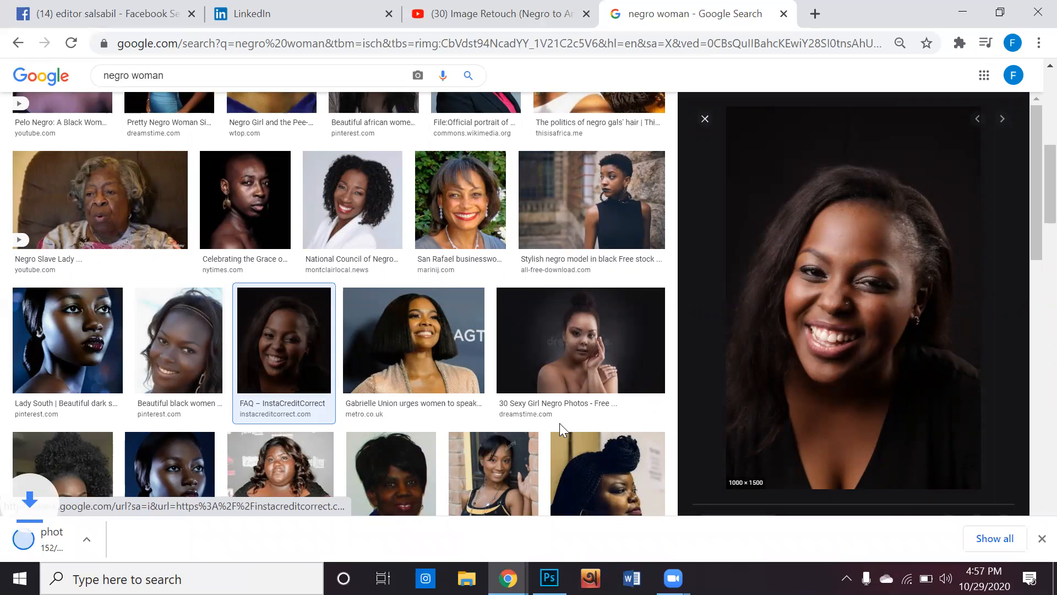
pyautogui.click(550, 577)
pyautogui.click(47, 17)
pyautogui.click(62, 45)
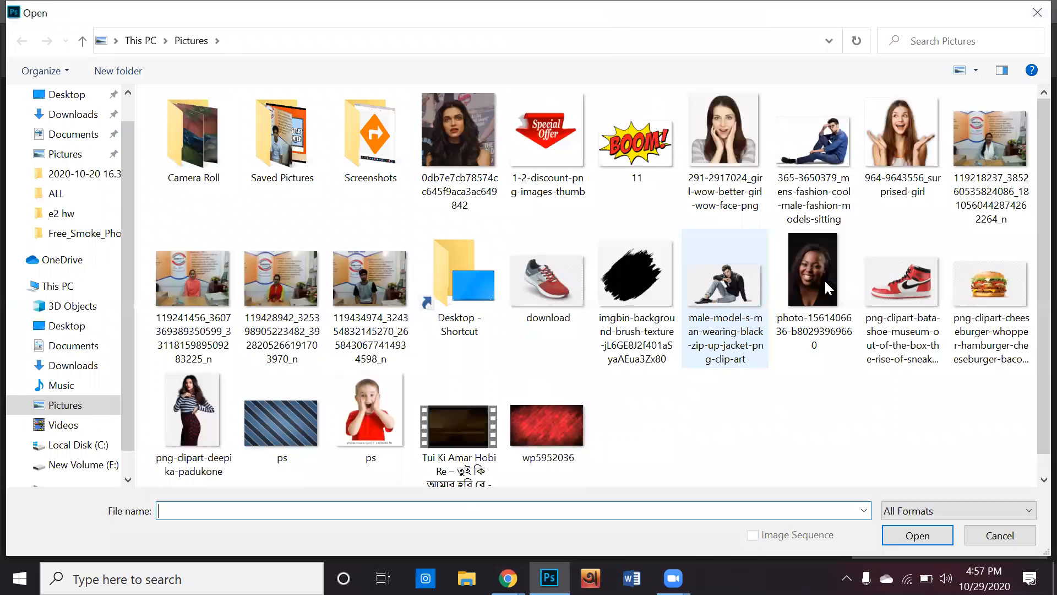
pyautogui.click(823, 278)
pyautogui.doubleClick(792, 293)
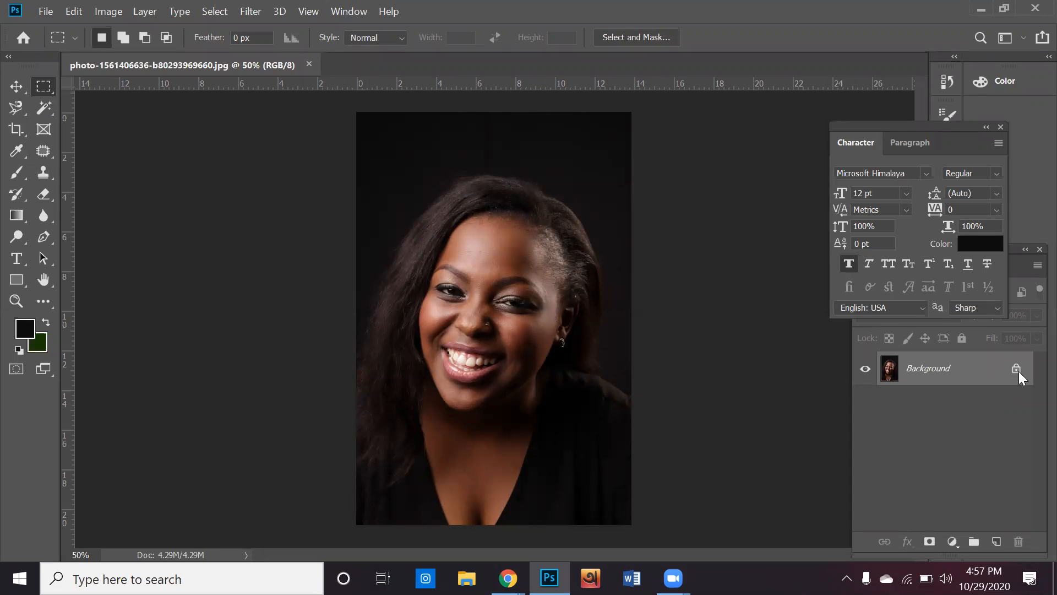
pyautogui.click(508, 578)
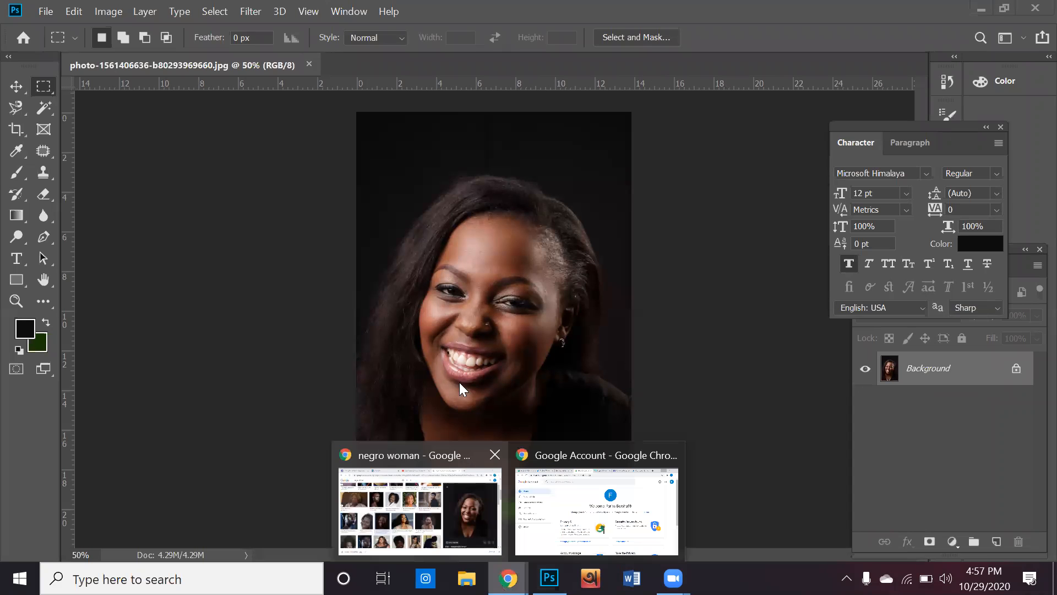
pyautogui.click(806, 444)
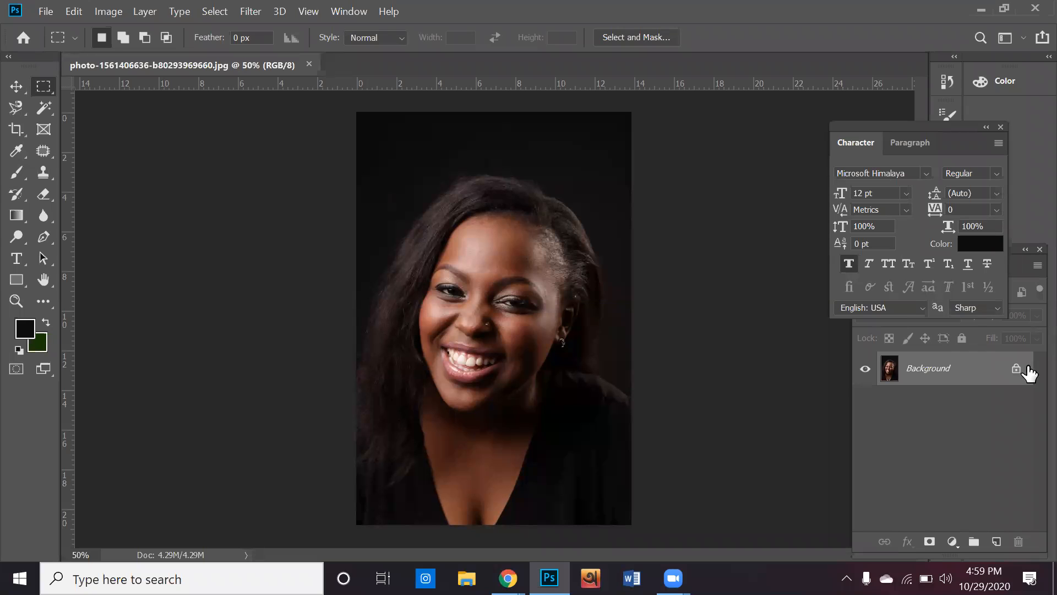
pyautogui.hotkey('ctrl', 'j')
pyautogui.hotkey('ctrl', 'j')
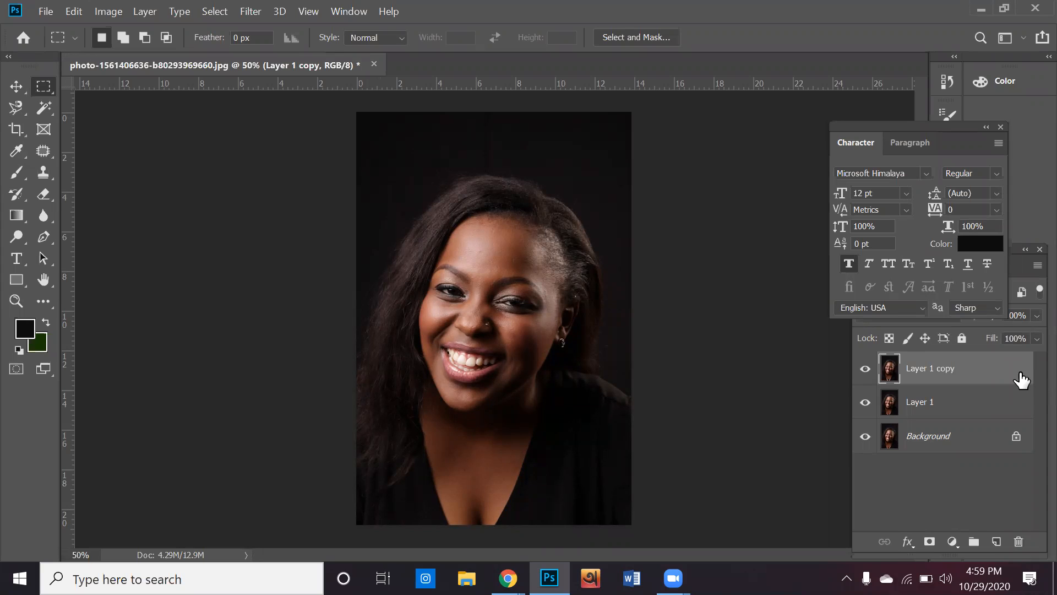
# Add a new layer, set the foreground colour to white and pick the Brush tool
pyautogui.click(996, 544)
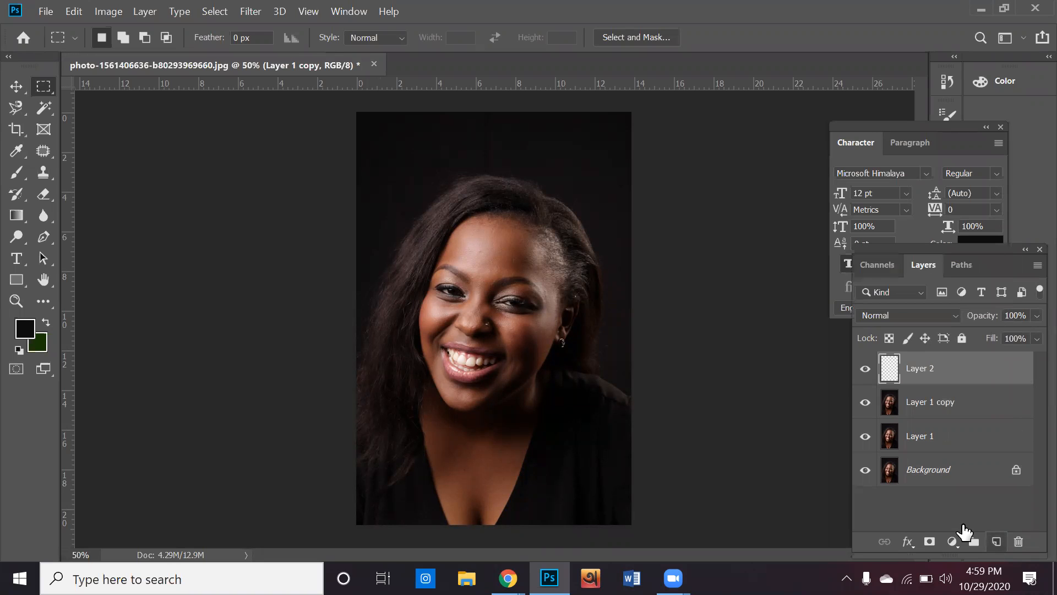
pyautogui.click(25, 329)
pyautogui.moveTo(642, 236)
pyautogui.mouseDown()
pyautogui.moveTo(507, 212)
pyautogui.moveTo(486, 175)
pyautogui.mouseUp()
pyautogui.click(876, 197)
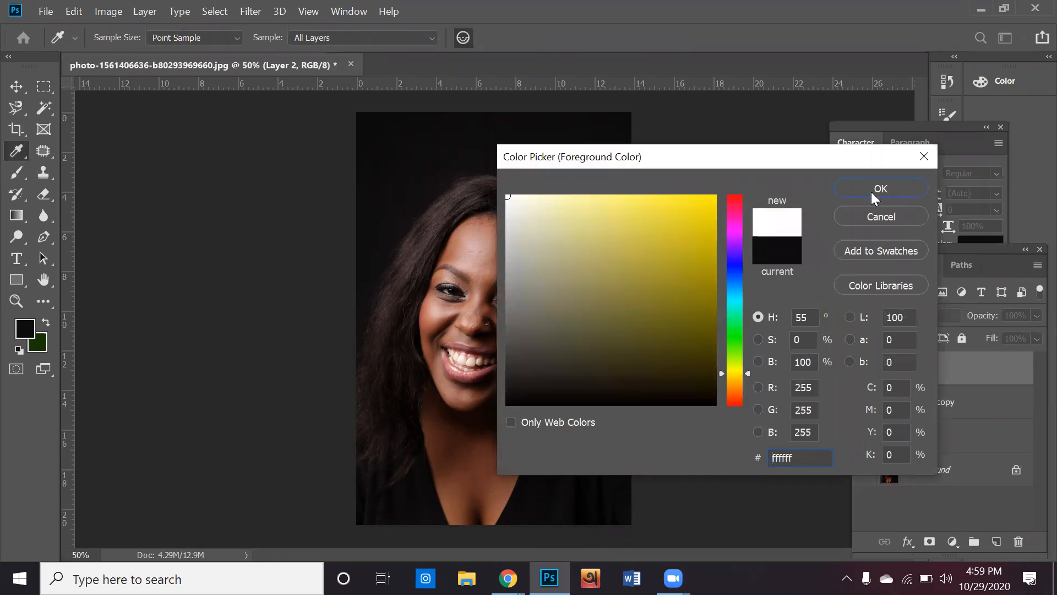
pyautogui.click(17, 175)
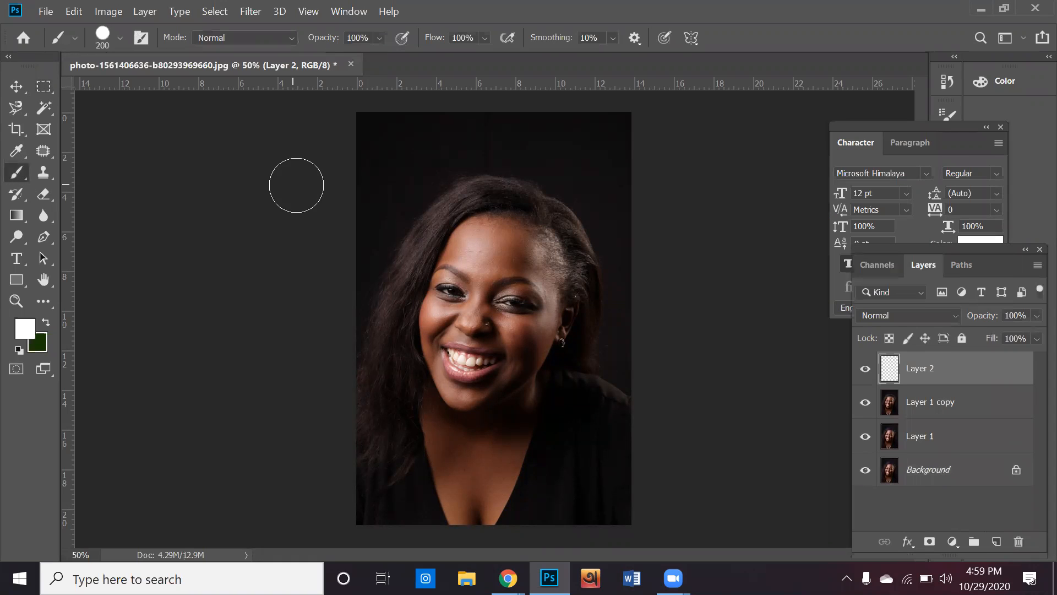
pyautogui.moveTo(477, 345)
pyautogui.mouseDown()
pyautogui.moveTo(465, 321)
pyautogui.moveTo(469, 266)
pyautogui.moveTo(543, 272)
pyautogui.moveTo(518, 234)
pyautogui.moveTo(447, 330)
pyautogui.moveTo(426, 326)
pyautogui.mouseUp()
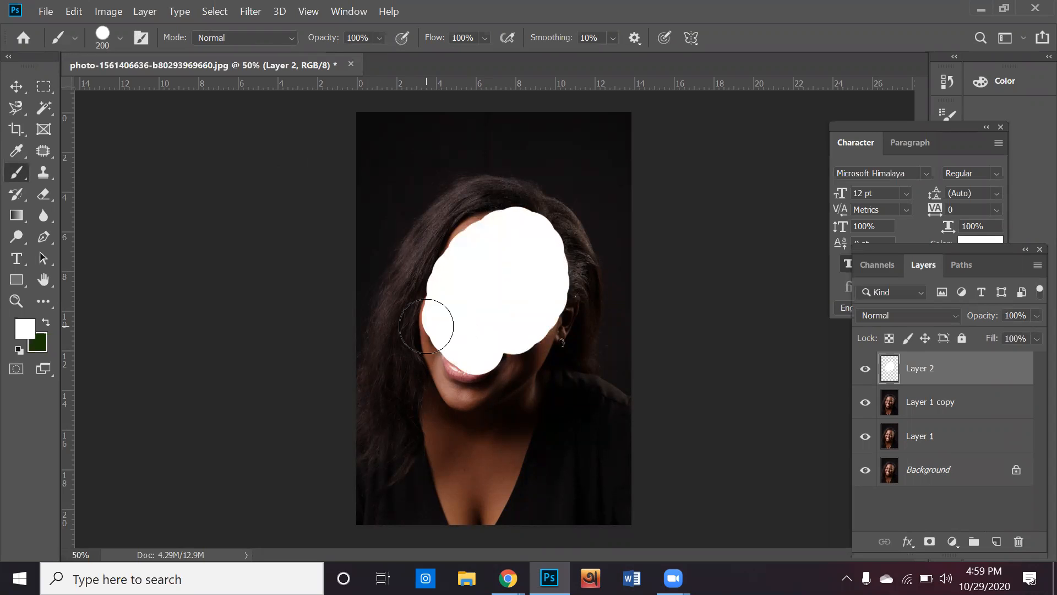
pyautogui.hotkey('ctrl', 'z')
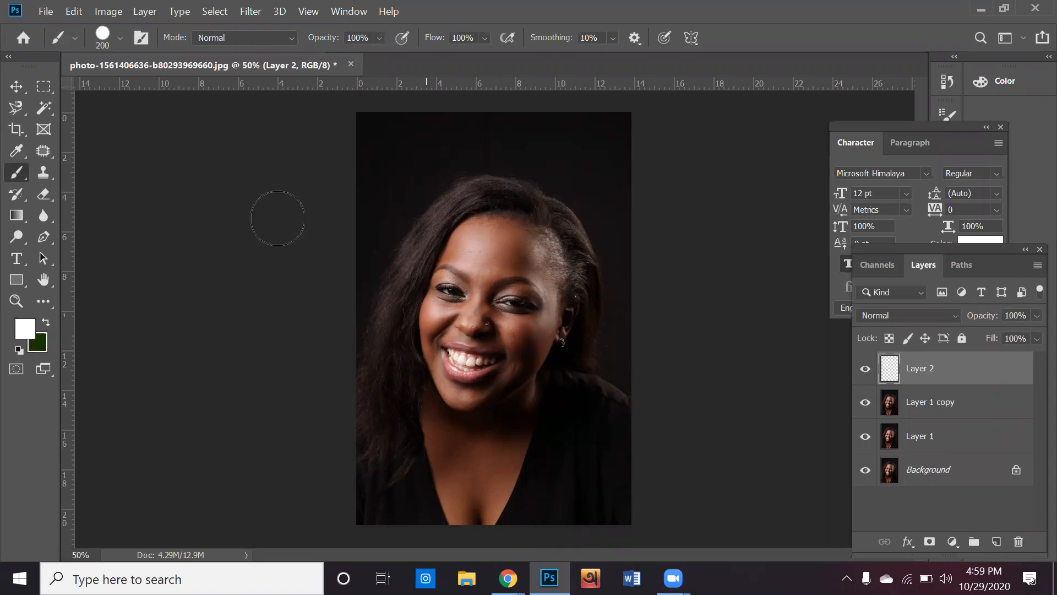
# Set brush hardness to 0% and paint soft white over the face and down the neck
pyautogui.click(113, 34)
pyautogui.moveTo(142, 129); pyautogui.dragTo(95, 129)
pyautogui.press('Return')
pyautogui.moveTo(469, 299)
pyautogui.mouseDown()
pyautogui.moveTo(481, 264)
pyautogui.moveTo(458, 278)
pyautogui.moveTo(478, 254)
pyautogui.moveTo(473, 241)
pyautogui.moveTo(461, 263)
pyautogui.moveTo(484, 235)
pyautogui.moveTo(521, 239)
pyautogui.moveTo(536, 249)
pyautogui.moveTo(528, 286)
pyautogui.moveTo(552, 327)
pyautogui.moveTo(552, 312)
pyautogui.moveTo(517, 364)
pyautogui.moveTo(529, 344)
pyautogui.moveTo(472, 370)
pyautogui.moveTo(482, 384)
pyautogui.moveTo(452, 390)
pyautogui.moveTo(442, 340)
pyautogui.moveTo(446, 328)
pyautogui.moveTo(445, 354)
pyautogui.moveTo(450, 285)
pyautogui.moveTo(473, 324)
pyautogui.moveTo(511, 295)
pyautogui.moveTo(448, 417)
pyautogui.moveTo(453, 470)
pyautogui.mouseUp()
pyautogui.moveTo(473, 508)
pyautogui.mouseDown()
pyautogui.moveTo(444, 440)
pyautogui.moveTo(466, 521)
pyautogui.moveTo(505, 454)
pyautogui.moveTo(494, 469)
pyautogui.moveTo(504, 426)
pyautogui.moveTo(484, 452)
pyautogui.moveTo(492, 395)
pyautogui.moveTo(508, 411)
pyautogui.moveTo(520, 381)
pyautogui.moveTo(510, 436)
pyautogui.moveTo(505, 408)
pyautogui.moveTo(457, 451)
pyautogui.moveTo(495, 343)
pyautogui.moveTo(519, 372)
pyautogui.moveTo(518, 392)
pyautogui.moveTo(531, 331)
pyautogui.moveTo(515, 329)
pyautogui.moveTo(519, 317)
pyautogui.moveTo(490, 376)
pyautogui.moveTo(440, 408)
pyautogui.moveTo(442, 440)
pyautogui.moveTo(437, 381)
pyautogui.moveTo(458, 273)
pyautogui.moveTo(462, 377)
pyautogui.mouseUp()
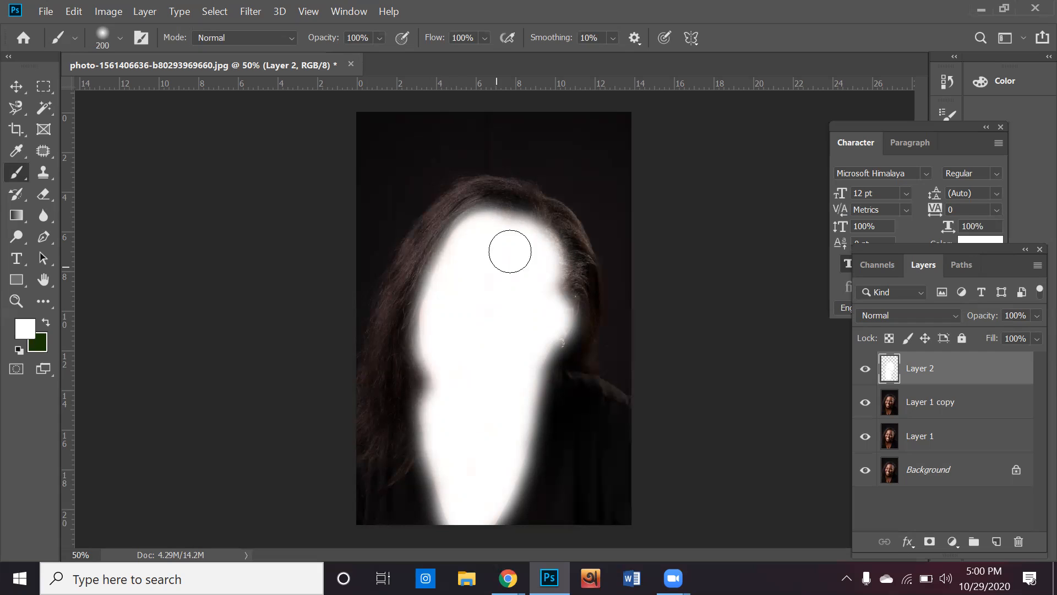
# Toggle Layer 2's visibility to compare the portrait with and without the white paint
pyautogui.click(865, 369)
pyautogui.click(865, 368)
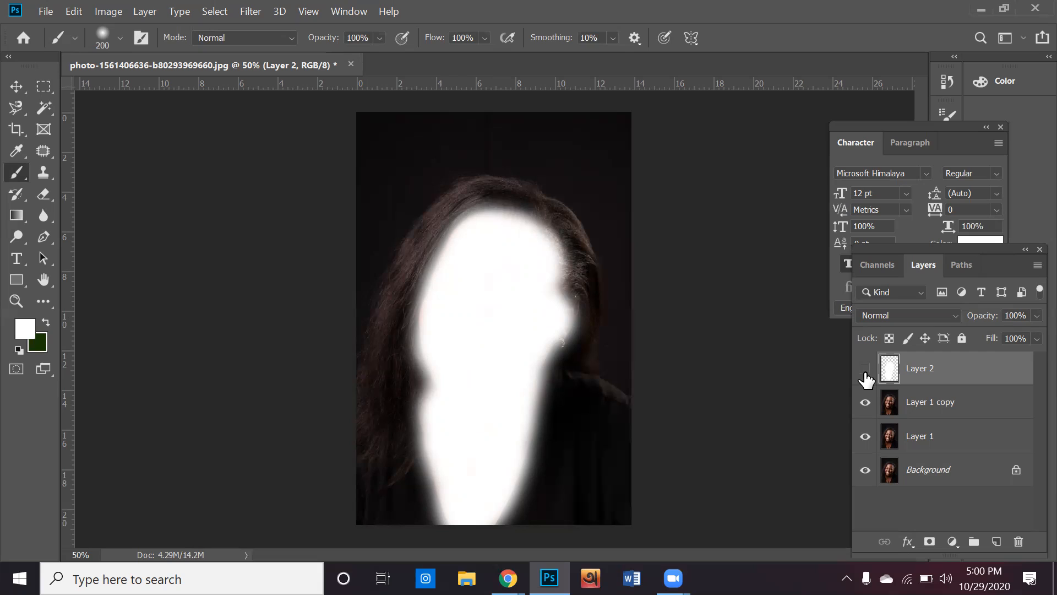
pyautogui.click(865, 368)
# Set Layer 2's blend mode to Soft Light after briefly trying Lighter Color
pyautogui.click(925, 314)
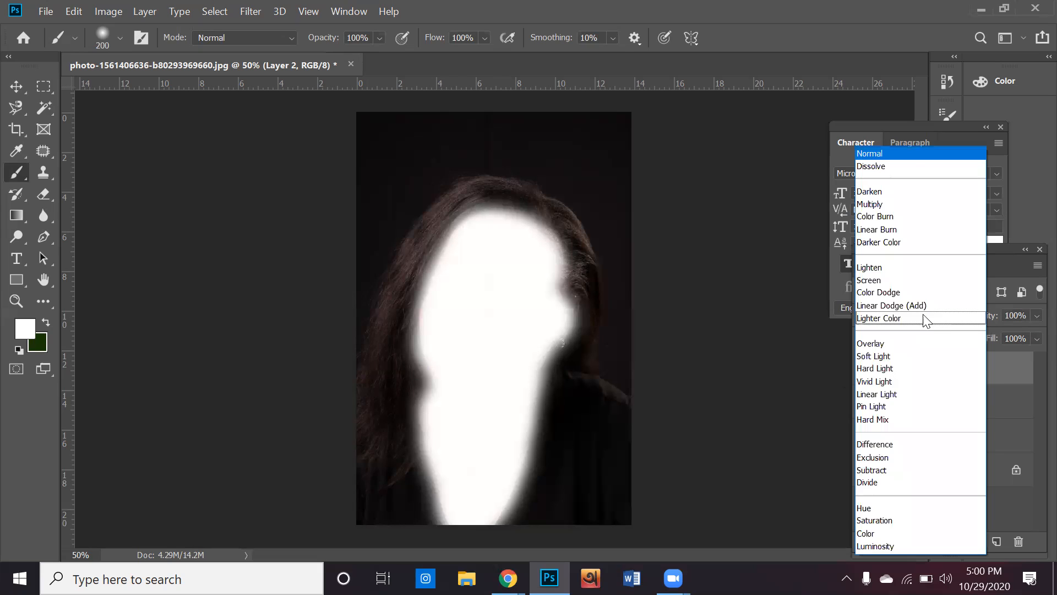
pyautogui.click(922, 319)
pyautogui.click(933, 318)
pyautogui.click(702, 361)
pyautogui.click(876, 316)
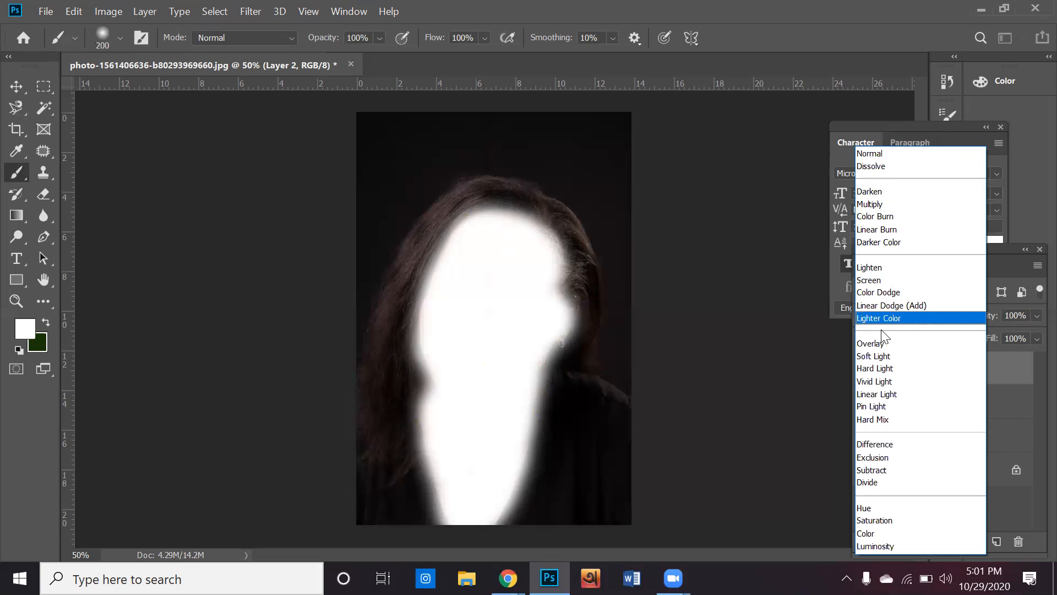
pyautogui.click(881, 361)
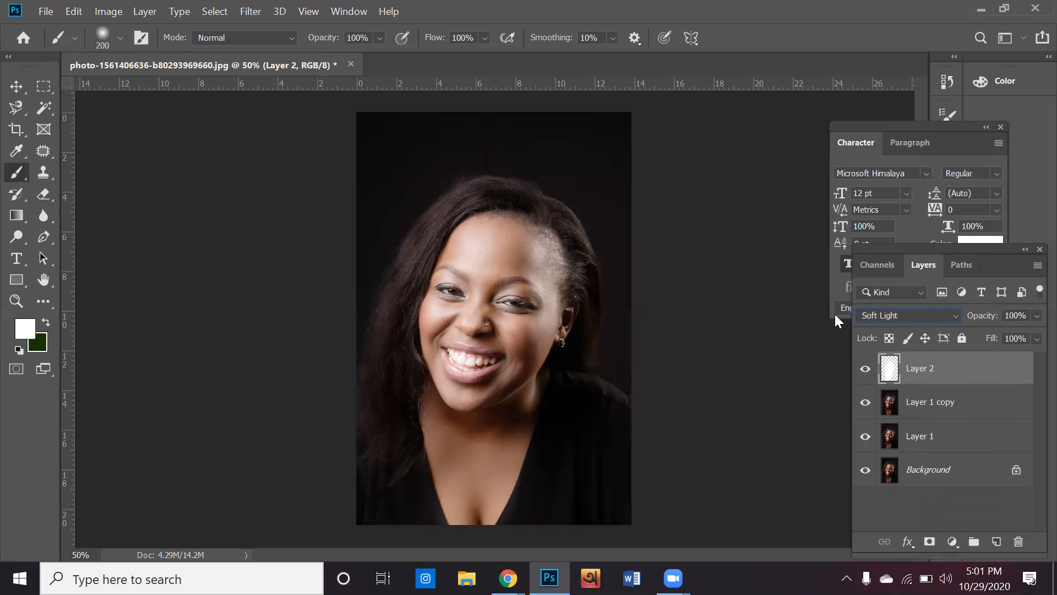
# Toggle the Soft Light layer off and on repeatedly to compare, leaving it visible
pyautogui.click(866, 369)
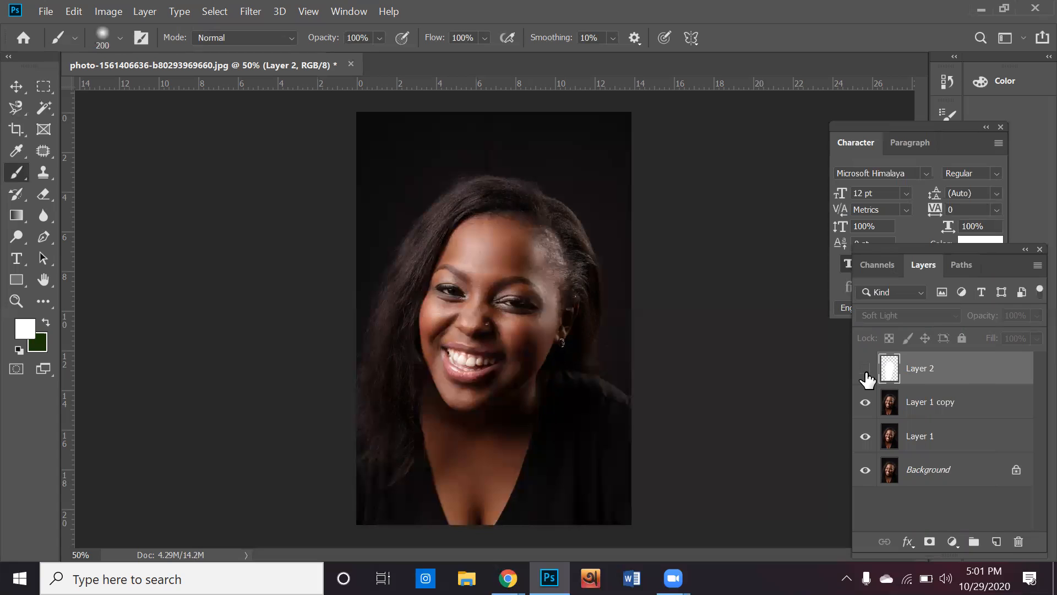
pyautogui.click(866, 373)
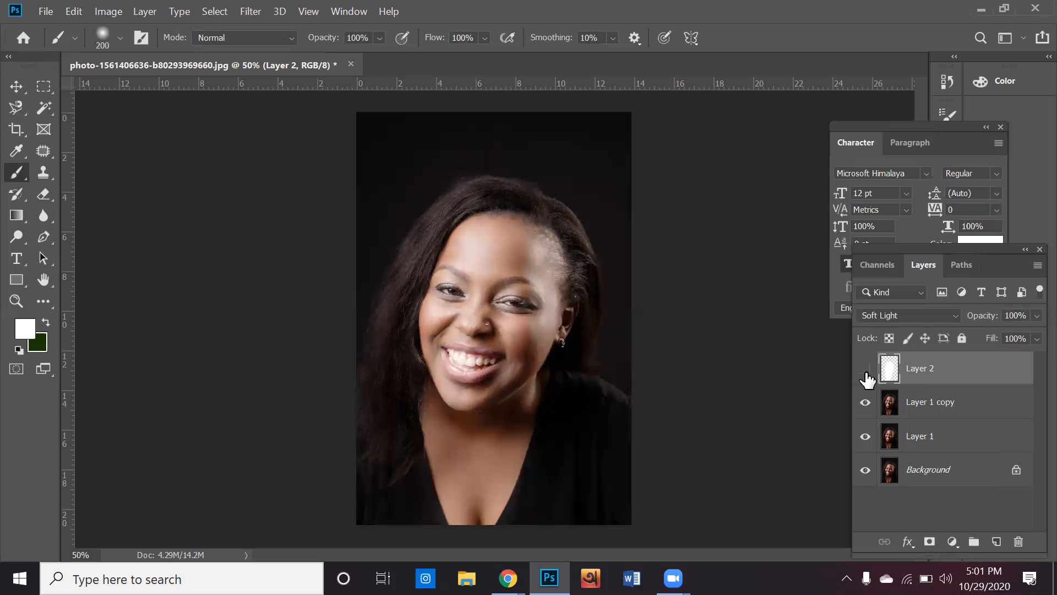
pyautogui.click(866, 373)
pyautogui.click(866, 370)
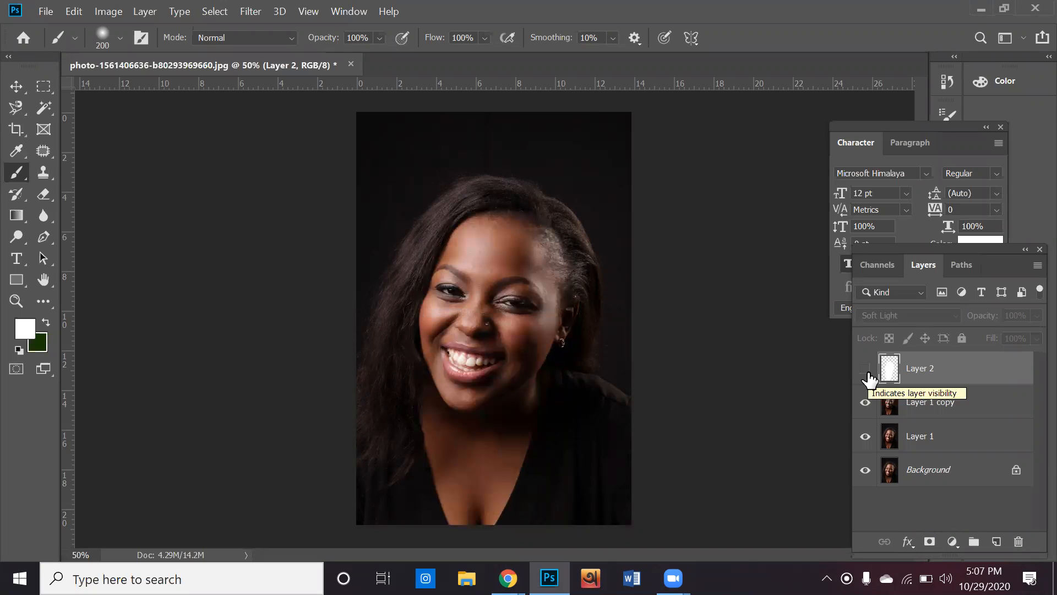
pyautogui.click(867, 370)
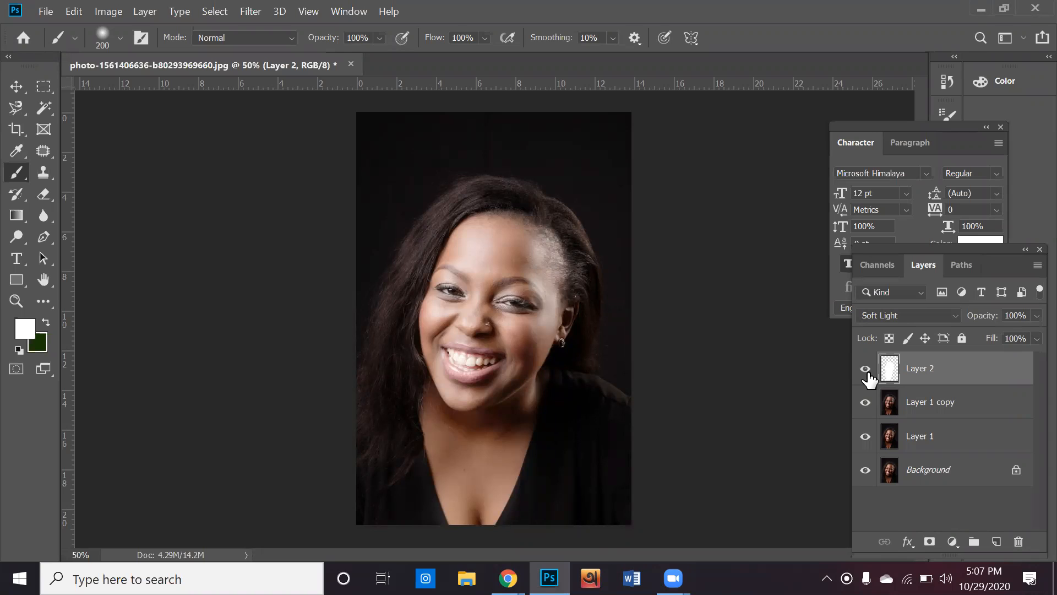
pyautogui.click(867, 370)
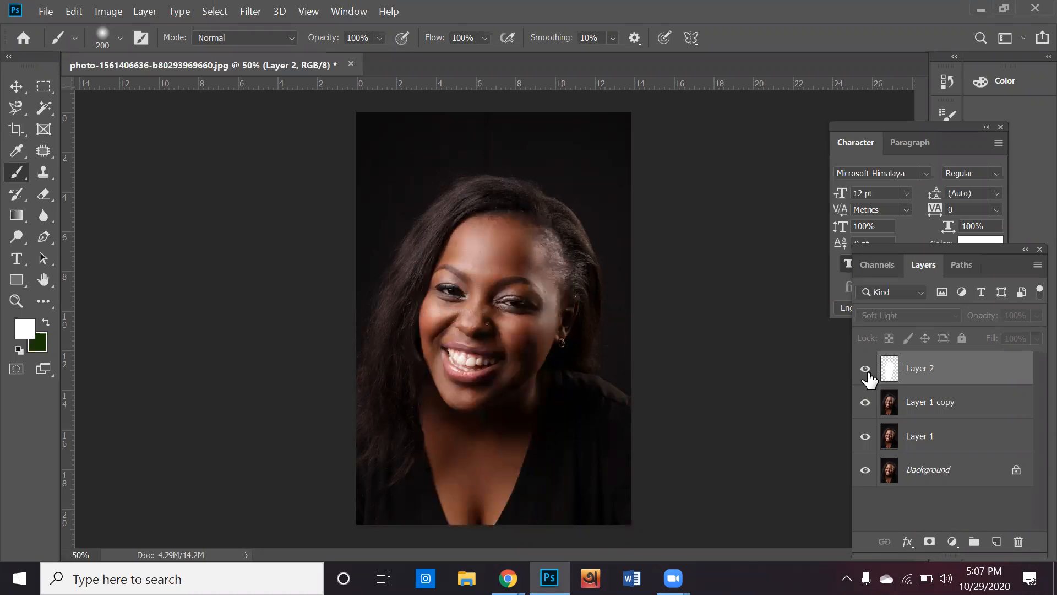
pyautogui.click(867, 370)
pyautogui.click(867, 370)
pyautogui.click(867, 370)
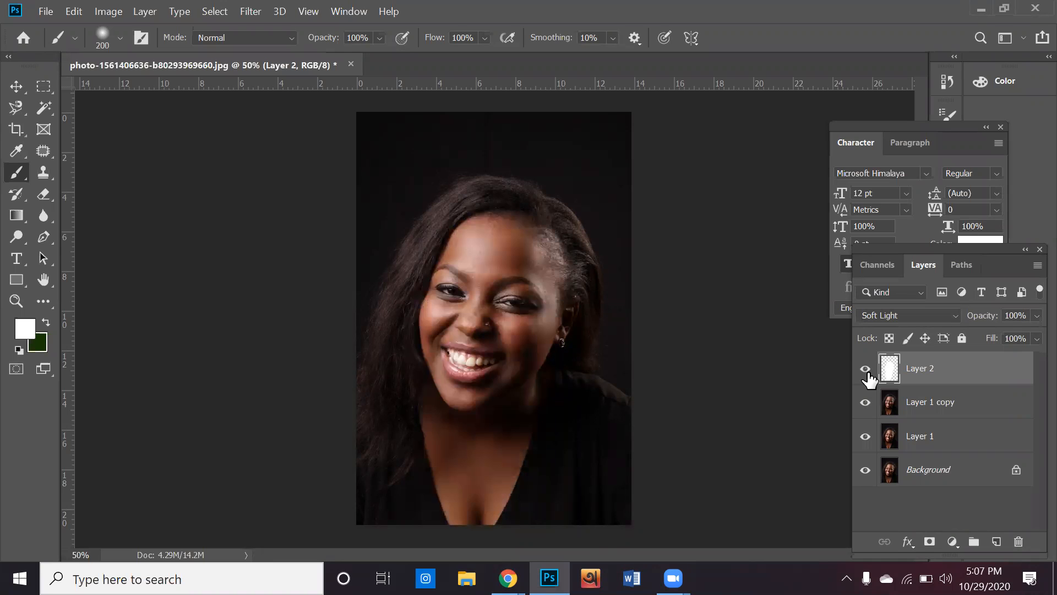
# Undo an accidental Move tool shift of the white layer
pyautogui.click(21, 89)
pyautogui.moveTo(504, 247); pyautogui.dragTo(615, 254)
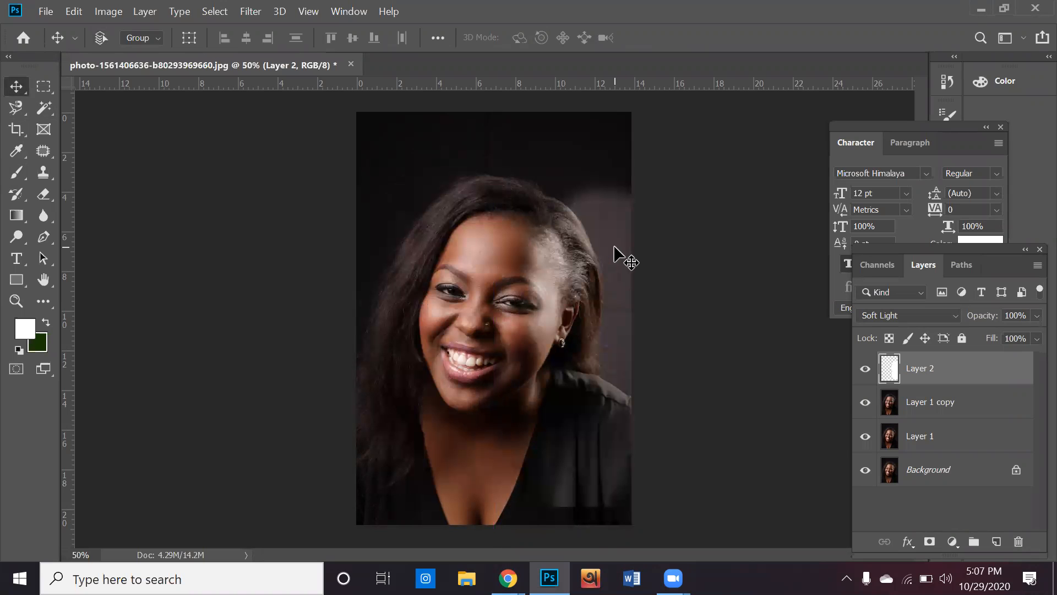
pyautogui.hotkey('ctrl', 'z')
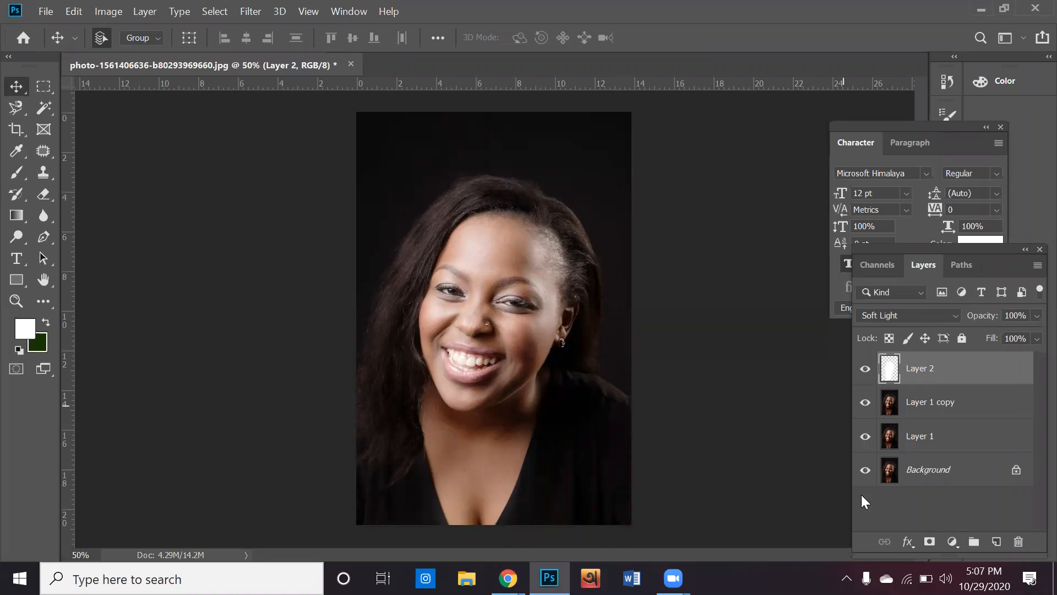
# Add a layer mask to Layer 2, set black as foreground, and take the Brush, zoomed on the eyebrows
pyautogui.click(929, 542)
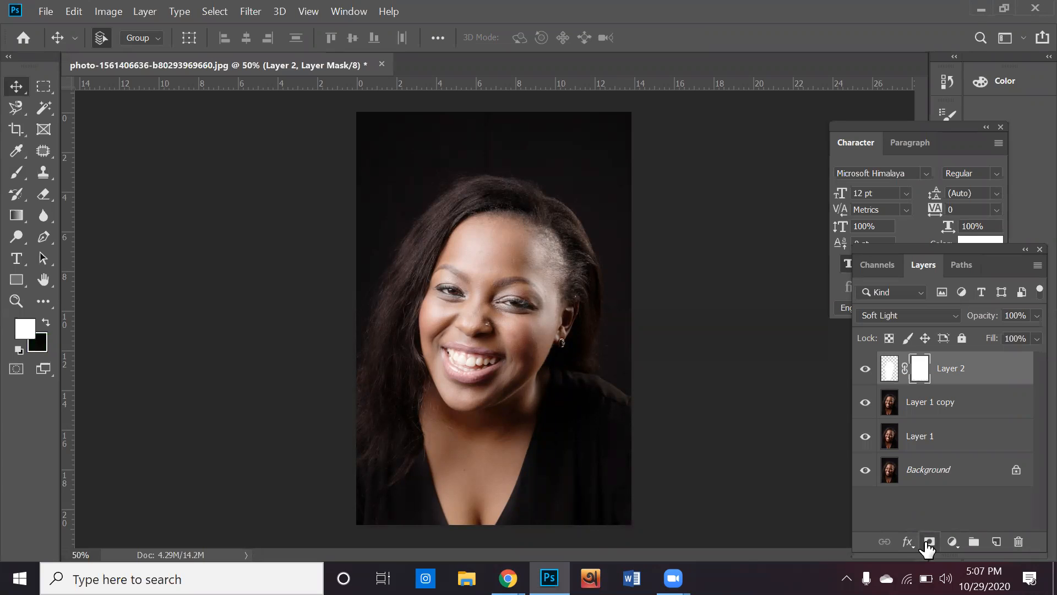
pyautogui.click(47, 321)
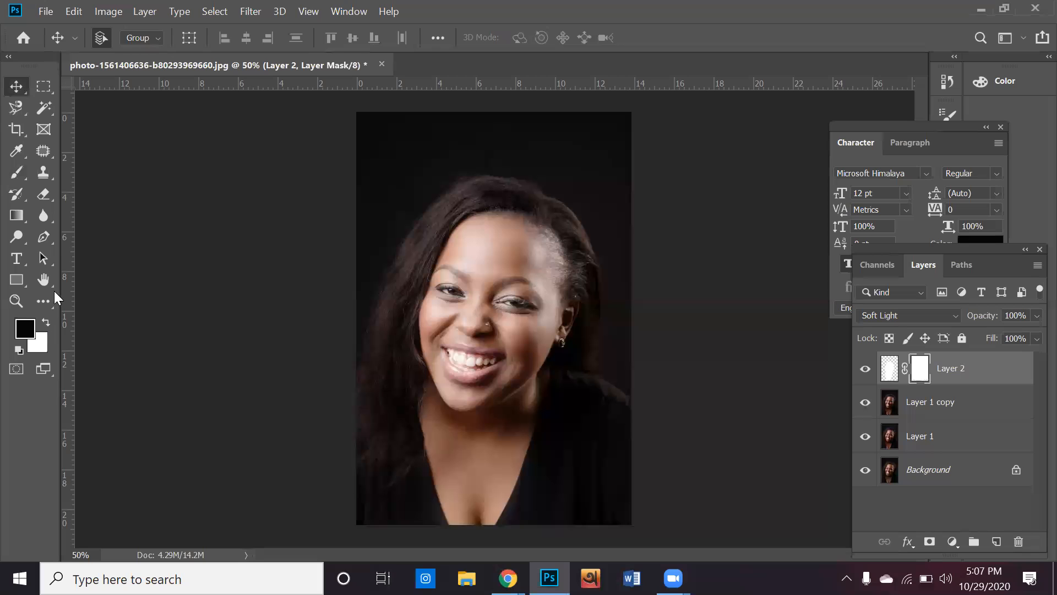
pyautogui.click(16, 172)
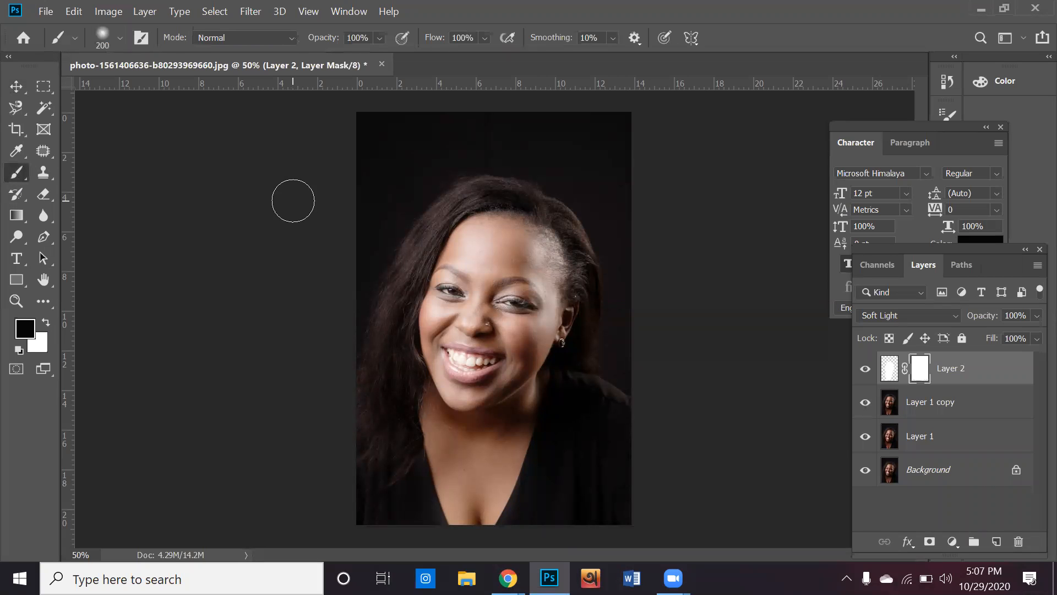
pyautogui.press('alt')
pyautogui.scroll(5, 487, 275)
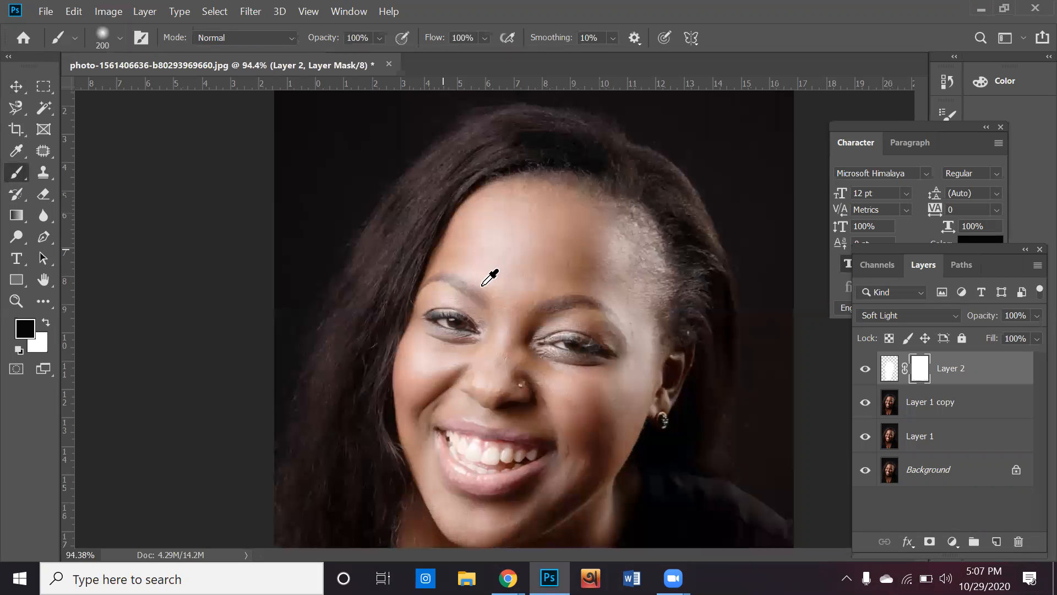
pyautogui.scroll(1, 478, 280)
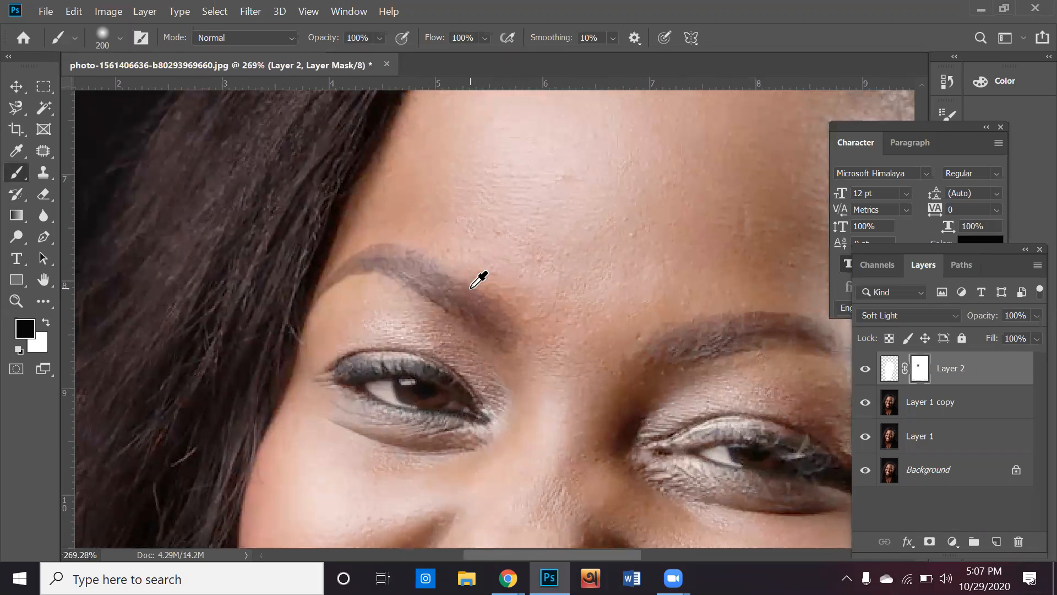
# Paint black on the mask at 50 then 25 px over the left eyebrow and right eyebrow's inner start
pyautogui.press('[')
pyautogui.press('[')
pyautogui.press('[')
pyautogui.press('[')
pyautogui.press('[')
pyautogui.press('[')
pyautogui.press('[')
pyautogui.press('[')
pyautogui.press('[')
pyautogui.moveTo(480, 303)
pyautogui.mouseDown()
pyautogui.moveTo(502, 340)
pyautogui.moveTo(444, 287)
pyautogui.moveTo(385, 256)
pyautogui.moveTo(322, 291)
pyautogui.mouseUp()
pyautogui.press('[')
pyautogui.press('[')
pyautogui.press('[')
pyautogui.press('[')
pyautogui.press('[')
pyautogui.press('[')
pyautogui.press('[')
pyautogui.press('[')
pyautogui.press('[')
pyautogui.press('[')
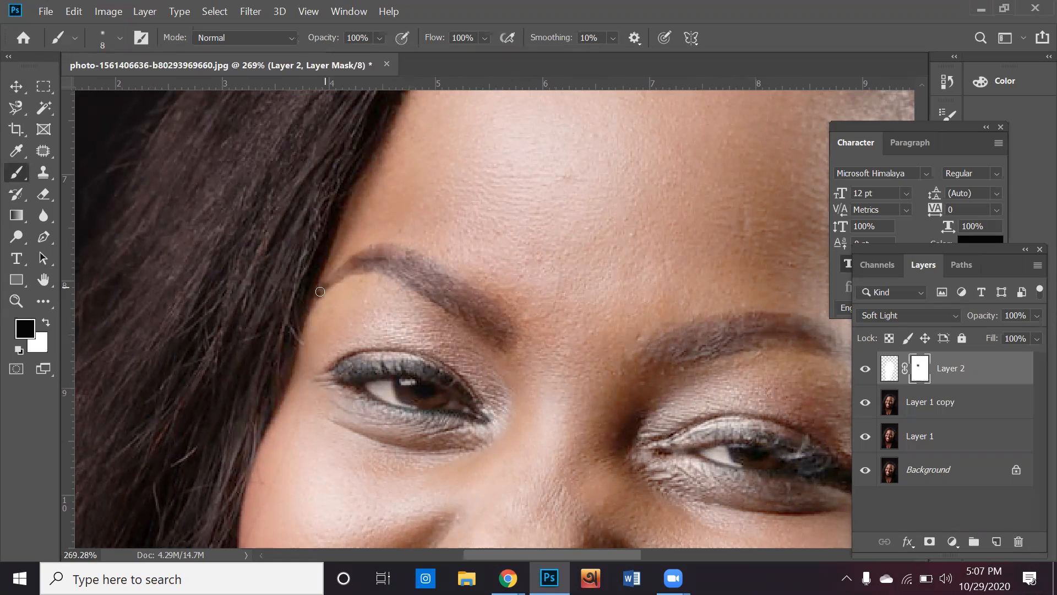
pyautogui.moveTo(319, 292)
pyautogui.mouseDown()
pyautogui.moveTo(380, 266)
pyautogui.moveTo(362, 266)
pyautogui.moveTo(379, 248)
pyautogui.moveTo(360, 261)
pyautogui.moveTo(393, 249)
pyautogui.moveTo(375, 260)
pyautogui.moveTo(404, 264)
pyautogui.moveTo(384, 265)
pyautogui.moveTo(415, 286)
pyautogui.moveTo(399, 263)
pyautogui.moveTo(412, 267)
pyautogui.moveTo(389, 252)
pyautogui.moveTo(441, 273)
pyautogui.moveTo(428, 269)
pyautogui.moveTo(463, 288)
pyautogui.moveTo(390, 264)
pyautogui.moveTo(503, 343)
pyautogui.moveTo(496, 313)
pyautogui.moveTo(475, 299)
pyautogui.mouseUp()
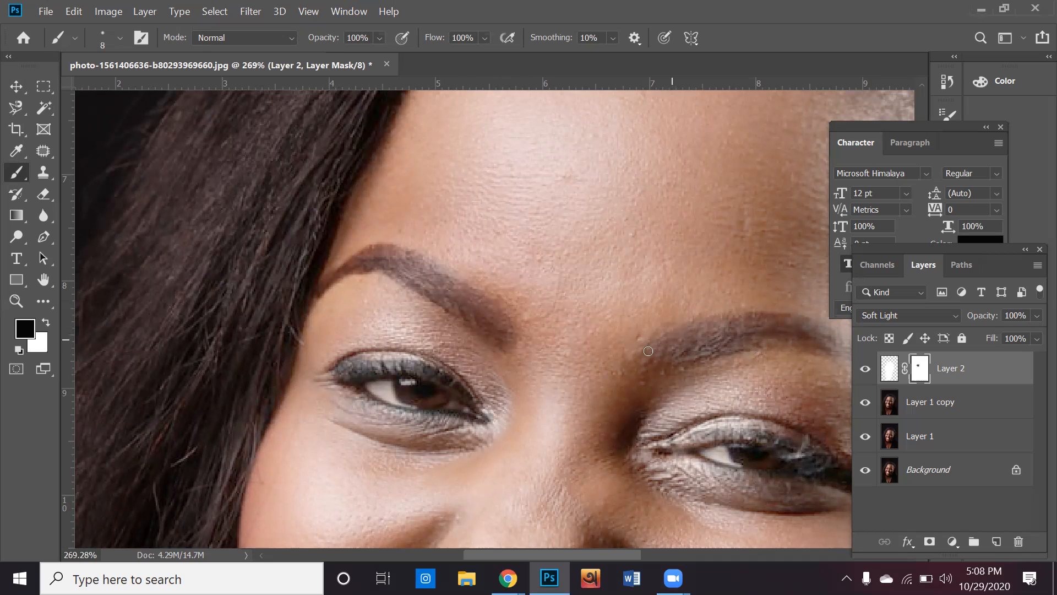
pyautogui.moveTo(646, 361)
pyautogui.mouseDown()
pyautogui.moveTo(678, 360)
pyautogui.moveTo(640, 365)
pyautogui.moveTo(650, 349)
pyautogui.moveTo(676, 363)
pyautogui.moveTo(698, 353)
pyautogui.moveTo(678, 363)
pyautogui.moveTo(699, 356)
pyautogui.moveTo(673, 357)
pyautogui.moveTo(719, 339)
pyautogui.moveTo(684, 344)
pyautogui.mouseUp()
pyautogui.press('p')
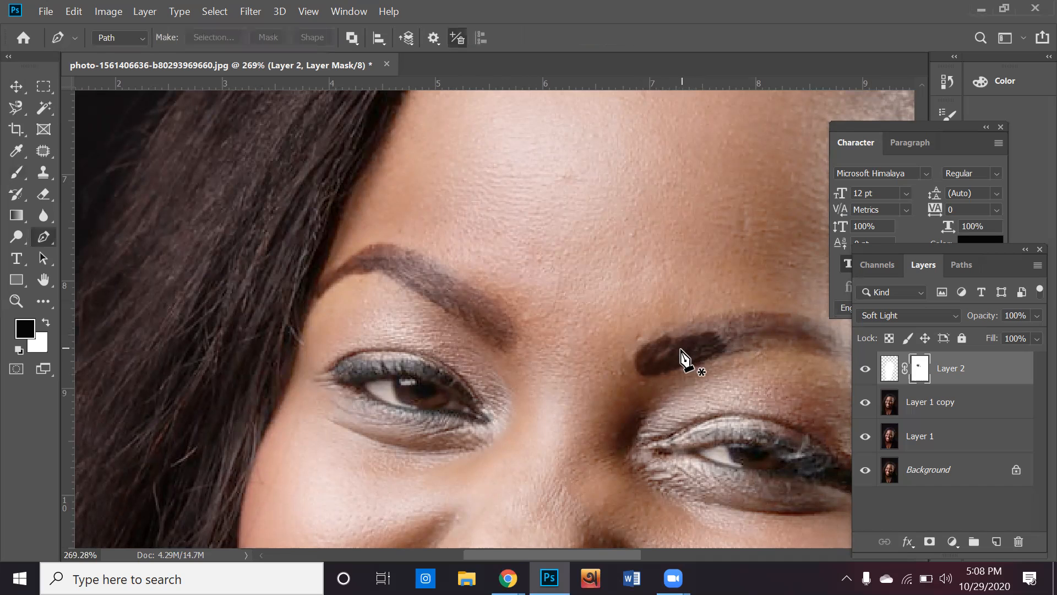
# Paint black over the right eyebrow and its tail with resized brushes, then make white the foreground
pyautogui.click(15, 175)
pyautogui.press(']')
pyautogui.press(']')
pyautogui.press(']')
pyautogui.press(']')
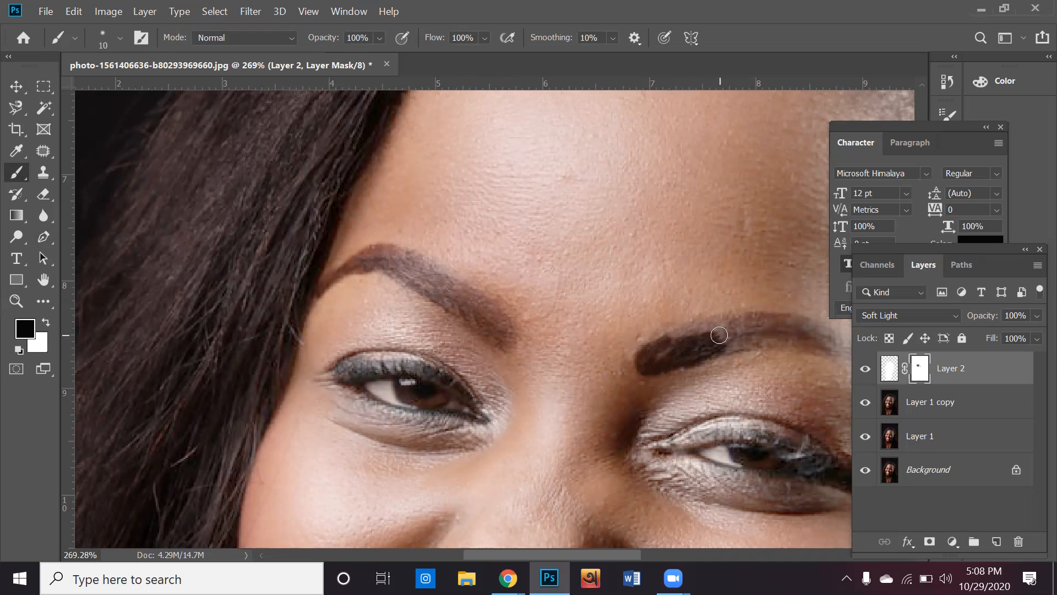
pyautogui.moveTo(724, 332)
pyautogui.mouseDown()
pyautogui.moveTo(673, 349)
pyautogui.moveTo(743, 331)
pyautogui.moveTo(729, 331)
pyautogui.moveTo(791, 343)
pyautogui.moveTo(773, 343)
pyautogui.moveTo(797, 337)
pyautogui.moveTo(770, 326)
pyautogui.mouseUp()
pyautogui.press('[')
pyautogui.press('[')
pyautogui.press('[')
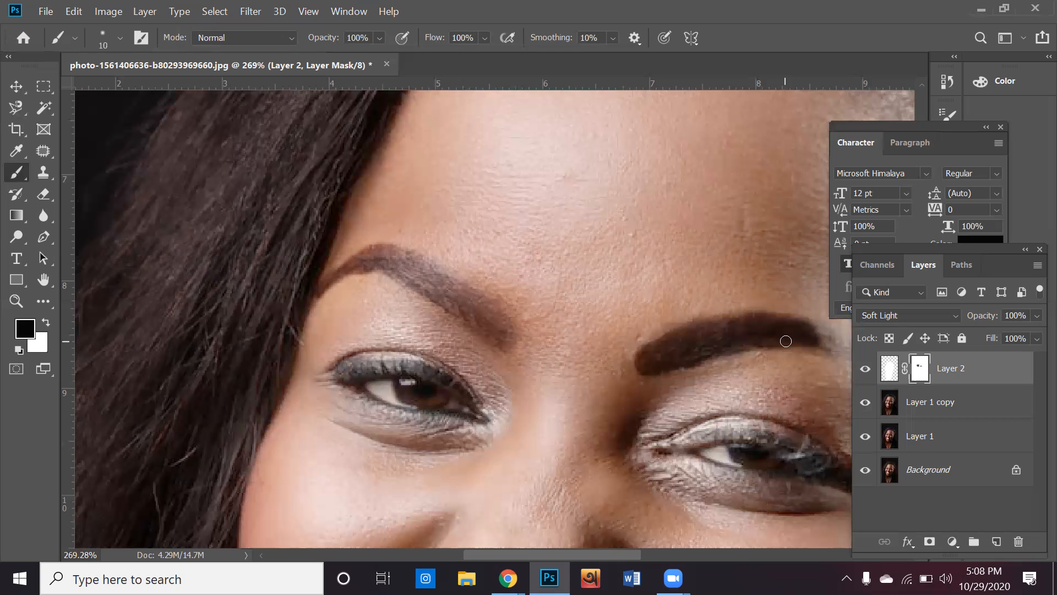
pyautogui.moveTo(716, 350)
pyautogui.mouseDown()
pyautogui.moveTo(741, 355)
pyautogui.moveTo(768, 342)
pyautogui.moveTo(652, 326)
pyautogui.mouseUp()
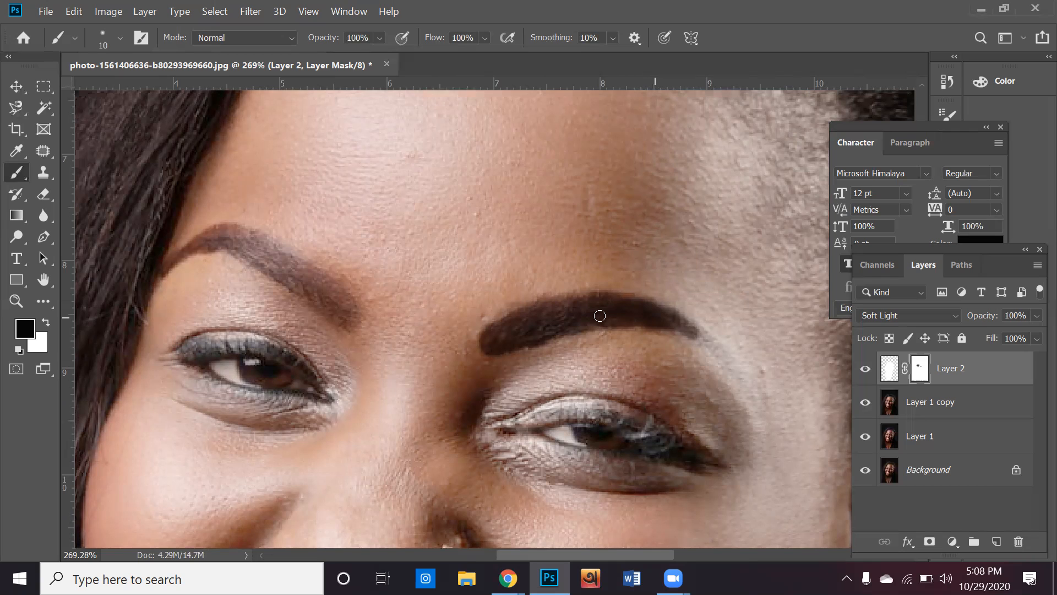
pyautogui.moveTo(599, 316); pyautogui.dragTo(716, 353)
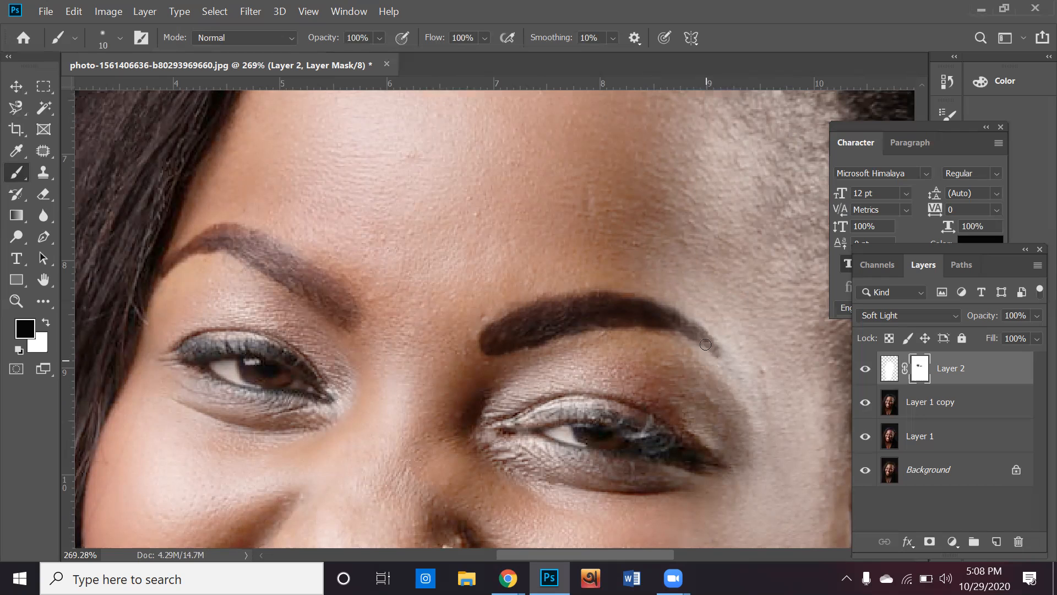
pyautogui.press('[')
pyautogui.press('[')
pyautogui.moveTo(709, 345); pyautogui.dragTo(730, 370)
pyautogui.click(47, 322)
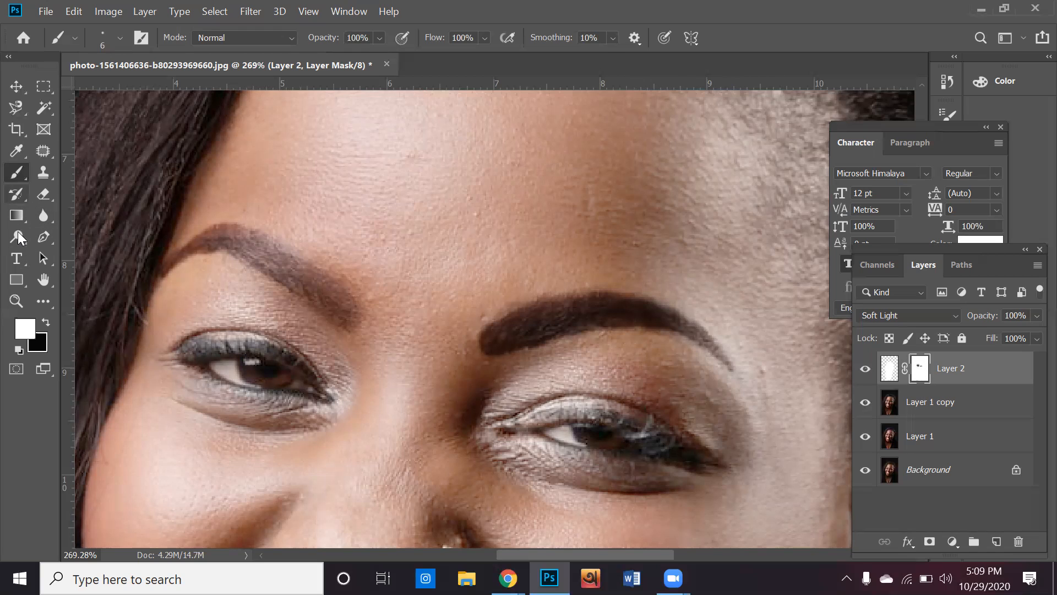
# Switch to black and paint the mask over the left eye's outer corner and upper and lower lashes
pyautogui.click(46, 324)
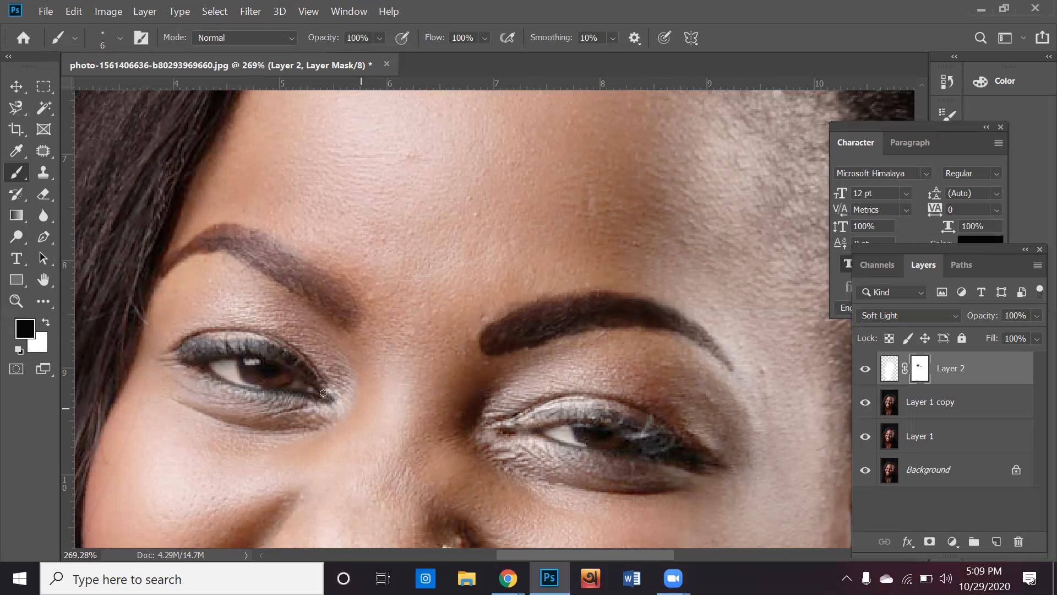
pyautogui.moveTo(186, 355)
pyautogui.mouseDown()
pyautogui.moveTo(228, 353)
pyautogui.moveTo(206, 362)
pyautogui.moveTo(217, 354)
pyautogui.moveTo(199, 352)
pyautogui.moveTo(211, 346)
pyautogui.moveTo(261, 348)
pyautogui.moveTo(270, 351)
pyautogui.moveTo(253, 349)
pyautogui.moveTo(320, 387)
pyautogui.mouseUp()
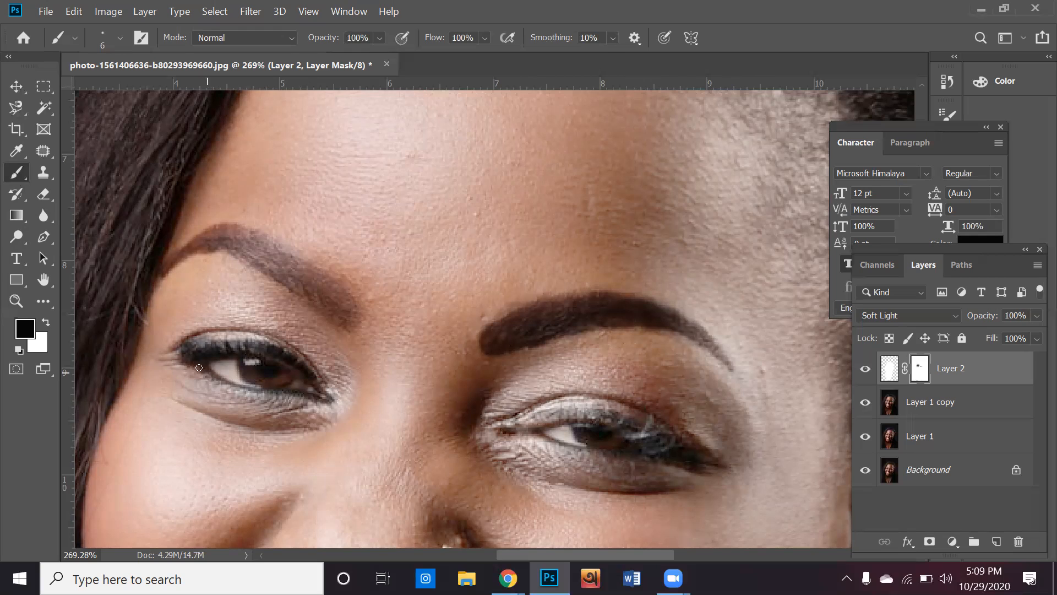
pyautogui.moveTo(201, 365)
pyautogui.mouseDown()
pyautogui.moveTo(228, 381)
pyautogui.moveTo(318, 395)
pyautogui.moveTo(284, 400)
pyautogui.mouseUp()
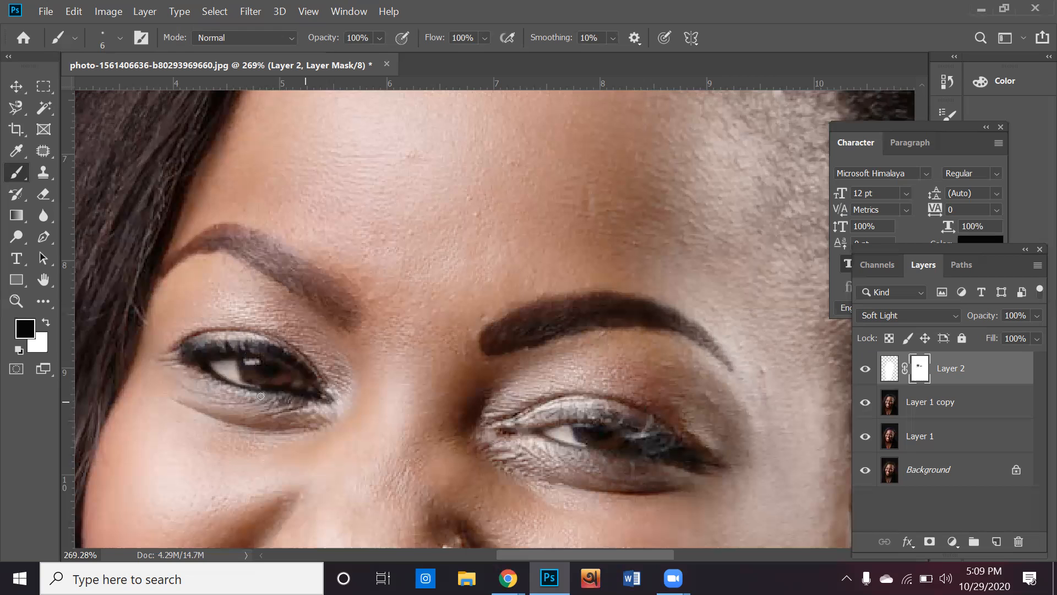
pyautogui.moveTo(222, 382); pyautogui.dragTo(182, 357)
pyautogui.moveTo(182, 354)
pyautogui.mouseDown()
pyautogui.moveTo(280, 351)
pyautogui.moveTo(315, 375)
pyautogui.moveTo(244, 368)
pyautogui.moveTo(297, 387)
pyautogui.mouseUp()
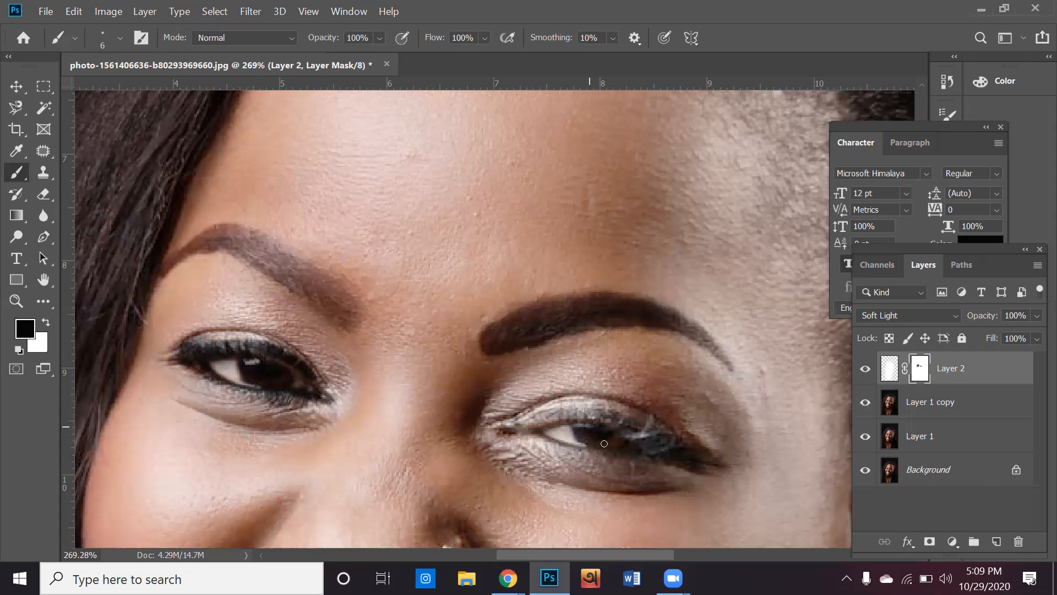
# Darken the right eye's iris, lash line and inner corner, lightening the area beneath it with white
pyautogui.moveTo(598, 423)
pyautogui.mouseDown()
pyautogui.moveTo(615, 439)
pyautogui.moveTo(603, 456)
pyautogui.moveTo(588, 441)
pyautogui.moveTo(574, 462)
pyautogui.moveTo(593, 475)
pyautogui.moveTo(630, 472)
pyautogui.mouseUp()
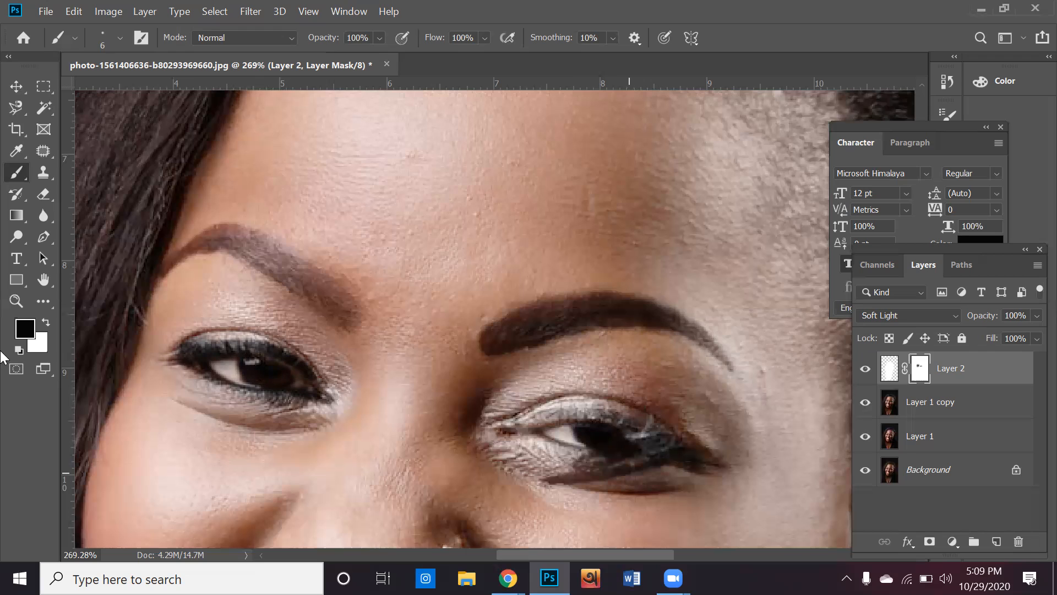
pyautogui.click(46, 324)
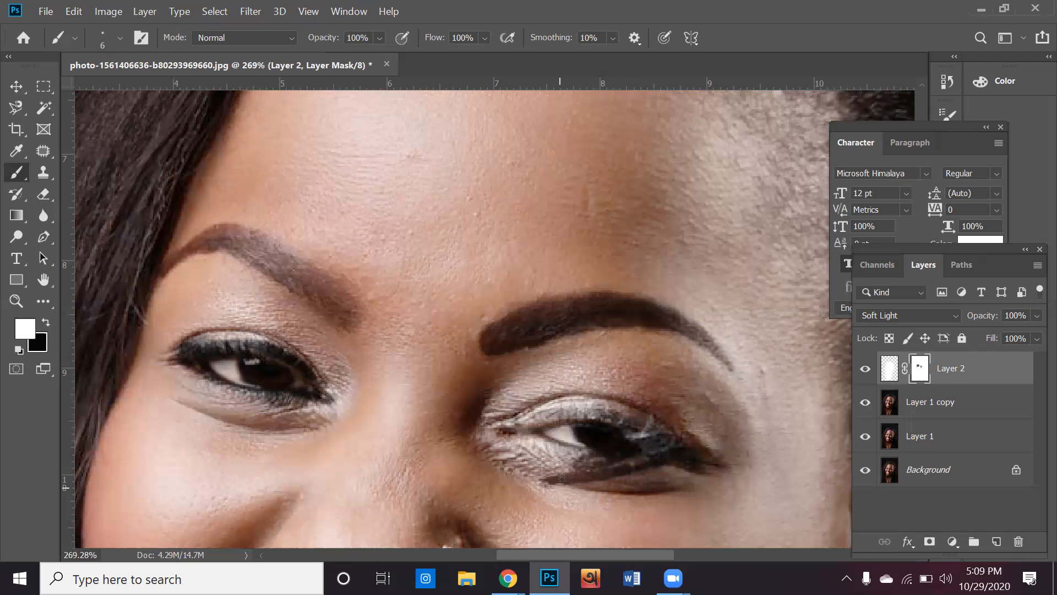
pyautogui.moveTo(545, 481)
pyautogui.mouseDown()
pyautogui.moveTo(650, 466)
pyautogui.moveTo(620, 459)
pyautogui.moveTo(621, 477)
pyautogui.mouseUp()
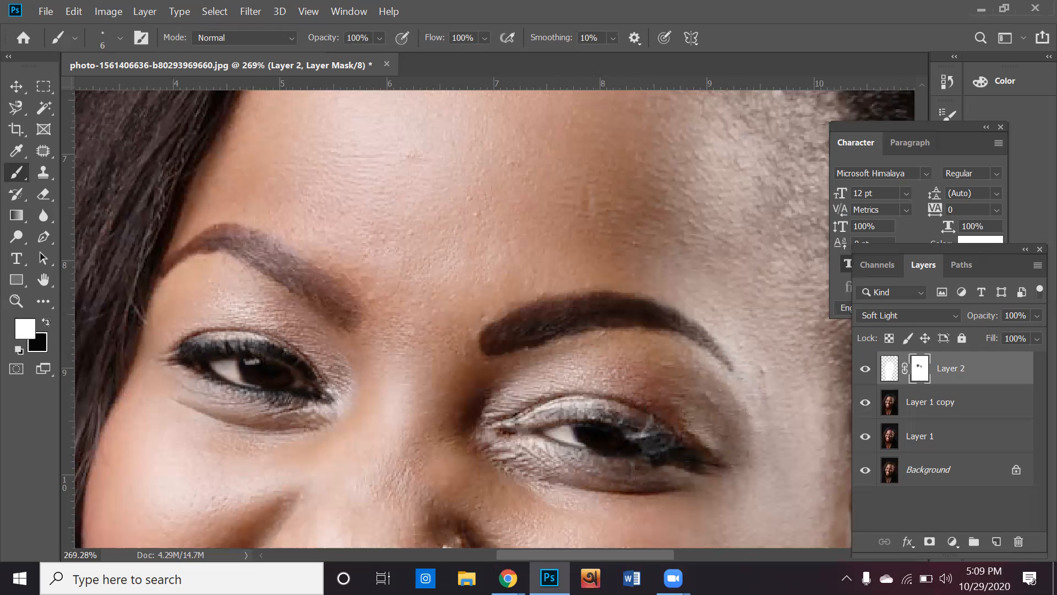
pyautogui.press('x')
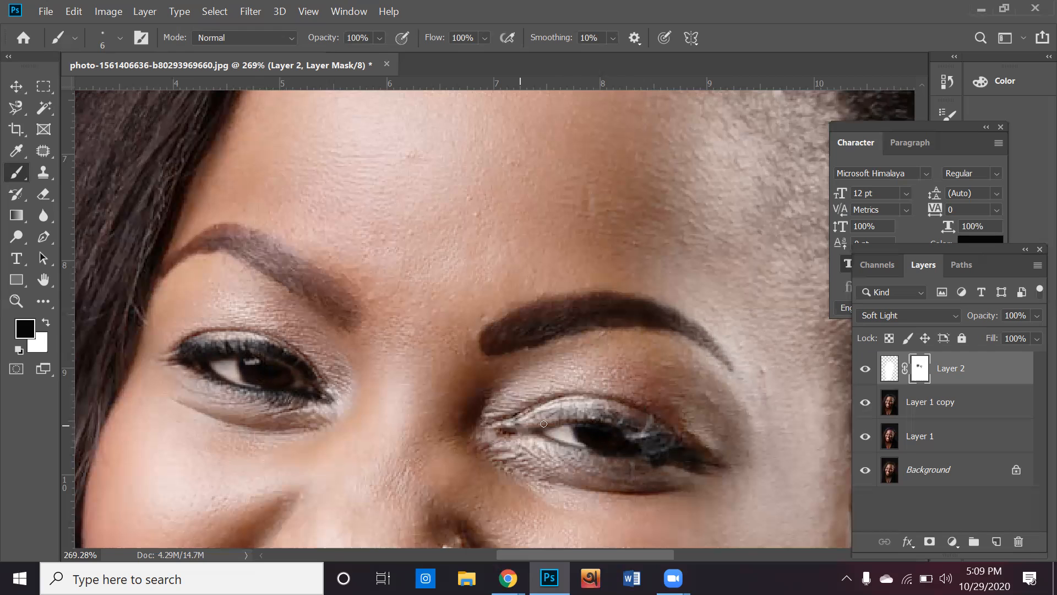
pyautogui.moveTo(575, 414)
pyautogui.mouseDown()
pyautogui.moveTo(682, 451)
pyautogui.moveTo(637, 431)
pyautogui.moveTo(653, 422)
pyautogui.moveTo(642, 441)
pyautogui.moveTo(700, 461)
pyautogui.moveTo(651, 459)
pyautogui.mouseUp()
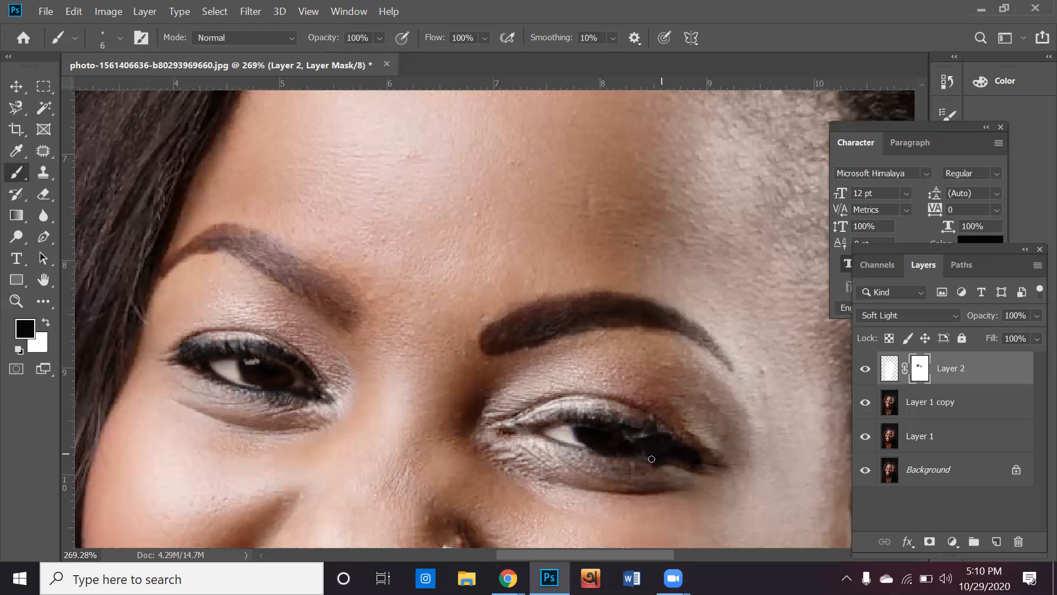
pyautogui.moveTo(577, 442)
pyautogui.mouseDown()
pyautogui.moveTo(591, 448)
pyautogui.moveTo(543, 422)
pyautogui.moveTo(538, 435)
pyautogui.mouseUp()
pyautogui.moveTo(548, 442)
pyautogui.mouseDown()
pyautogui.moveTo(589, 440)
pyautogui.moveTo(559, 428)
pyautogui.mouseUp()
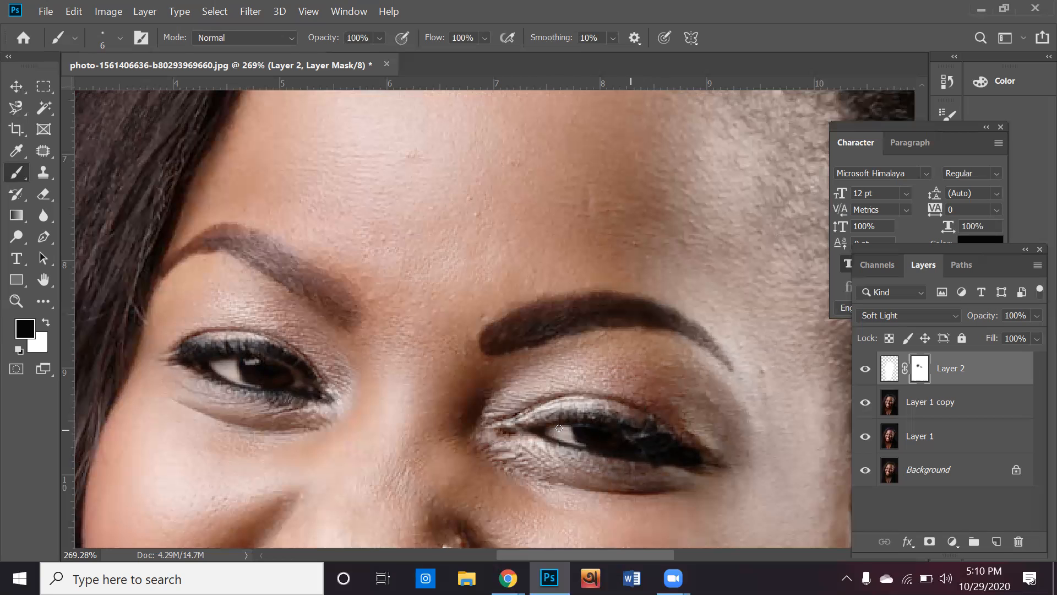
pyautogui.scroll(-3, 504, 410)
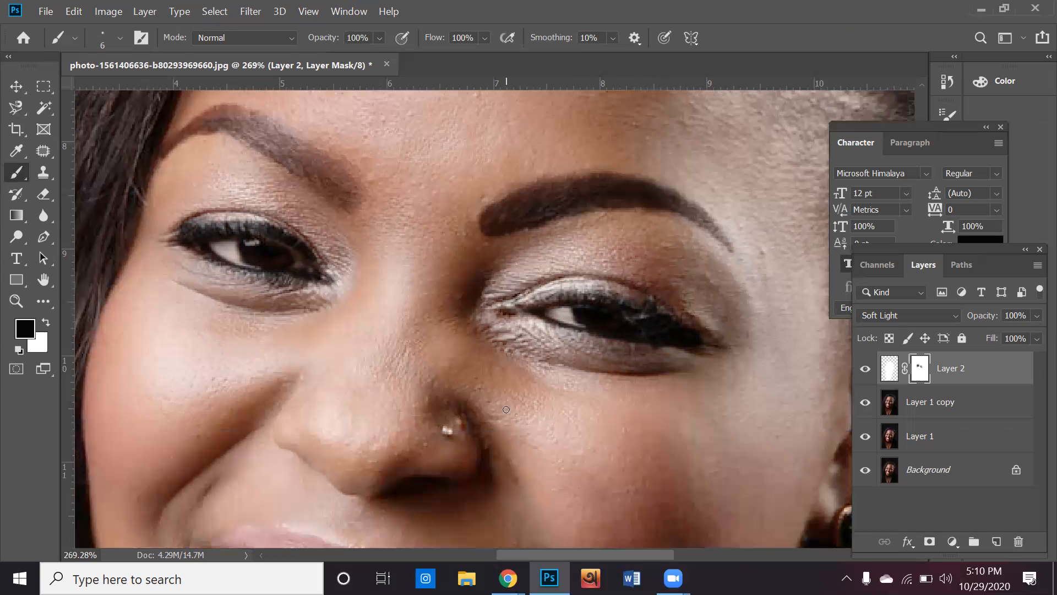
# Zoom out to 55%, undo an accidental Move tool drag, and reselect Layer 2
pyautogui.scroll(-3, 514, 412)
pyautogui.scroll(-2, 516, 408)
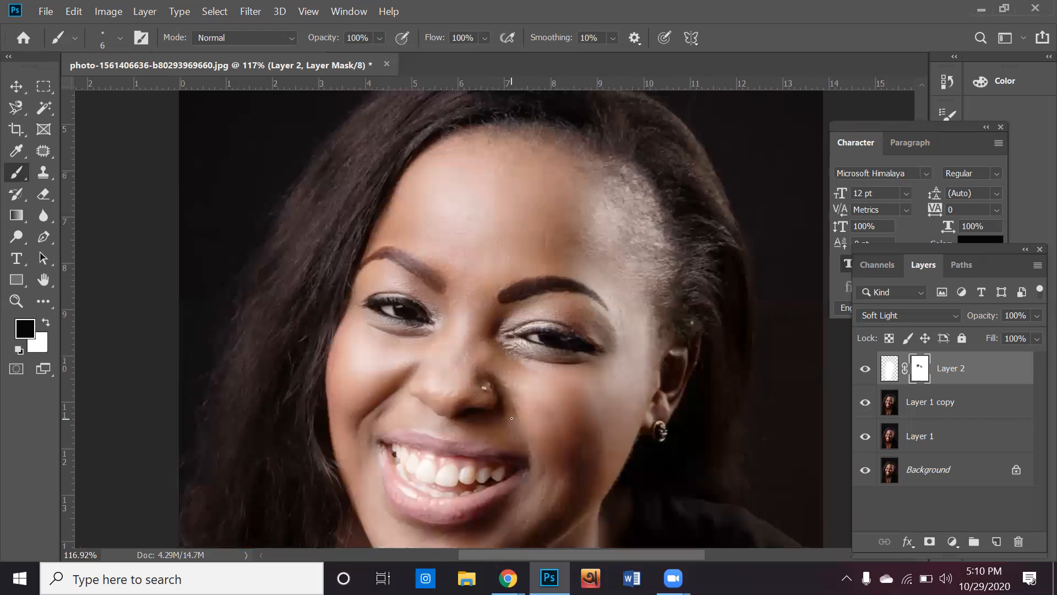
pyautogui.scroll(-3, 512, 419)
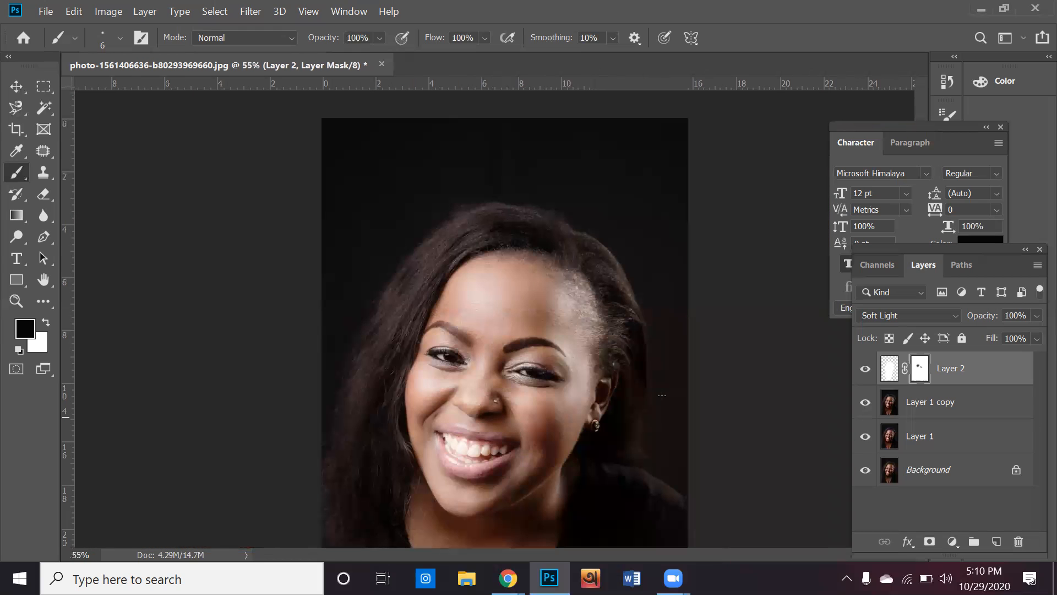
pyautogui.press('v')
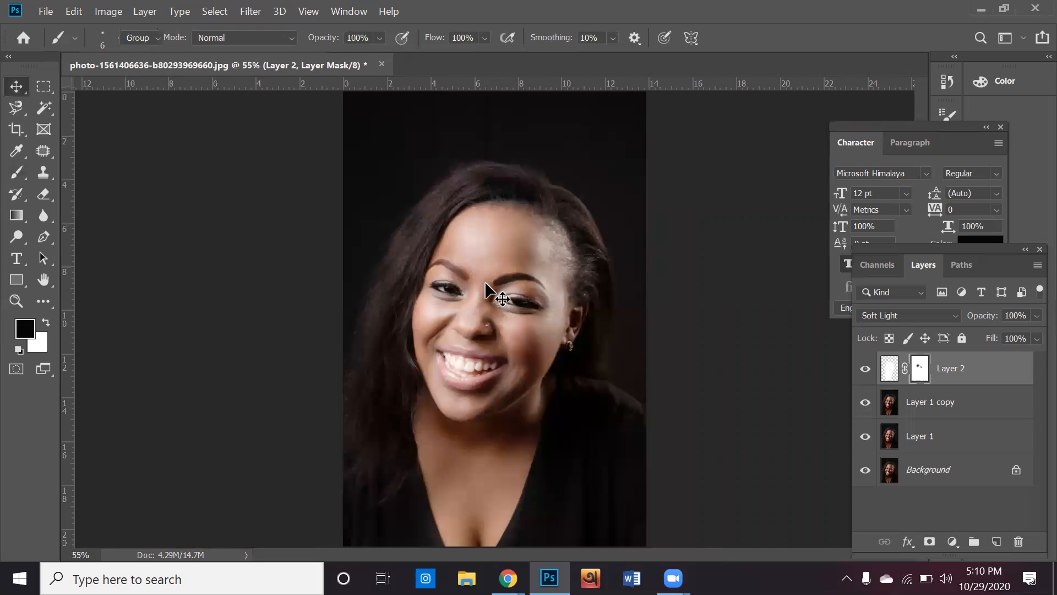
pyautogui.moveTo(499, 282); pyautogui.dragTo(514, 406)
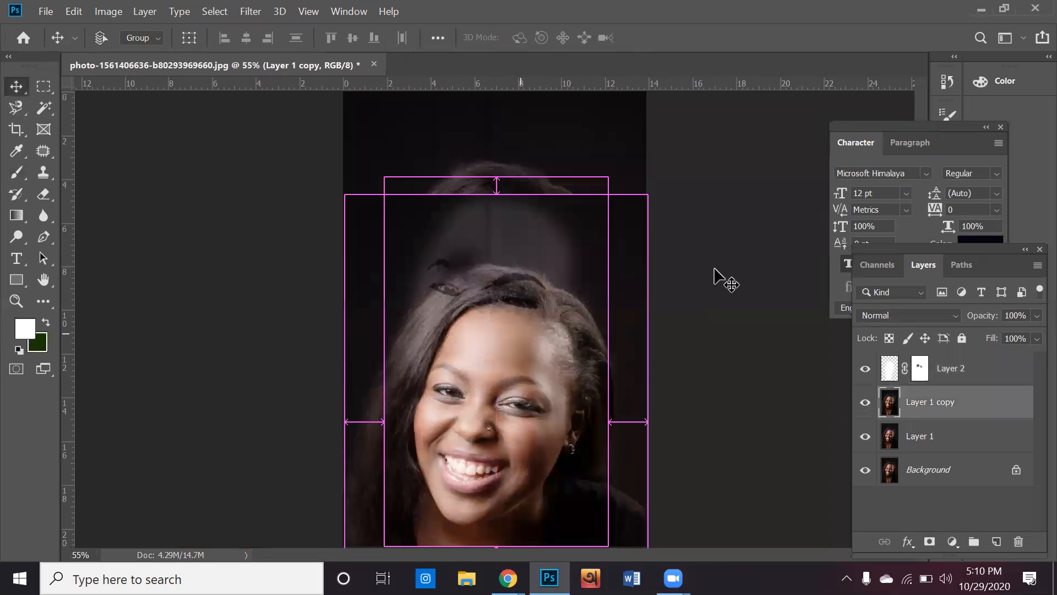
pyautogui.hotkey('ctrl', 'z')
pyautogui.click(875, 368)
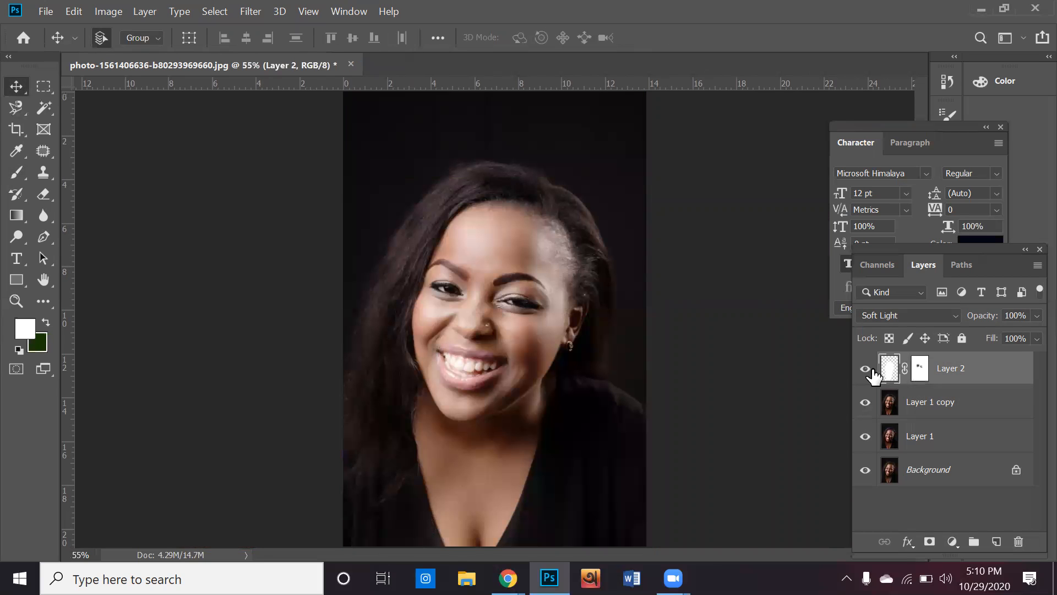
# Toggle Layer 2 off and on several times to compare before and after, leaving it visible
pyautogui.click(872, 370)
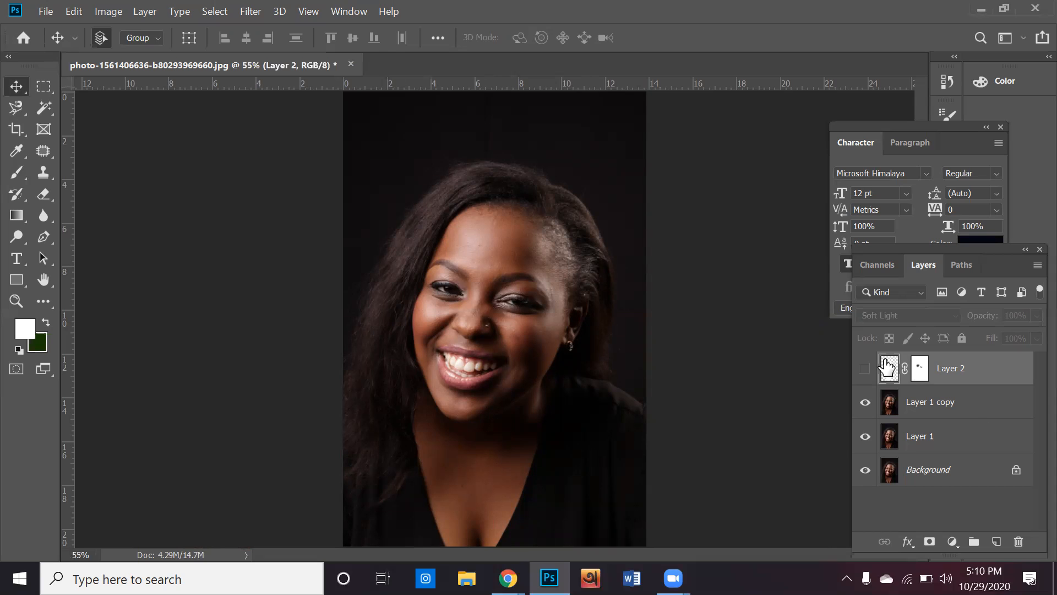
pyautogui.click(868, 369)
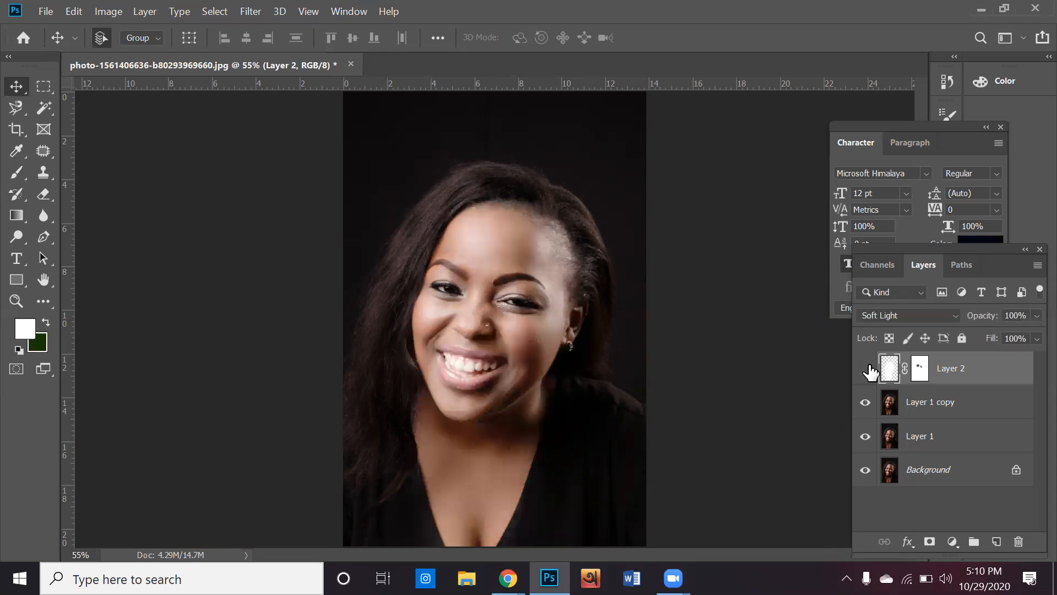
pyautogui.click(868, 369)
pyautogui.click(868, 369)
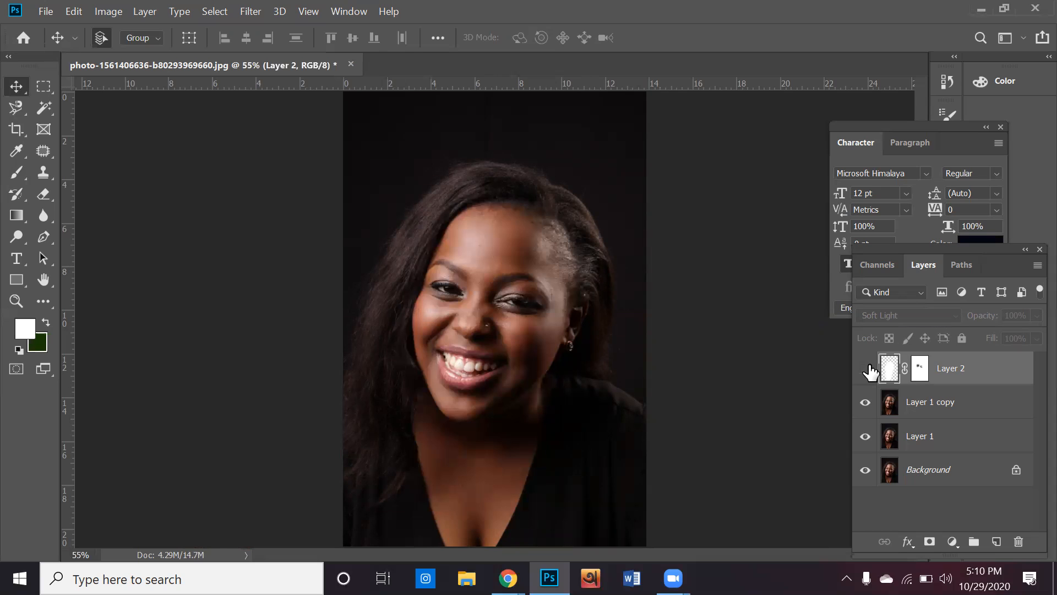
pyautogui.click(867, 368)
pyautogui.click(867, 369)
pyautogui.click(867, 369)
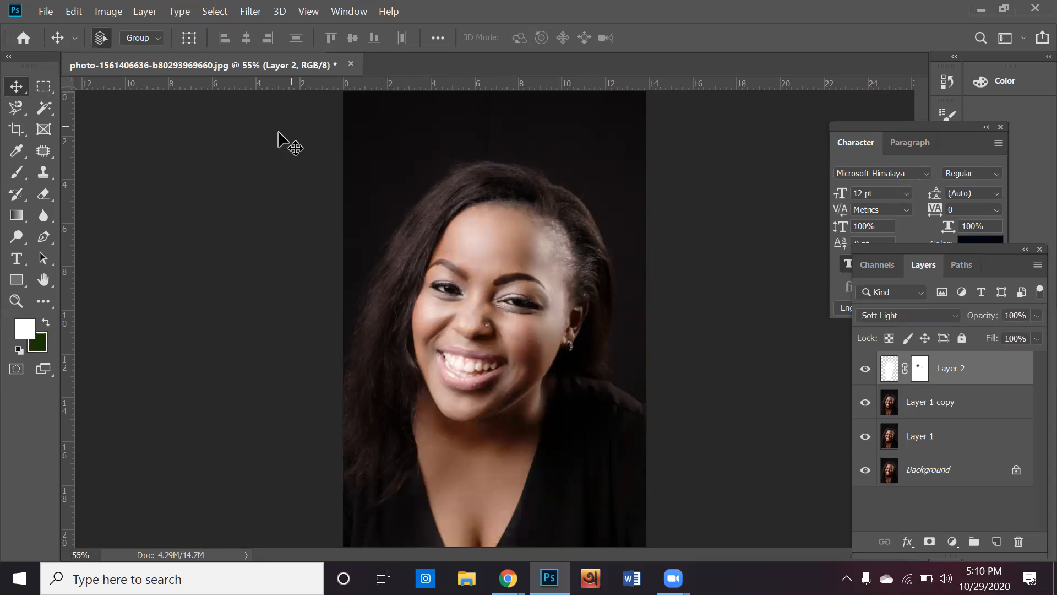
pyautogui.scroll(1, 482, 225)
# Target Layer 2's mask thumbnail, set white as foreground, and select the Brush tool
pyautogui.scroll(5, 602, 347)
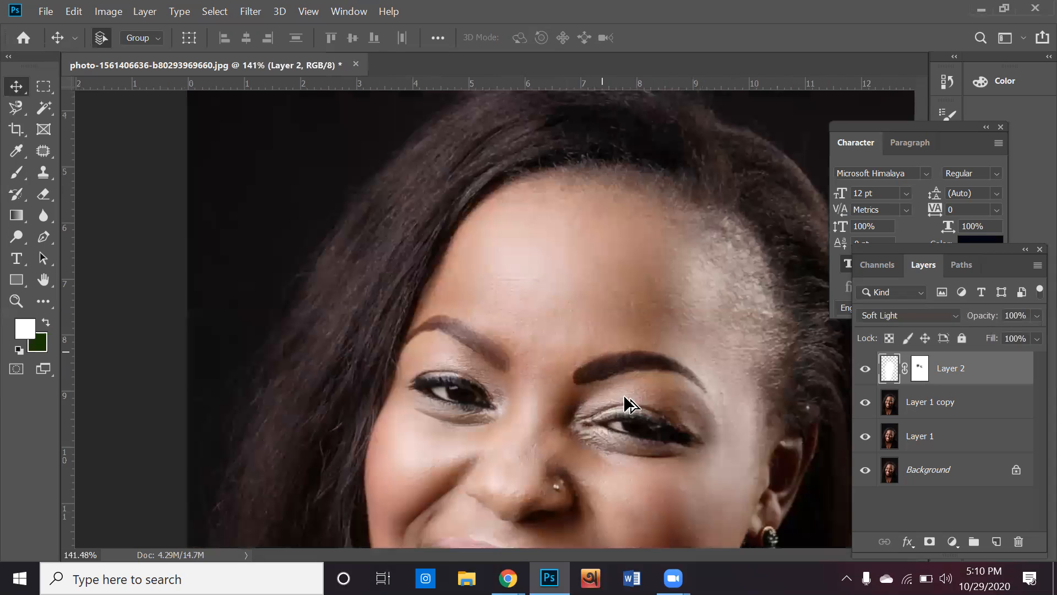
pyautogui.scroll(1, 604, 387)
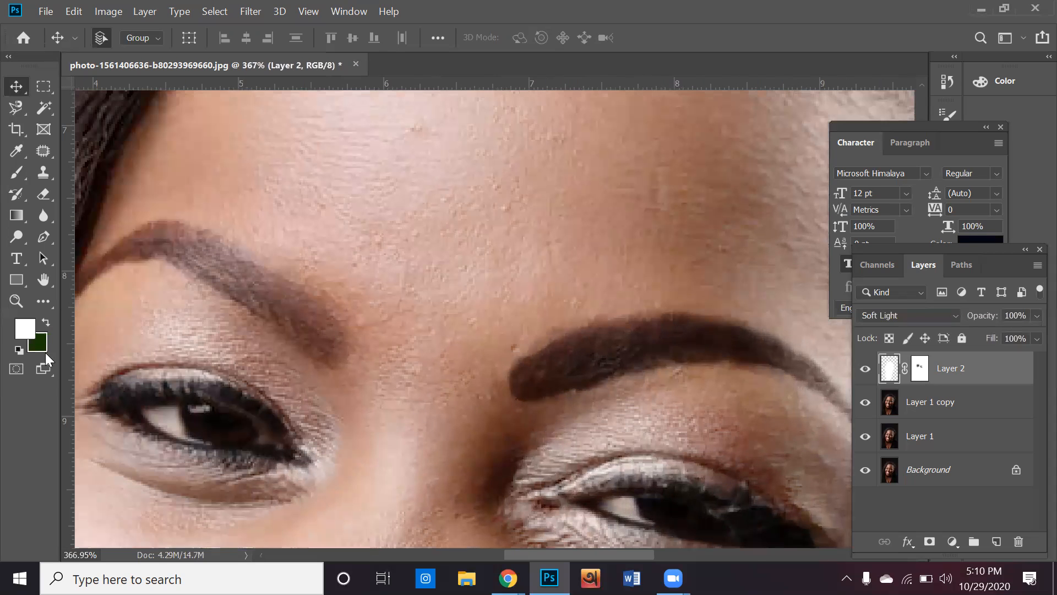
pyautogui.click(919, 368)
pyautogui.click(47, 322)
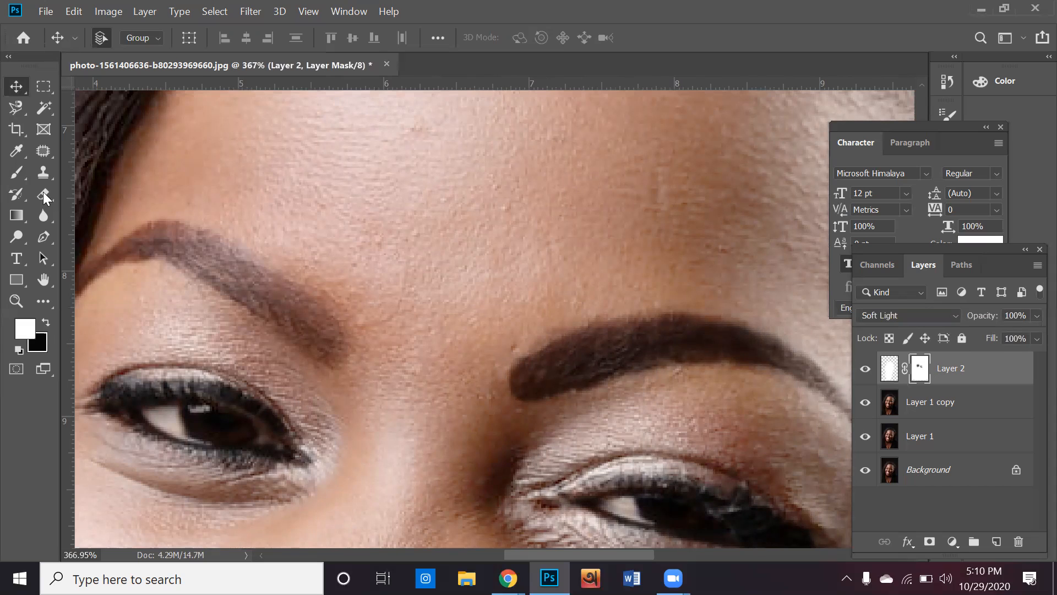
pyautogui.click(18, 173)
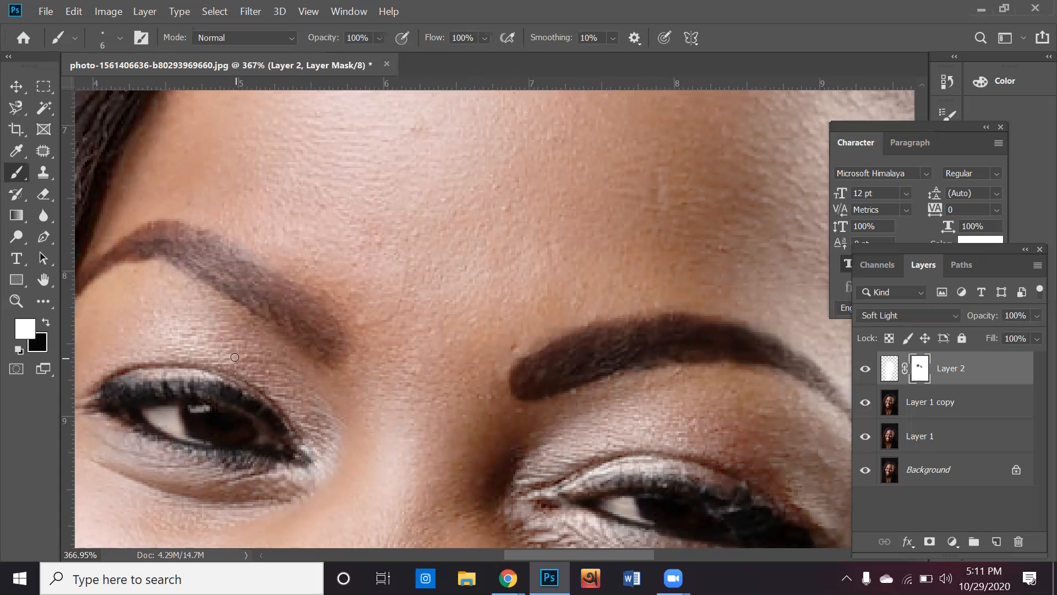
pyautogui.scroll(-6, 413, 385)
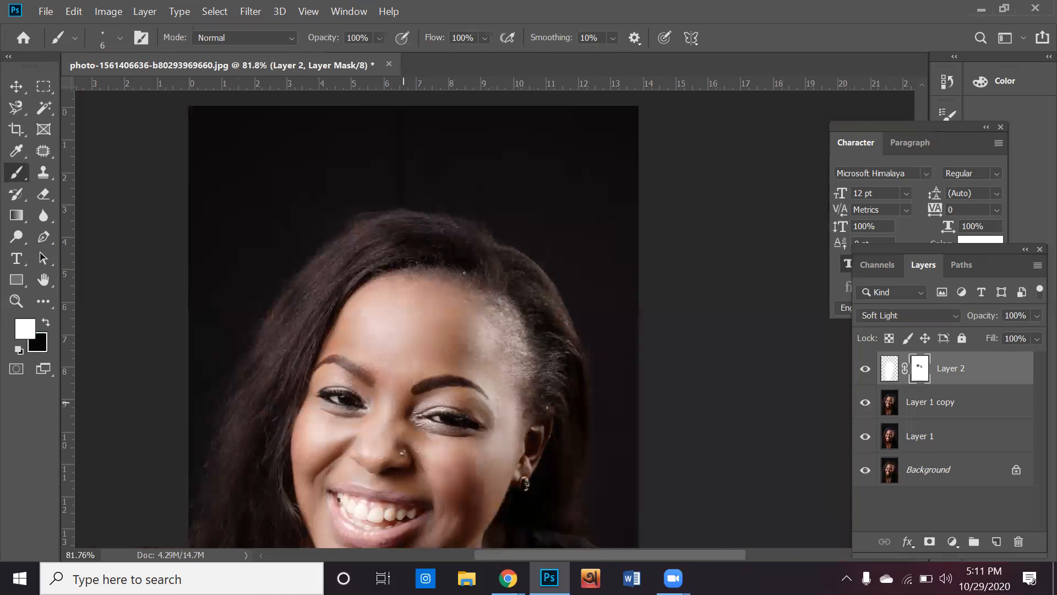
pyautogui.scroll(6, 462, 267)
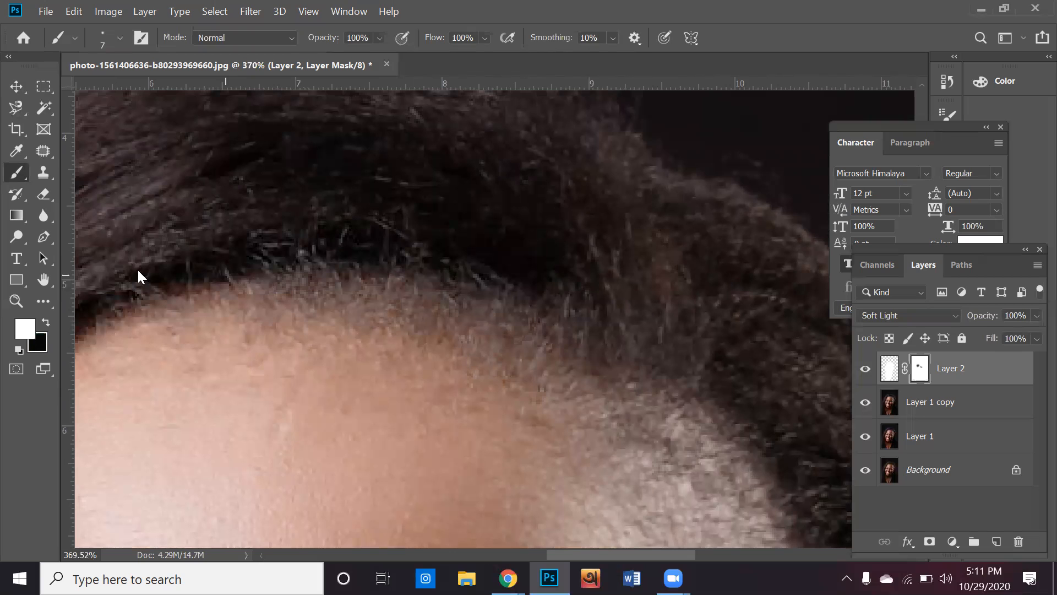
# Switch to black, enlarge the brush to 35, and paint the mask along the temple hairline
pyautogui.click(41, 322)
pyautogui.press(']')
pyautogui.press(']')
pyautogui.press(']')
pyautogui.press(']')
pyautogui.press(']')
pyautogui.press(']')
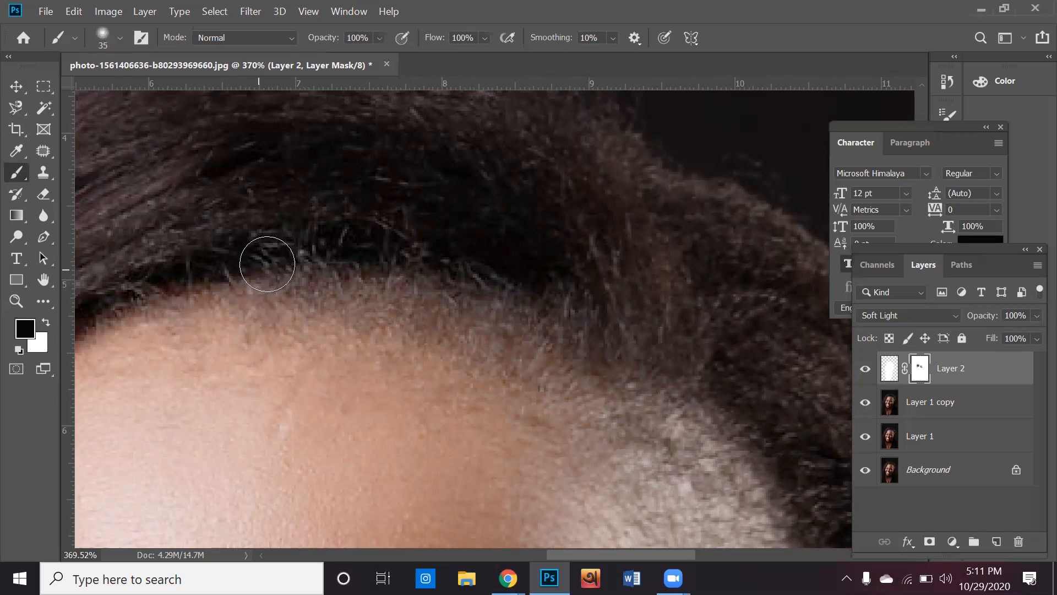
pyautogui.moveTo(303, 250)
pyautogui.mouseDown()
pyautogui.moveTo(431, 259)
pyautogui.moveTo(486, 287)
pyautogui.moveTo(533, 292)
pyautogui.moveTo(589, 325)
pyautogui.moveTo(517, 292)
pyautogui.mouseUp()
pyautogui.press('space')
pyautogui.moveTo(633, 323)
pyautogui.mouseDown()
pyautogui.moveTo(546, 222)
pyautogui.moveTo(632, 313)
pyautogui.moveTo(668, 446)
pyautogui.mouseUp()
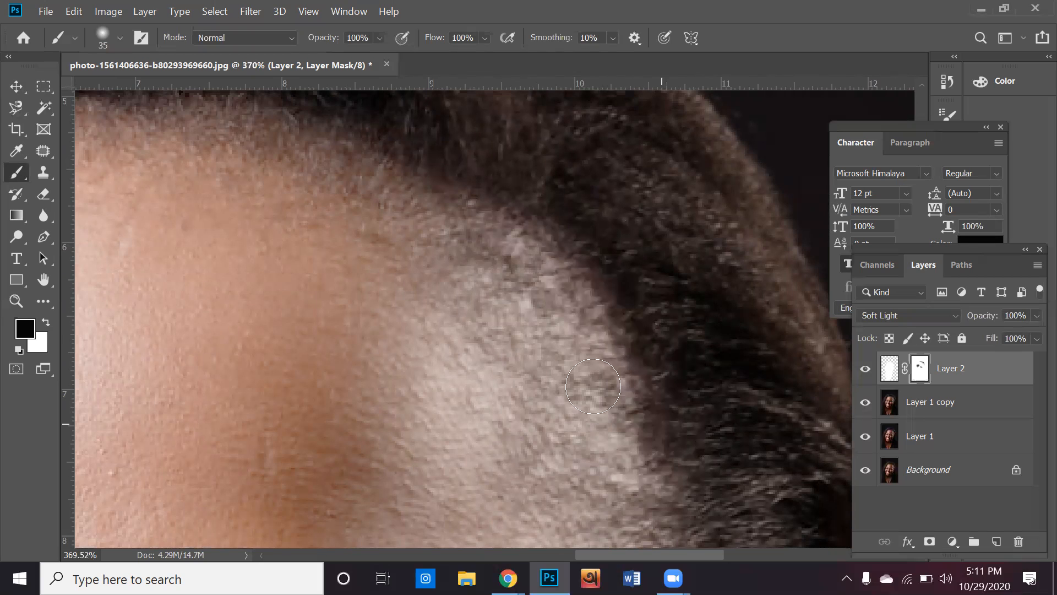
# Pan down the face and undo the two stray mask spots near the jaw
pyautogui.scroll(-5, 591, 376)
pyautogui.hscroll(2, 591, 376)
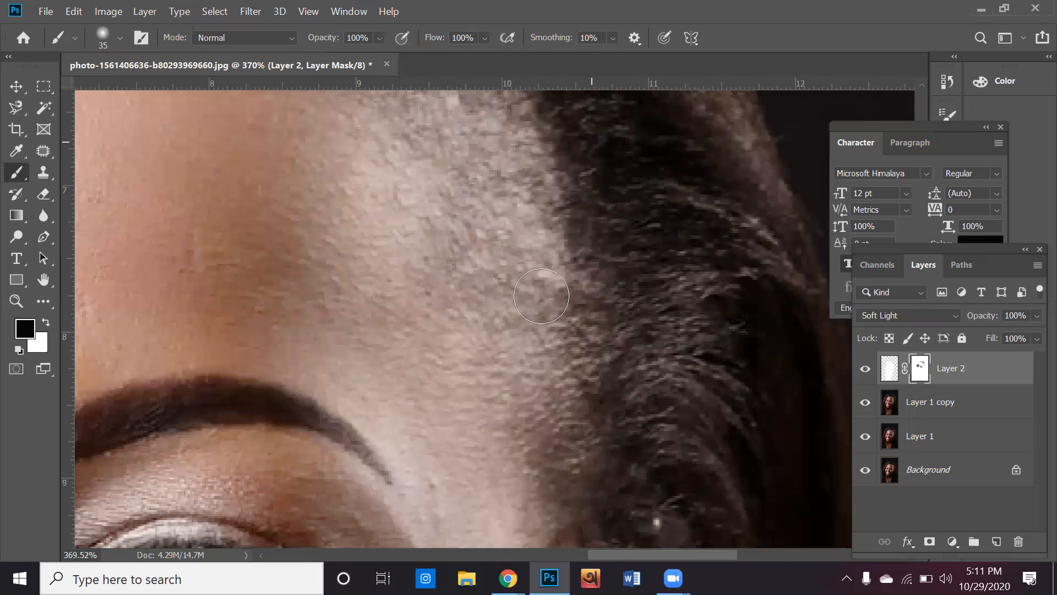
pyautogui.scroll(-5, 549, 373)
pyautogui.hscroll(1, 549, 373)
pyautogui.scroll(-5, 553, 177)
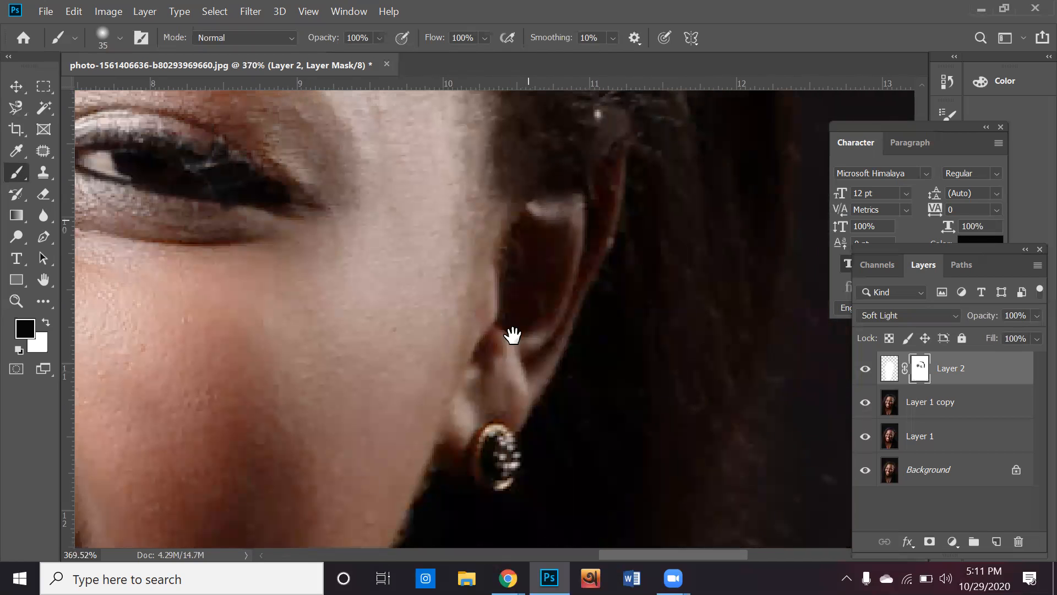
pyautogui.scroll(-2, 512, 333)
pyautogui.hscroll(-1, 512, 332)
pyautogui.scroll(-3, 502, 320)
pyautogui.hscroll(-1, 502, 320)
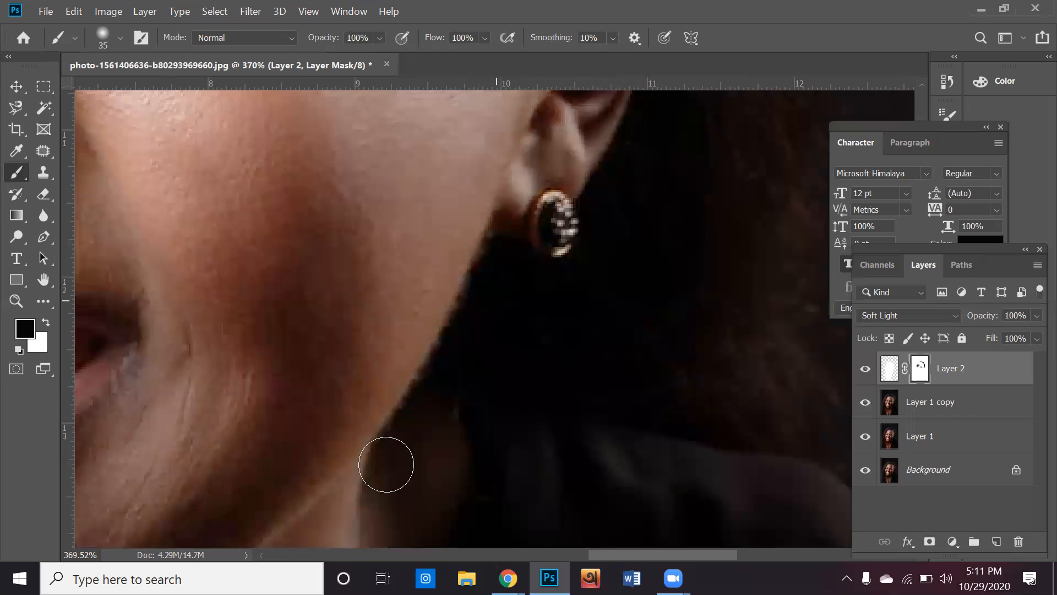
pyautogui.scroll(-5, 522, 214)
pyautogui.hscroll(-2, 521, 215)
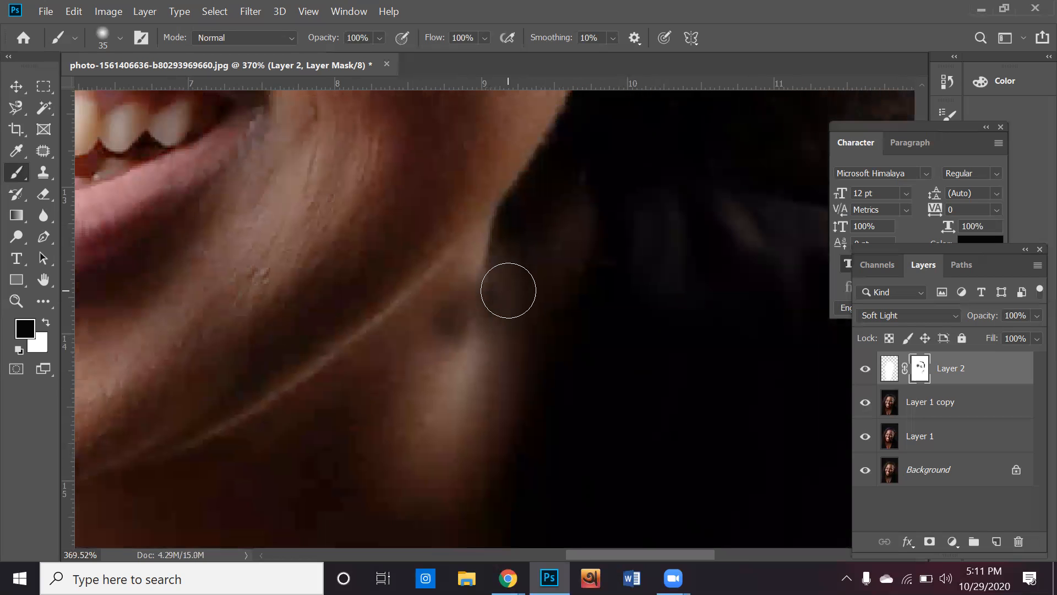
pyautogui.hotkey('ctrl', 'z')
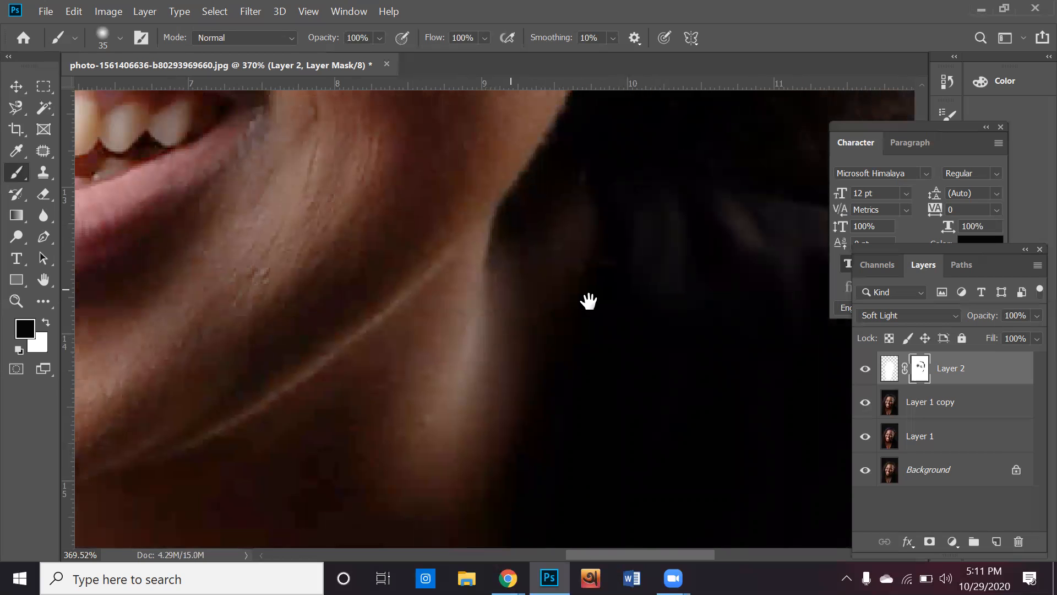
pyautogui.scroll(-2, 477, 236)
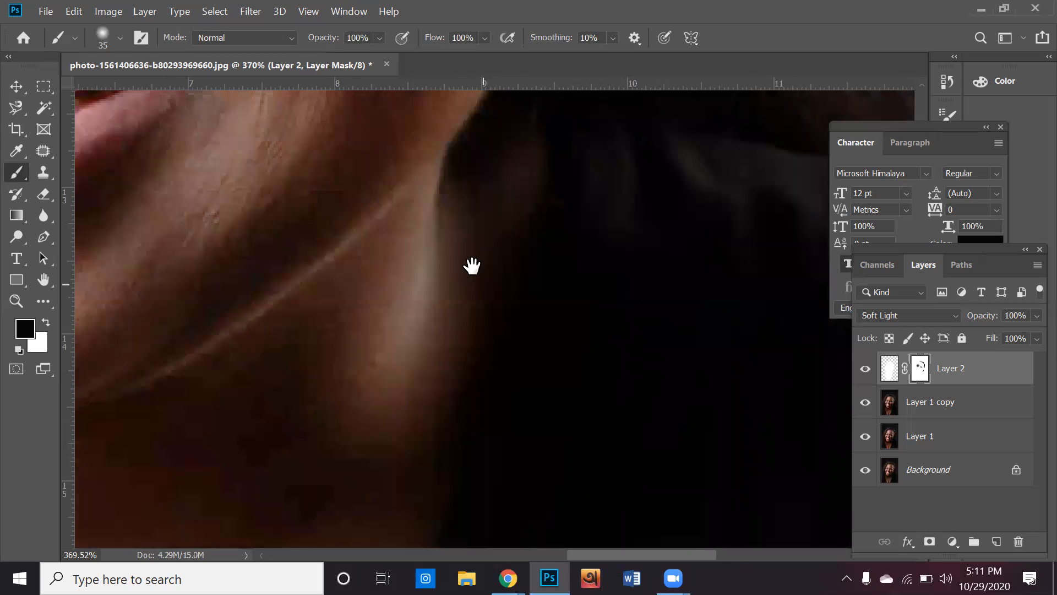
pyautogui.hscroll(2, 471, 265)
# Paint black on the mask along the hair edge beside the neck and face
pyautogui.moveTo(552, 255); pyautogui.dragTo(585, 94)
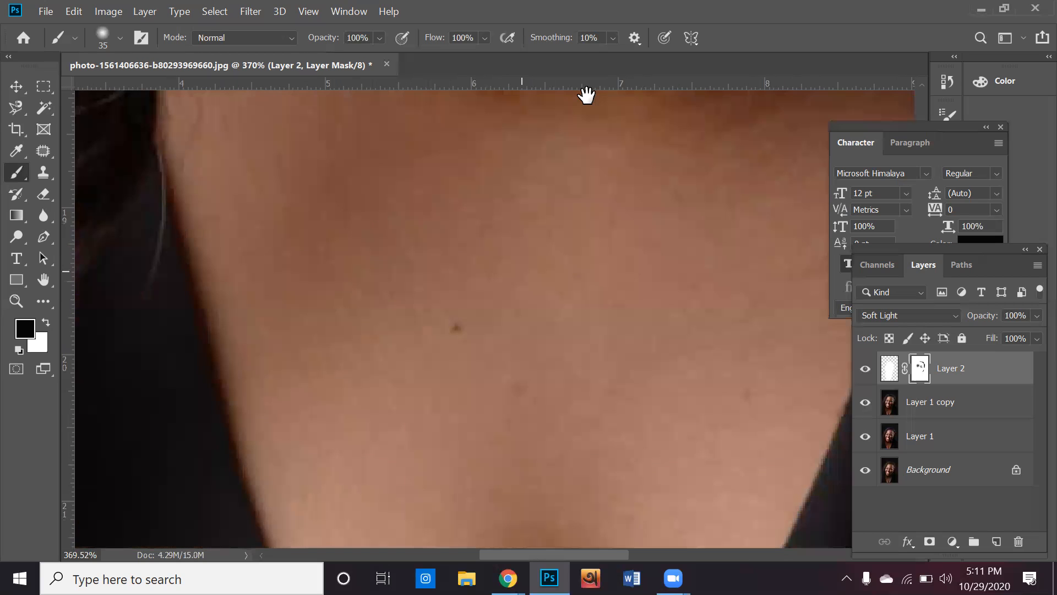
pyautogui.hscroll(-4, 500, 337)
pyautogui.moveTo(508, 345); pyautogui.dragTo(629, 471)
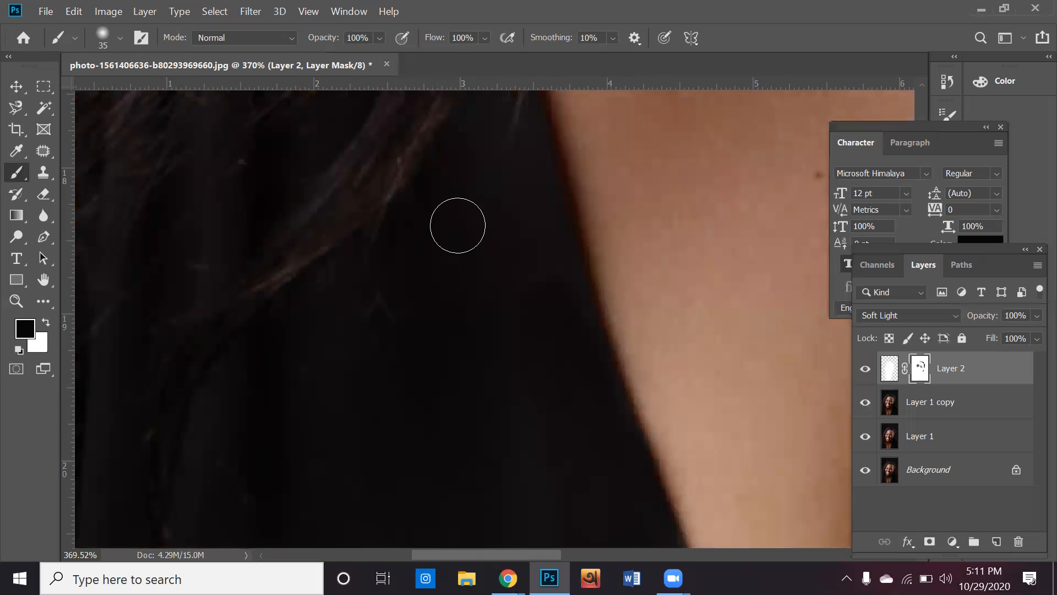
pyautogui.moveTo(493, 371); pyautogui.dragTo(539, 498)
pyautogui.moveTo(533, 305); pyautogui.dragTo(517, 229)
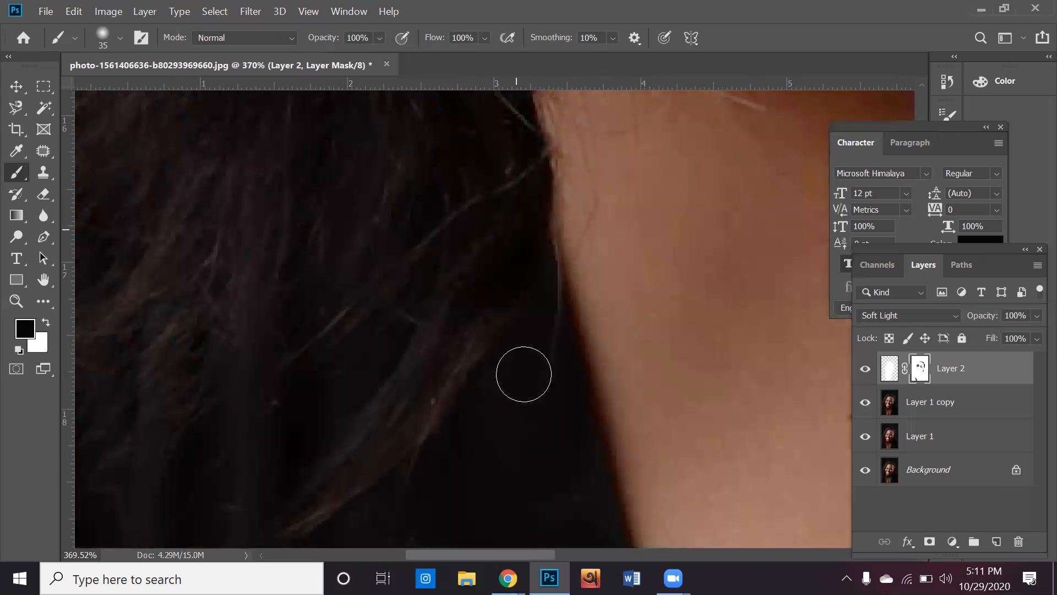
pyautogui.moveTo(521, 373); pyautogui.dragTo(495, 268)
pyautogui.moveTo(472, 412); pyautogui.dragTo(479, 429)
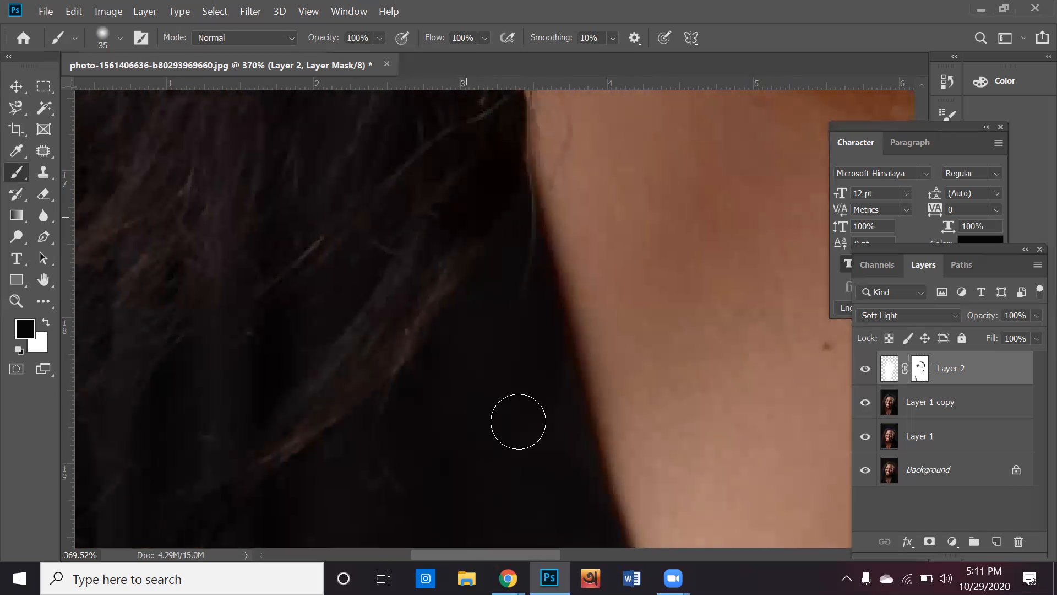
pyautogui.moveTo(466, 217); pyautogui.dragTo(489, 413)
pyautogui.moveTo(513, 447); pyautogui.dragTo(483, 277)
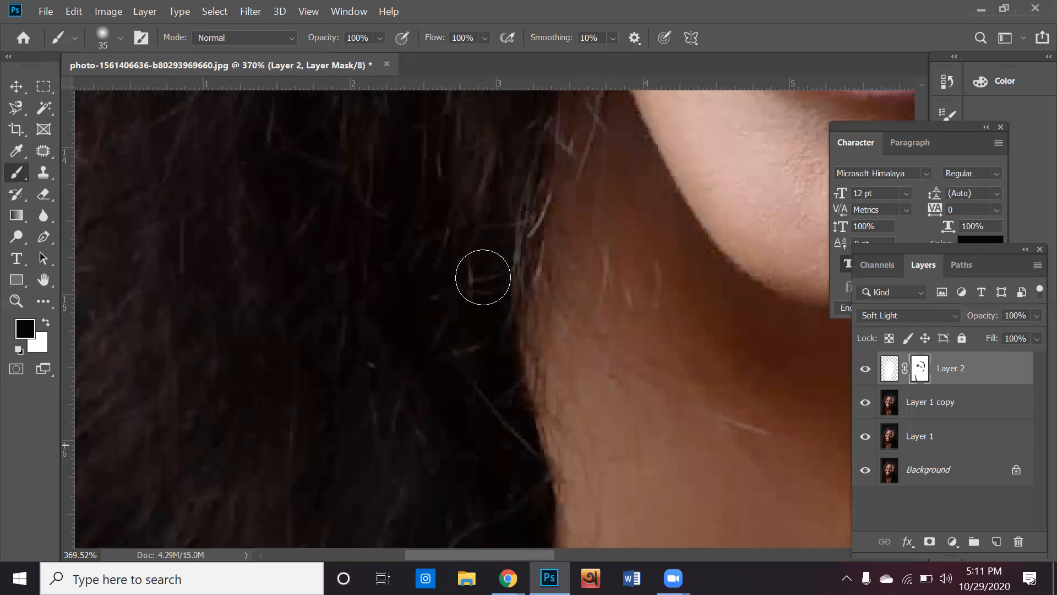
pyautogui.moveTo(510, 318)
pyautogui.mouseDown()
pyautogui.moveTo(500, 444)
pyautogui.moveTo(520, 309)
pyautogui.moveTo(524, 486)
pyautogui.mouseUp()
pyautogui.moveTo(528, 265)
pyautogui.mouseDown()
pyautogui.moveTo(537, 325)
pyautogui.moveTo(514, 219)
pyautogui.moveTo(523, 393)
pyautogui.mouseUp()
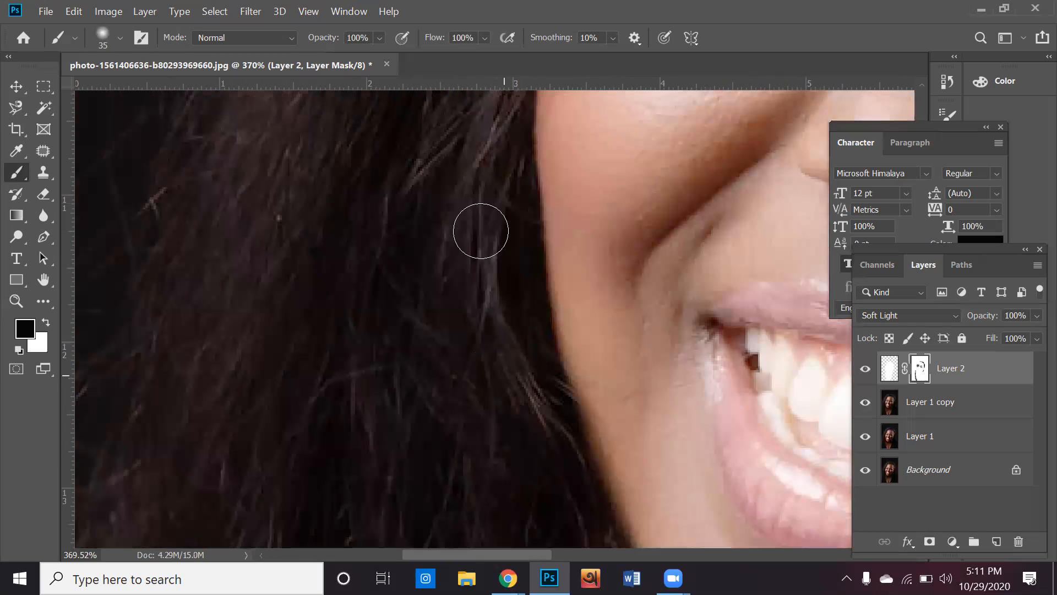
# Undo a stray stroke across the cheek, then mask the hair above the forehead hairline
pyautogui.moveTo(495, 148); pyautogui.dragTo(467, 394)
pyautogui.moveTo(504, 330); pyautogui.dragTo(667, 275)
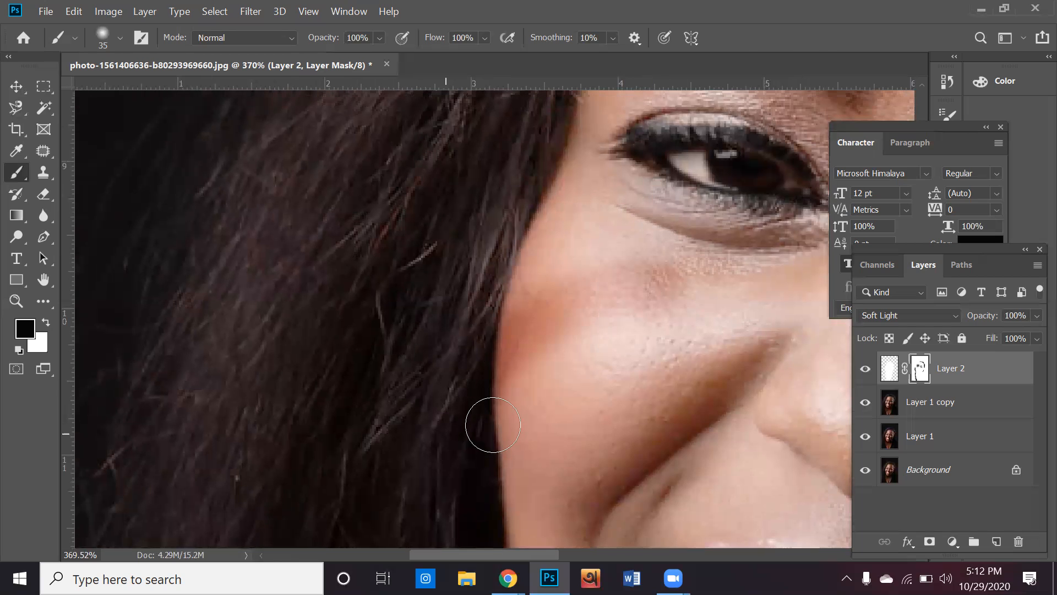
pyautogui.hotkey('ctrl', 'z')
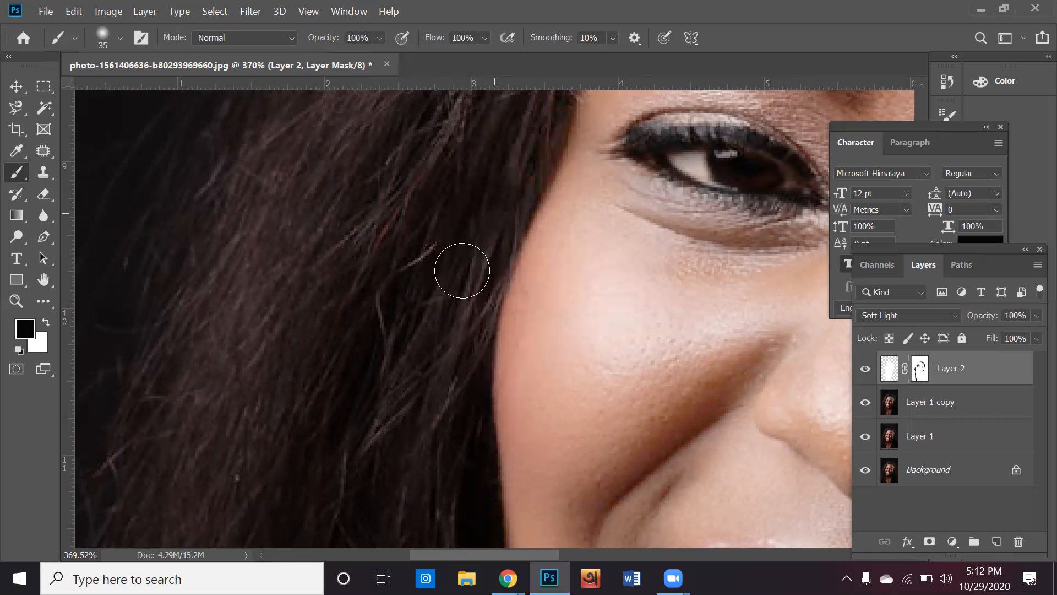
pyautogui.scroll(3, 461, 266)
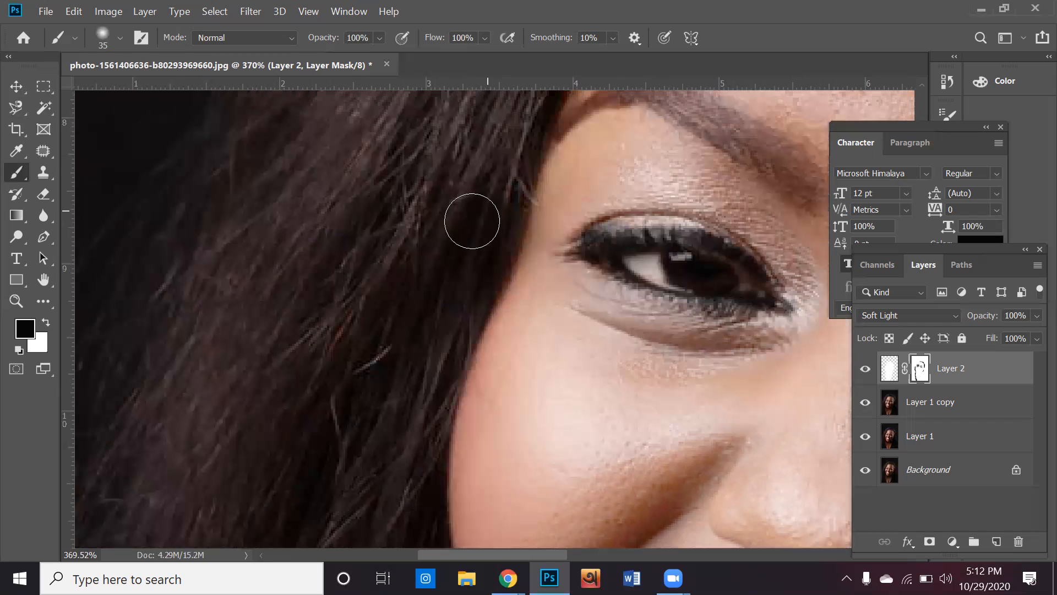
pyautogui.scroll(5, 472, 221)
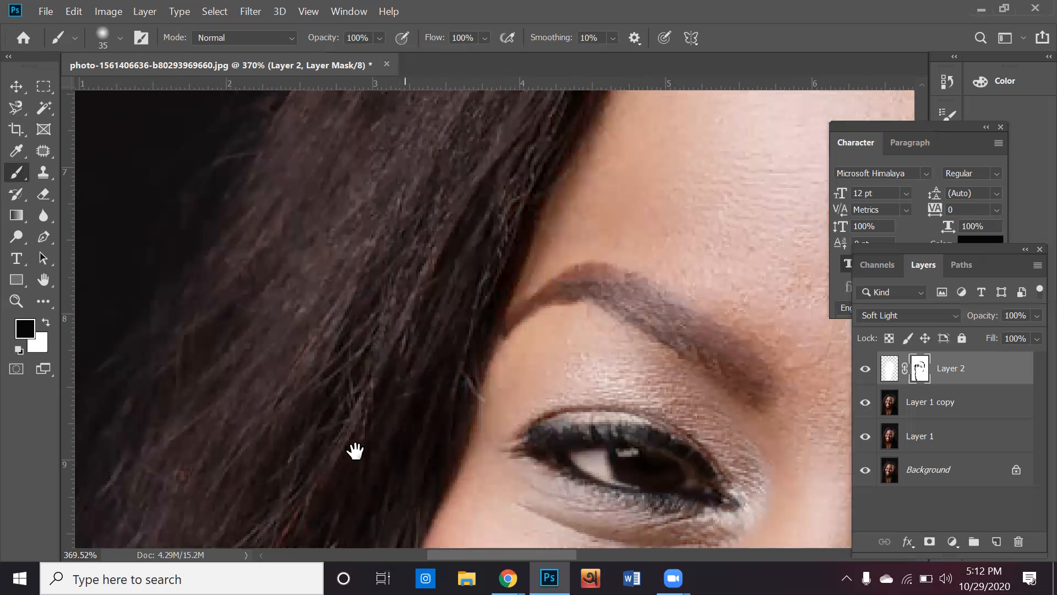
pyautogui.scroll(3, 419, 369)
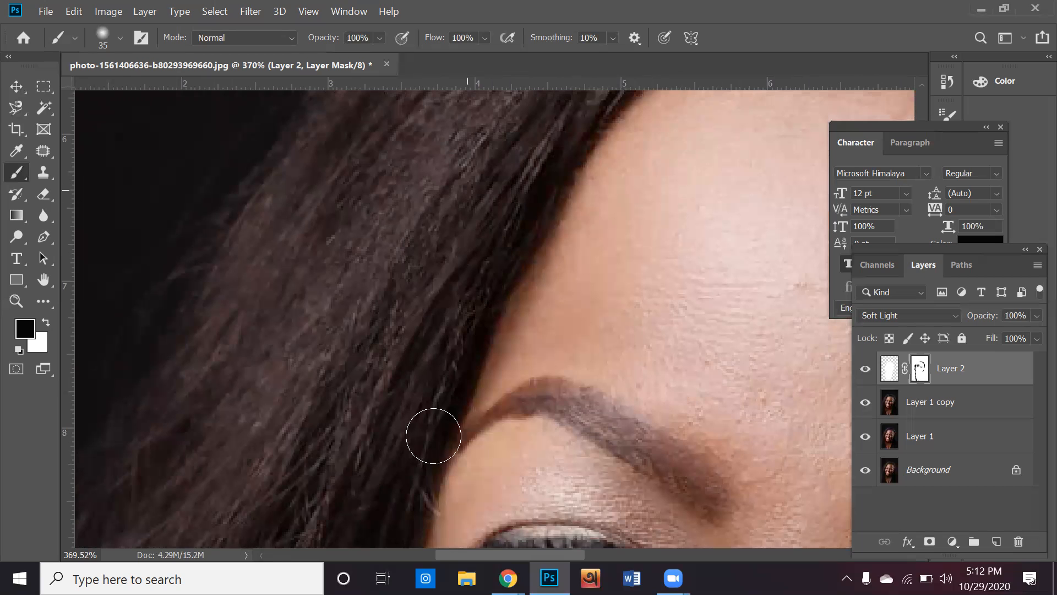
pyautogui.scroll(6, 435, 429)
pyautogui.moveTo(552, 275); pyautogui.dragTo(642, 203)
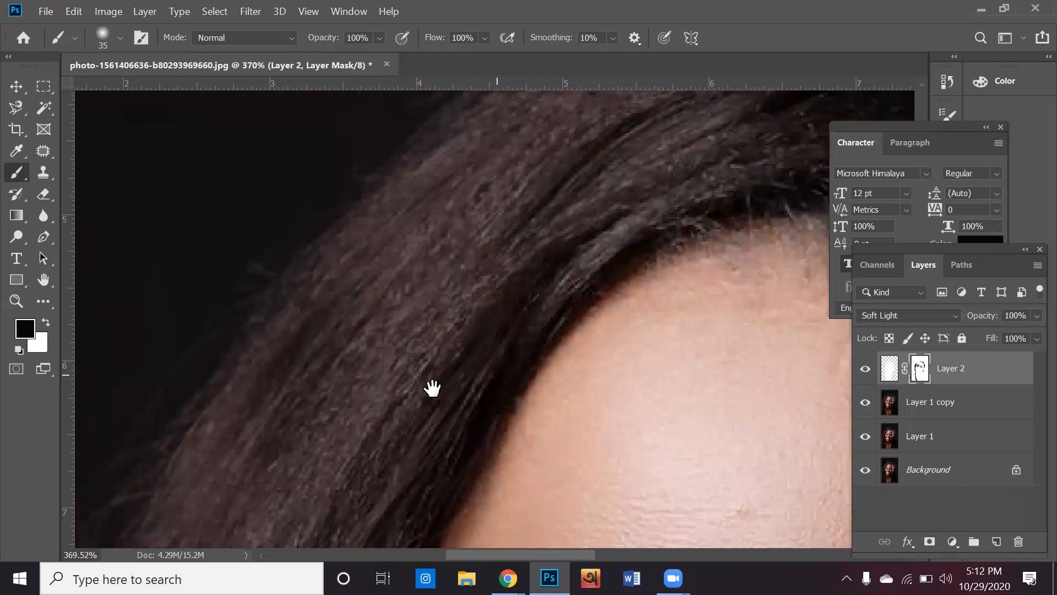
pyautogui.scroll(4, 533, 352)
pyautogui.hscroll(5, 534, 352)
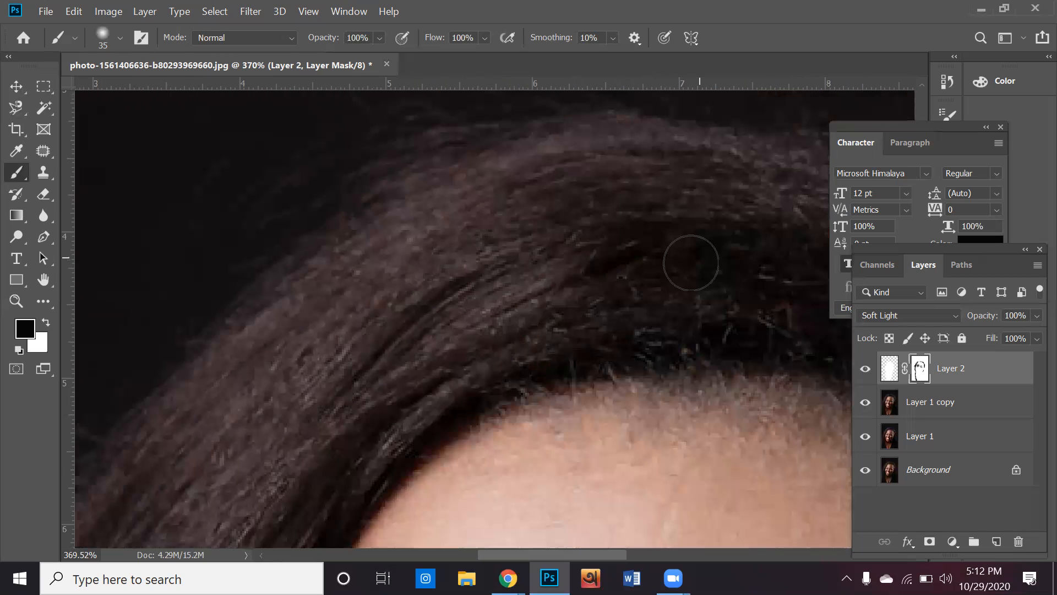
pyautogui.scroll(-2, 678, 297)
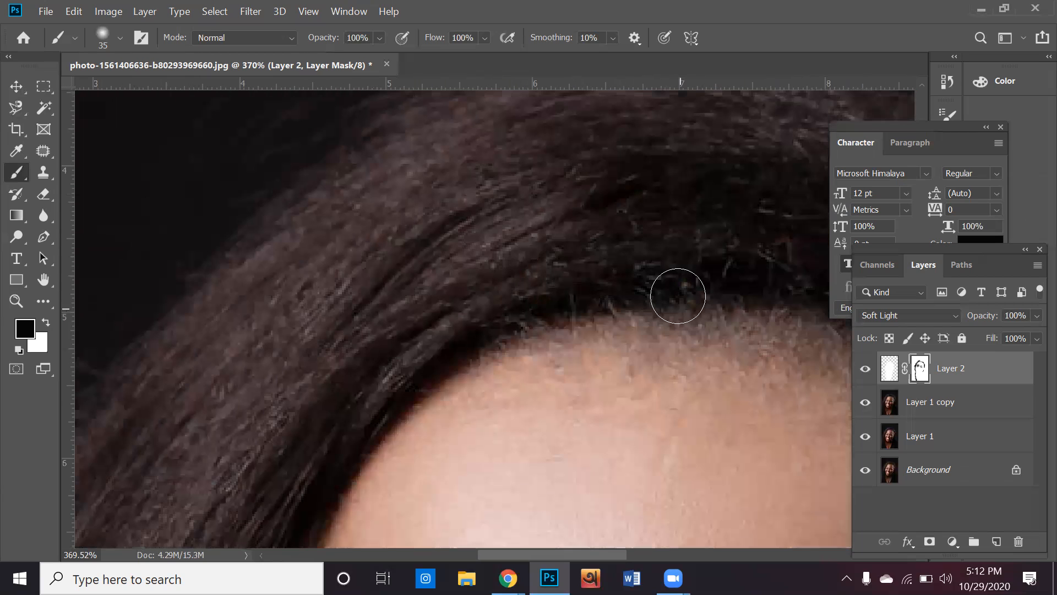
# Zoom out to 50% to view the whole retouched portrait
pyautogui.press('super')
pyautogui.scroll(3, 681, 298)
pyautogui.press('super')
pyautogui.scroll(-10, 669, 320)
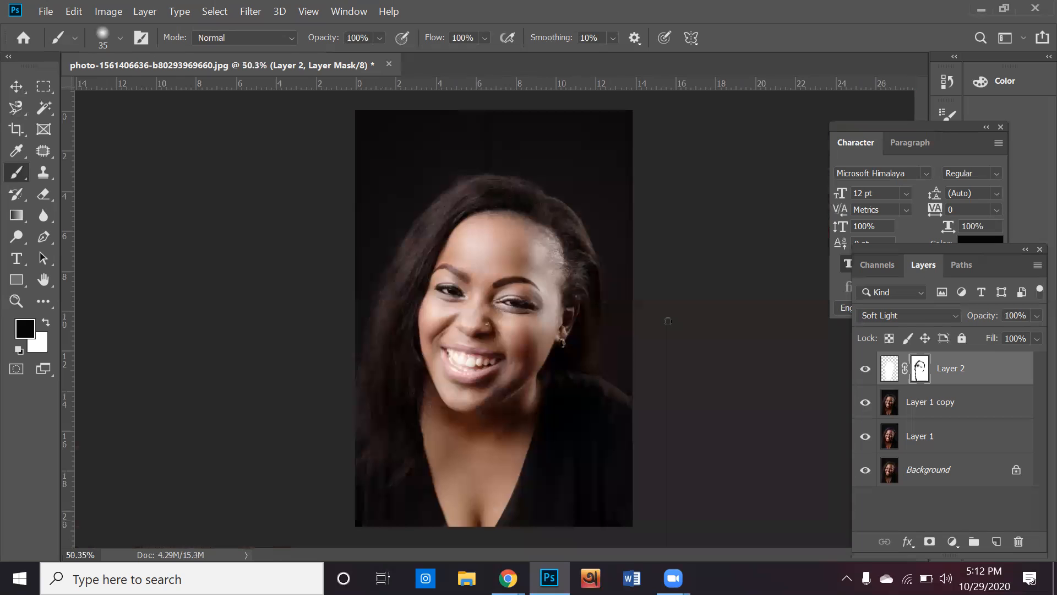
pyautogui.press('alt')
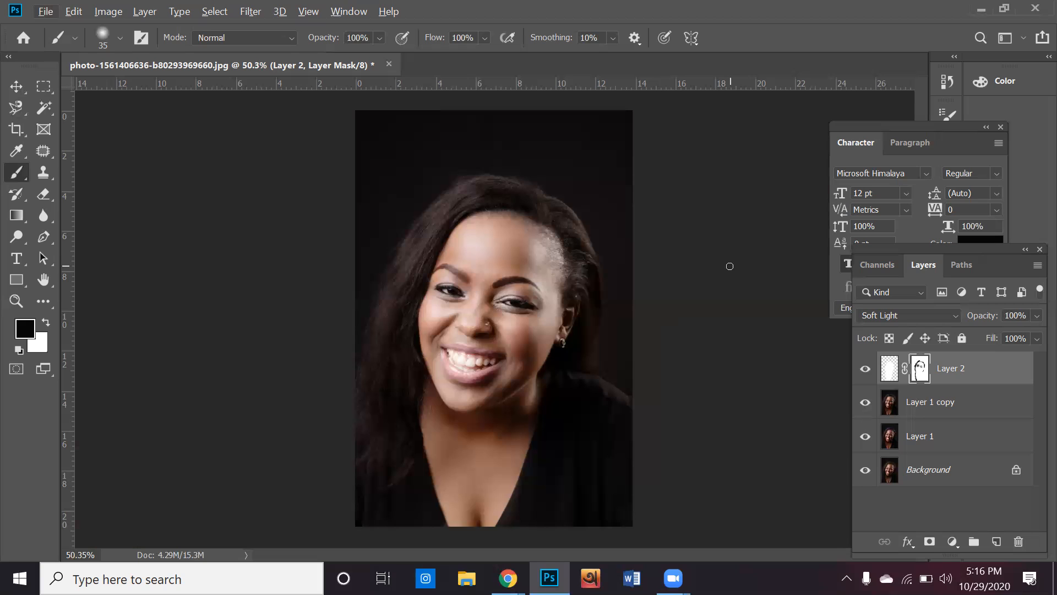
# Open File > New to bring up the 1280 × 720 px, 300 ppi document preset
pyautogui.click(46, 11)
pyautogui.click(250, 159)
pyautogui.click(47, 12)
pyautogui.click(63, 29)
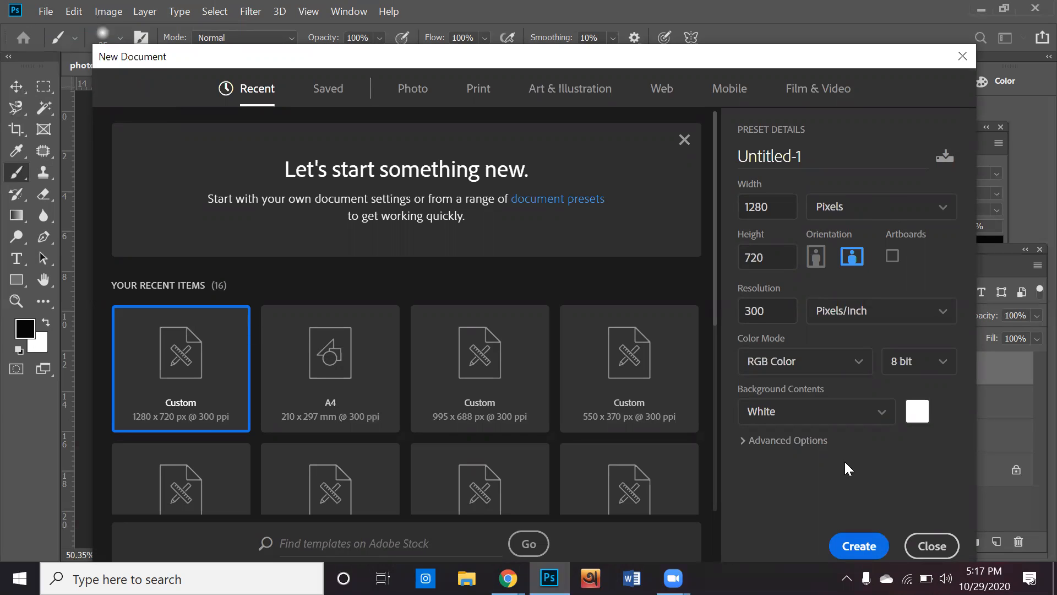
# Create the 1280 × 720 document and draw a navy rectangle over its left side
pyautogui.click(857, 546)
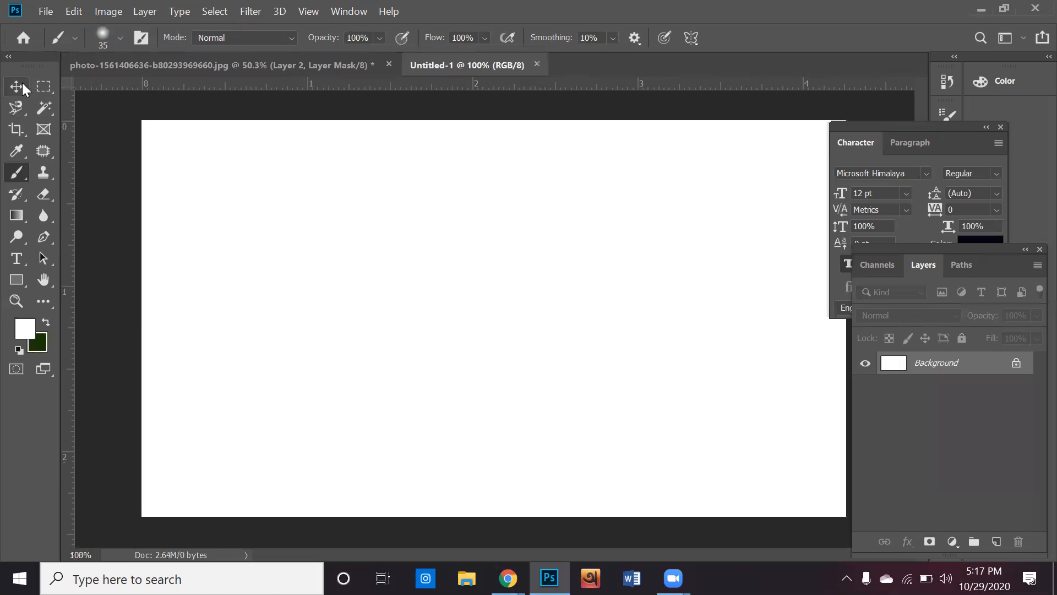
pyautogui.click(44, 88)
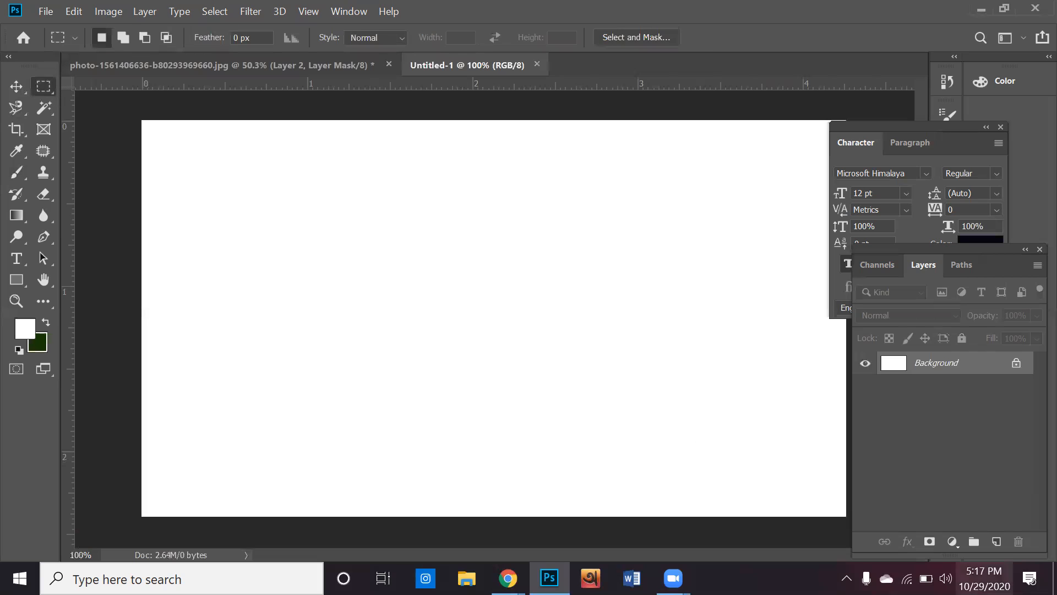
pyautogui.click(16, 280)
pyautogui.moveTo(138, 117); pyautogui.dragTo(462, 527)
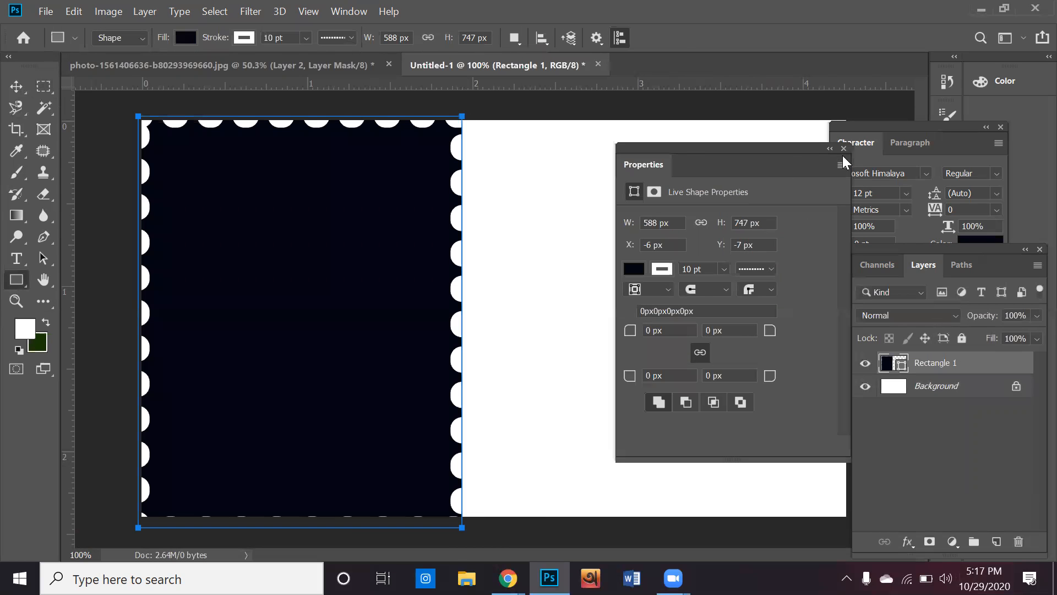
# Set the rectangle's stroke to none and delete the accidental tiny rectangle
pyautogui.click(755, 269)
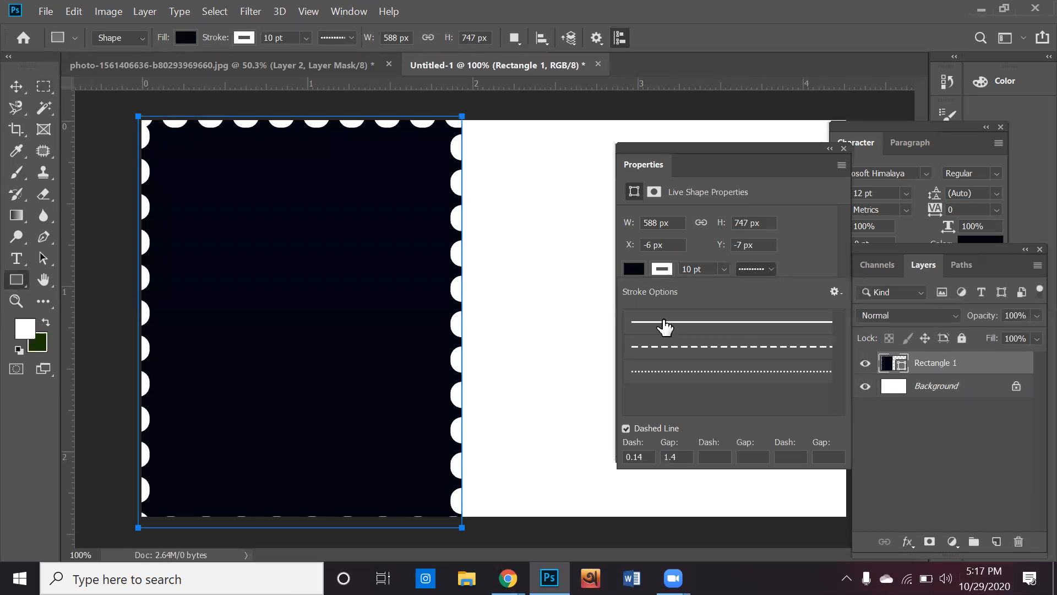
pyautogui.click(732, 322)
pyautogui.click(662, 269)
pyautogui.click(647, 300)
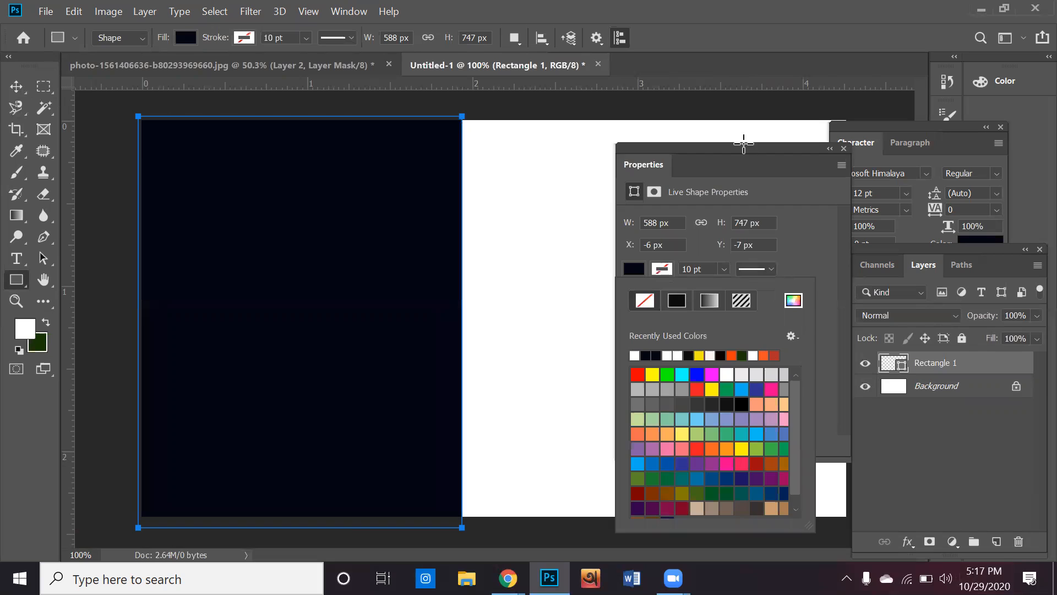
pyautogui.moveTo(744, 139); pyautogui.dragTo(751, 144)
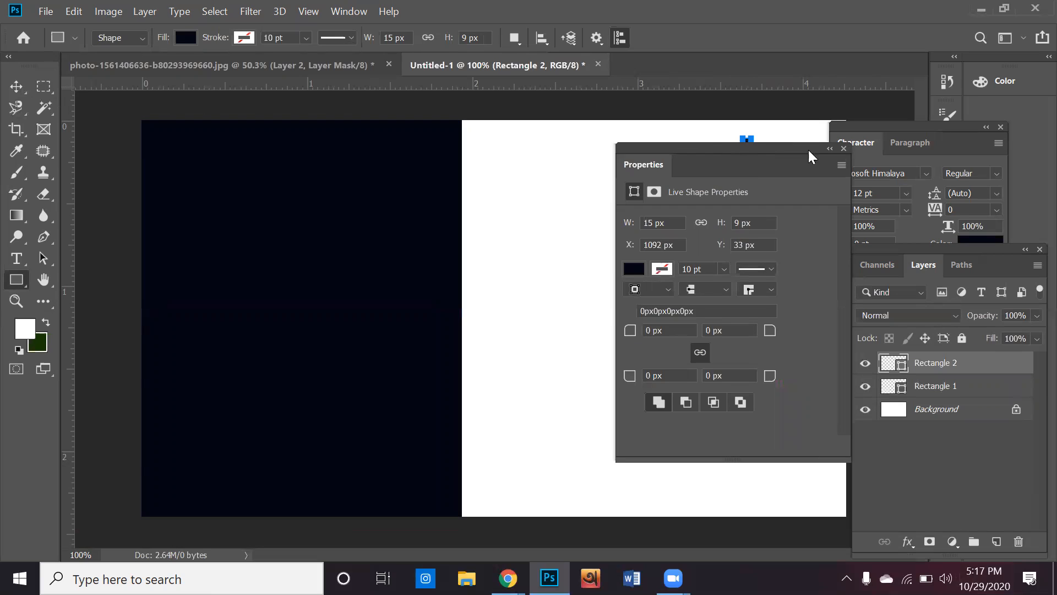
pyautogui.click(833, 149)
pyautogui.click(1001, 127)
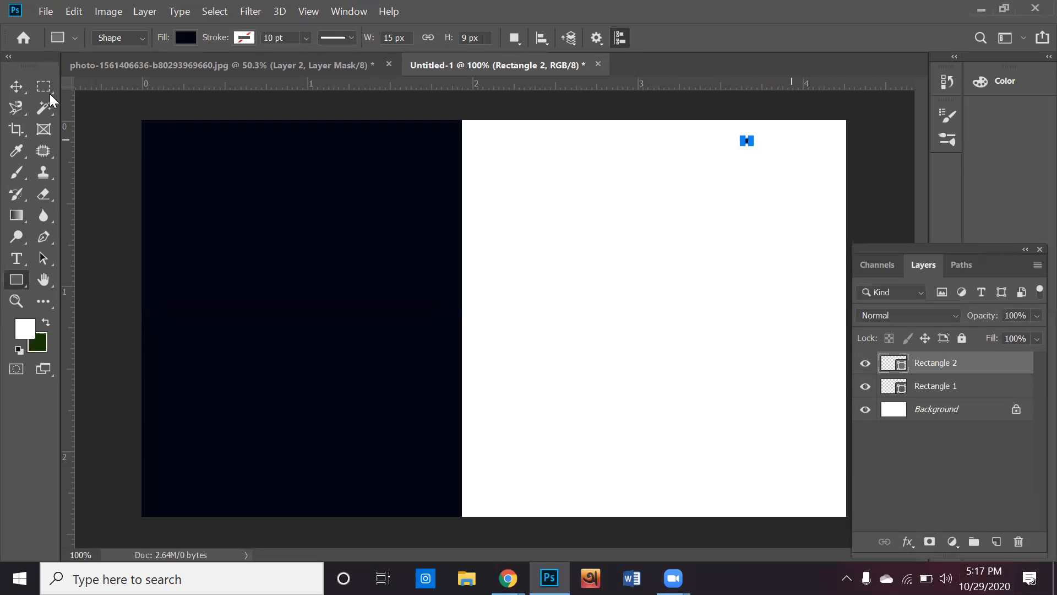
pyautogui.click(20, 88)
pyautogui.press('Delete')
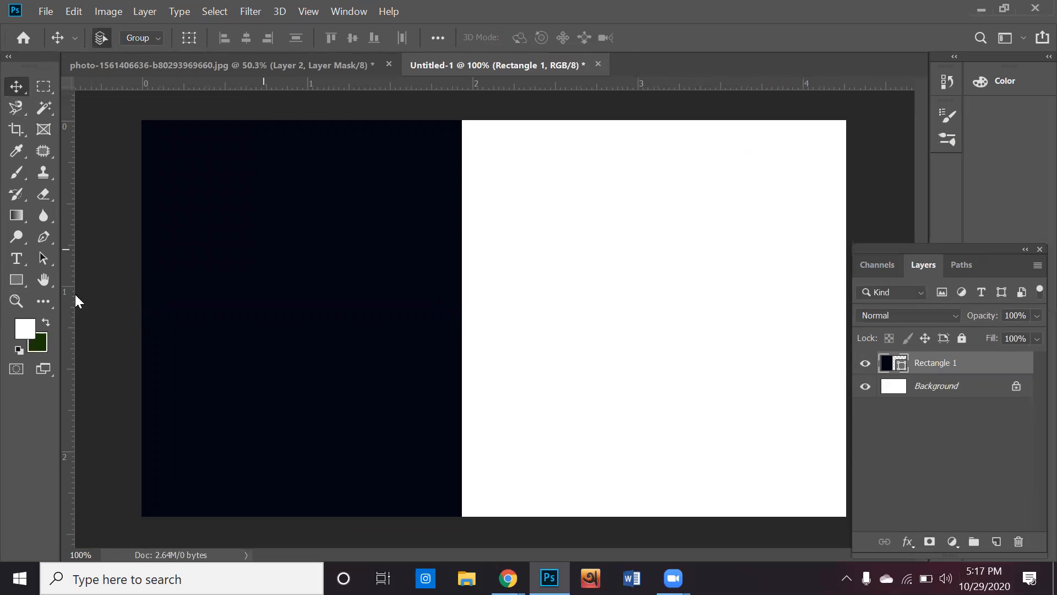
# Change the left rectangle's fill to orange-red
pyautogui.click(16, 280)
pyautogui.click(187, 37)
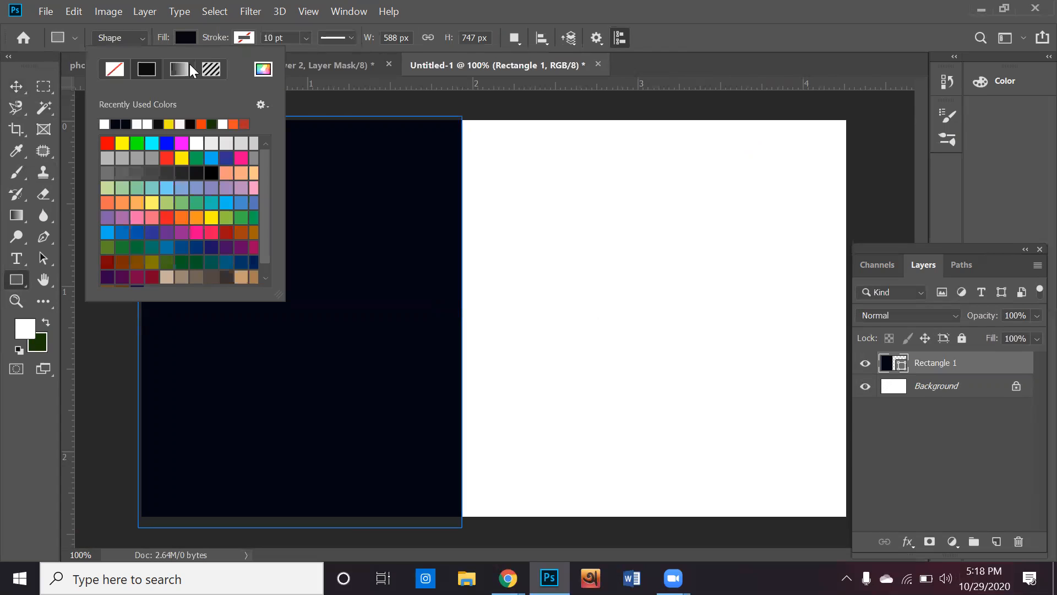
pyautogui.click(202, 124)
pyautogui.click(844, 13)
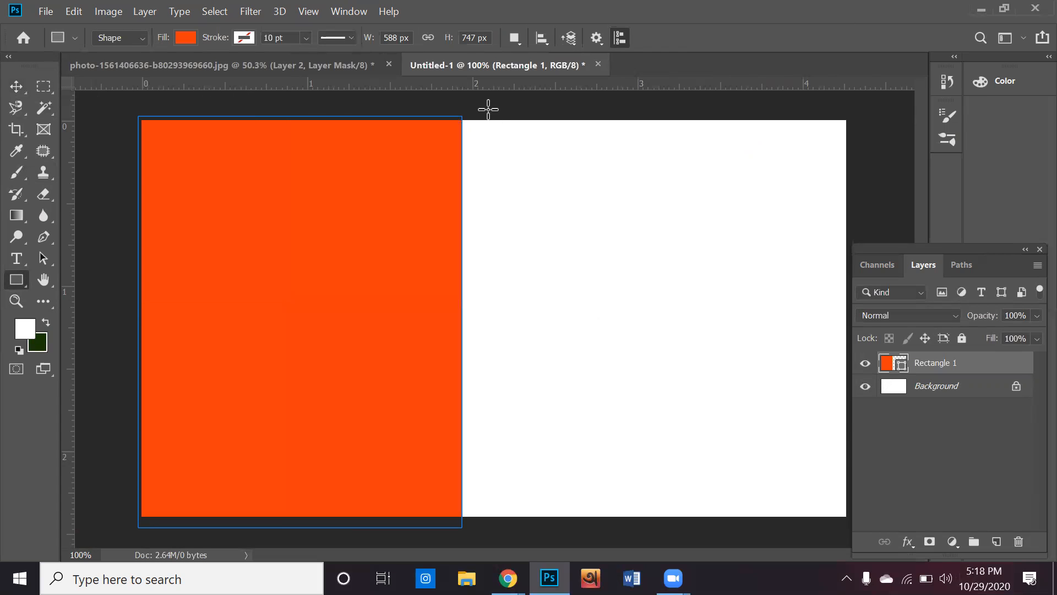
# Draw a second rectangle over the right side and fill it sage green
pyautogui.moveTo(479, 113)
pyautogui.mouseDown()
pyautogui.moveTo(832, 540)
pyautogui.moveTo(851, 535)
pyautogui.mouseUp()
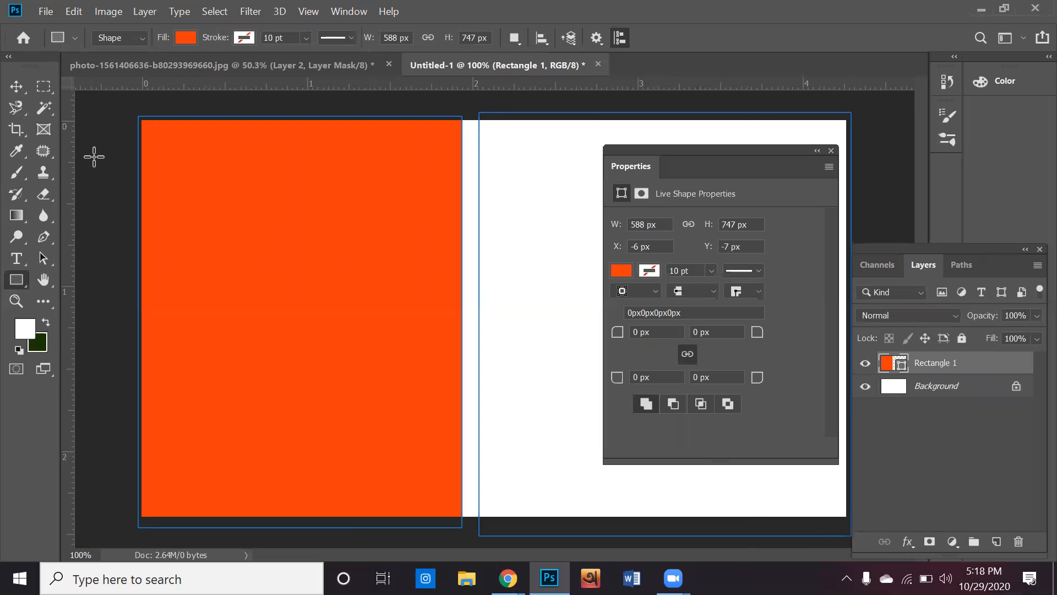
pyautogui.click(629, 272)
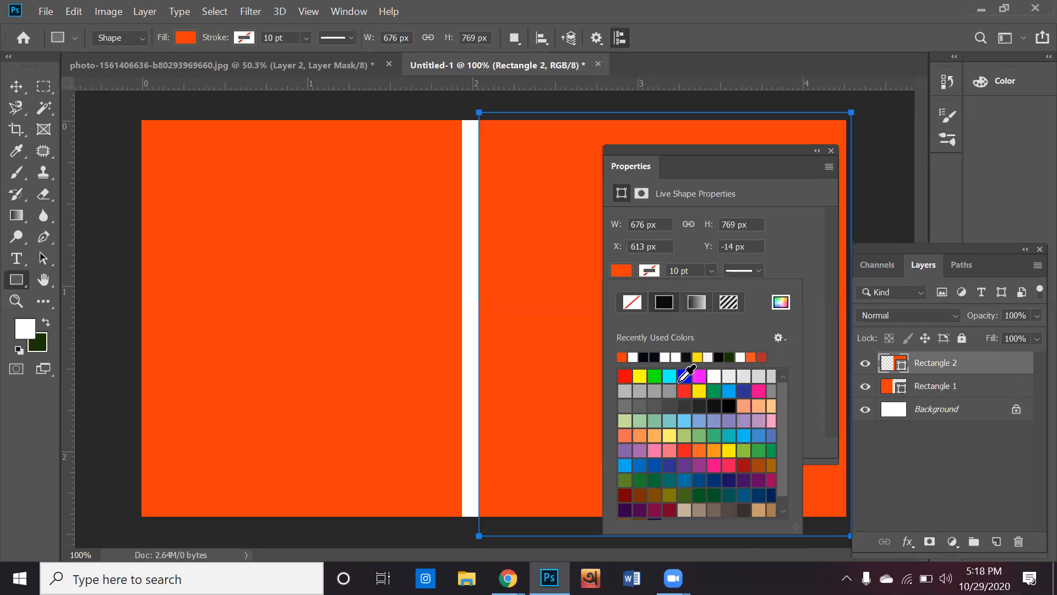
pyautogui.click(668, 390)
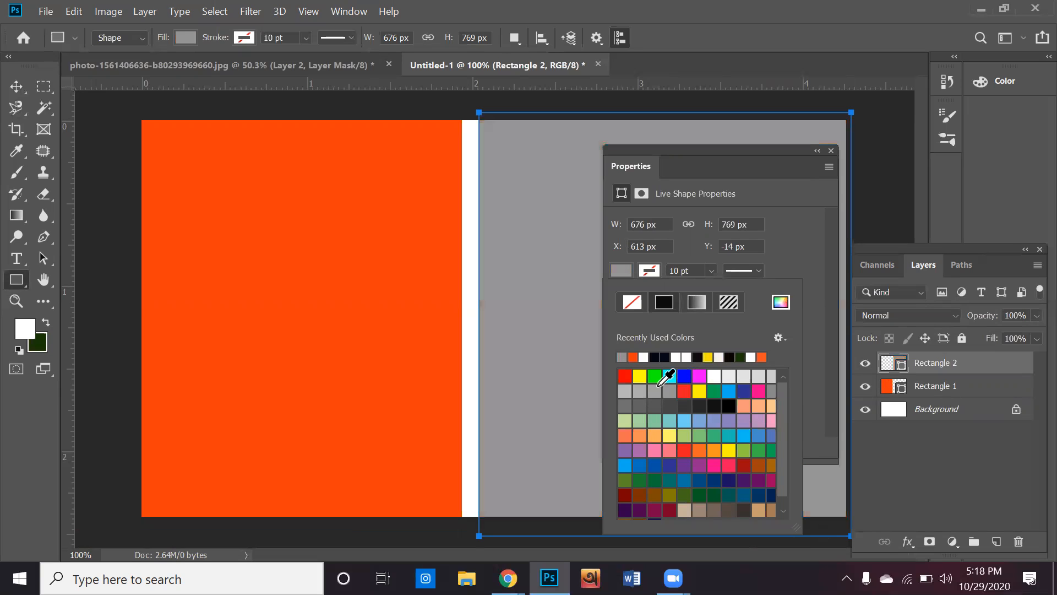
pyautogui.click(649, 419)
# Nudge the orange and green rectangles into place, leaving thin white gaps
pyautogui.click(16, 87)
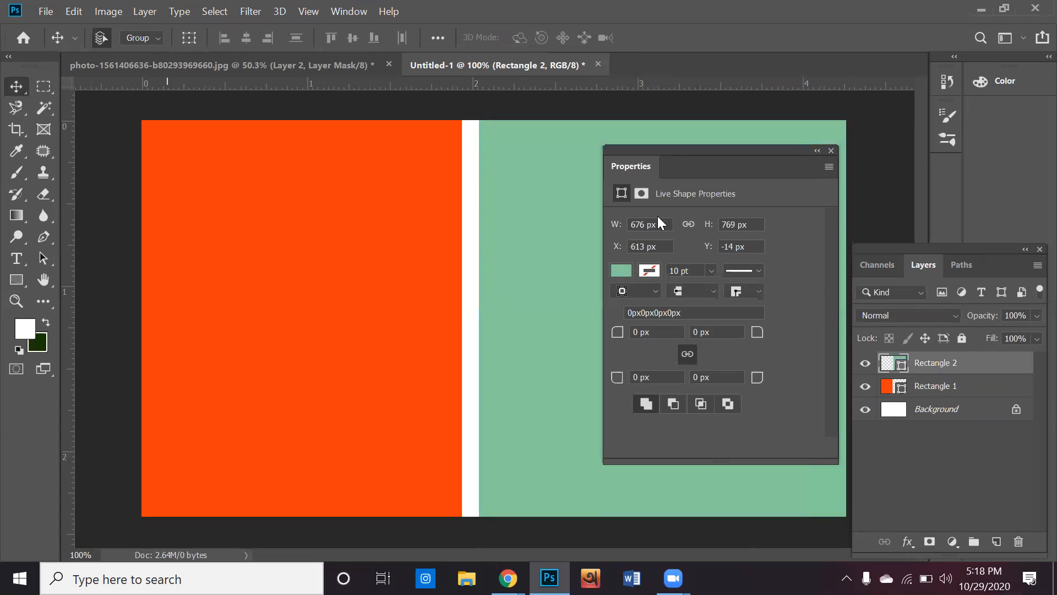
pyautogui.click(817, 151)
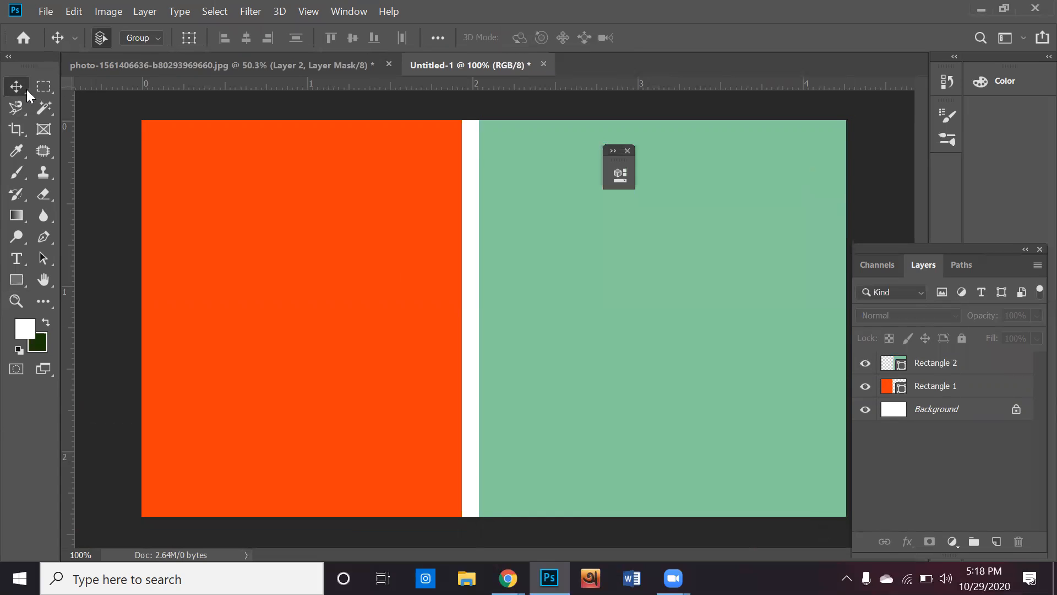
pyautogui.moveTo(682, 249); pyautogui.dragTo(411, 250)
pyautogui.moveTo(694, 278); pyautogui.dragTo(655, 279)
pyautogui.moveTo(387, 299); pyautogui.dragTo(402, 295)
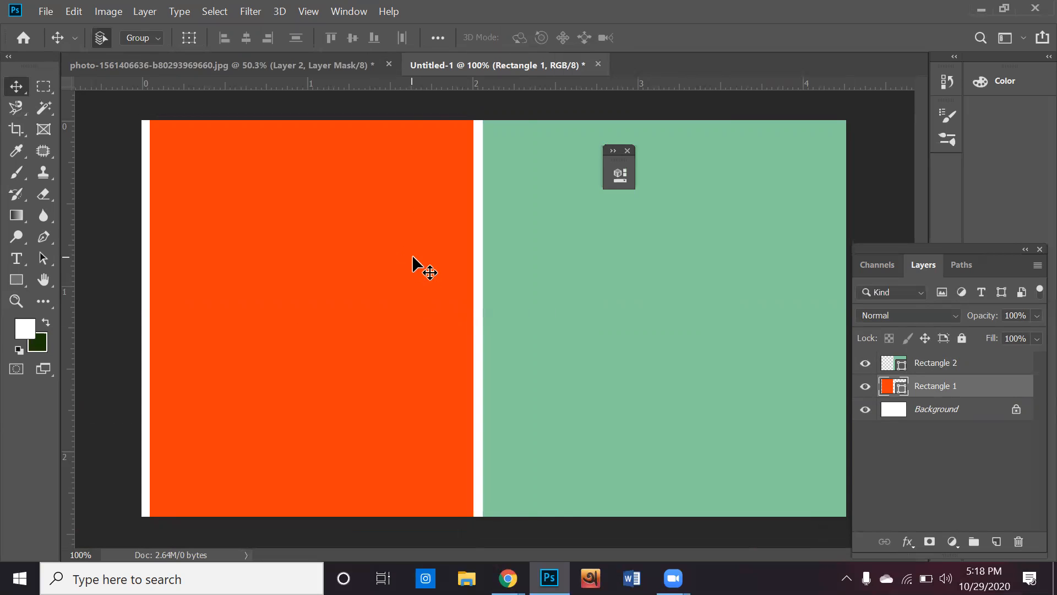
pyautogui.click(555, 265)
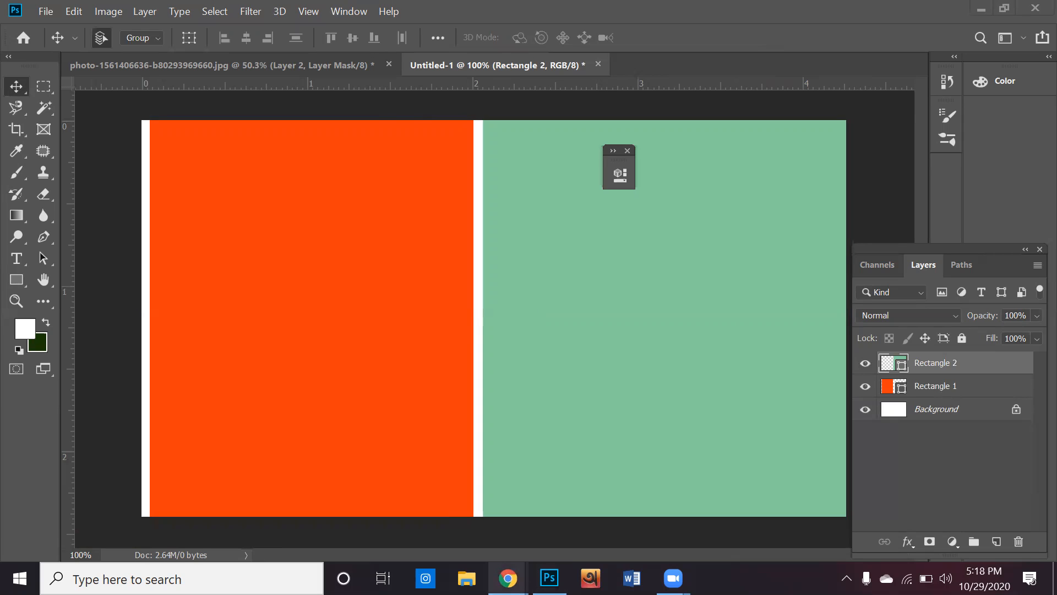
# Start a new document, try the A4 print preset, and switch size units to inches
pyautogui.click(46, 11)
pyautogui.click(70, 31)
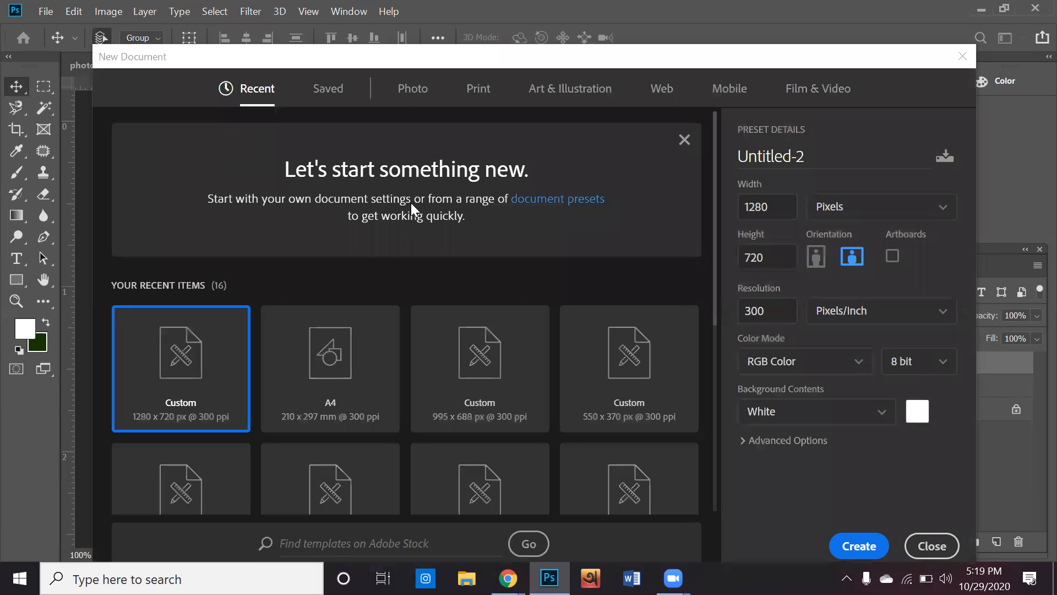
pyautogui.moveTo(786, 208); pyautogui.dragTo(657, 199)
pyautogui.click(853, 208)
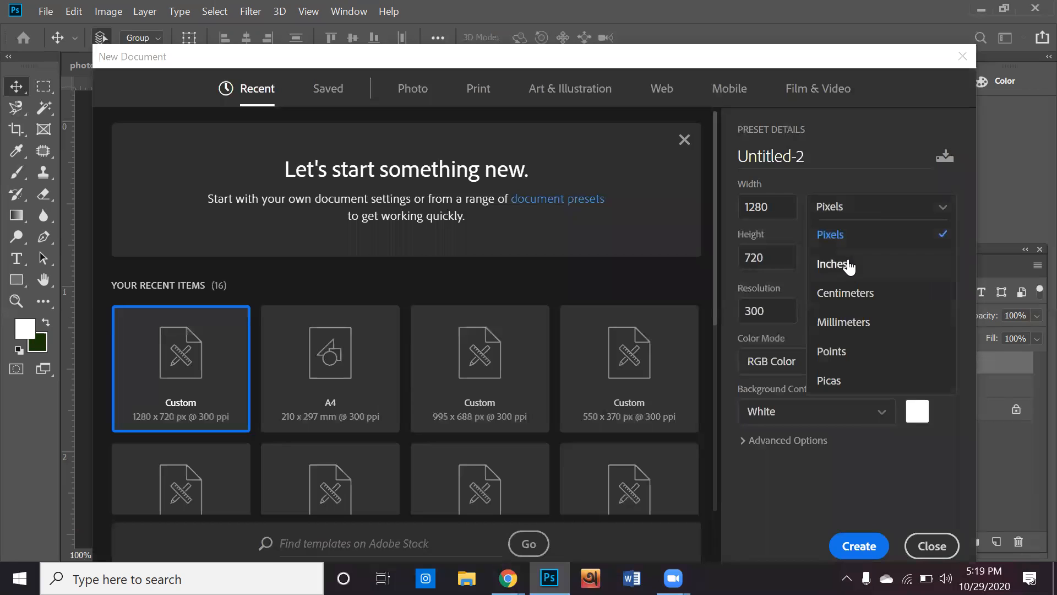
pyautogui.click(479, 89)
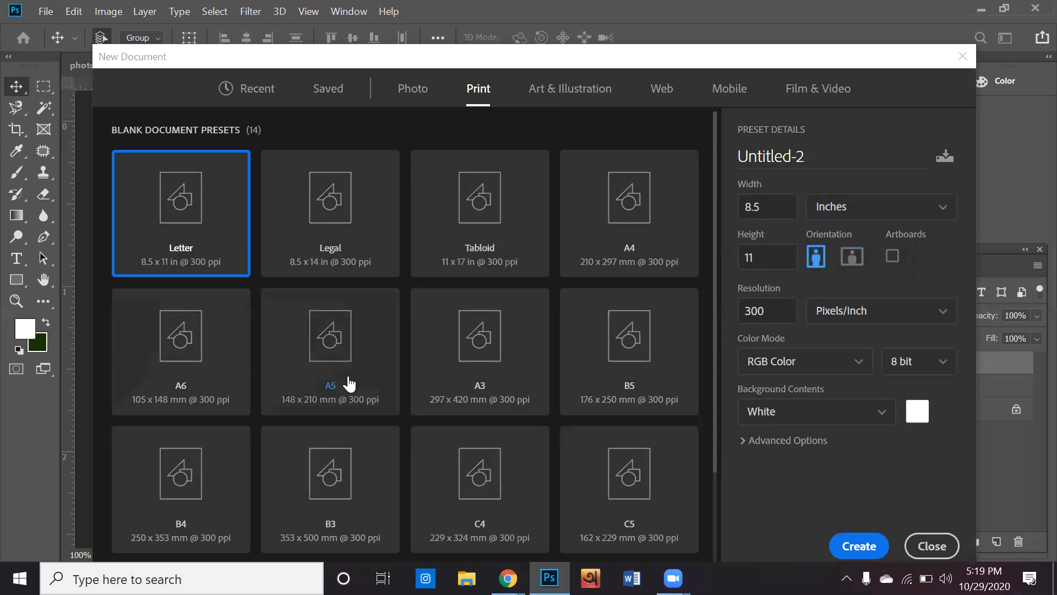
pyautogui.click(642, 241)
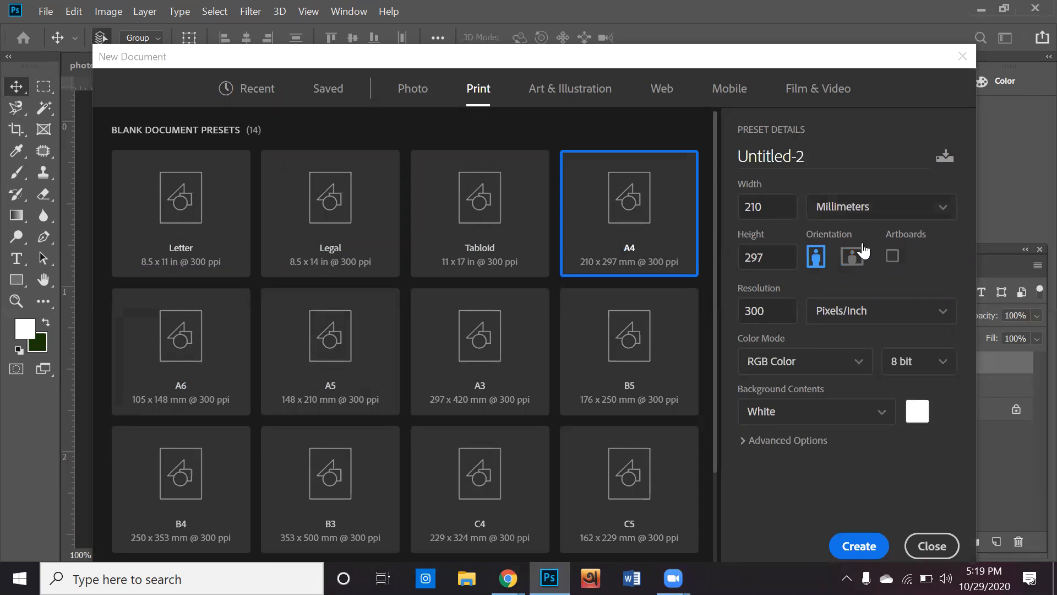
pyautogui.click(859, 210)
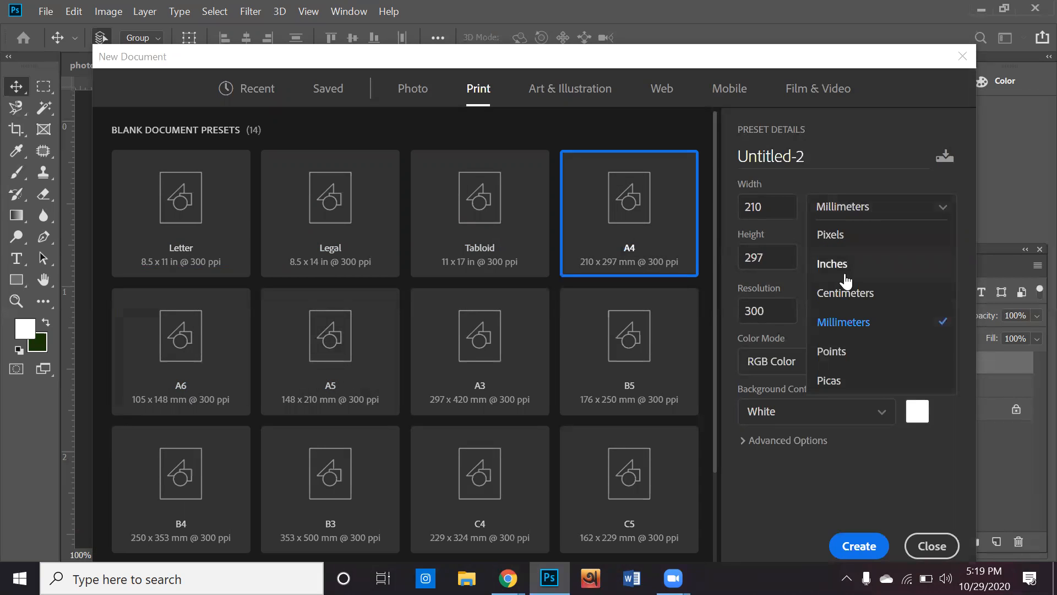
pyautogui.click(846, 276)
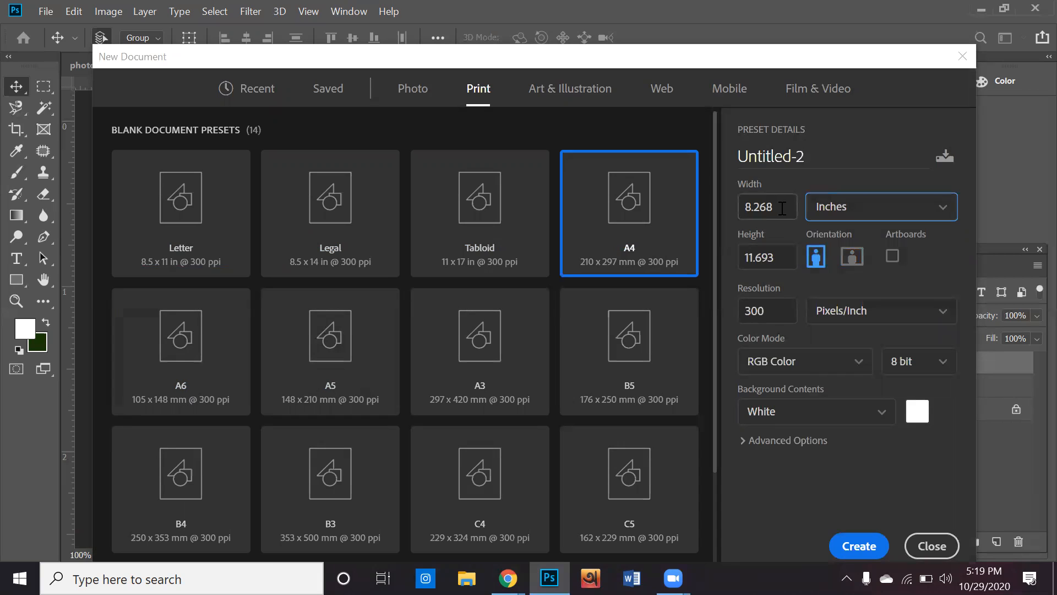
# Set width 17.5 in and height 22.5 in, switch to landscape, and create it
pyautogui.moveTo(777, 208); pyautogui.dragTo(652, 206)
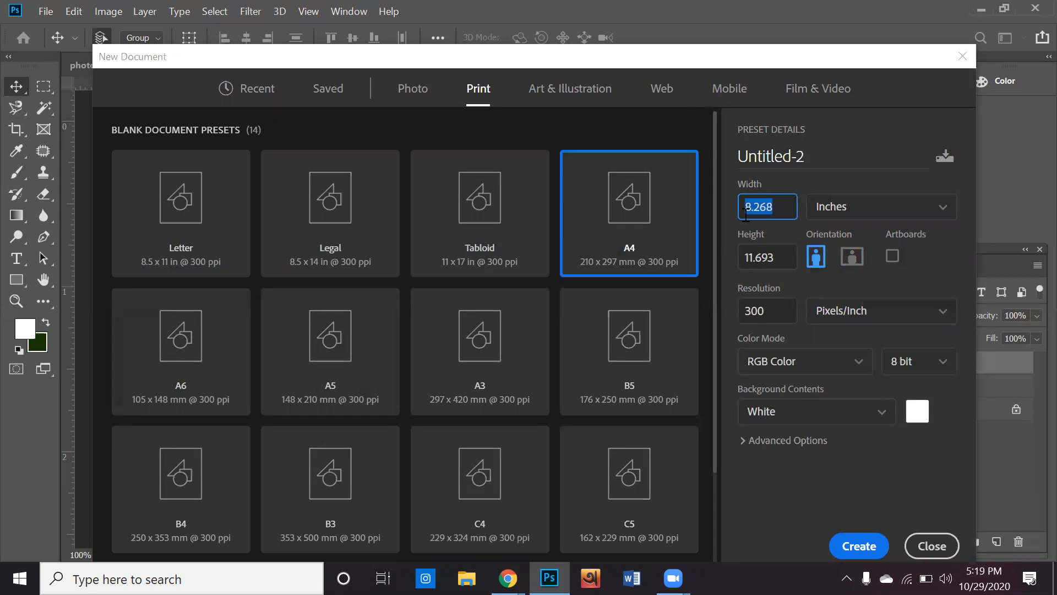
pyautogui.write('8.5')
pyautogui.press('Tab')
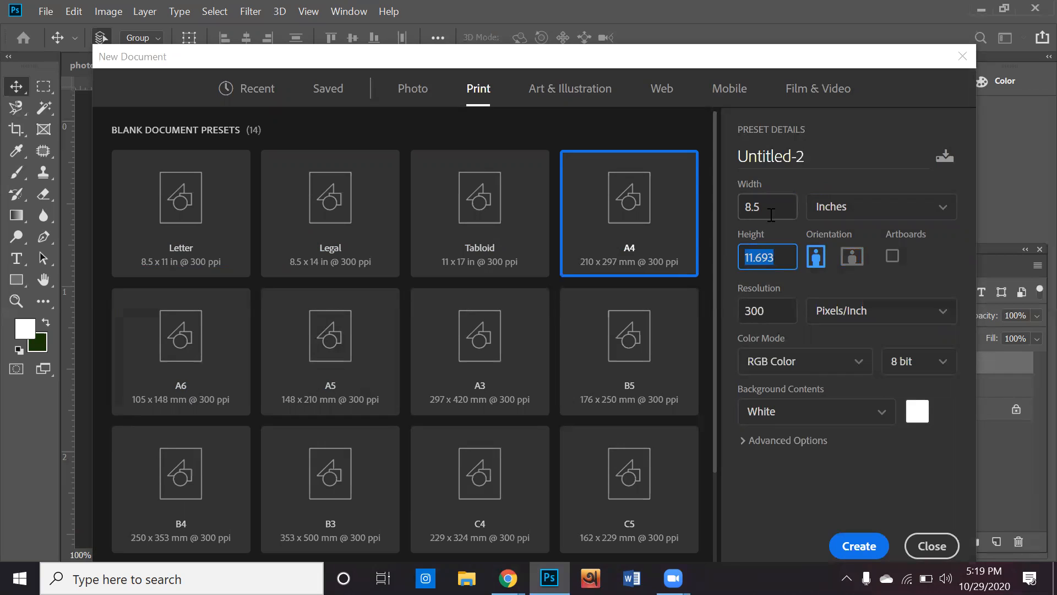
pyautogui.click(770, 215)
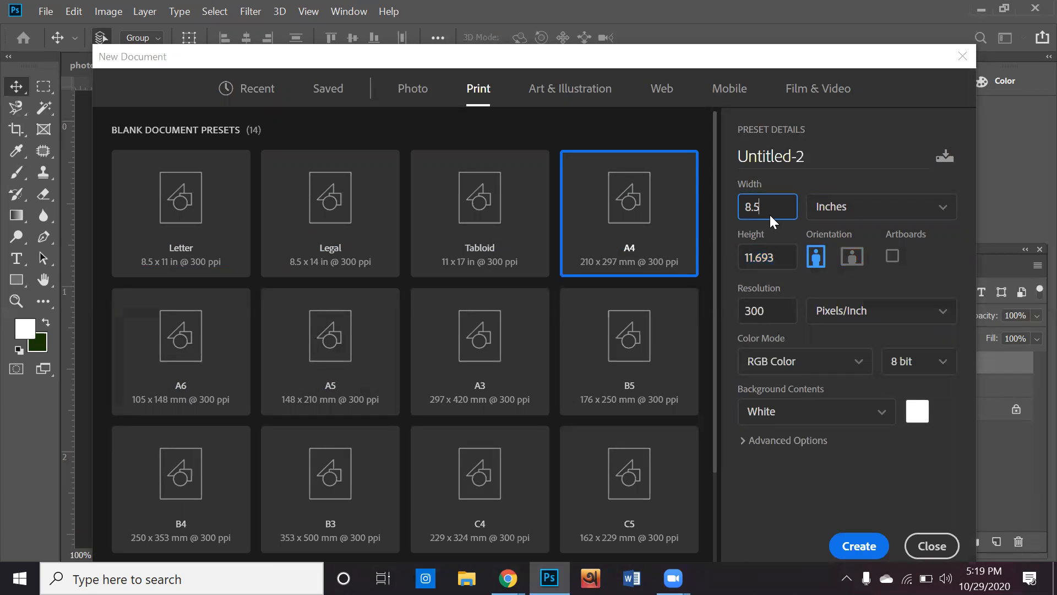
pyautogui.moveTo(756, 214); pyautogui.dragTo(755, 213)
pyautogui.hotkey('ctrl', 'a')
pyautogui.write('17.5')
pyautogui.press('Tab')
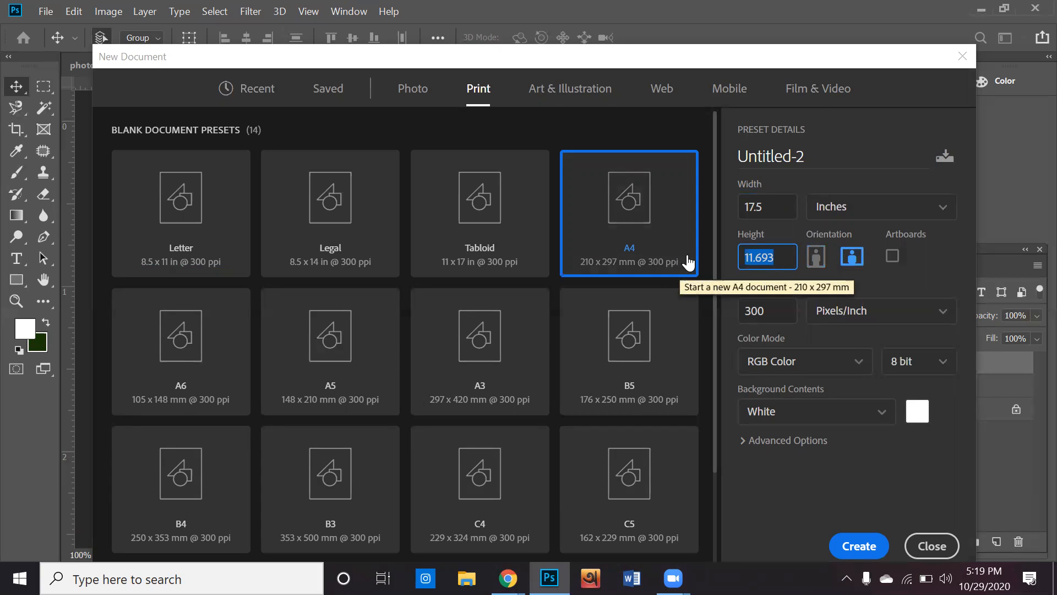
pyautogui.write('22.5')
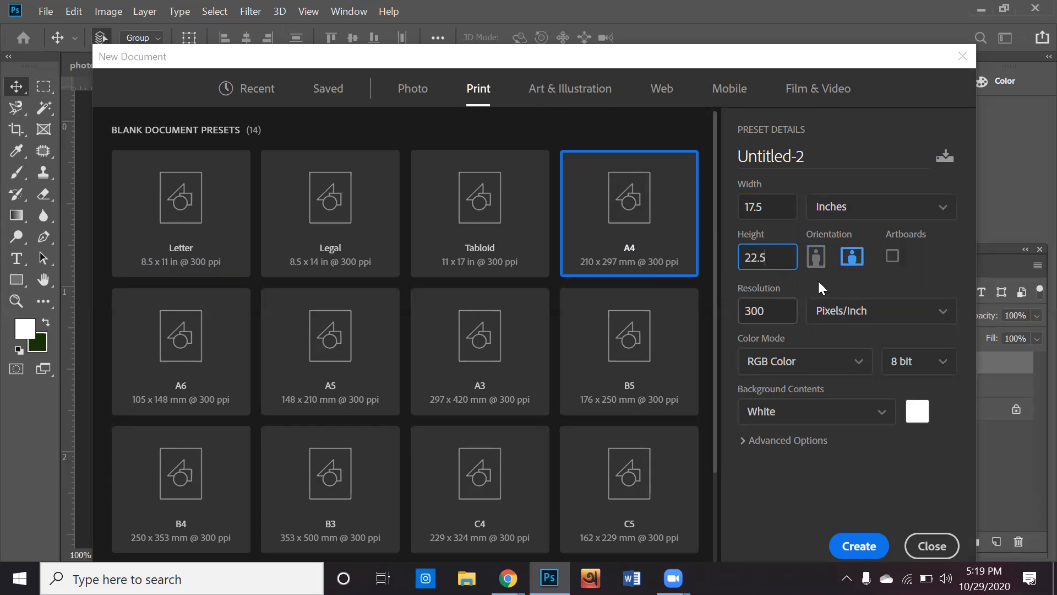
pyautogui.click(853, 263)
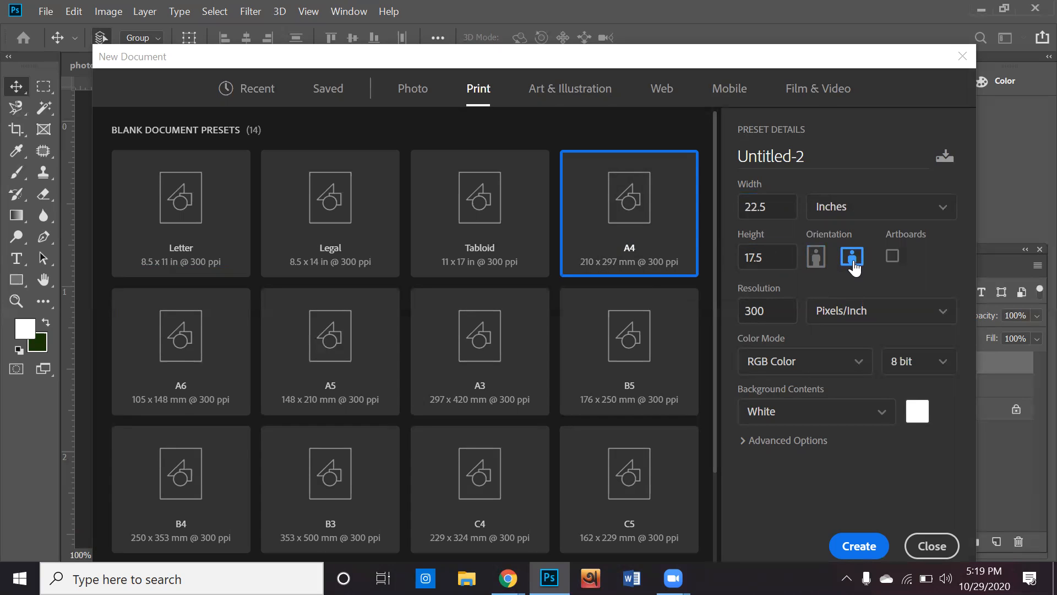
pyautogui.click(857, 544)
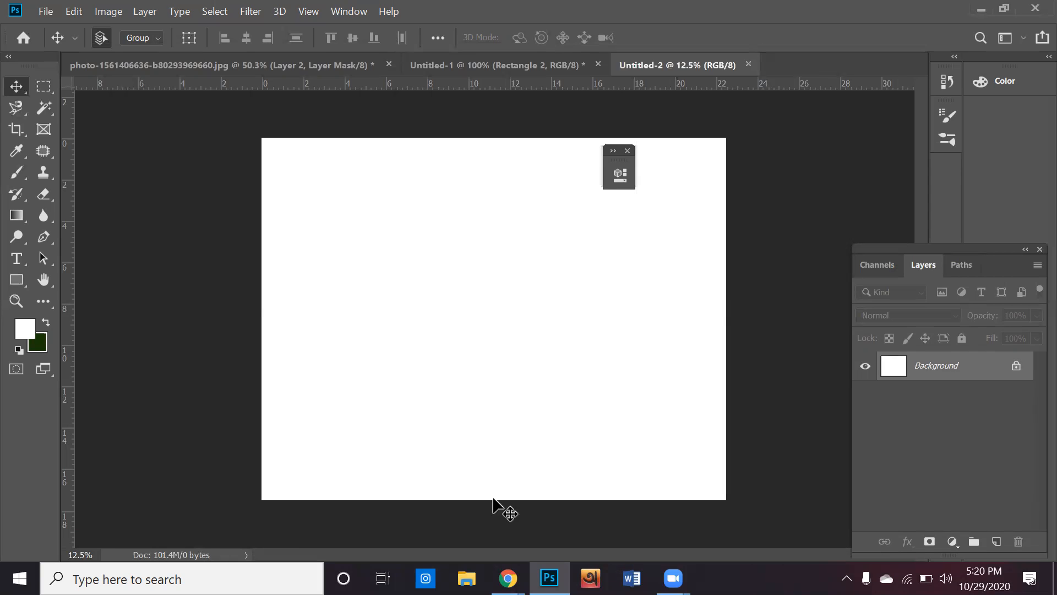
# Pick the Rectangle tool and check the ruler's measurement units
pyautogui.click(21, 282)
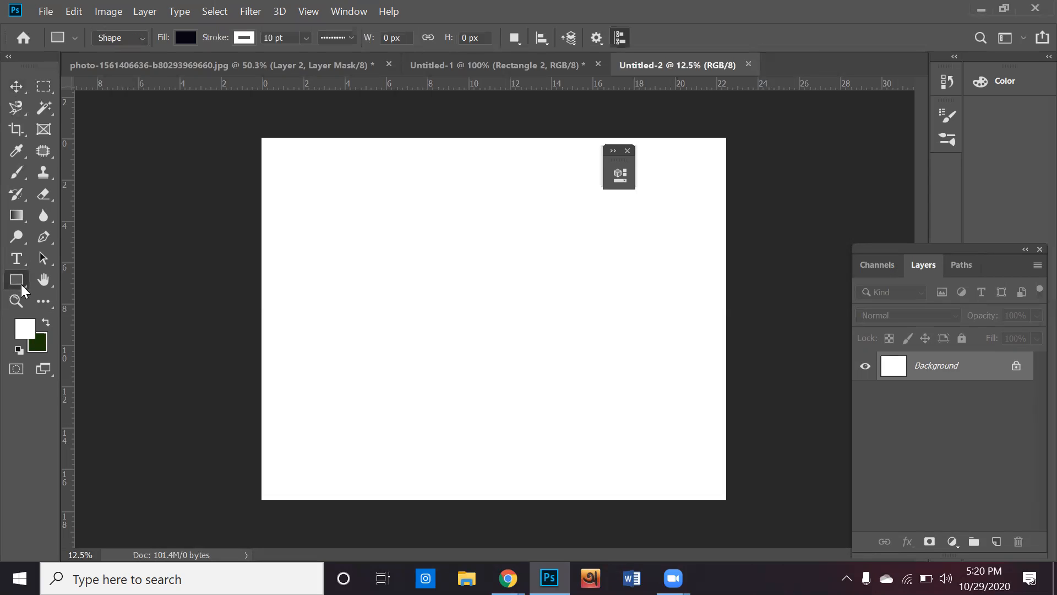
pyautogui.click(463, 280)
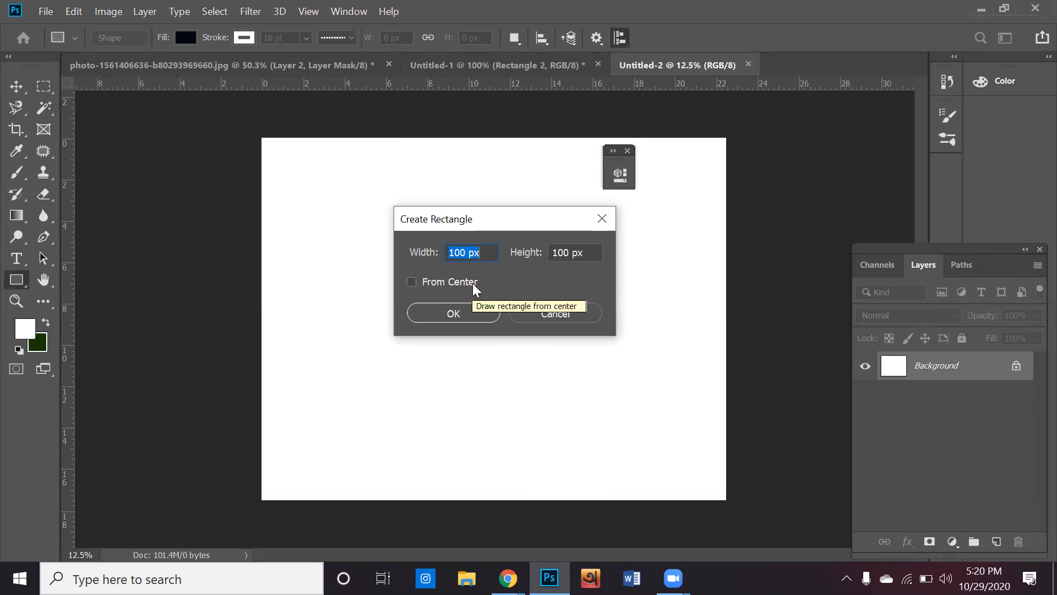
pyautogui.click(547, 319)
pyautogui.rightClick(515, 87)
pyautogui.click(471, 81)
# Create a rectangle of 8.5 in × 11 in, drawn from its centre
pyautogui.click(493, 295)
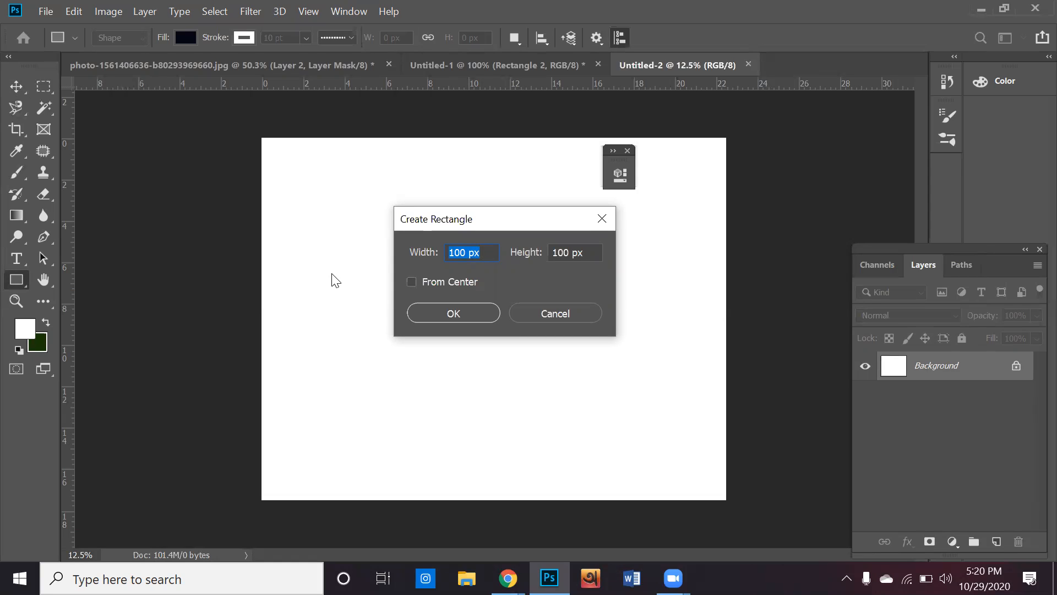
pyautogui.write('8.5 inch')
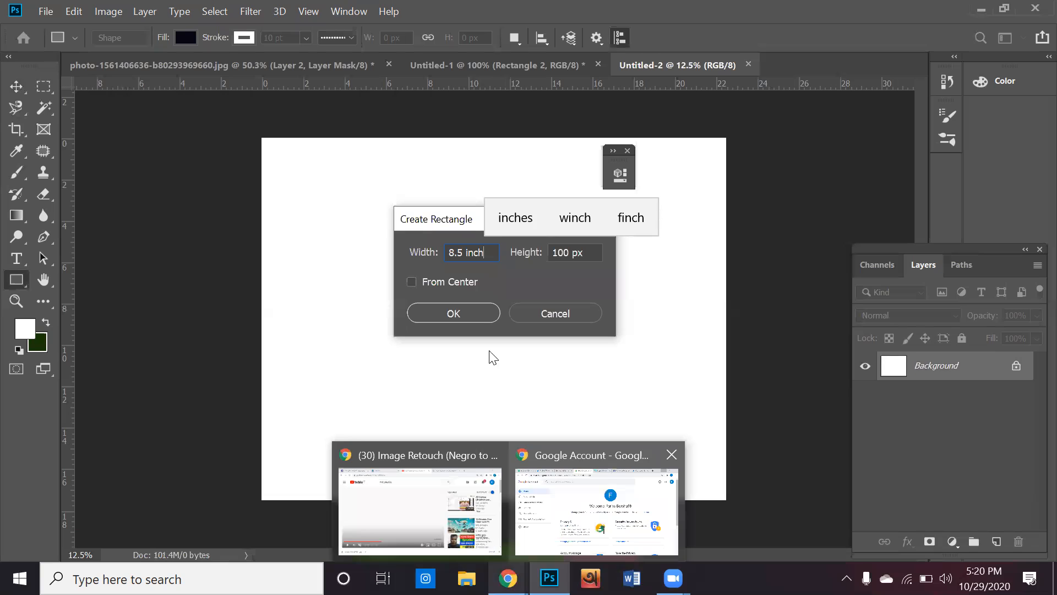
pyautogui.click(516, 220)
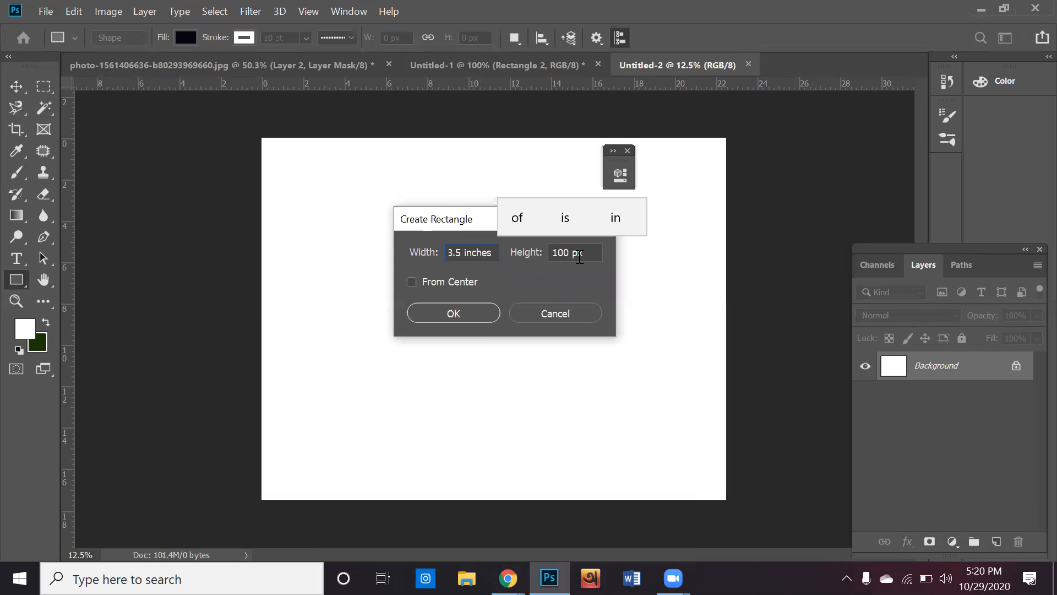
pyautogui.press('Tab')
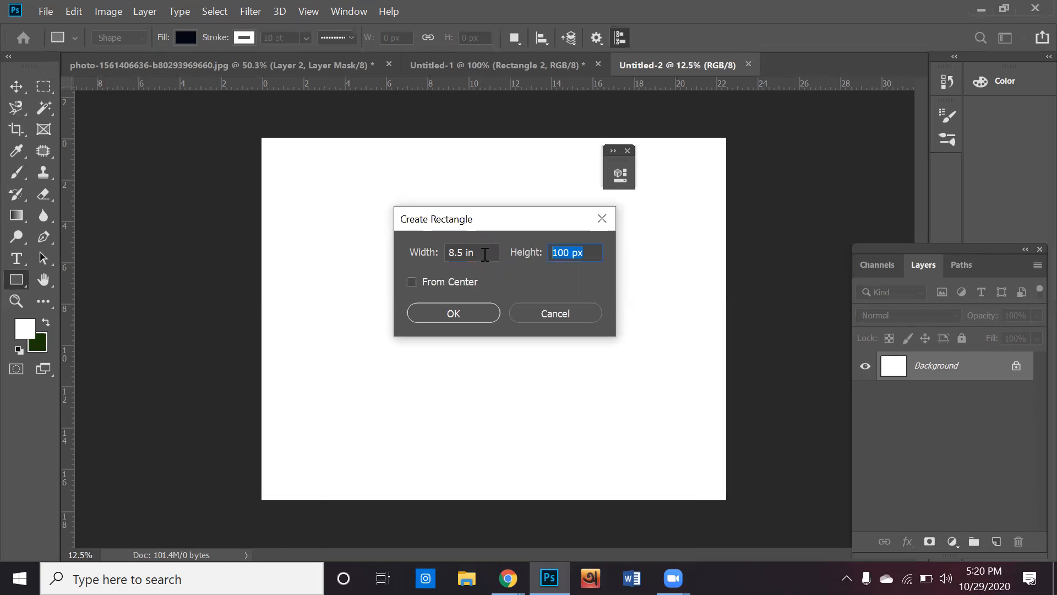
pyautogui.write('11 in')
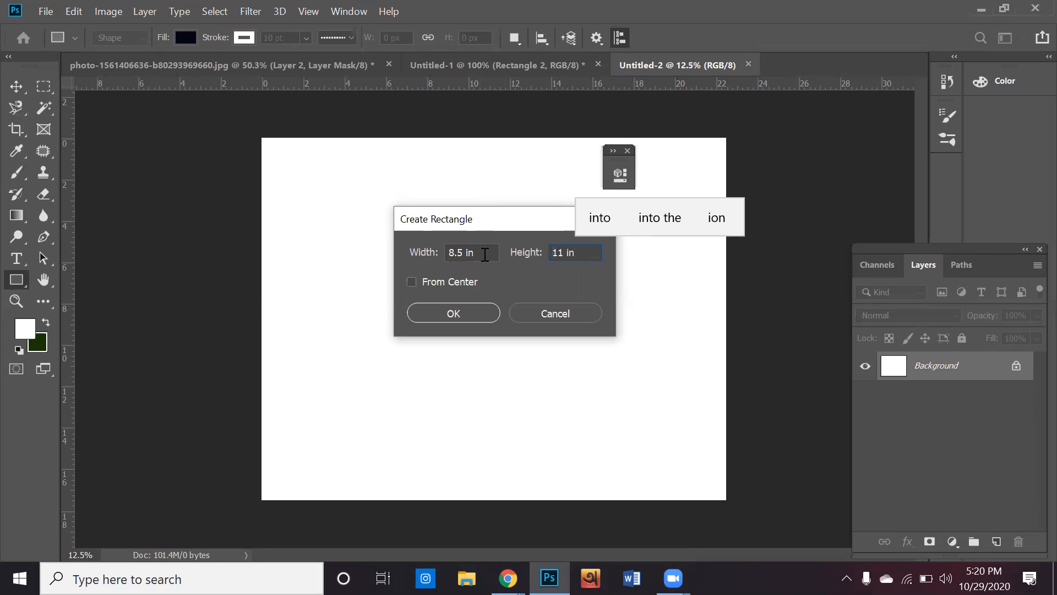
pyautogui.write('c')
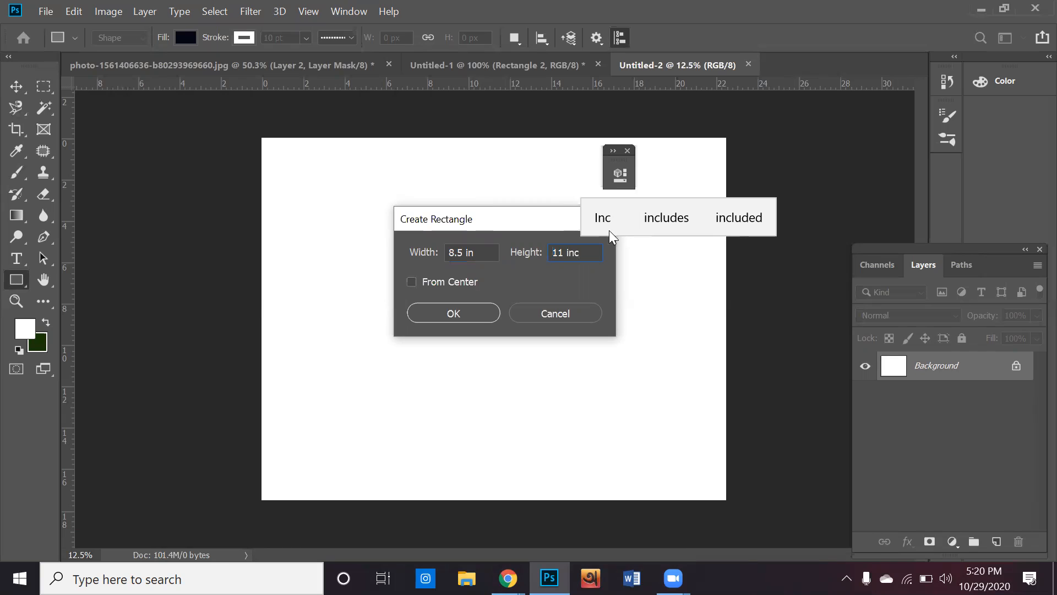
pyautogui.press('BackSpace')
pyautogui.press('BackSpace')
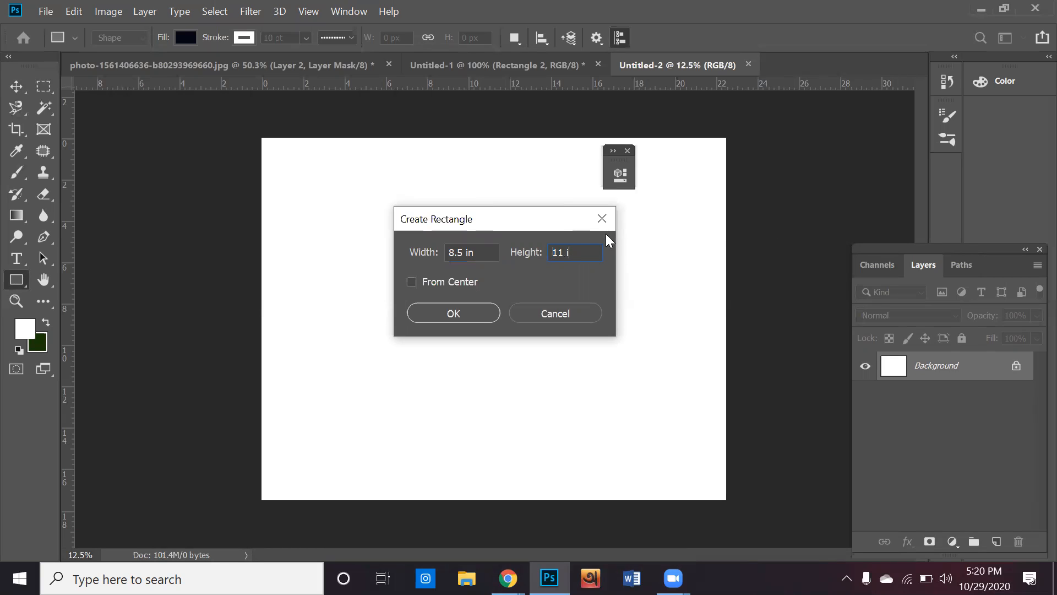
pyautogui.write('n')
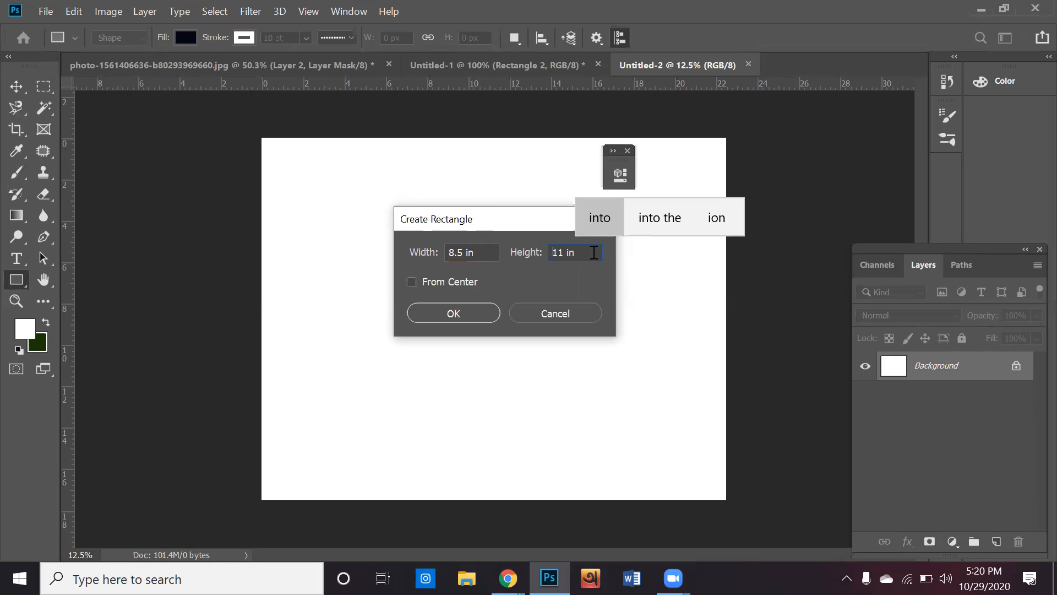
pyautogui.hotkey('ctrl', 'a')
pyautogui.click(438, 282)
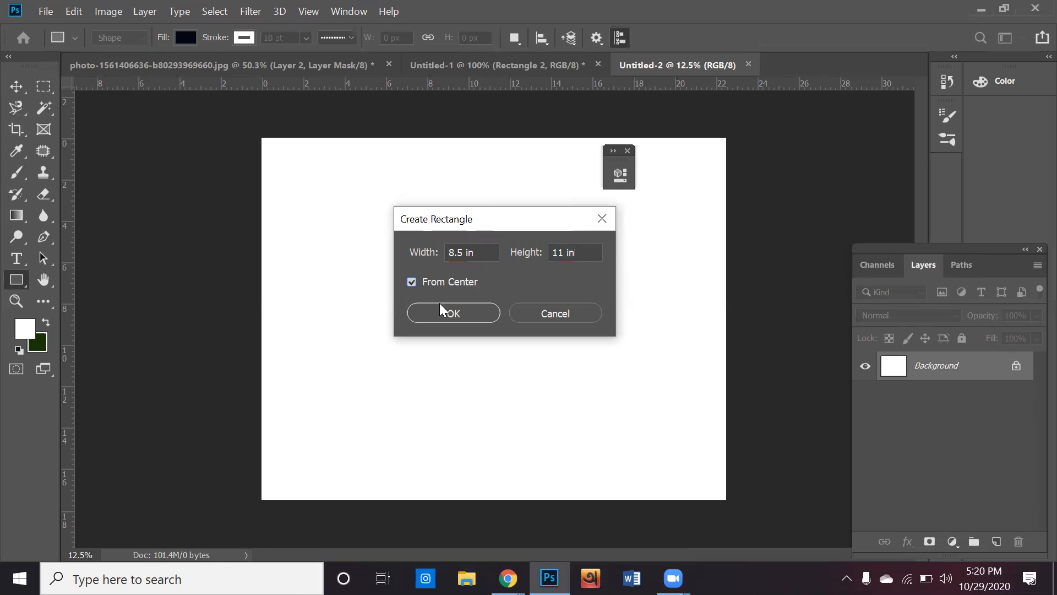
pyautogui.click(444, 311)
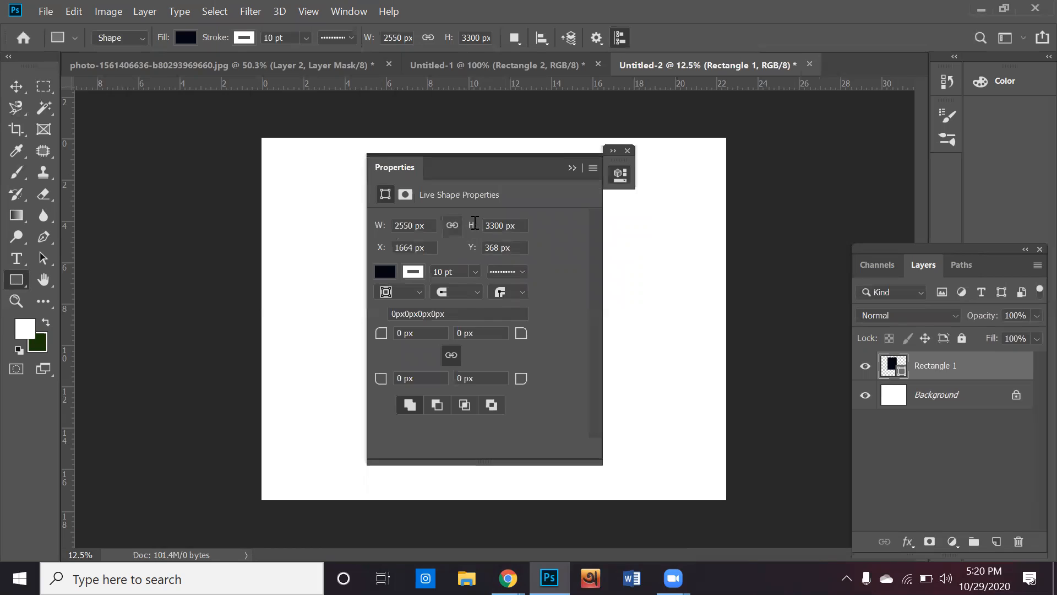
# Move the dark rectangle toward the canvas's left side
pyautogui.moveTo(530, 157); pyautogui.dragTo(727, 201)
pyautogui.click(16, 86)
pyautogui.moveTo(455, 345); pyautogui.dragTo(369, 365)
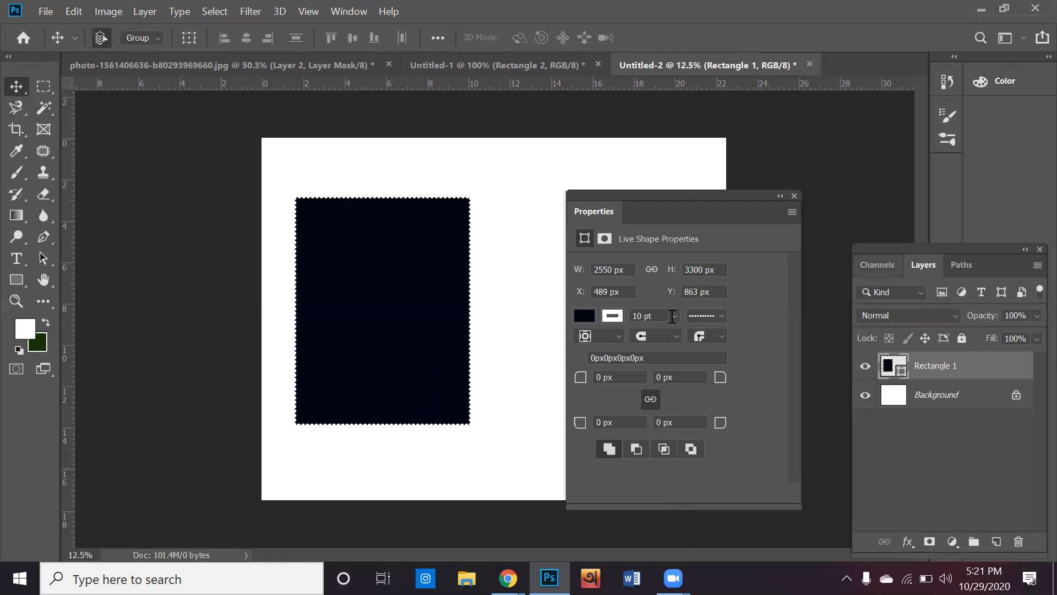
# Remove the rectangle's stroke and snap it to the top-left corner at 0, 0
pyautogui.click(721, 316)
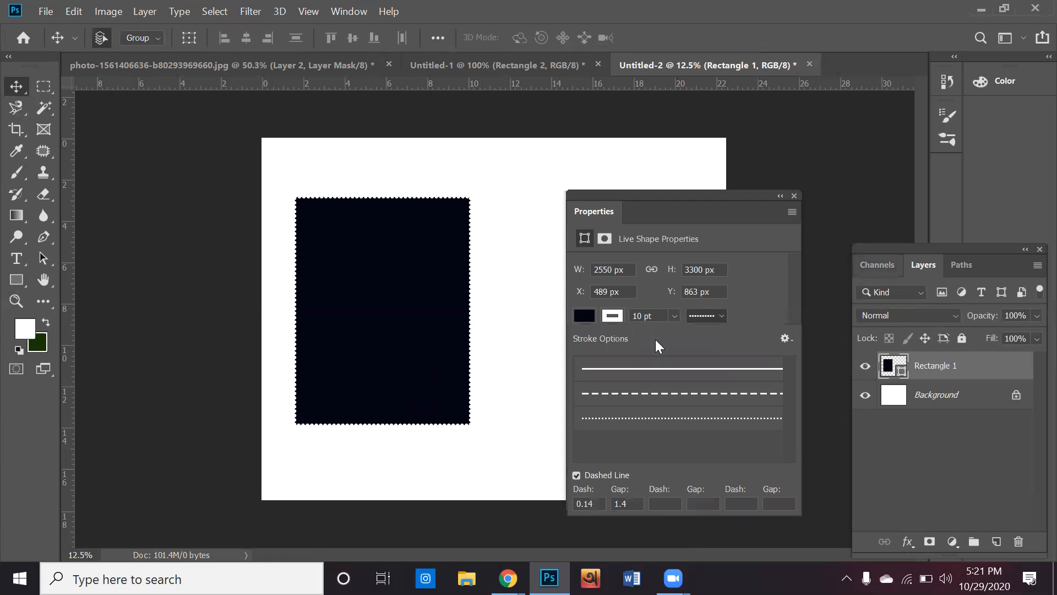
pyautogui.click(607, 313)
pyautogui.click(606, 313)
pyautogui.click(594, 330)
pyautogui.click(397, 222)
pyautogui.moveTo(396, 222); pyautogui.dragTo(375, 189)
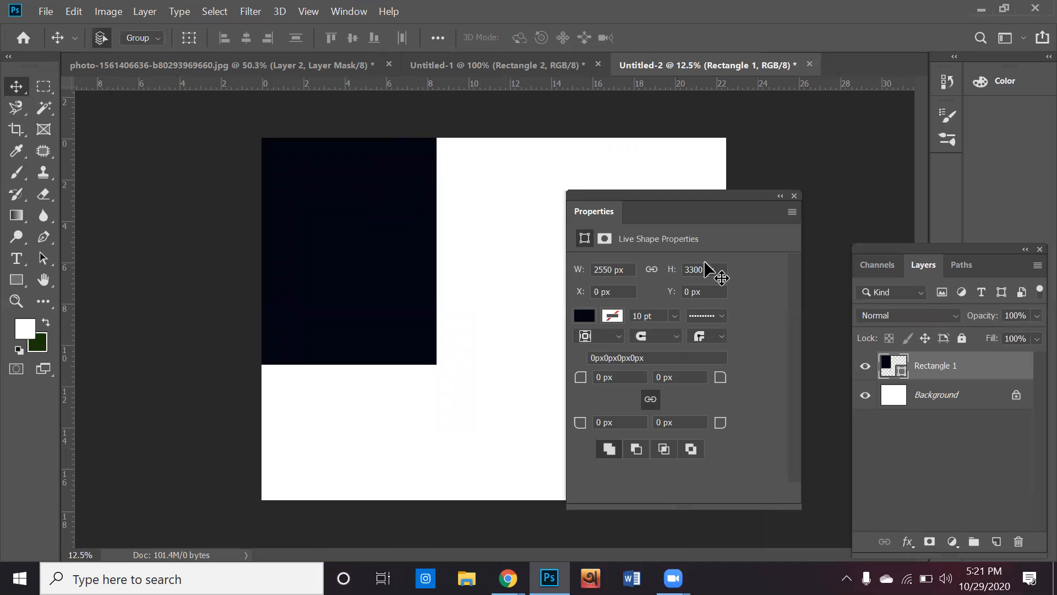
pyautogui.click(794, 196)
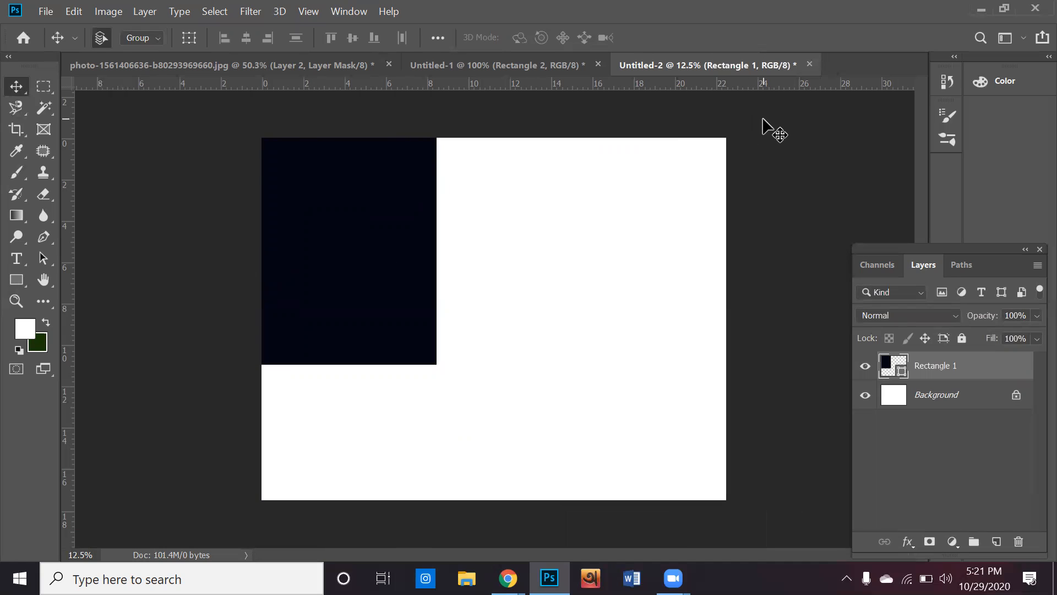
# Close Untitled-2 and the earlier blank document without saving
pyautogui.click(810, 64)
pyautogui.click(560, 241)
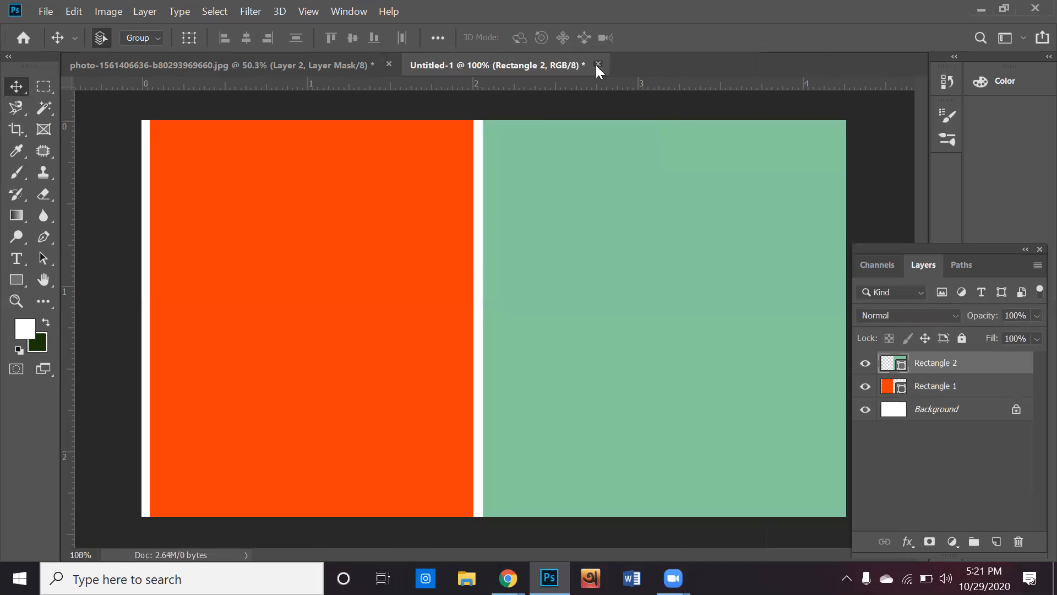
pyautogui.click(597, 65)
pyautogui.click(582, 240)
# Create a new document 22.5 in wide by 8.5 in high
pyautogui.click(45, 11)
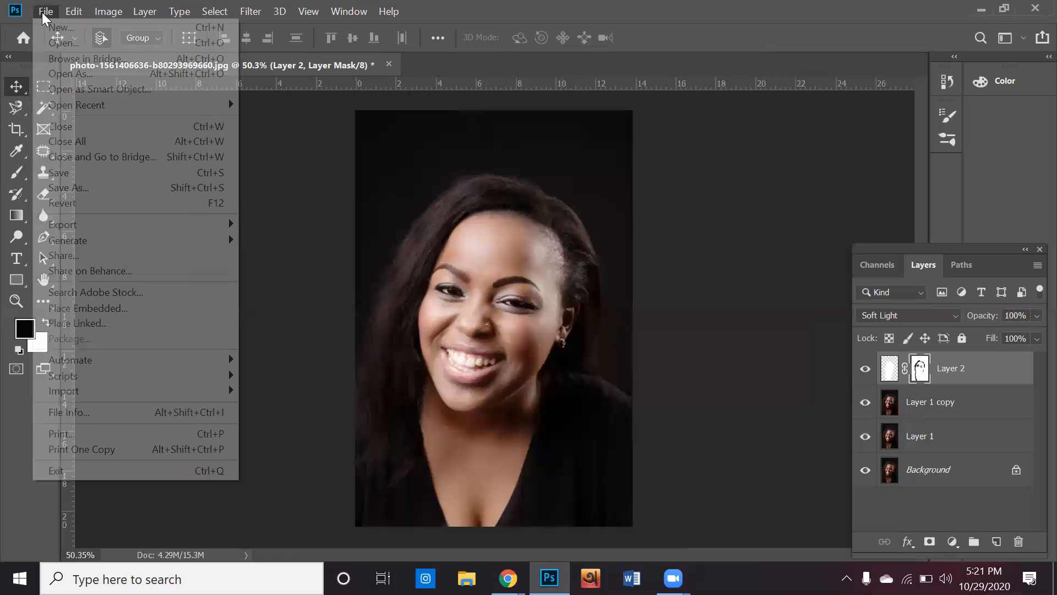
pyautogui.click(57, 25)
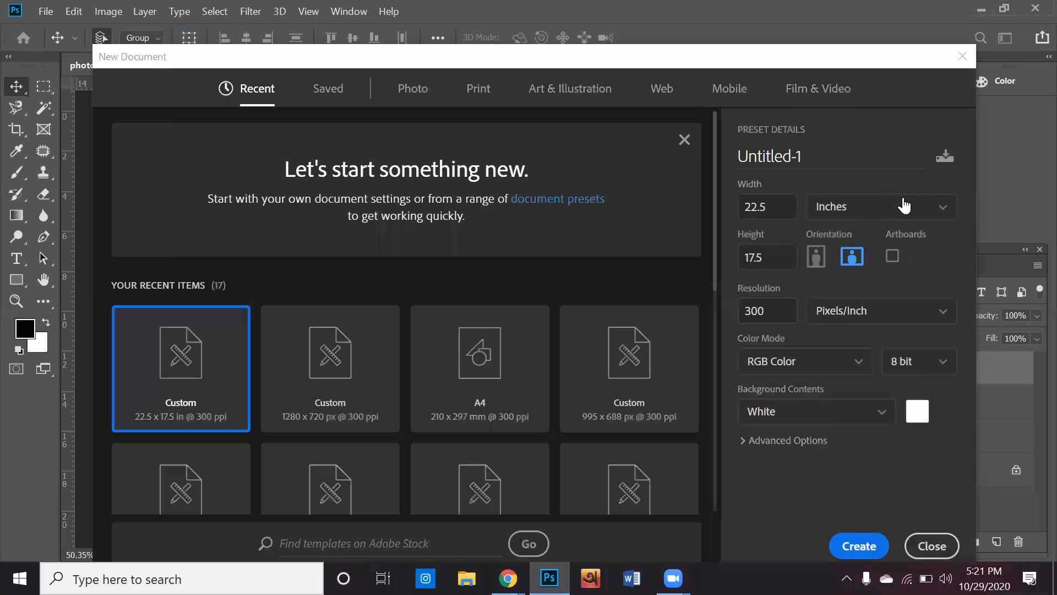
pyautogui.click(790, 202)
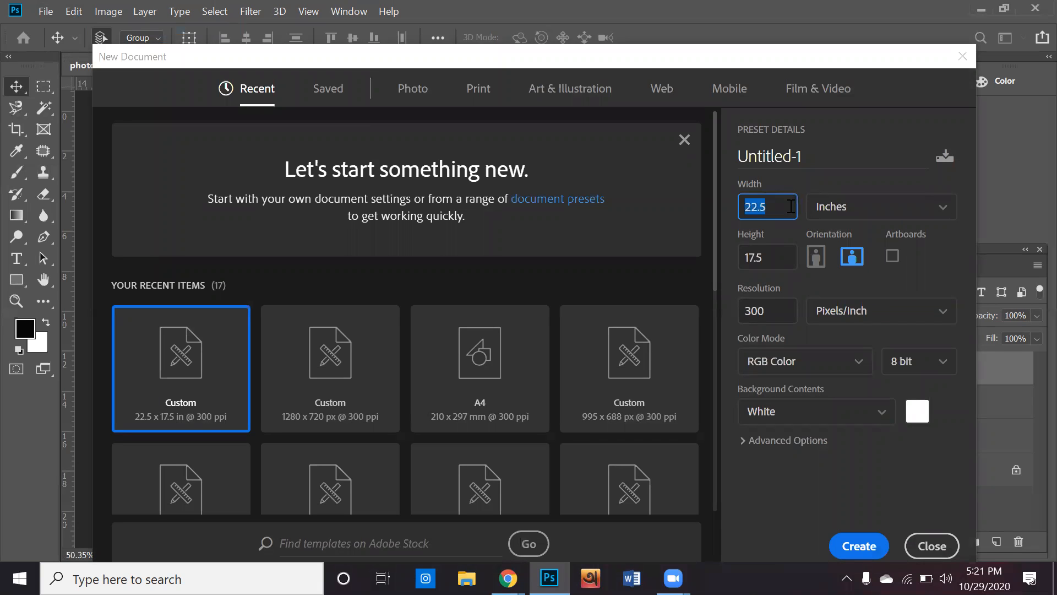
pyautogui.click(768, 257)
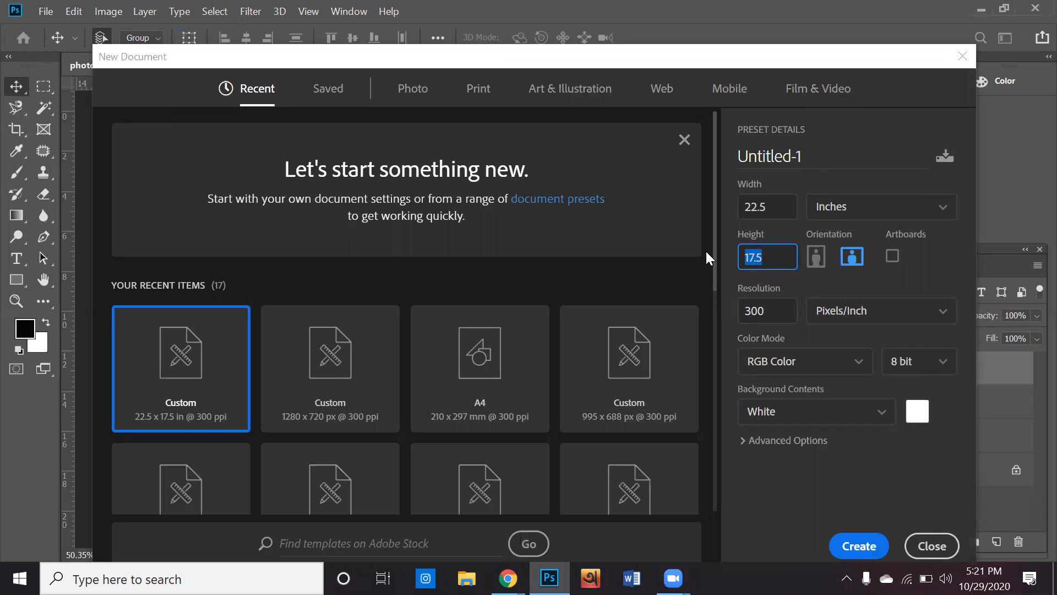
pyautogui.write('8.5')
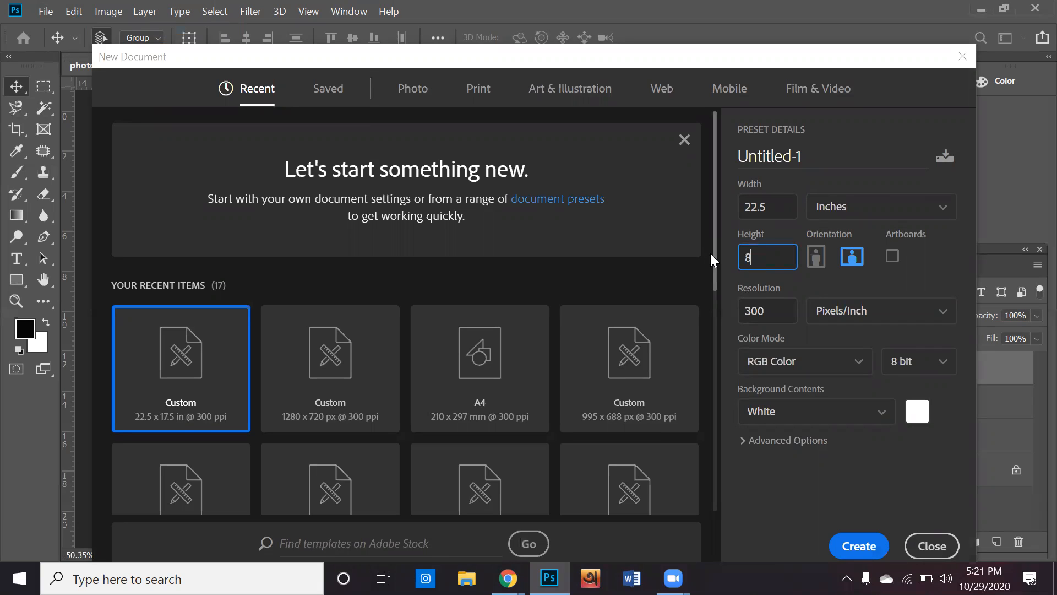
pyautogui.click(778, 202)
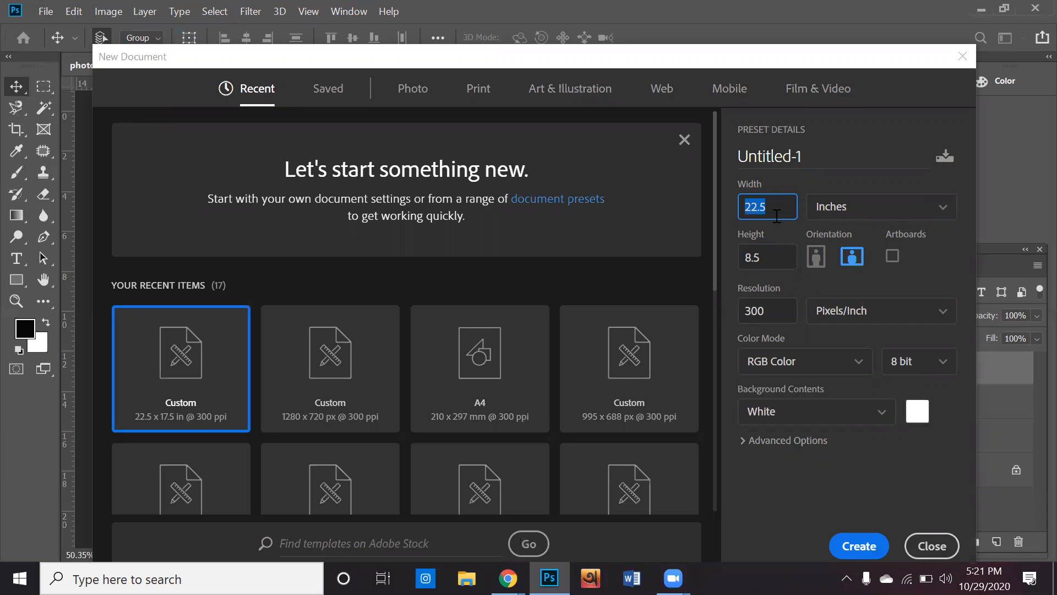
pyautogui.write('22.5')
pyautogui.click(854, 264)
pyautogui.click(879, 547)
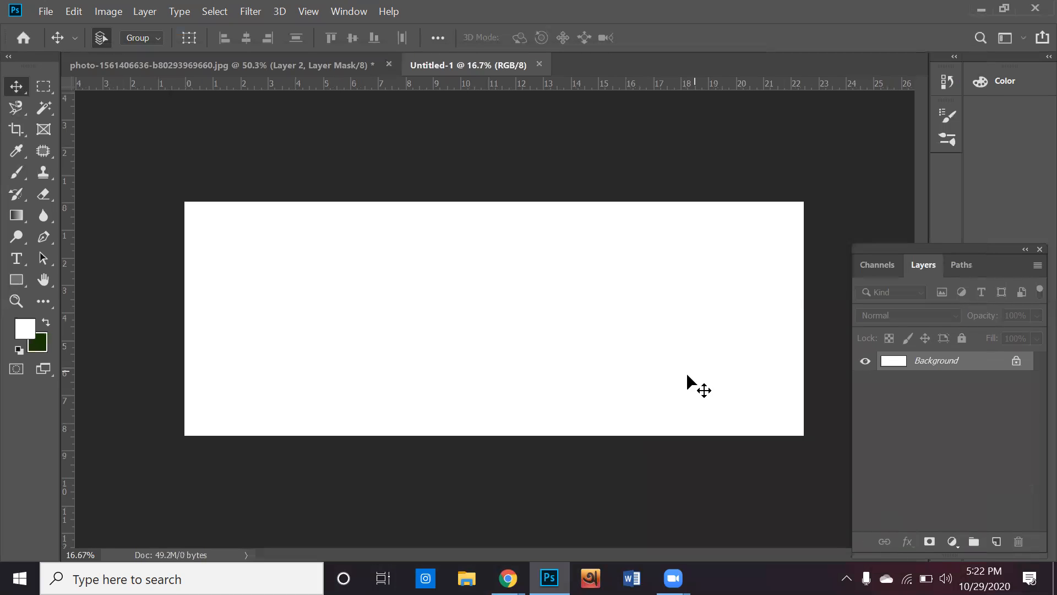
# Try moving the locked background, then draw a test rectangle and undo it
pyautogui.moveTo(483, 410)
pyautogui.mouseDown()
pyautogui.moveTo(490, 400)
pyautogui.moveTo(480, 424)
pyautogui.mouseUp()
pyautogui.click(692, 281)
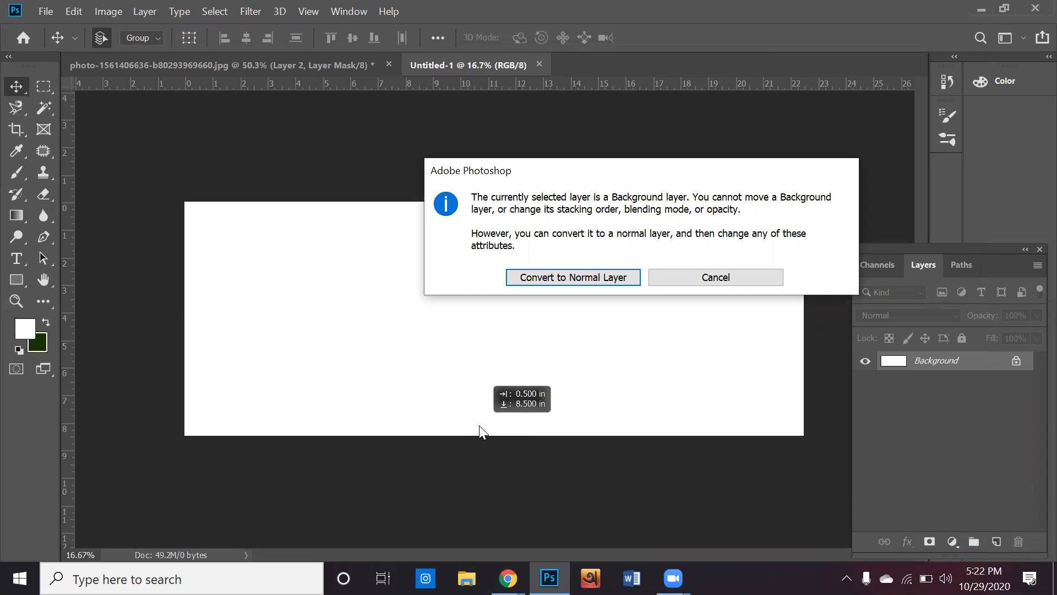
pyautogui.click(724, 273)
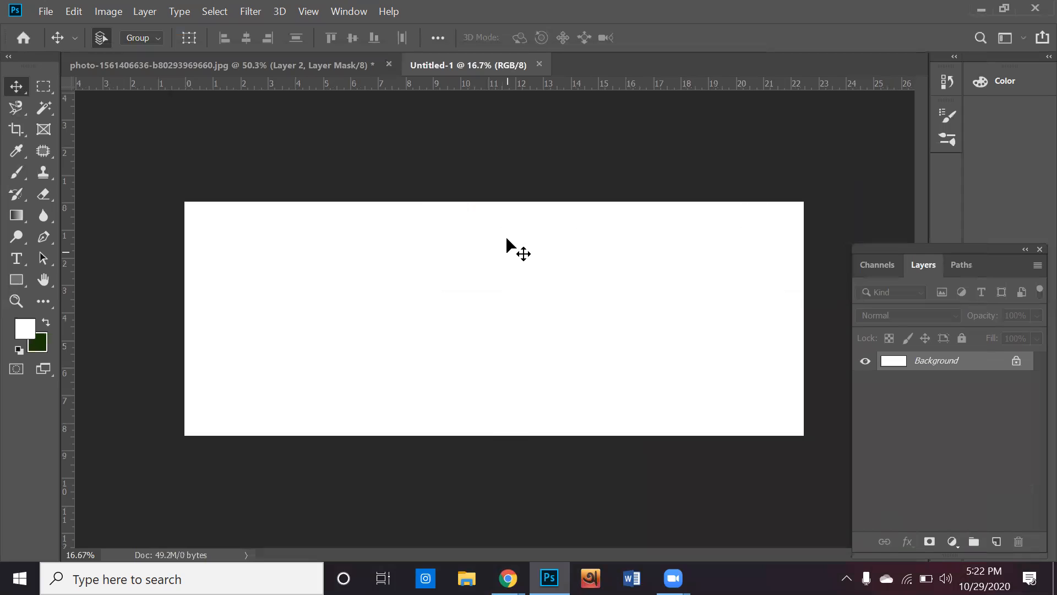
pyautogui.click(41, 89)
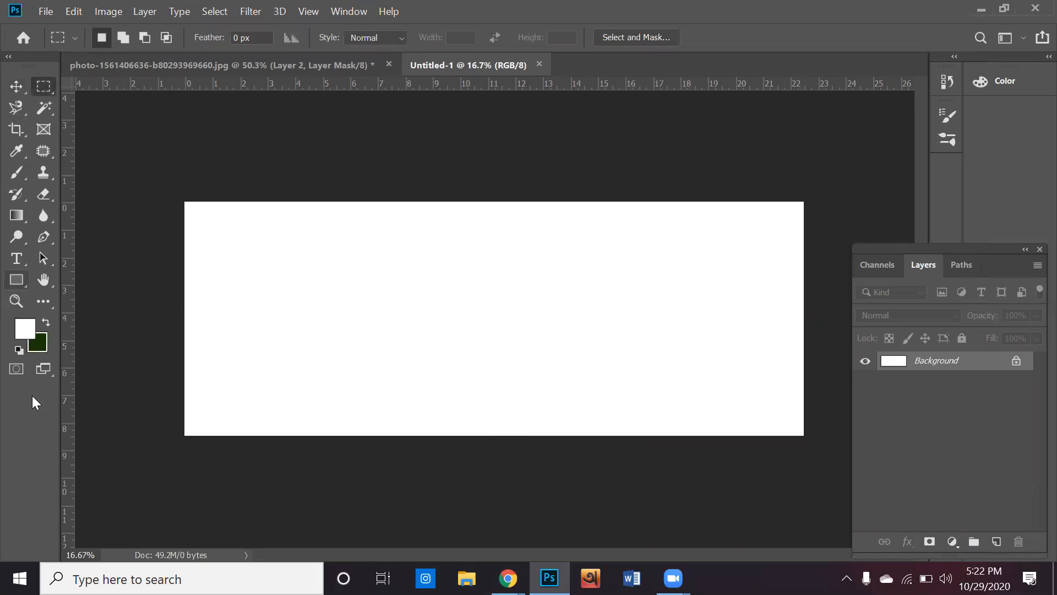
pyautogui.click(16, 282)
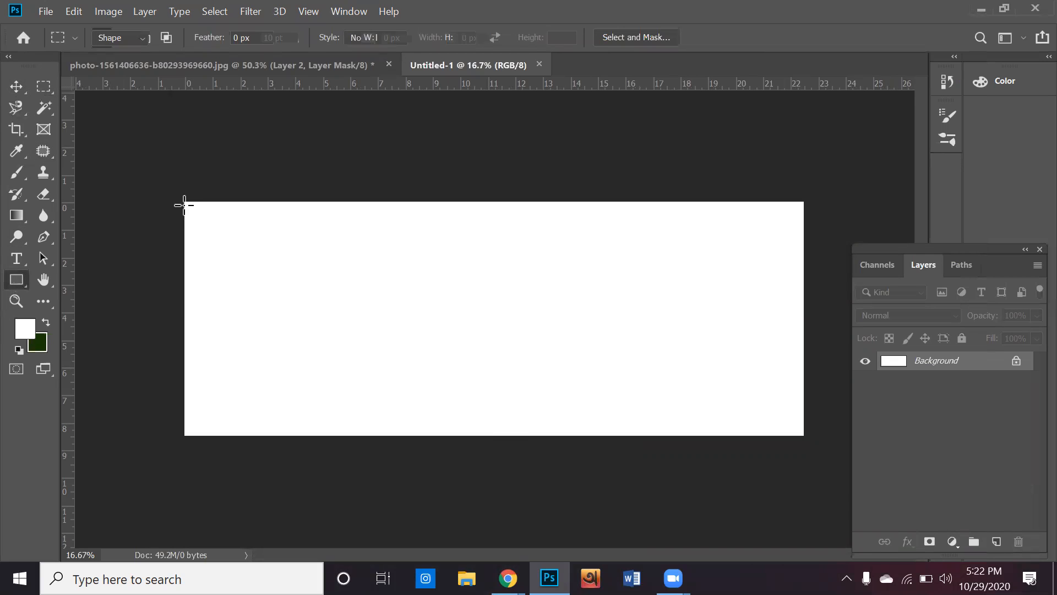
pyautogui.moveTo(185, 203); pyautogui.dragTo(320, 278)
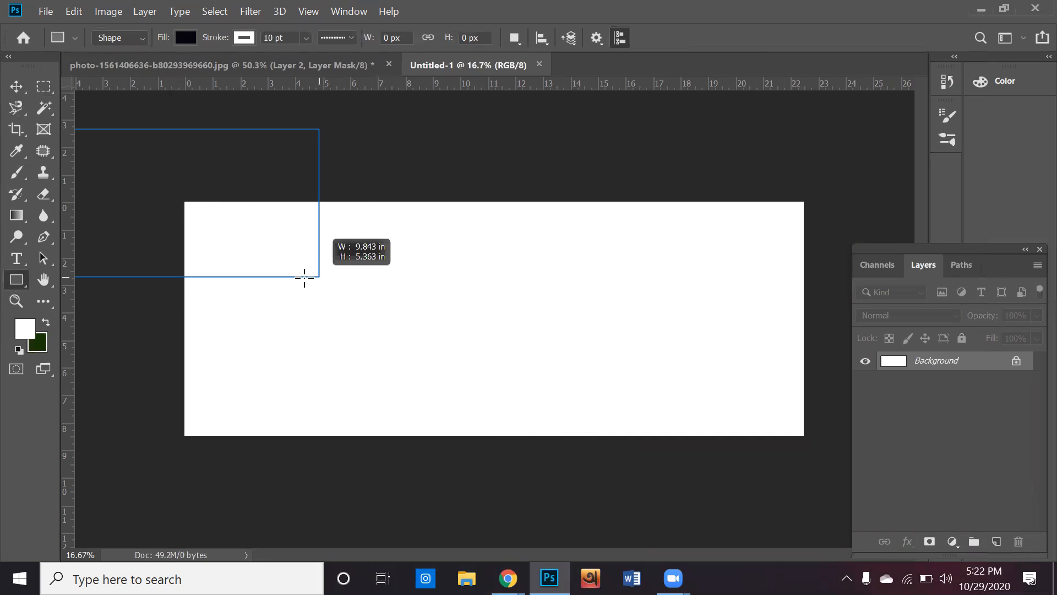
pyautogui.hotkey('ctrl', 'z')
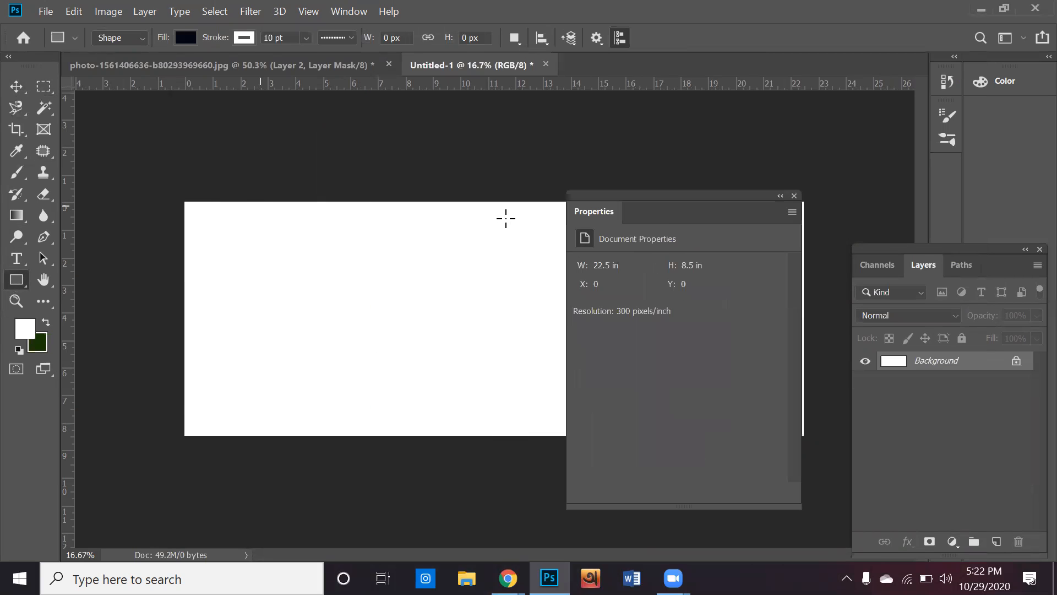
# Close the Properties panel and close Untitled-1 without saving
pyautogui.click(793, 196)
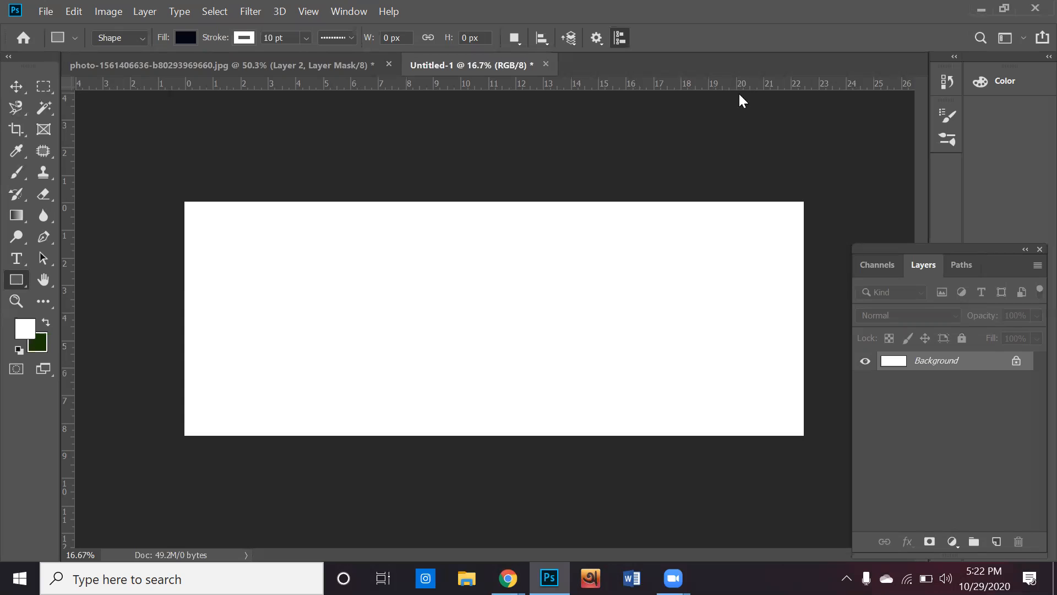
pyautogui.click(546, 65)
pyautogui.click(603, 237)
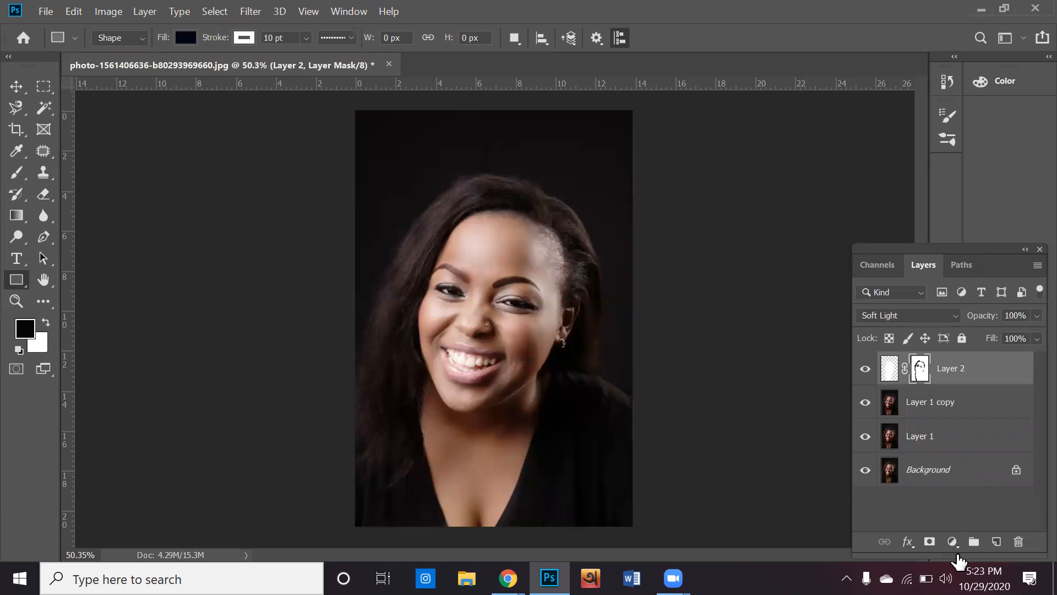
# Add a Selective Color adjustment layer and target its Whites range
pyautogui.click(952, 542)
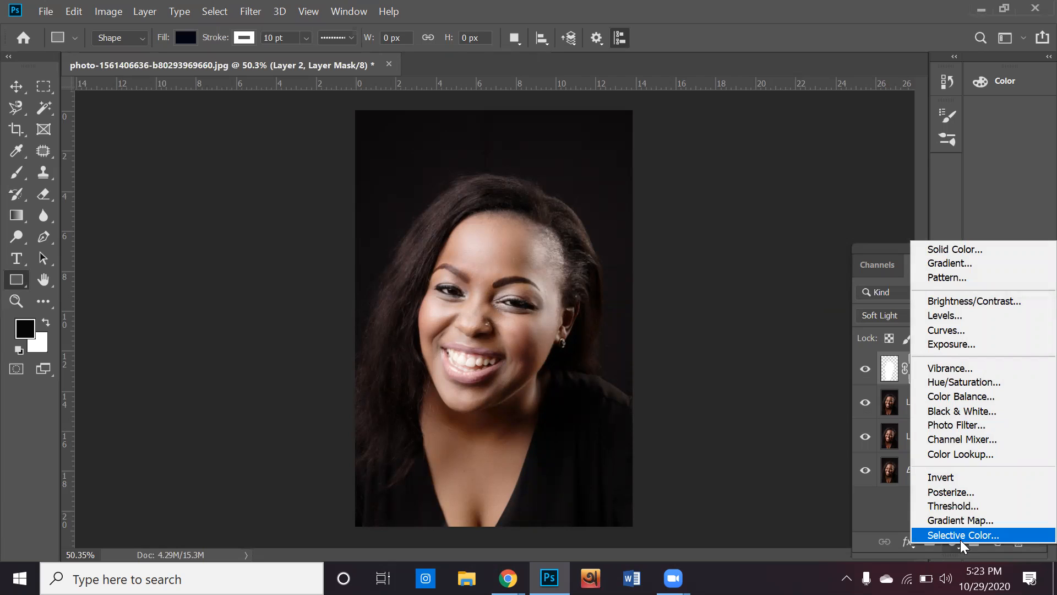
pyautogui.click(952, 542)
pyautogui.click(951, 542)
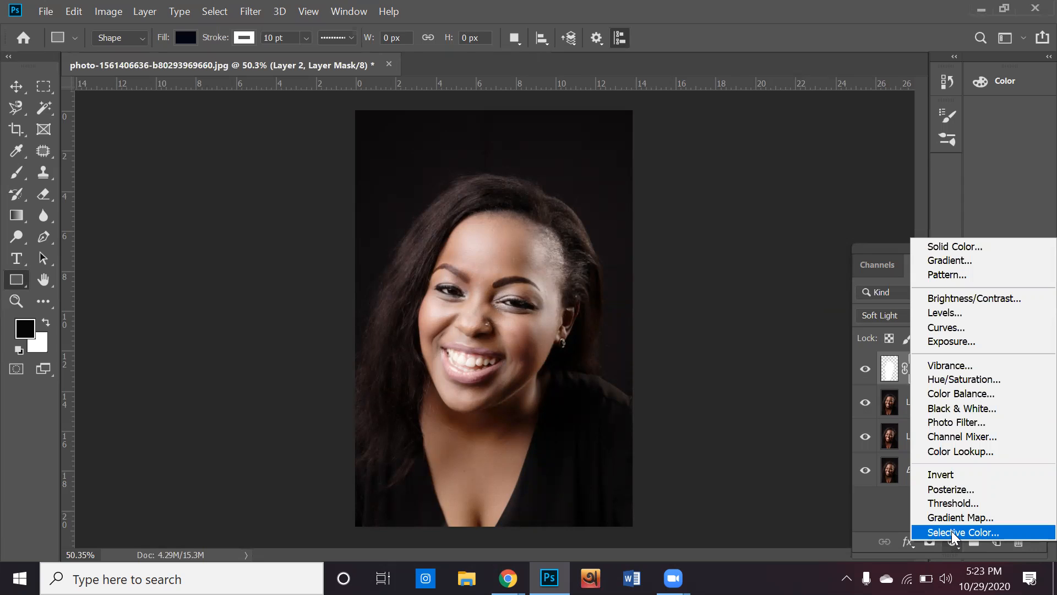
pyautogui.click(951, 531)
pyautogui.moveTo(681, 196); pyautogui.dragTo(743, 144)
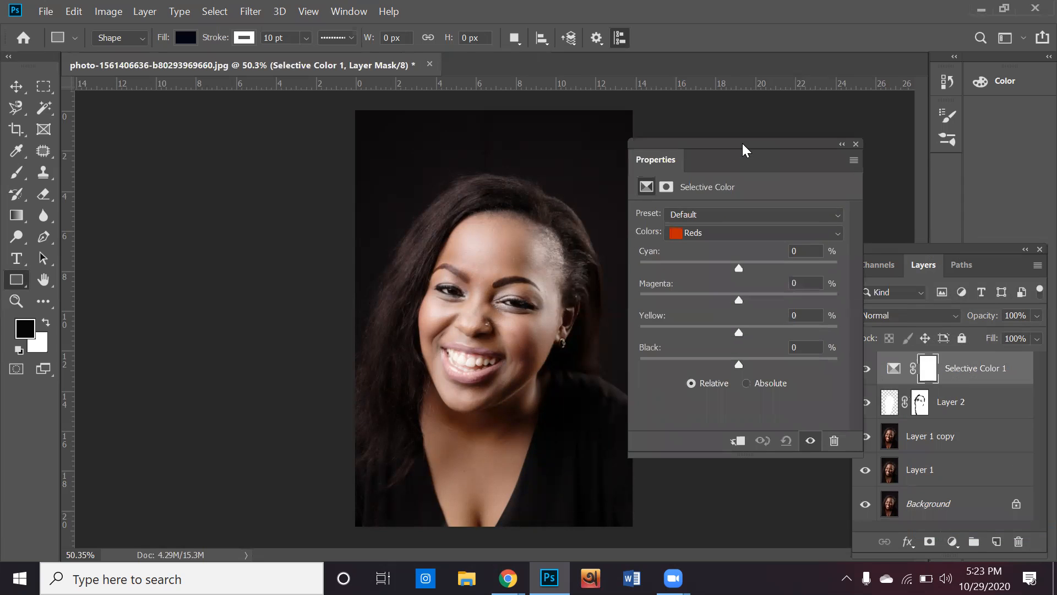
pyautogui.click(719, 232)
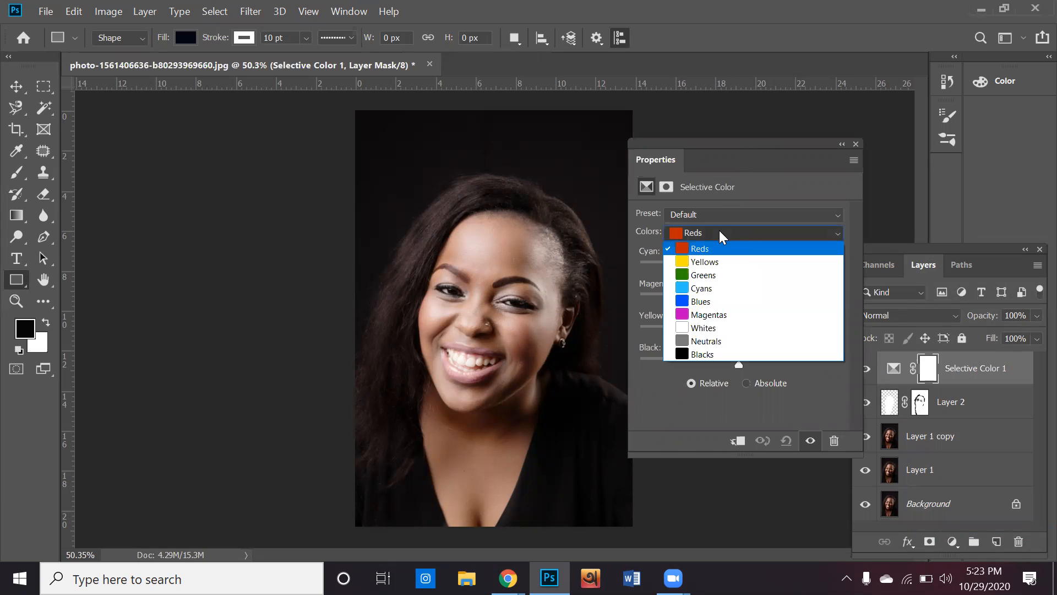
pyautogui.click(704, 328)
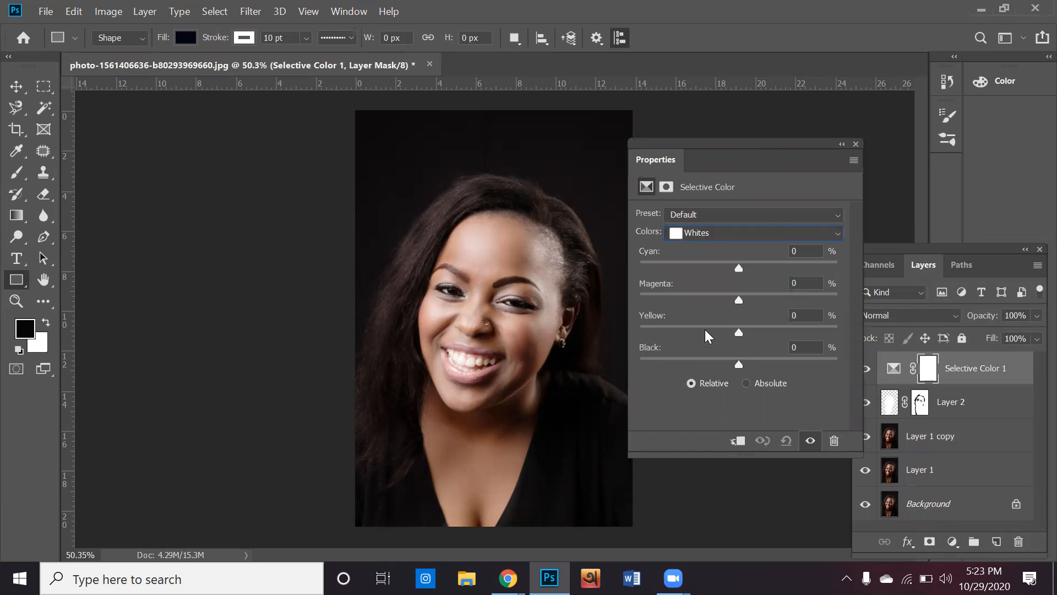
# Tune the Whites sliders toward Magenta +12, Yellow +44, Black −67
pyautogui.moveTo(749, 269); pyautogui.dragTo(786, 268)
pyautogui.click(726, 268)
pyautogui.moveTo(739, 300); pyautogui.dragTo(774, 295)
pyautogui.moveTo(729, 337)
pyautogui.mouseDown()
pyautogui.moveTo(769, 330)
pyautogui.moveTo(702, 337)
pyautogui.moveTo(773, 361)
pyautogui.moveTo(800, 357)
pyautogui.moveTo(662, 357)
pyautogui.moveTo(726, 359)
pyautogui.mouseUp()
pyautogui.moveTo(811, 360); pyautogui.dragTo(672, 358)
pyautogui.moveTo(733, 326); pyautogui.dragTo(782, 328)
pyautogui.moveTo(698, 301); pyautogui.dragTo(646, 300)
pyautogui.moveTo(740, 265); pyautogui.dragTo(781, 268)
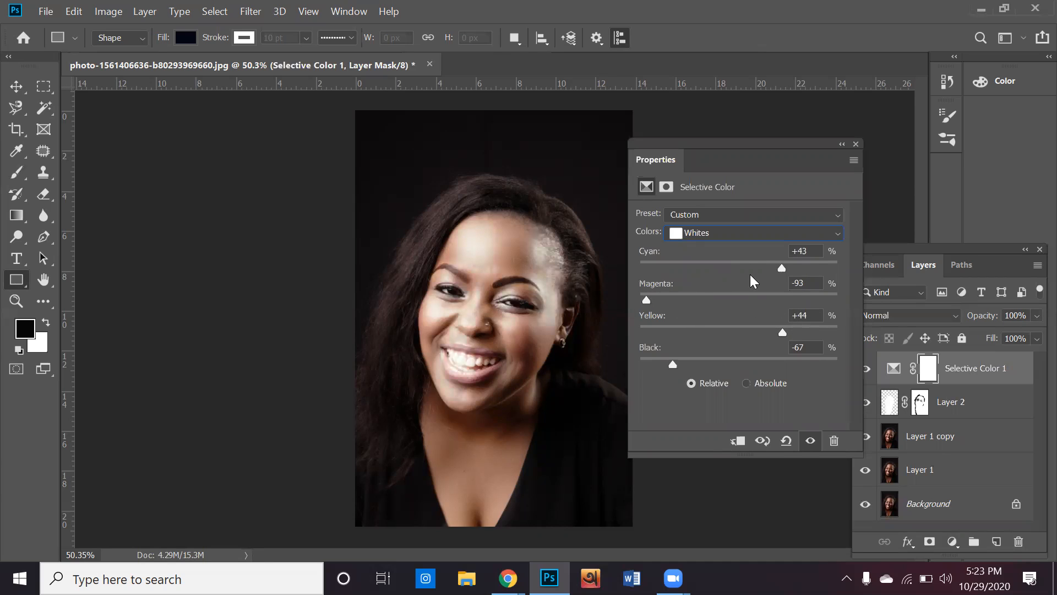
pyautogui.moveTo(663, 301); pyautogui.dragTo(751, 297)
pyautogui.click(734, 269)
# Reset the Whites and retune to Cyan +42, Magenta +13, Yellow +29, Black +58
pyautogui.click(763, 215)
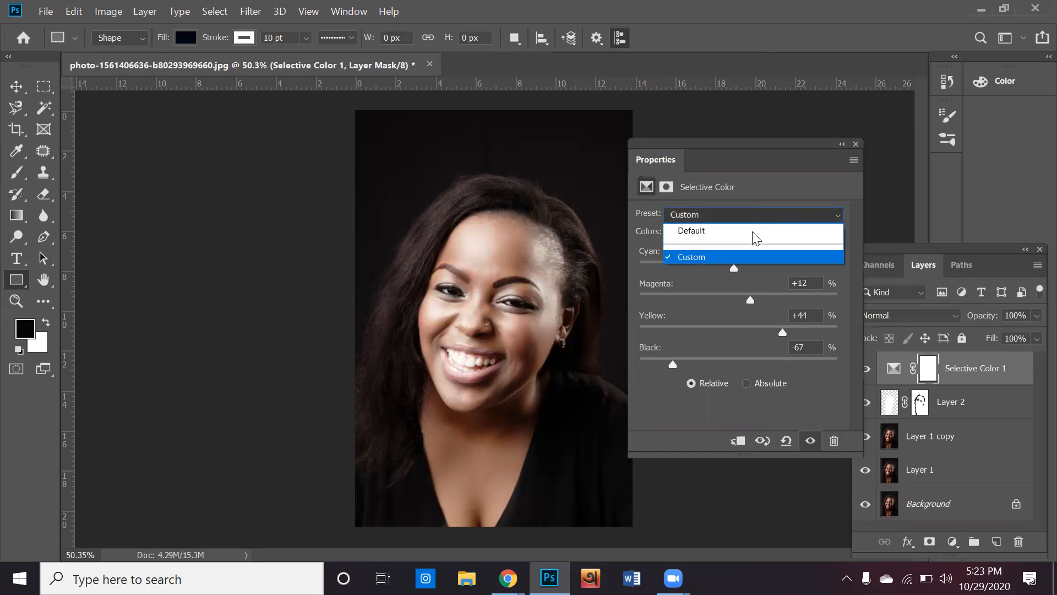
pyautogui.click(752, 231)
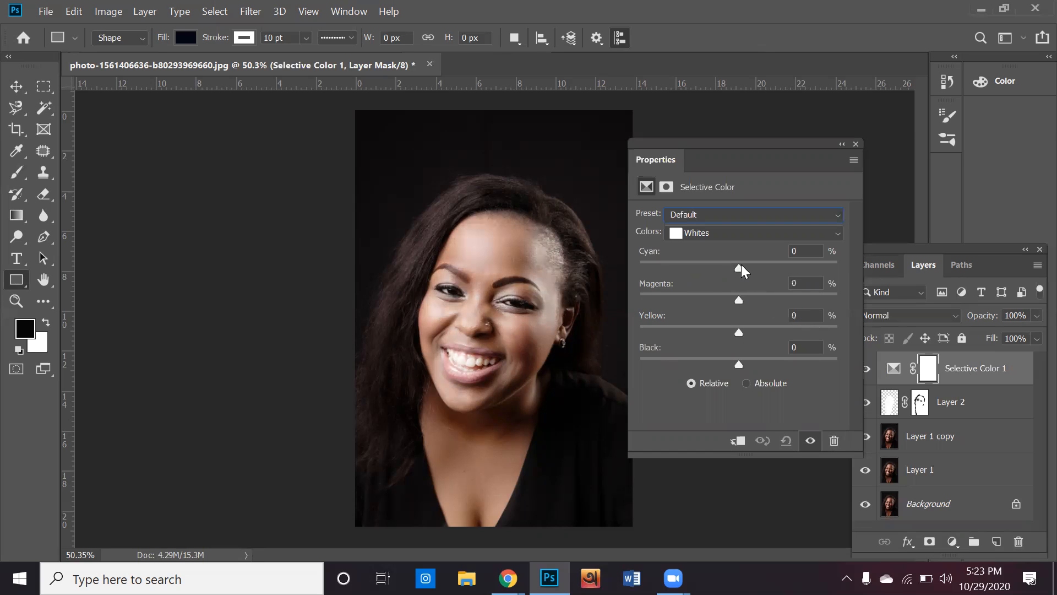
pyautogui.moveTo(738, 267); pyautogui.dragTo(779, 269)
pyautogui.moveTo(741, 297)
pyautogui.mouseDown()
pyautogui.moveTo(773, 296)
pyautogui.moveTo(752, 299)
pyautogui.mouseUp()
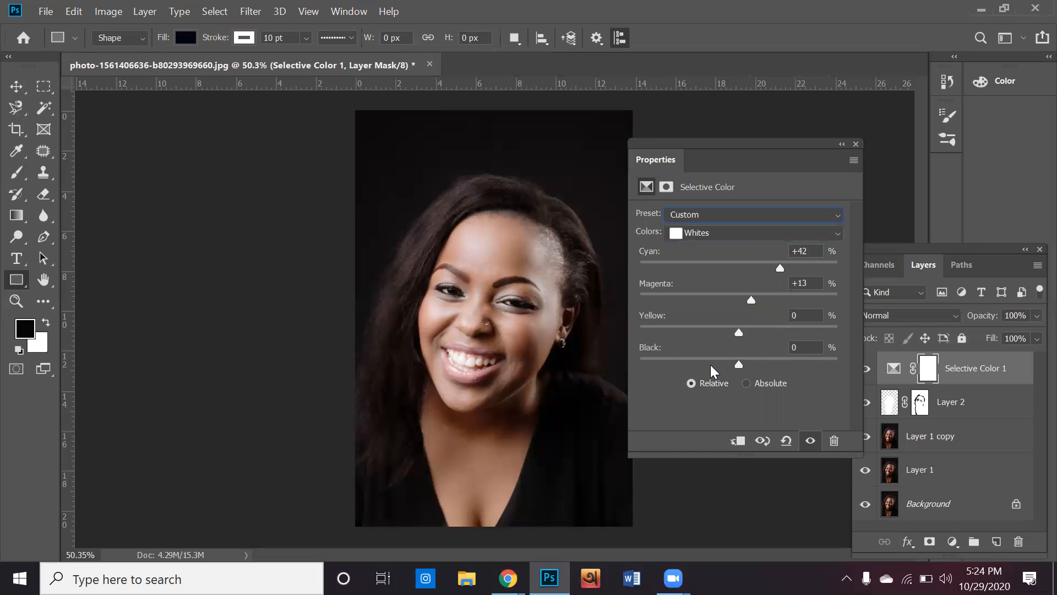
pyautogui.click(760, 329)
pyautogui.moveTo(785, 334); pyautogui.dragTo(840, 331)
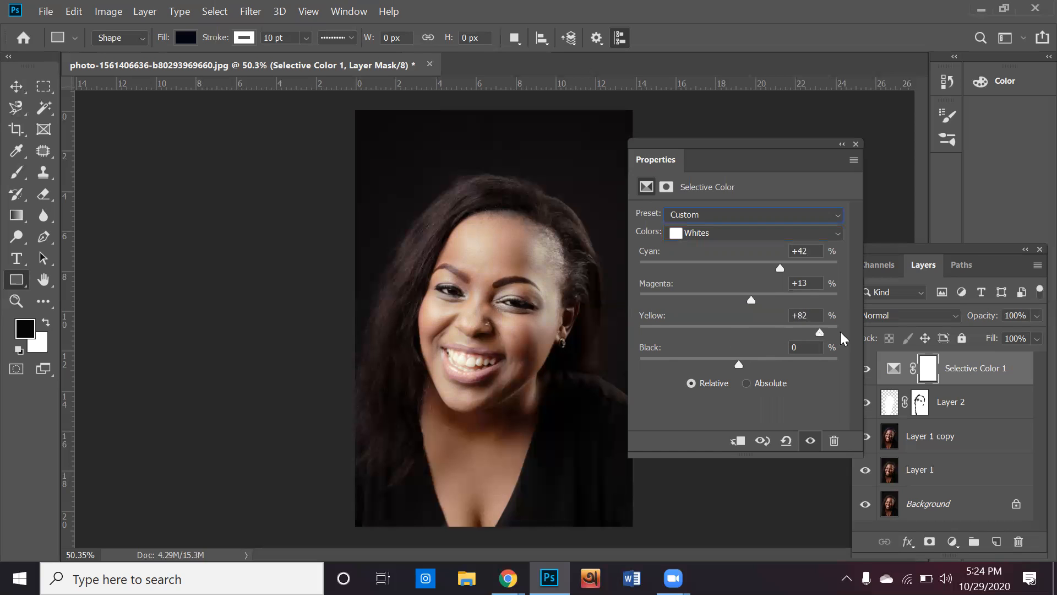
pyautogui.click(787, 329)
pyautogui.click(768, 330)
pyautogui.moveTo(730, 363); pyautogui.dragTo(803, 364)
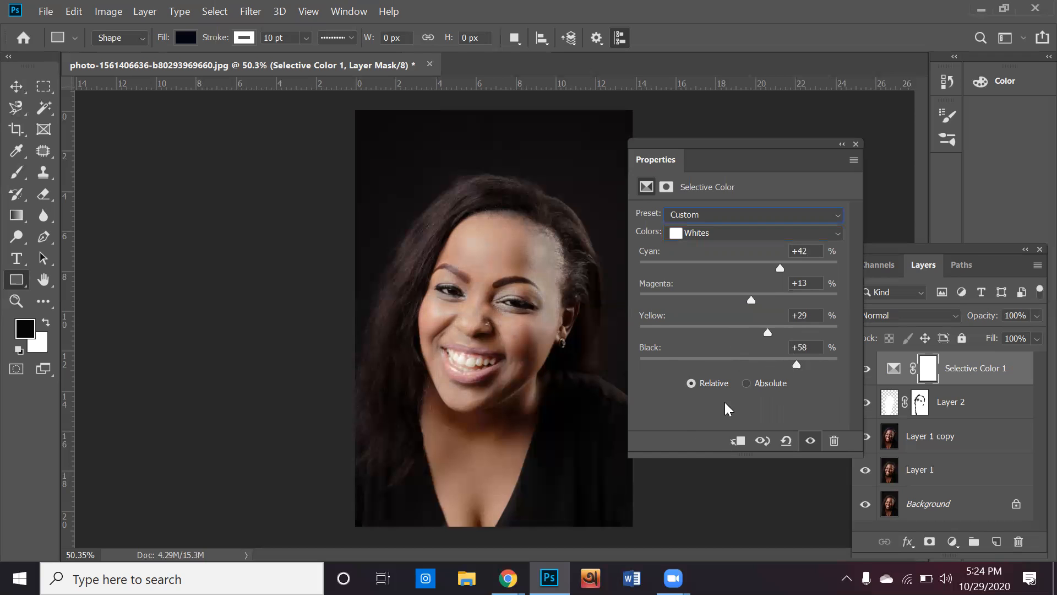
# Set the method to Relative, cancel the stray rectangle dialog, and close Properties
pyautogui.click(769, 383)
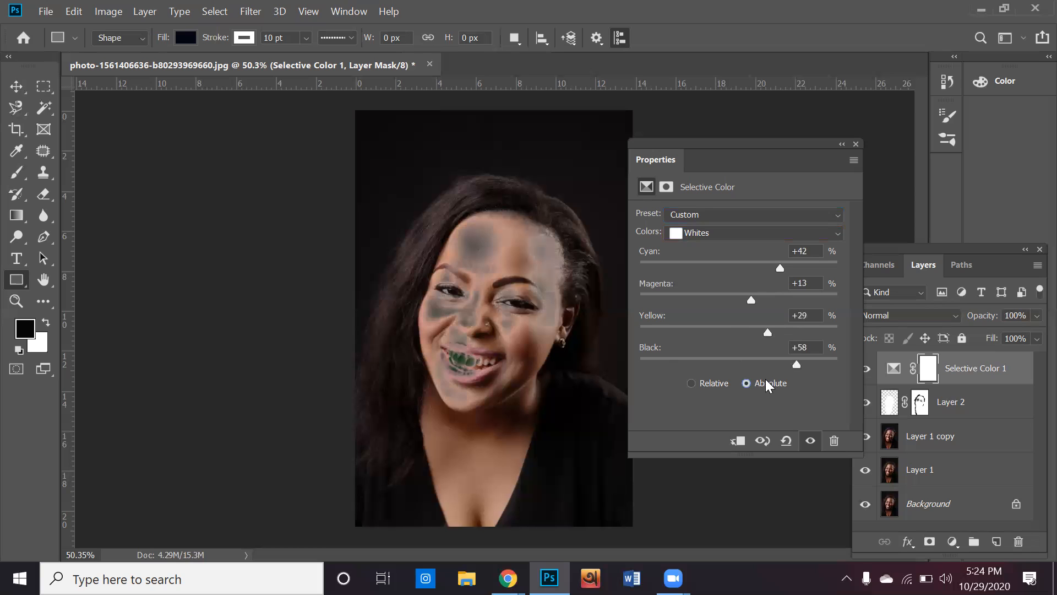
pyautogui.click(714, 386)
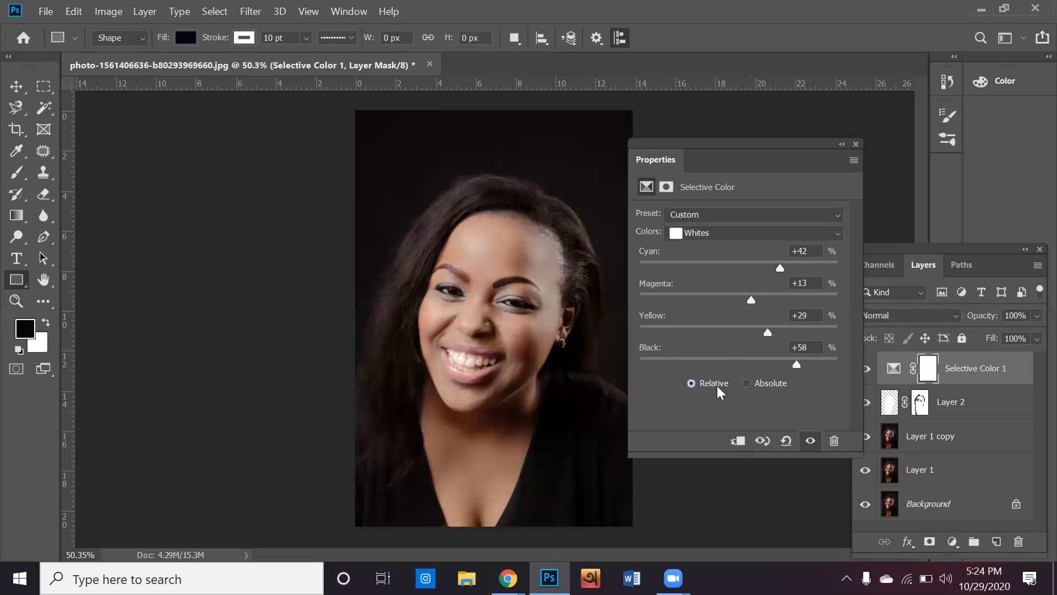
pyautogui.click(755, 381)
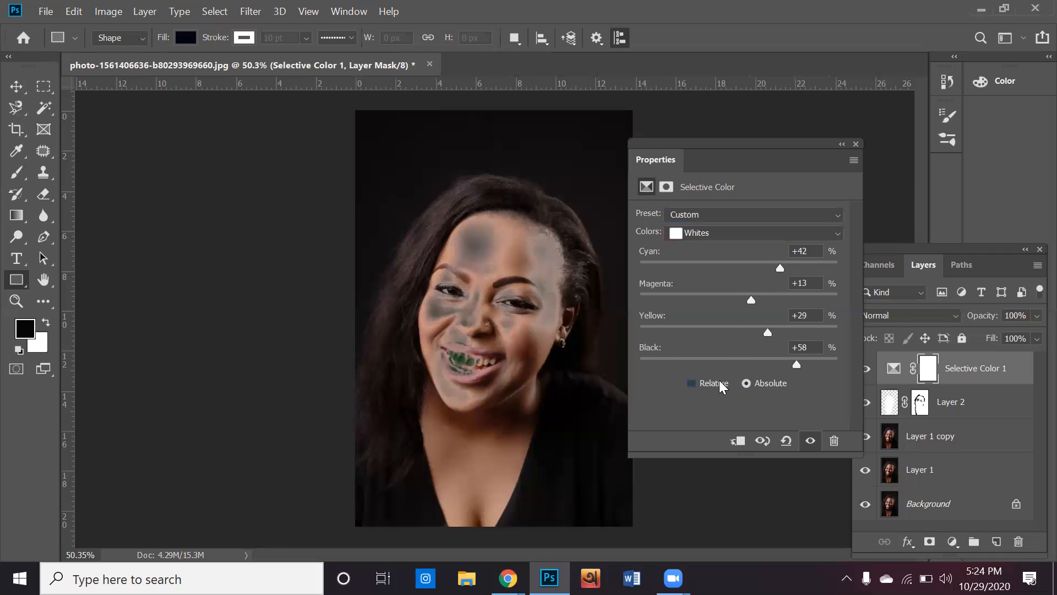
pyautogui.click(718, 380)
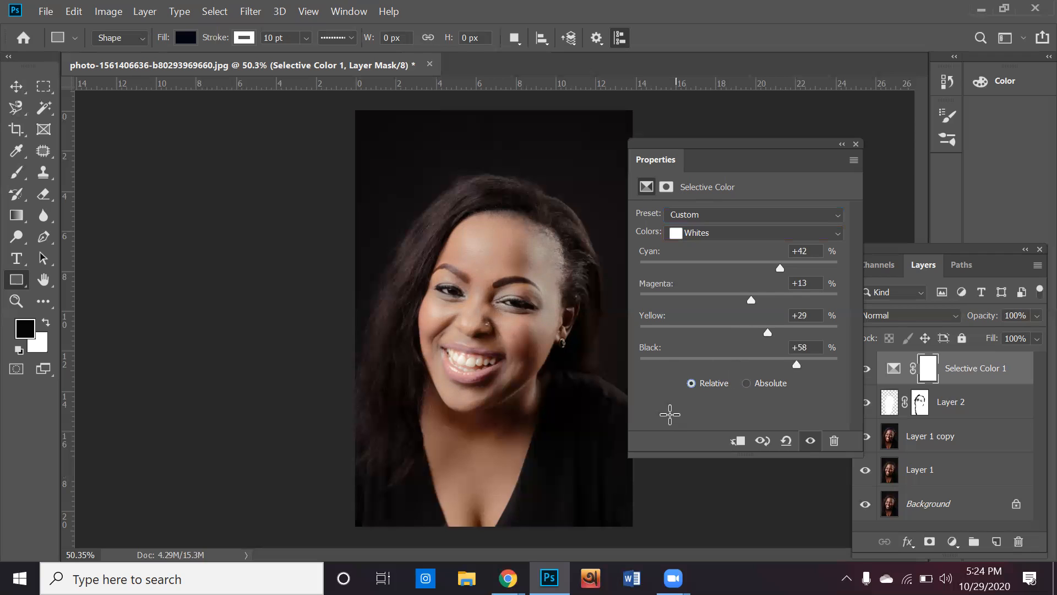
pyautogui.click(748, 111)
pyautogui.click(540, 315)
pyautogui.click(855, 144)
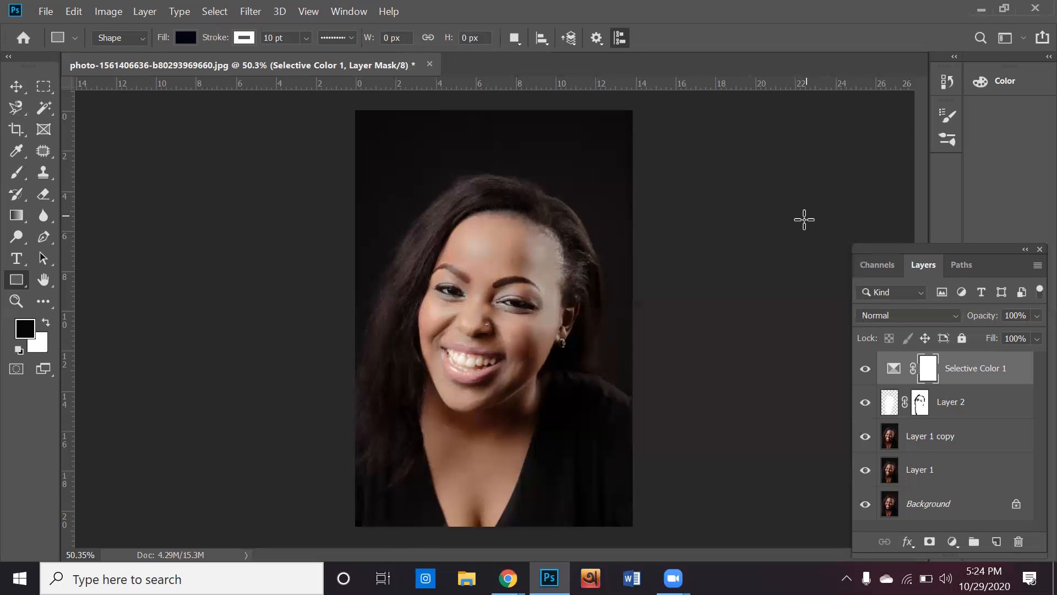
# Merge Layer 1 copy, Layer 2 and Selective Color 1 into a single layer
pyautogui.click(952, 438)
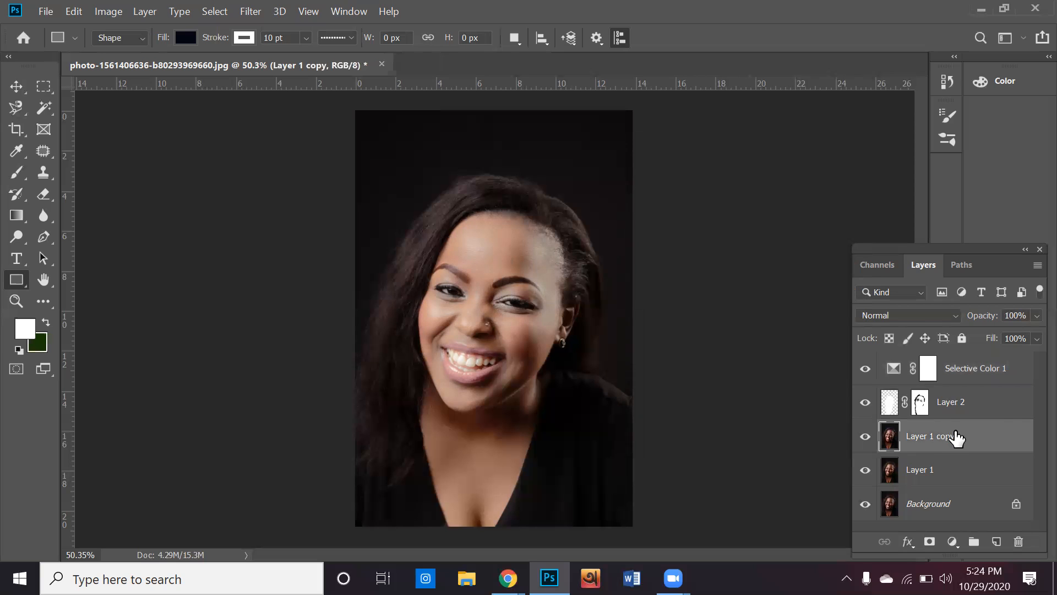
pyautogui.keyDown('ctrl'); pyautogui.click(979, 392); pyautogui.keyUp('ctrl')
pyautogui.keyDown('ctrl'); pyautogui.click(977, 375); pyautogui.keyUp('ctrl')
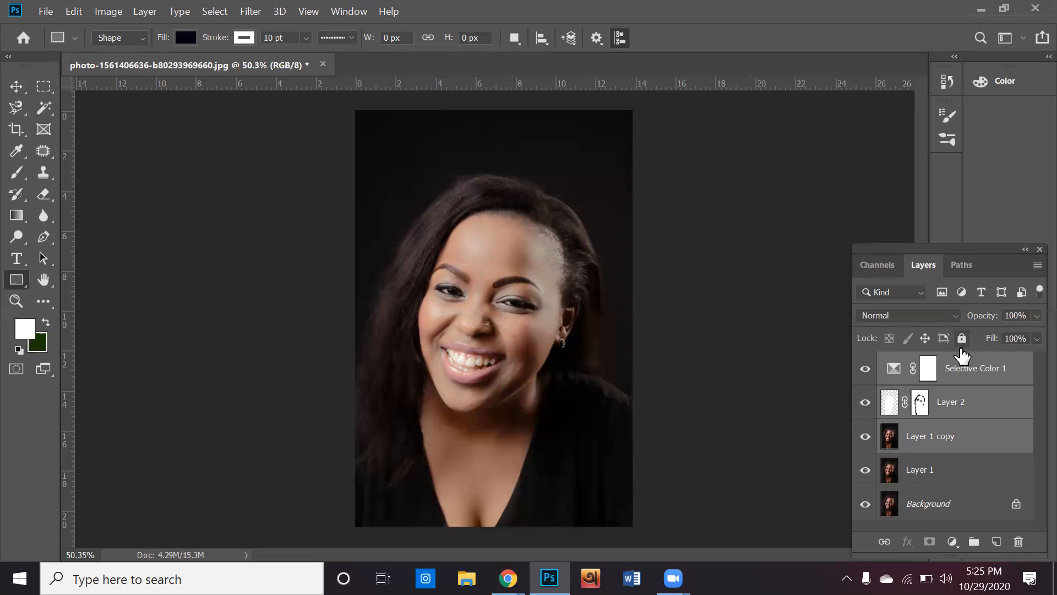
pyautogui.rightClick(961, 395)
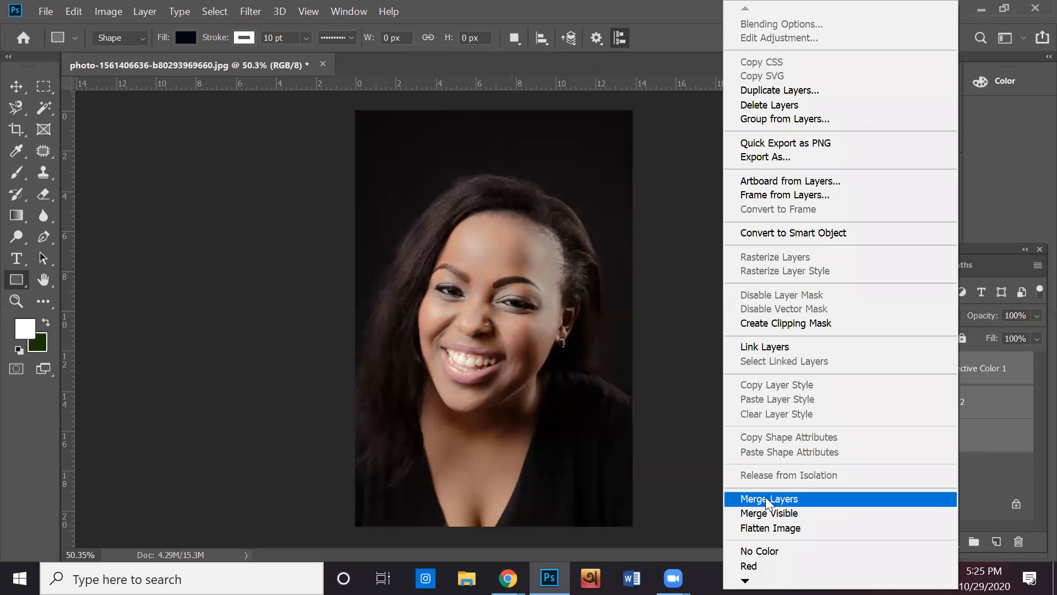
pyautogui.click(766, 498)
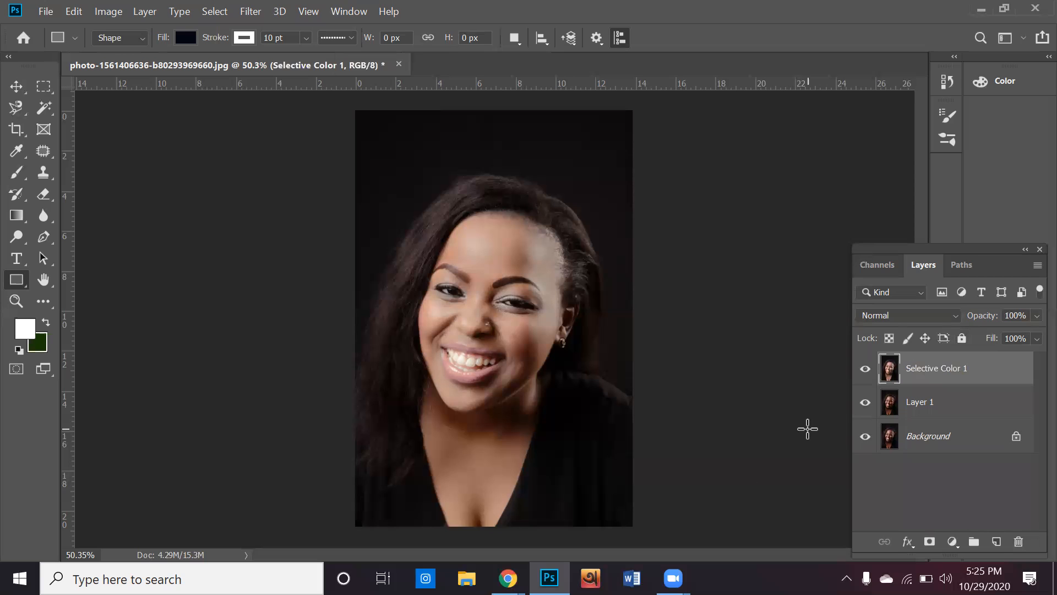
# Toggle the merged Selective Color 1 layer on and off to compare, then add a white layer mask
pyautogui.click(866, 369)
pyautogui.click(865, 368)
pyautogui.click(865, 369)
pyautogui.click(865, 368)
pyautogui.click(866, 369)
pyautogui.click(865, 369)
pyautogui.click(929, 541)
# Brush black along the hair edge on the mask, then disable and delete that mask
pyautogui.press('x')
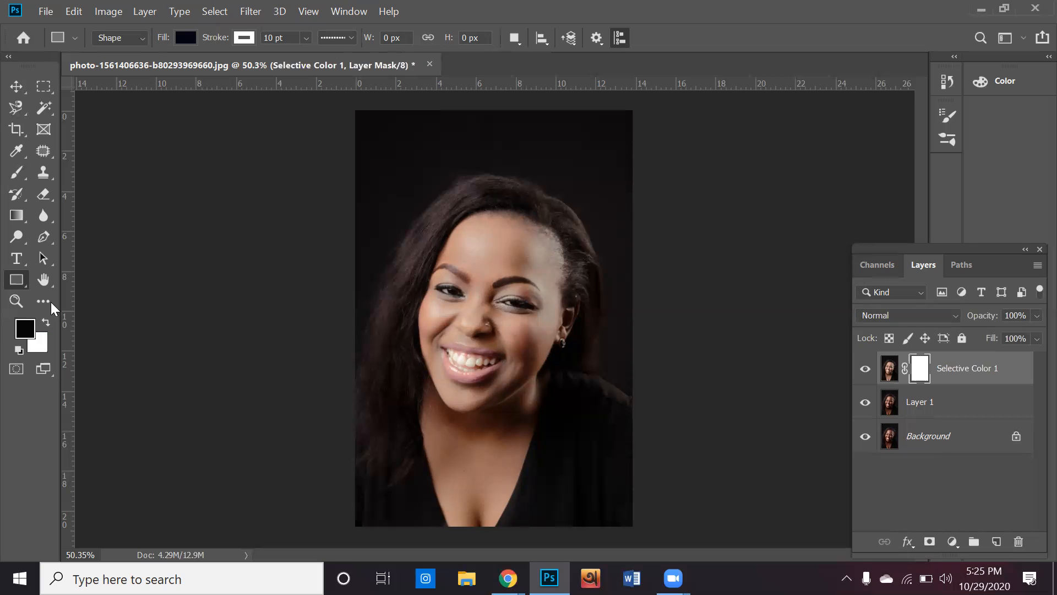
pyautogui.click(18, 171)
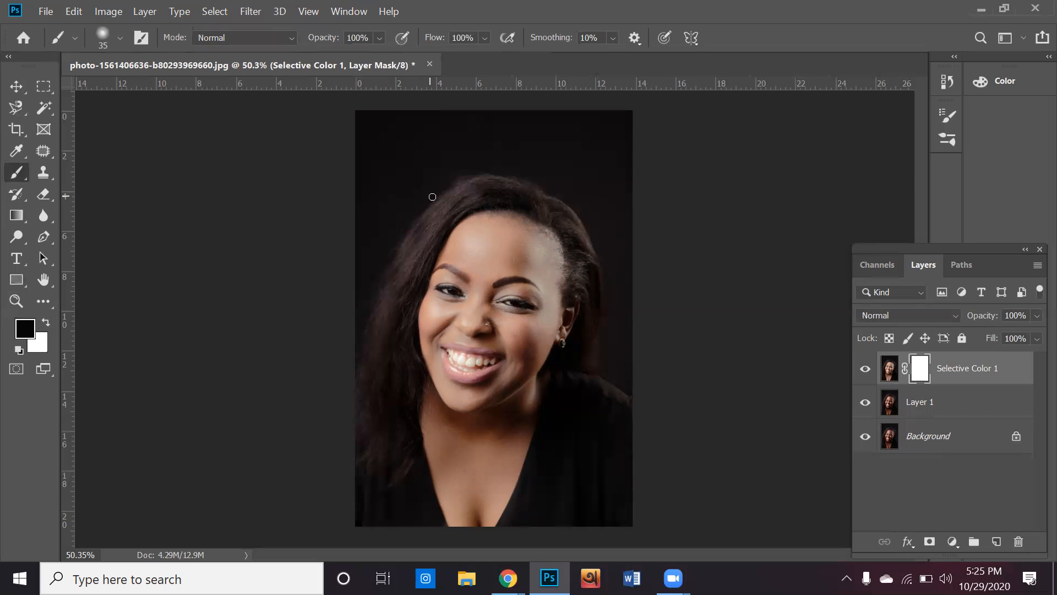
pyautogui.moveTo(403, 213)
pyautogui.mouseDown()
pyautogui.moveTo(486, 149)
pyautogui.moveTo(609, 239)
pyautogui.moveTo(611, 371)
pyautogui.mouseUp()
pyautogui.rightClick(926, 373)
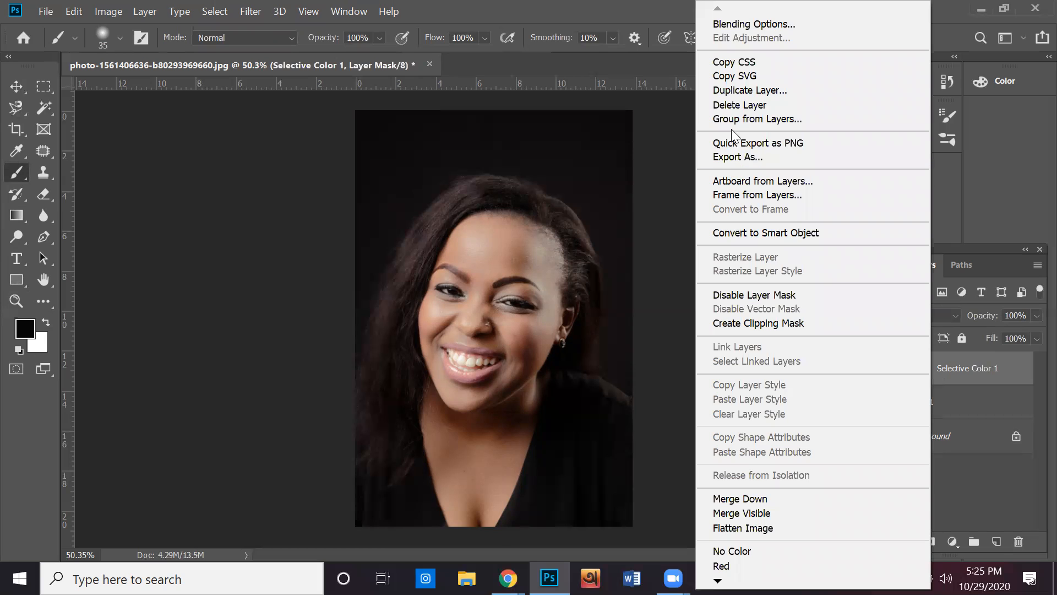
pyautogui.click(776, 296)
pyautogui.rightClick(915, 374)
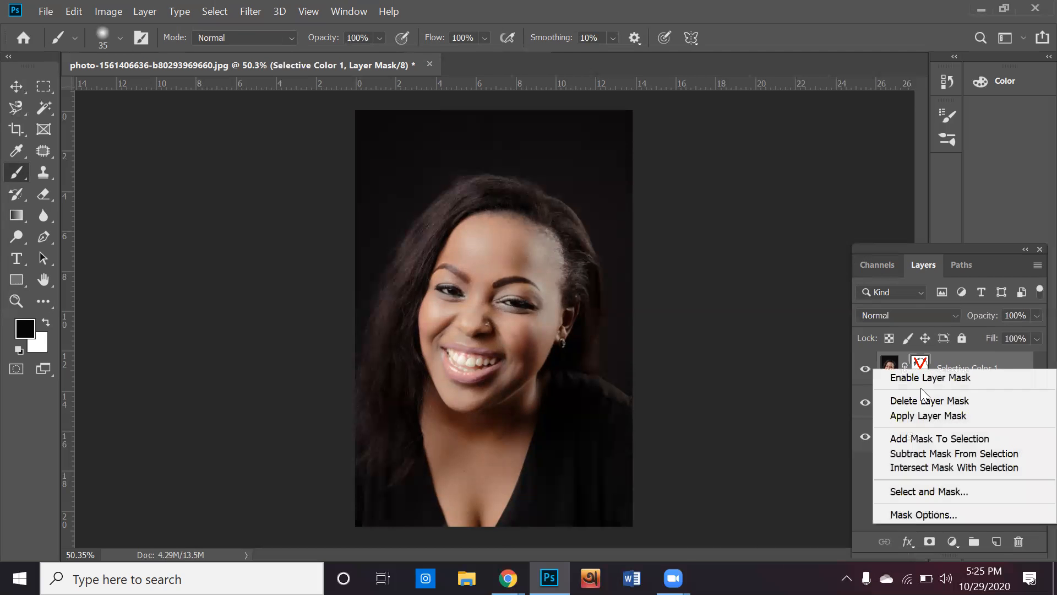
pyautogui.click(921, 402)
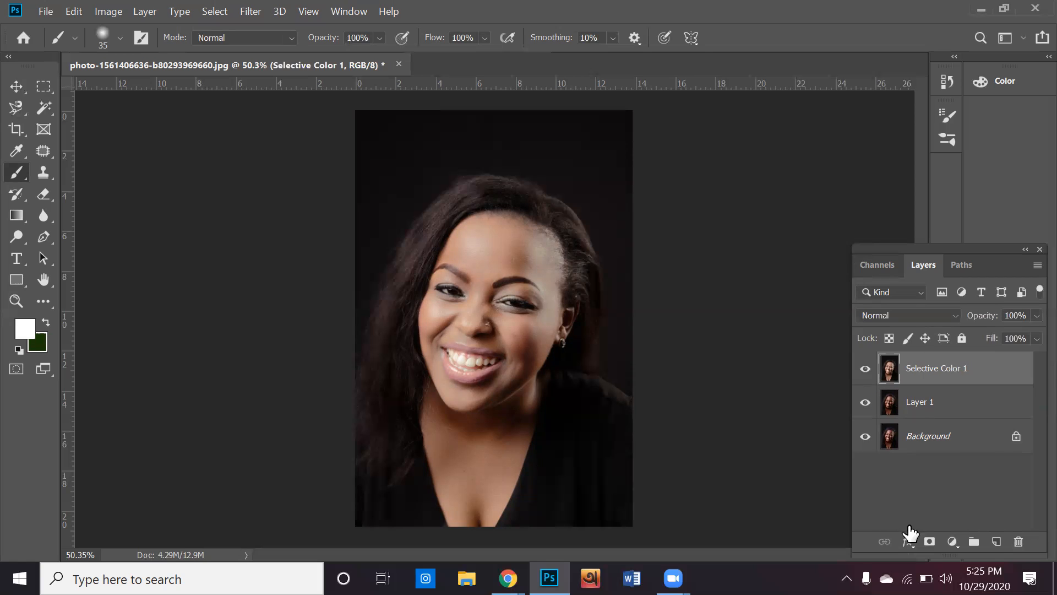
# Toggle Selective Color 1's visibility to compare, then add a fresh white layer mask
pyautogui.click(866, 370)
pyautogui.click(866, 370)
pyautogui.click(866, 370)
pyautogui.click(866, 370)
pyautogui.click(930, 543)
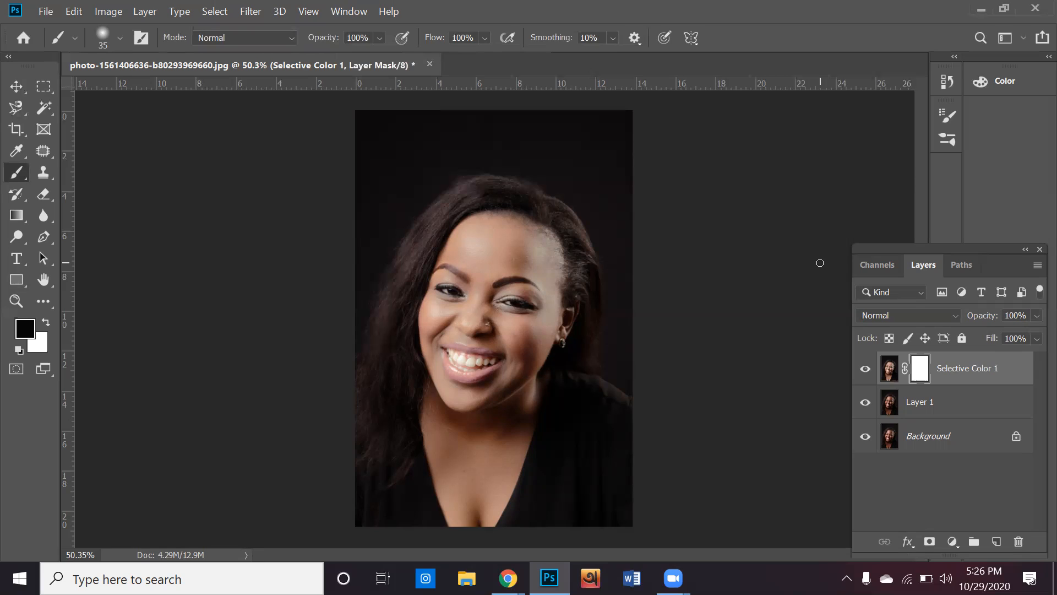
# Compare the original face against the retouch, leaving Selective Color 1 hidden
pyautogui.click(865, 369)
pyautogui.click(864, 370)
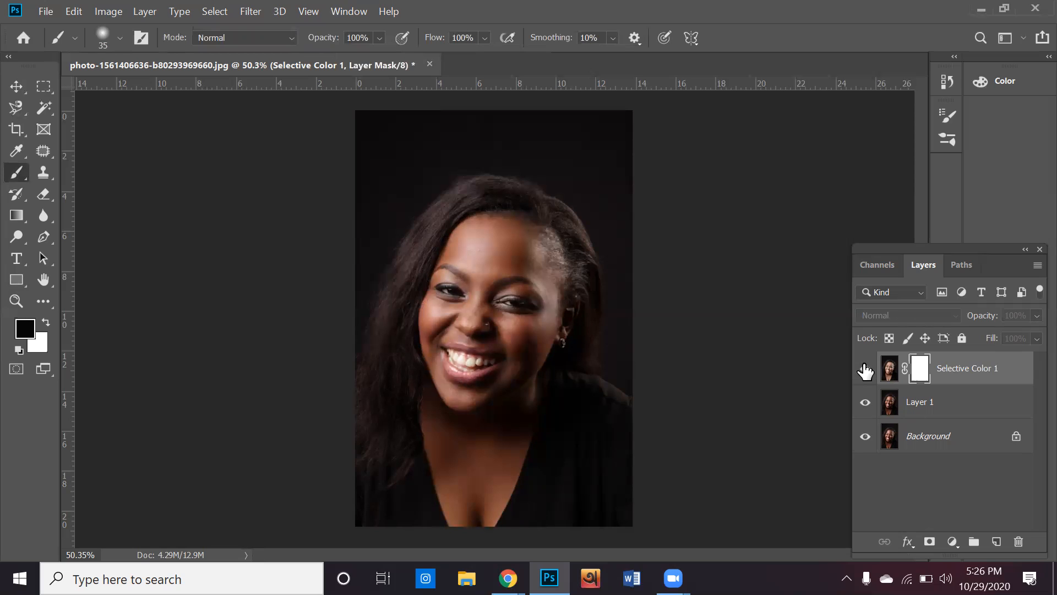
pyautogui.click(864, 369)
pyautogui.click(865, 369)
pyautogui.click(864, 369)
pyautogui.click(865, 369)
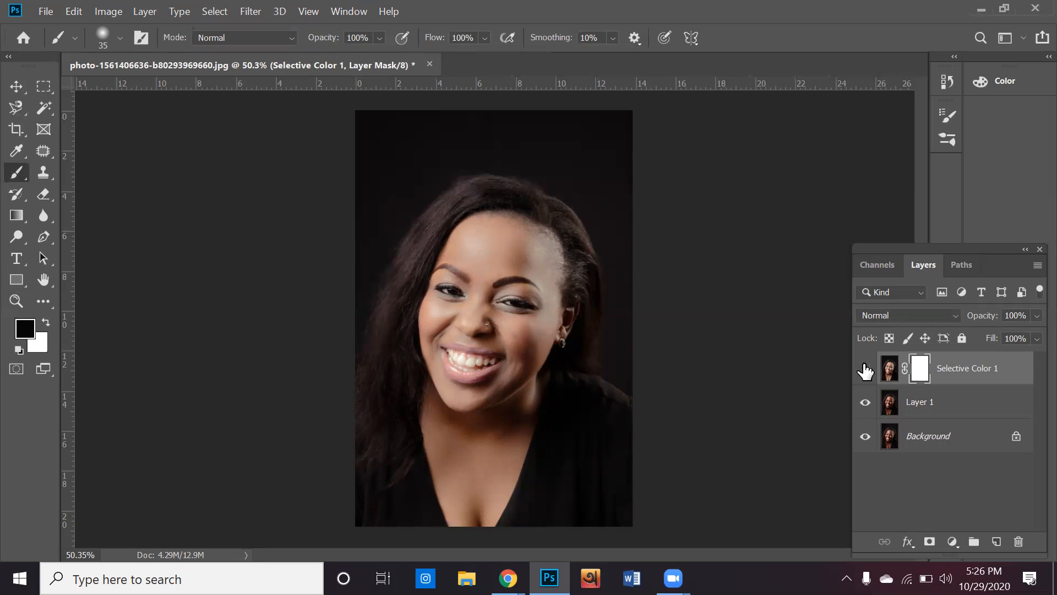
pyautogui.click(864, 369)
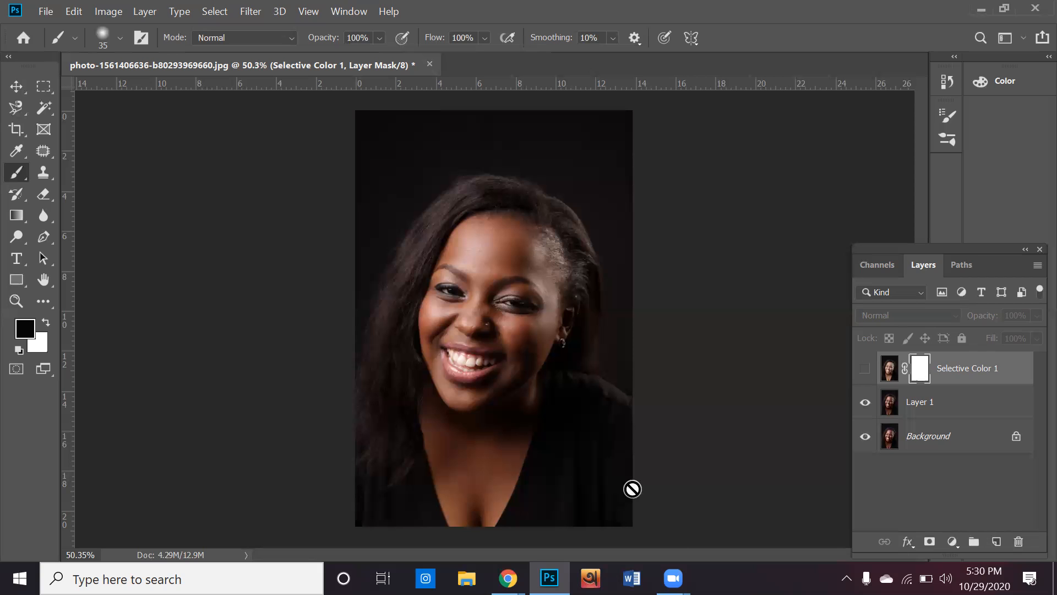
# Launch the Camera Raw 11.2 filter on the portrait from the Filter menu
pyautogui.moveTo(507, 578)
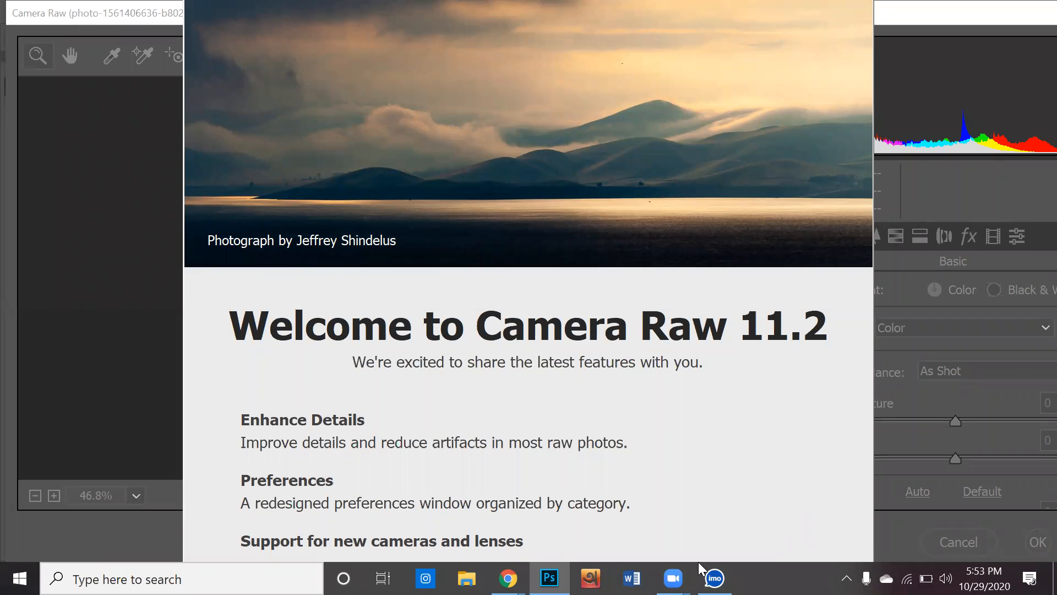
pyautogui.rightClick(774, 576)
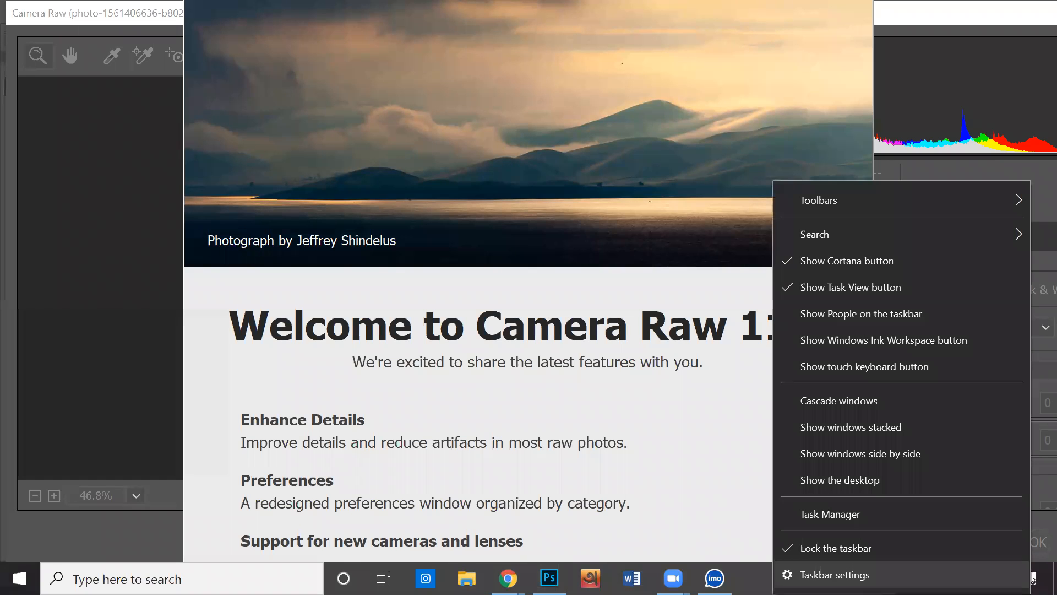
pyautogui.click(799, 549)
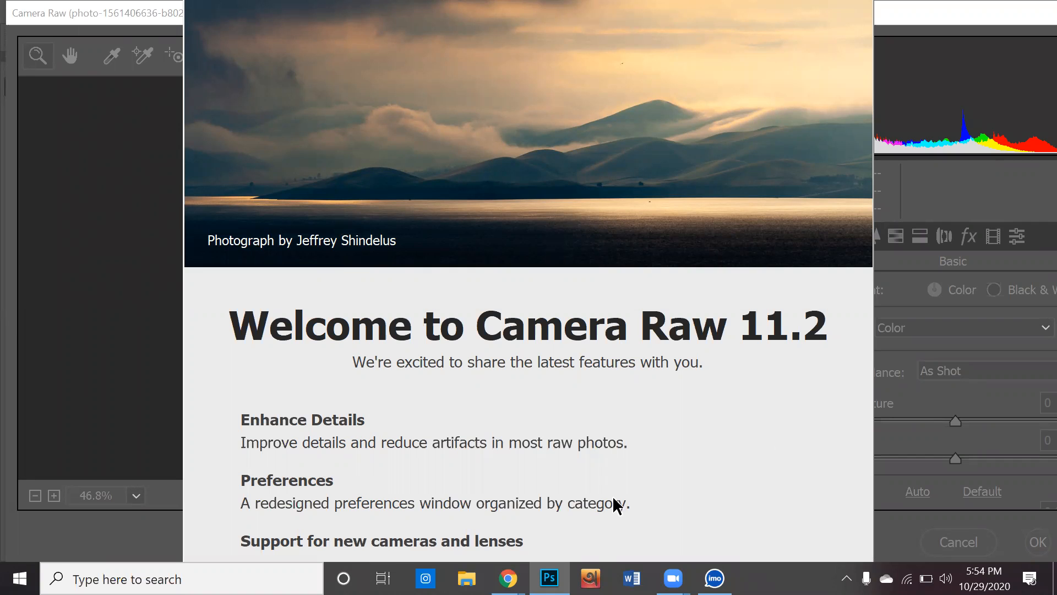
pyautogui.moveTo(715, 578)
pyautogui.moveTo(507, 578)
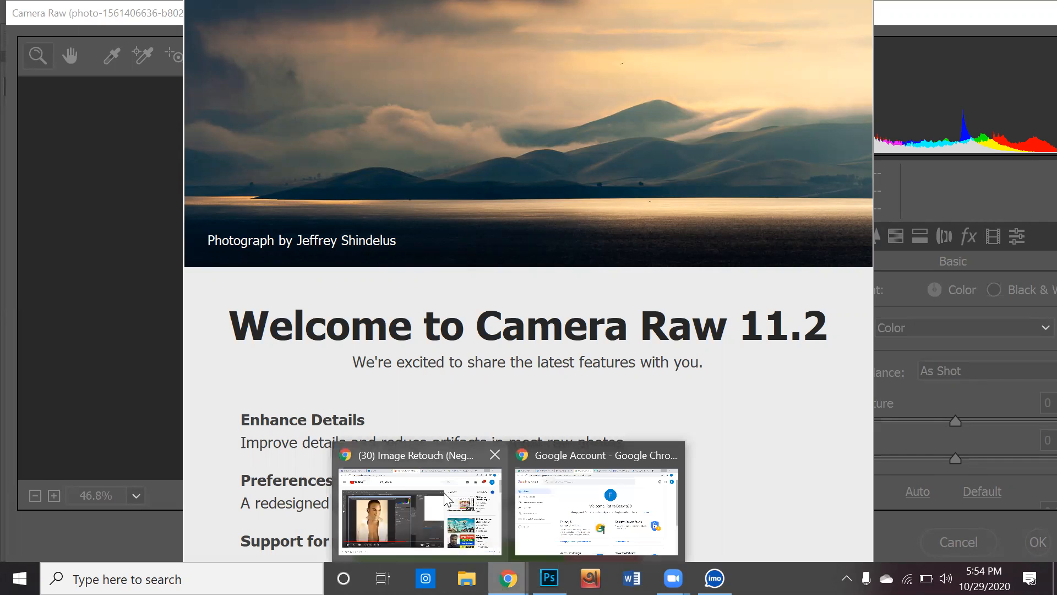
# Switch to the Image Retouch YouTube tab in Chrome and resume the video
pyautogui.click(447, 545)
pyautogui.click(437, 420)
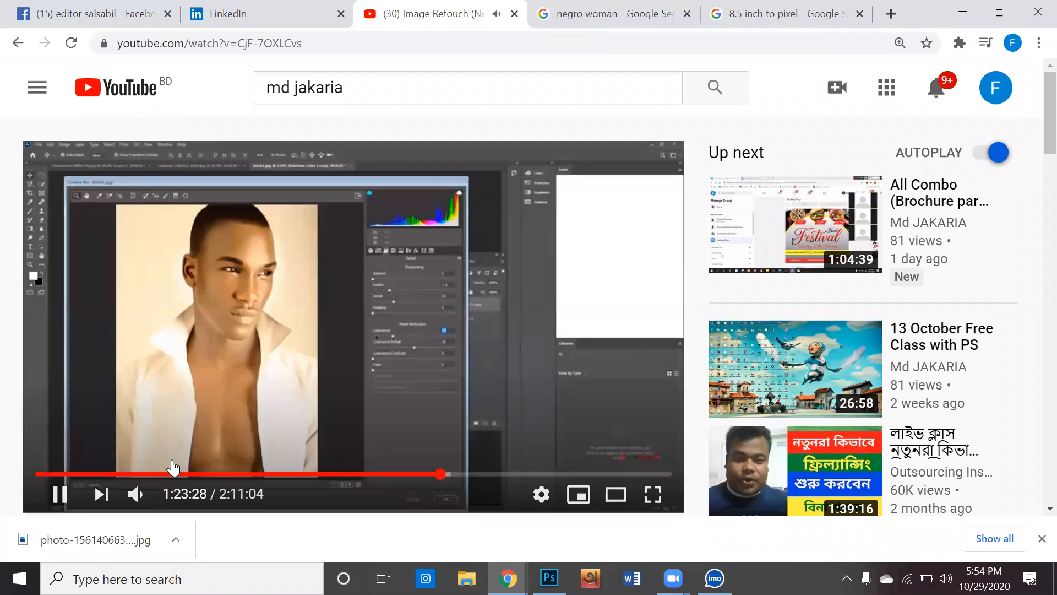
# Lower the tutorial's volume slightly and pause it at 1:23:41
pyautogui.click(165, 494)
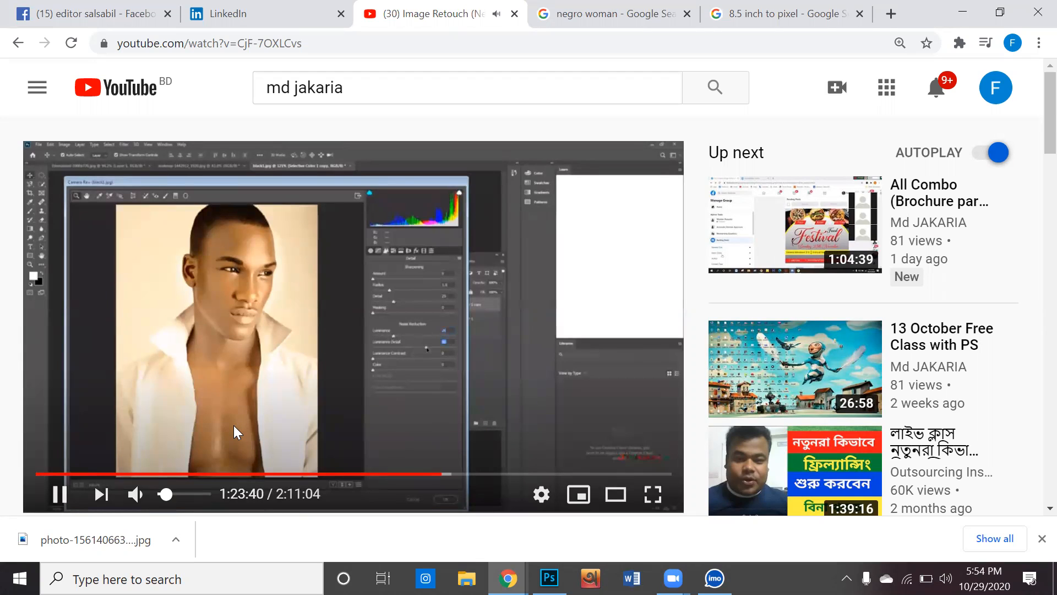
pyautogui.click(393, 400)
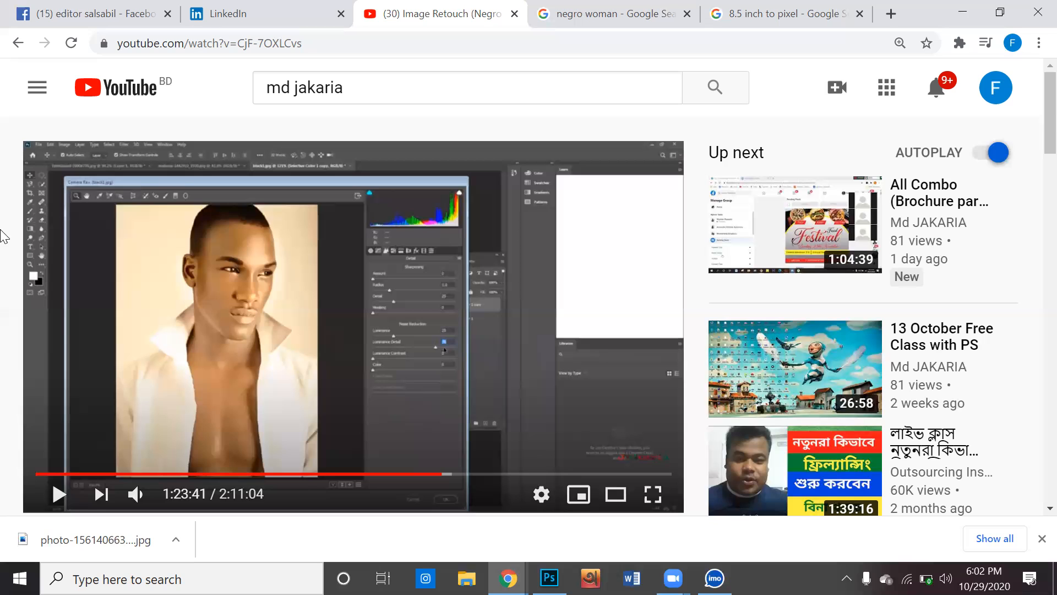
# In a new tab, search Google for 'fivwee' and open the Fiverr site from the results
pyautogui.click(890, 14)
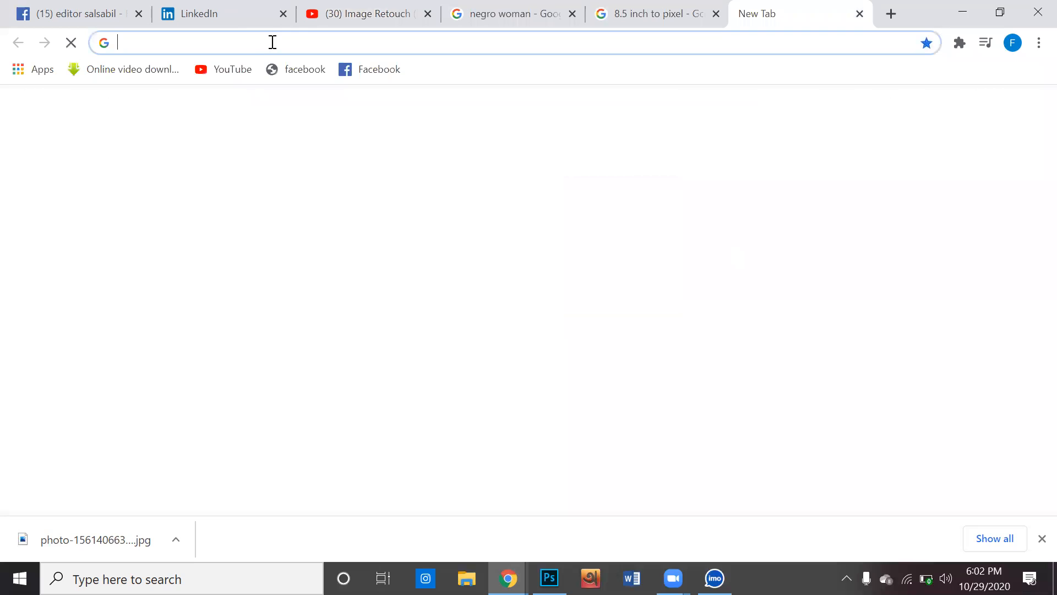
pyautogui.click(272, 43)
pyautogui.write('f')
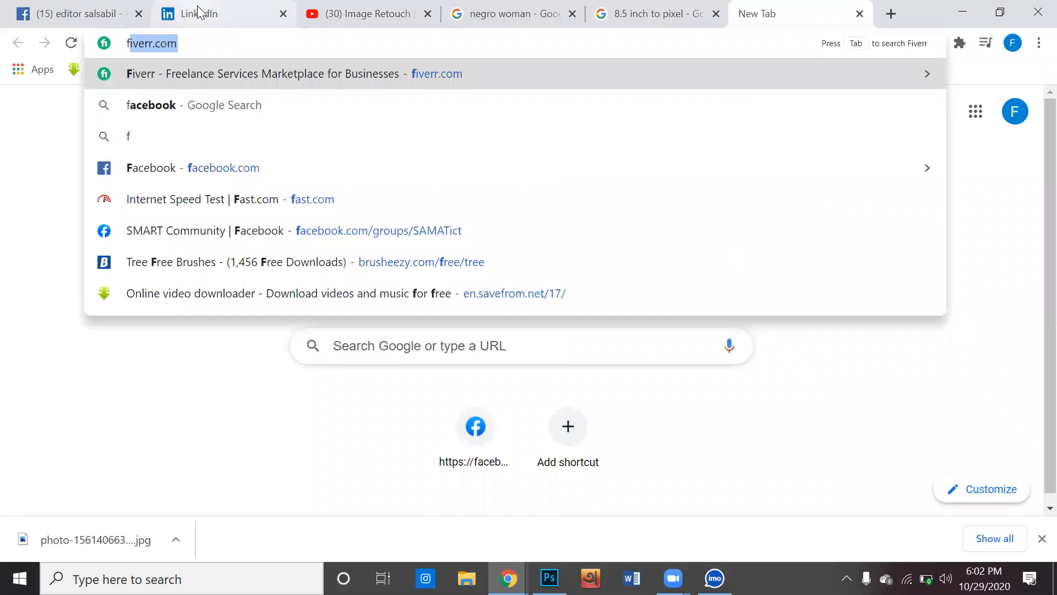
pyautogui.write('ivwee')
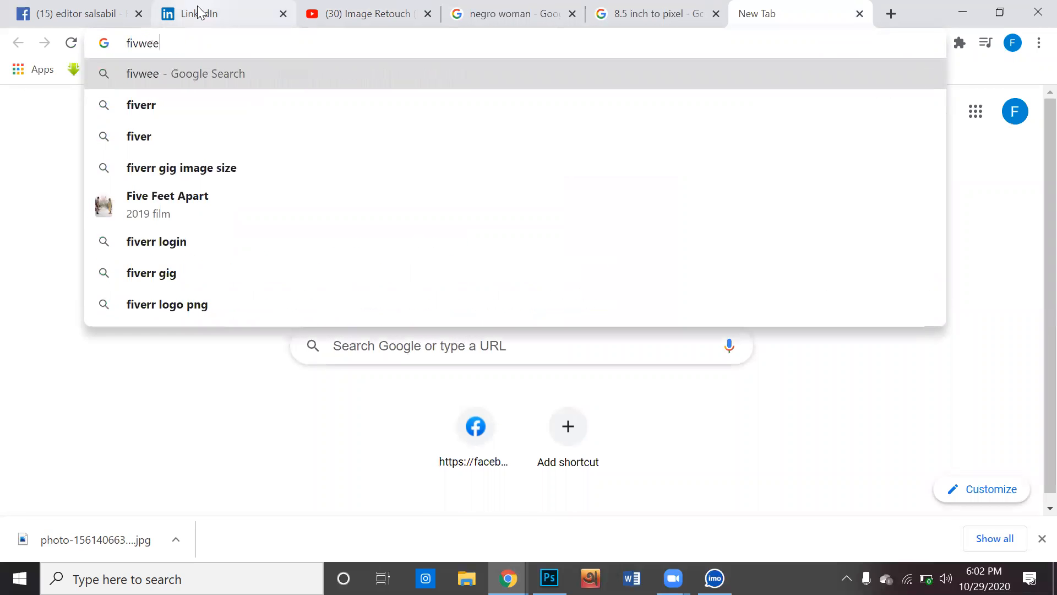
pyautogui.press('Return')
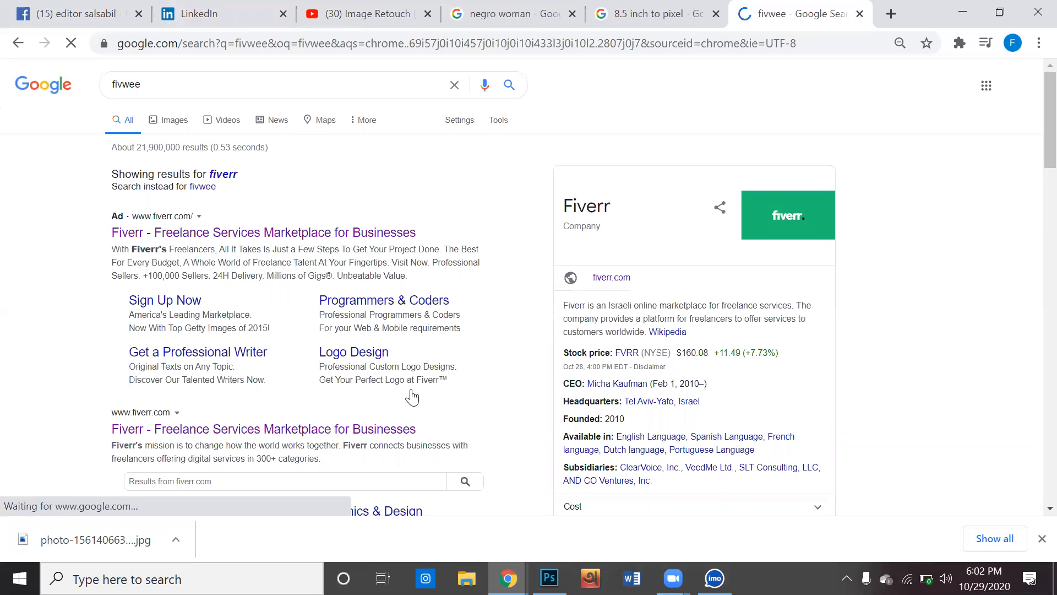
pyautogui.click(351, 232)
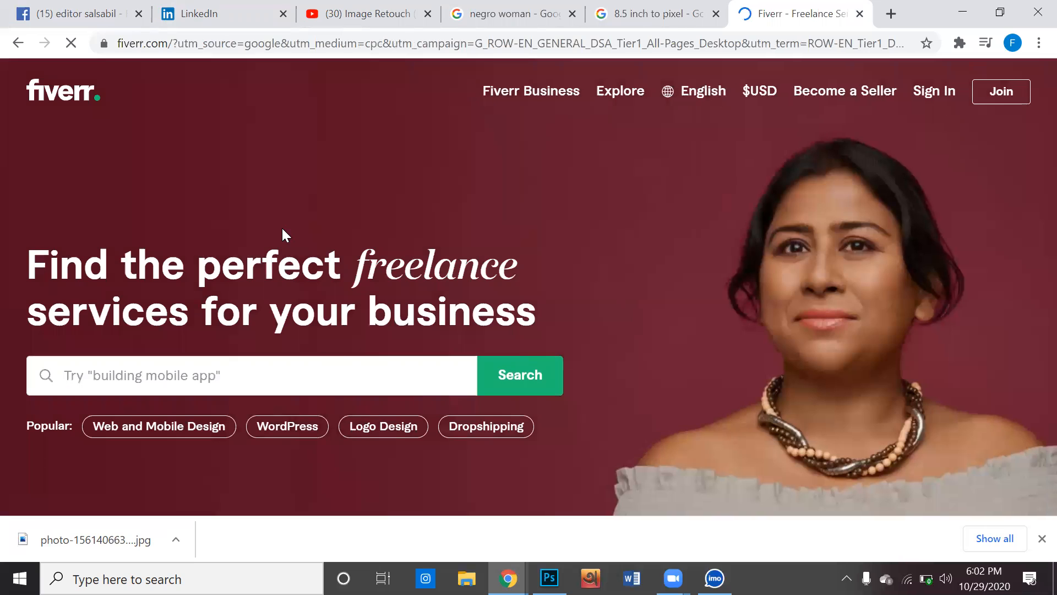
# Dismiss the sign-up pop-up and enter the seller's username in Fiverr's search box
pyautogui.write('rf')
pyautogui.click(325, 163)
pyautogui.click(247, 386)
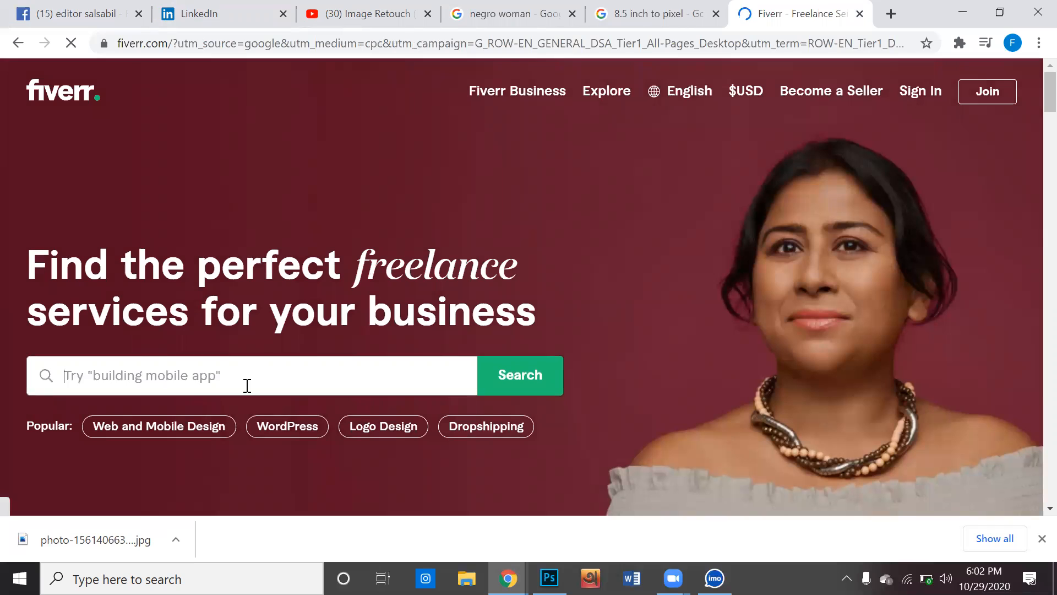
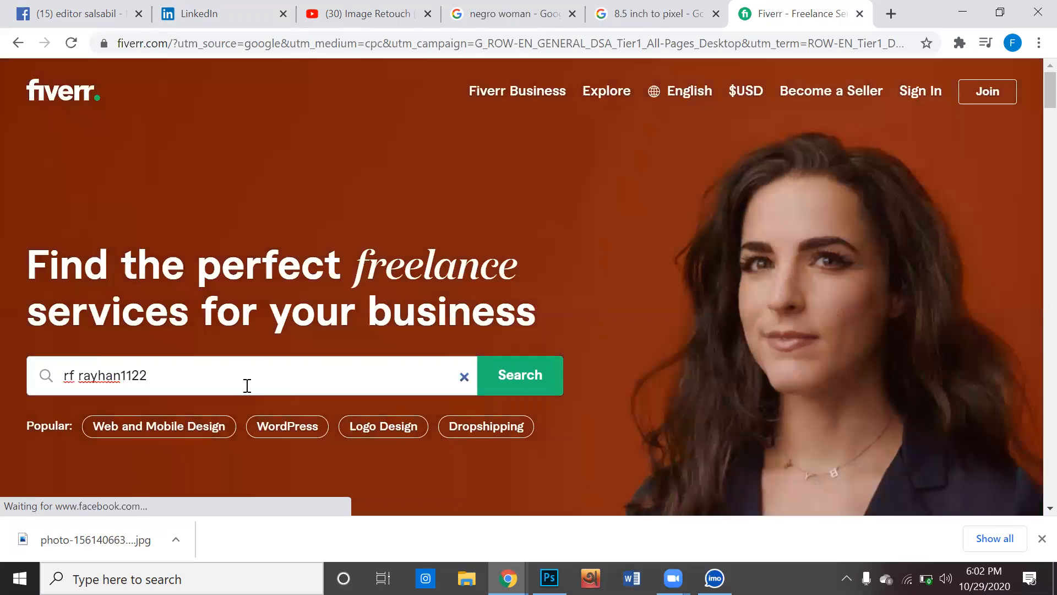
# Search Fiverr for the seller's username and switch to username results
pyautogui.click(491, 386)
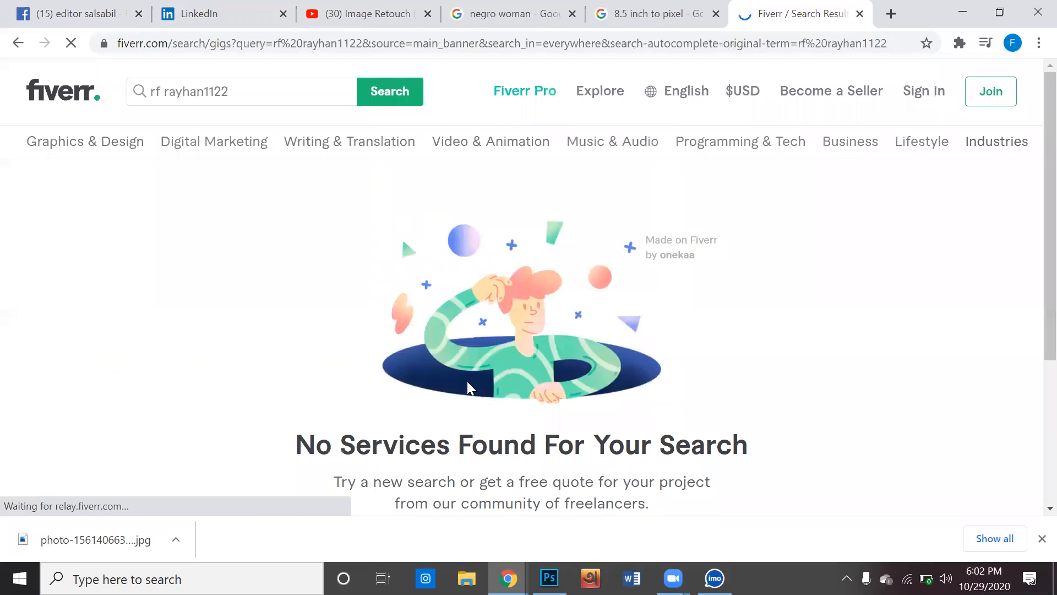
pyautogui.scroll(-4, 542, 301)
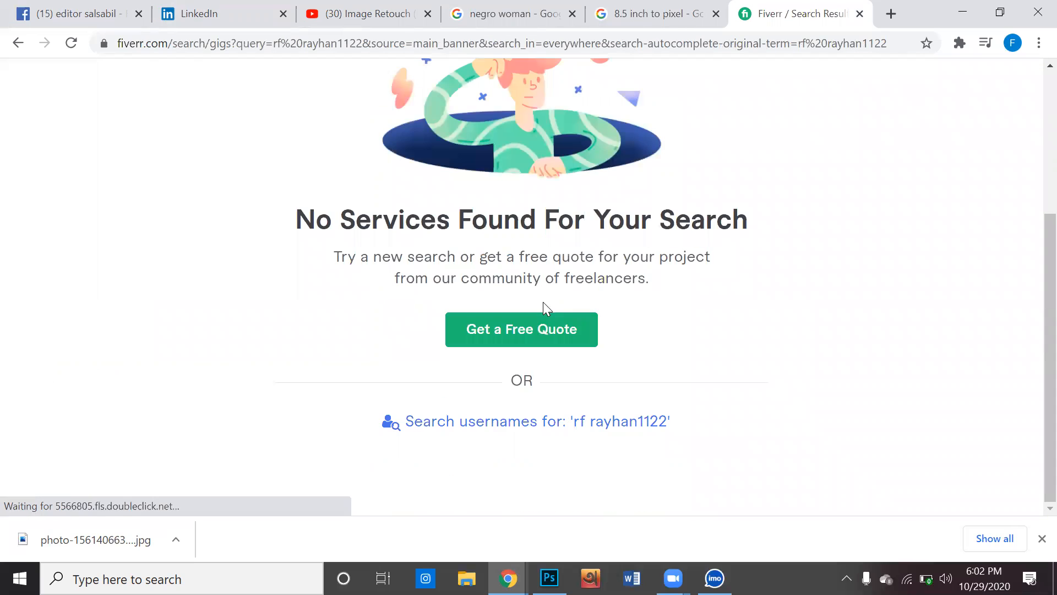
pyautogui.click(629, 424)
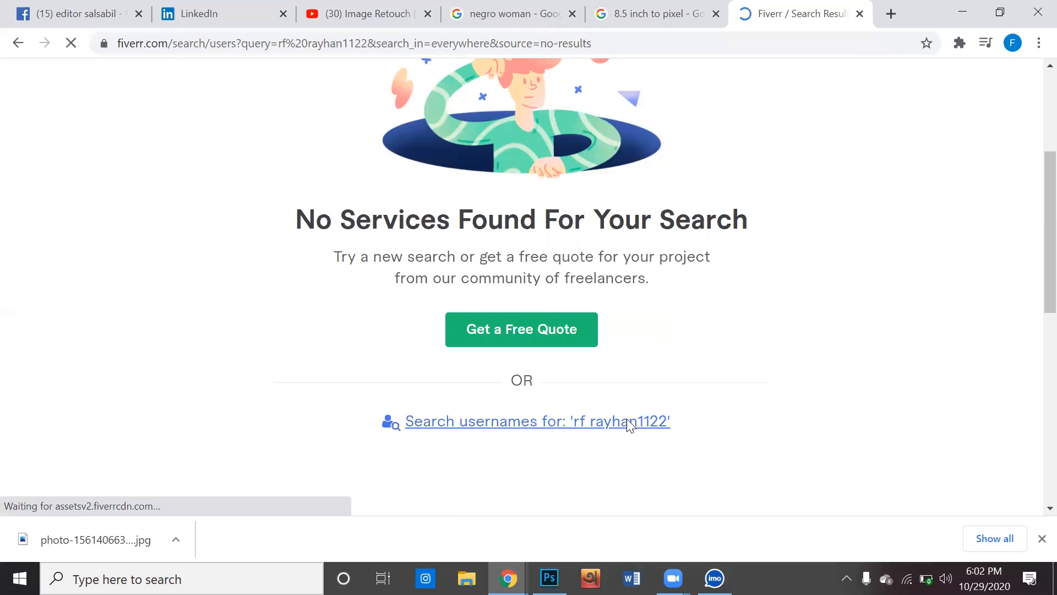
pyautogui.scroll(-3, 299, 329)
pyautogui.scroll(3, 299, 329)
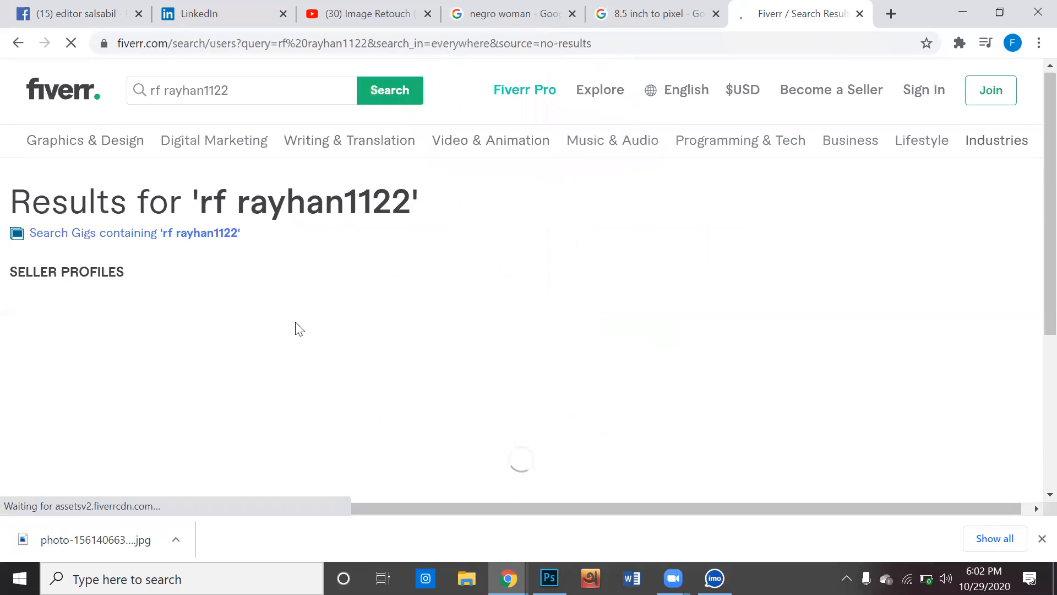
pyautogui.scroll(-4, 299, 329)
pyautogui.scroll(3, 299, 322)
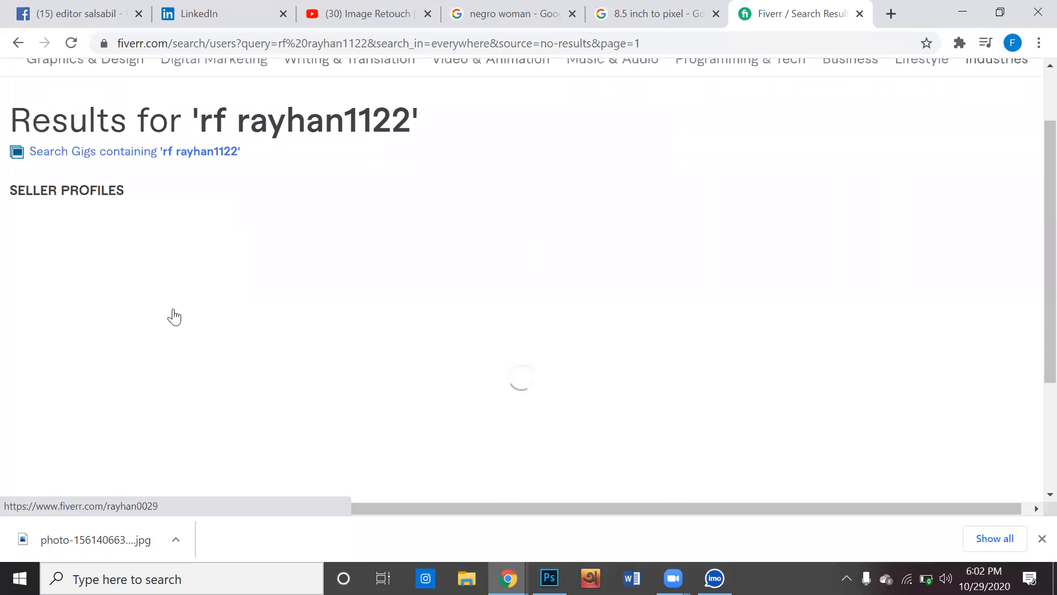
pyautogui.scroll(2, 110, 342)
pyautogui.scroll(-2, 141, 323)
pyautogui.scroll(-2, 272, 333)
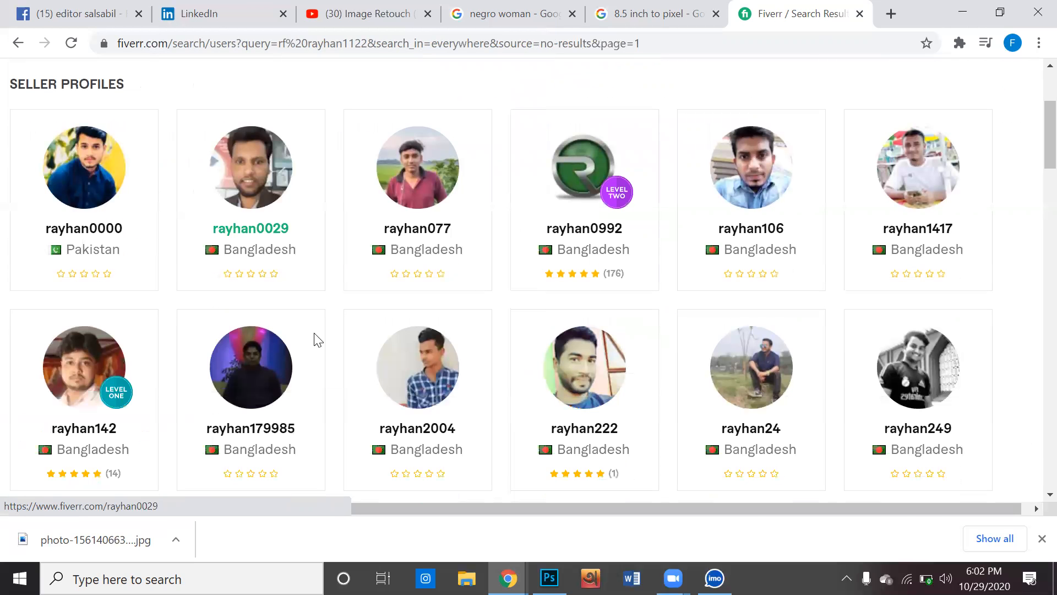
pyautogui.scroll(-10, 321, 331)
pyautogui.scroll(12, 324, 328)
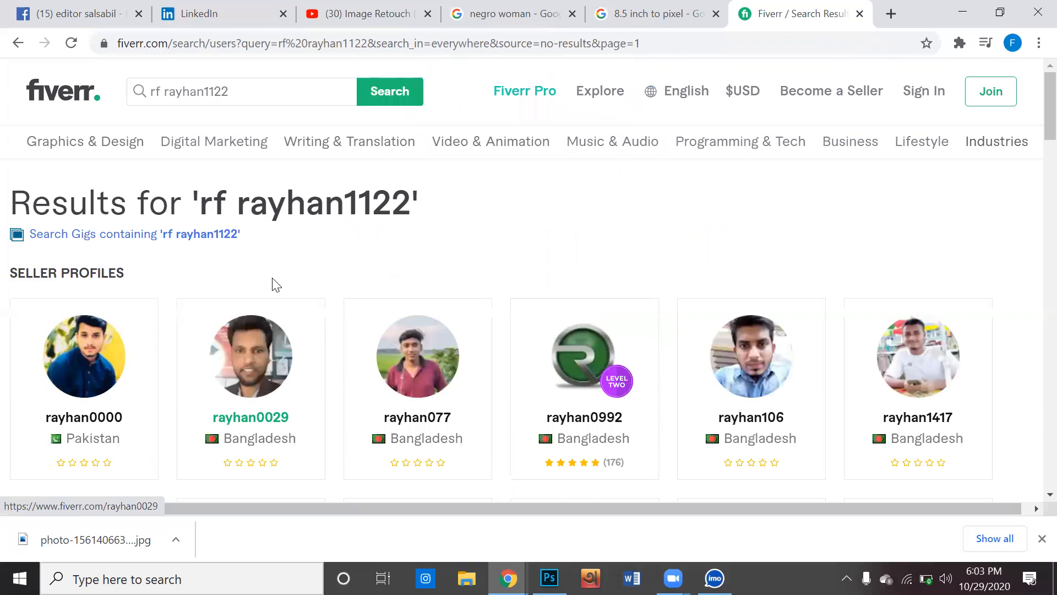
# Remove the space from the search text and rerun the username search
pyautogui.click(165, 93)
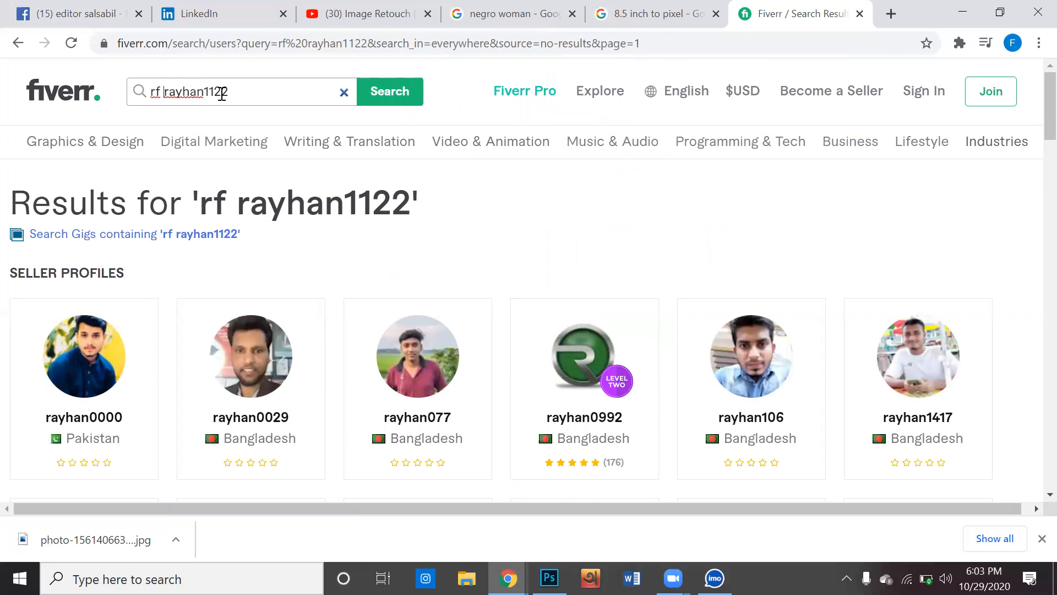
pyautogui.press('BackSpace')
pyautogui.press('Return')
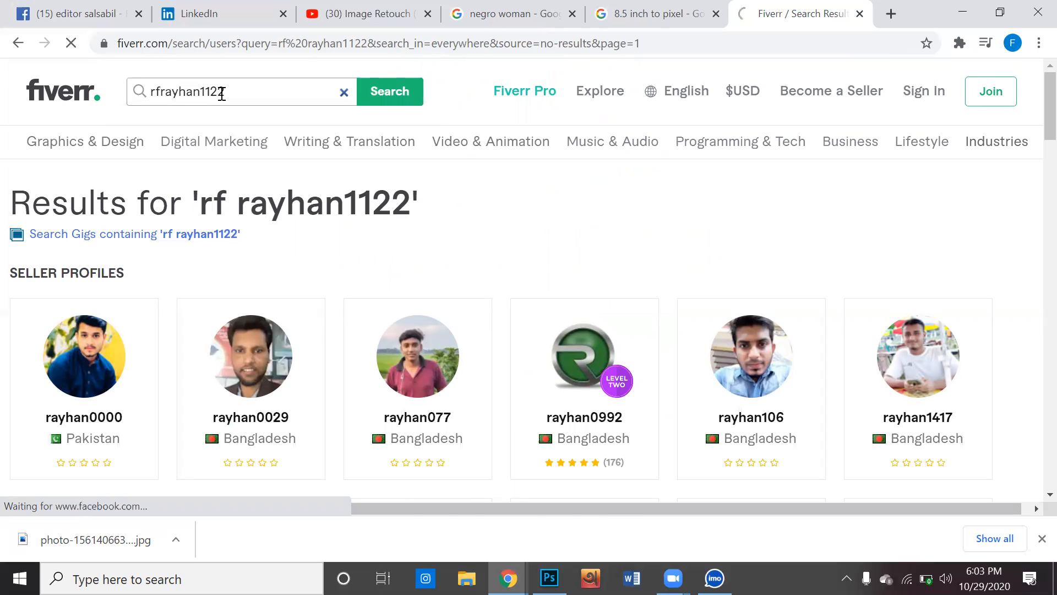
pyautogui.scroll(-4, 486, 330)
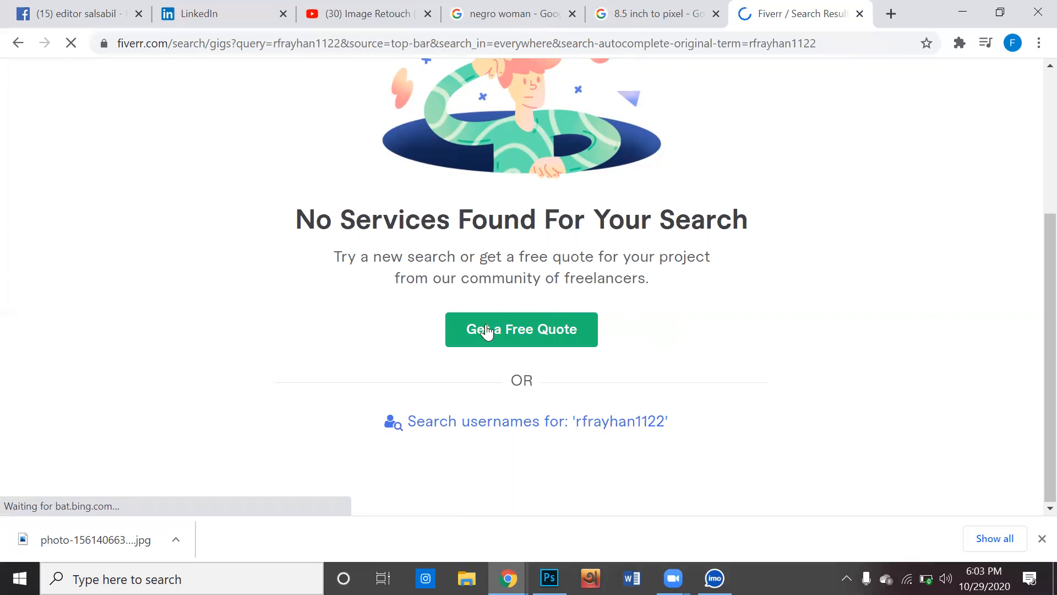
pyautogui.click(598, 422)
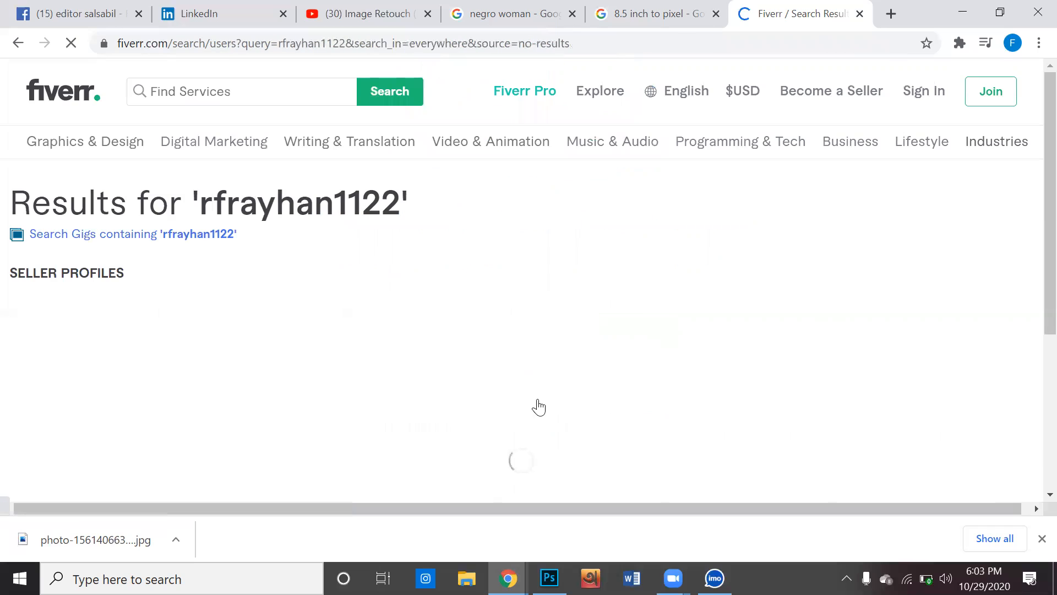
# Open the seller's profile and their 'remove background by clipping path' gig in a new tab
pyautogui.scroll(-2, 97, 237)
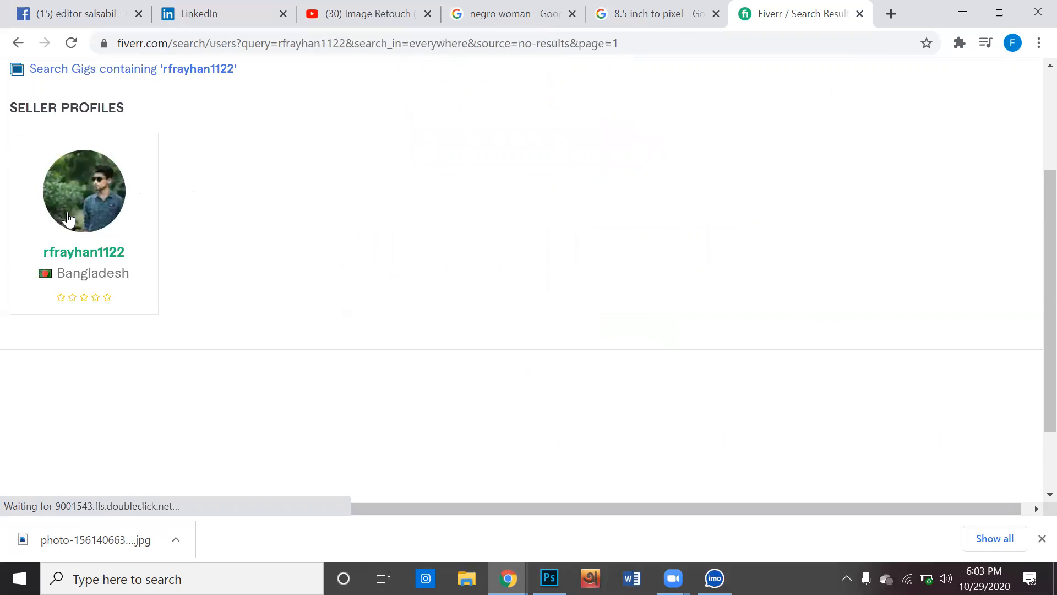
pyautogui.click(109, 200)
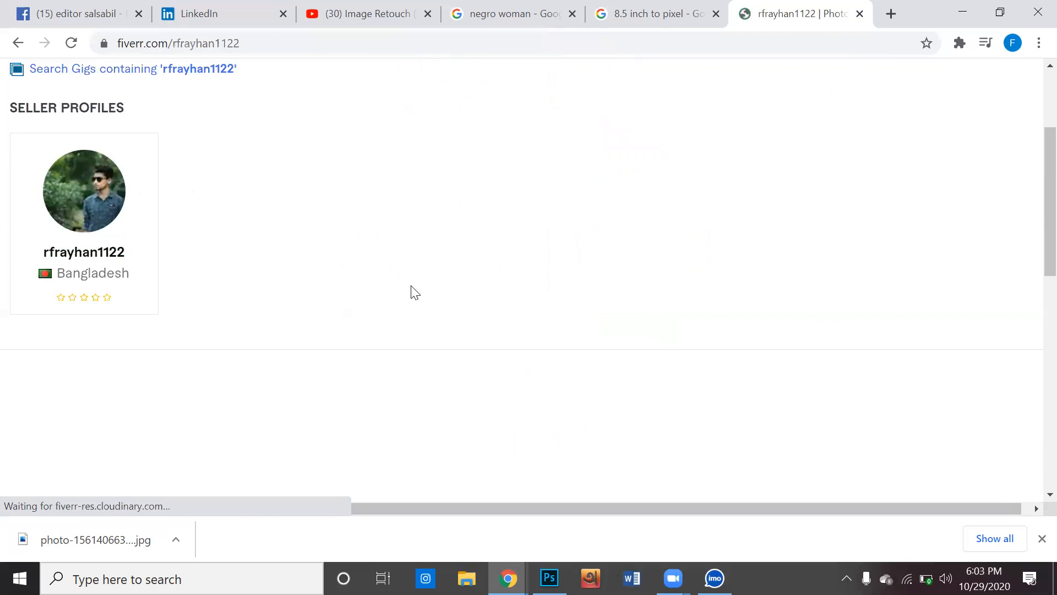
pyautogui.scroll(-4, 843, 308)
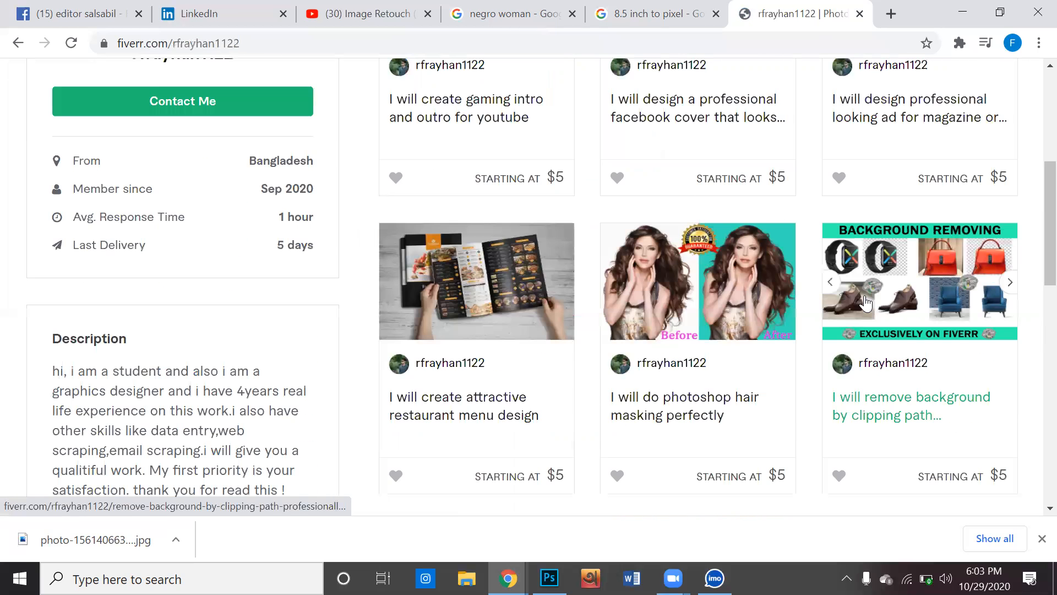
pyautogui.click(865, 296)
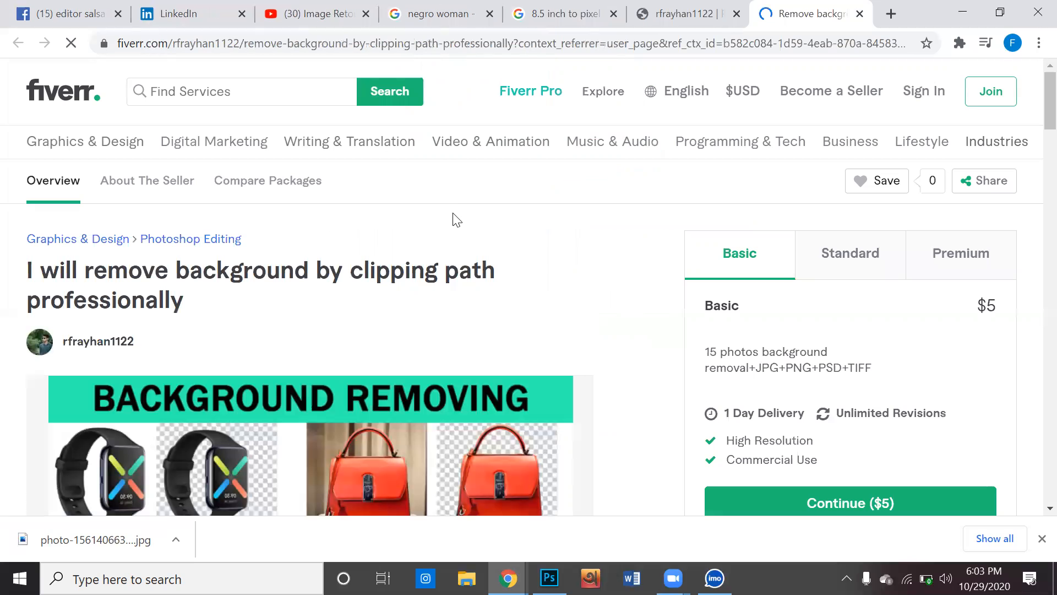
# Enlarge the gig gallery, browse forward to the blue chair sample, and close it
pyautogui.scroll(-3, 453, 220)
pyautogui.scroll(2, 452, 218)
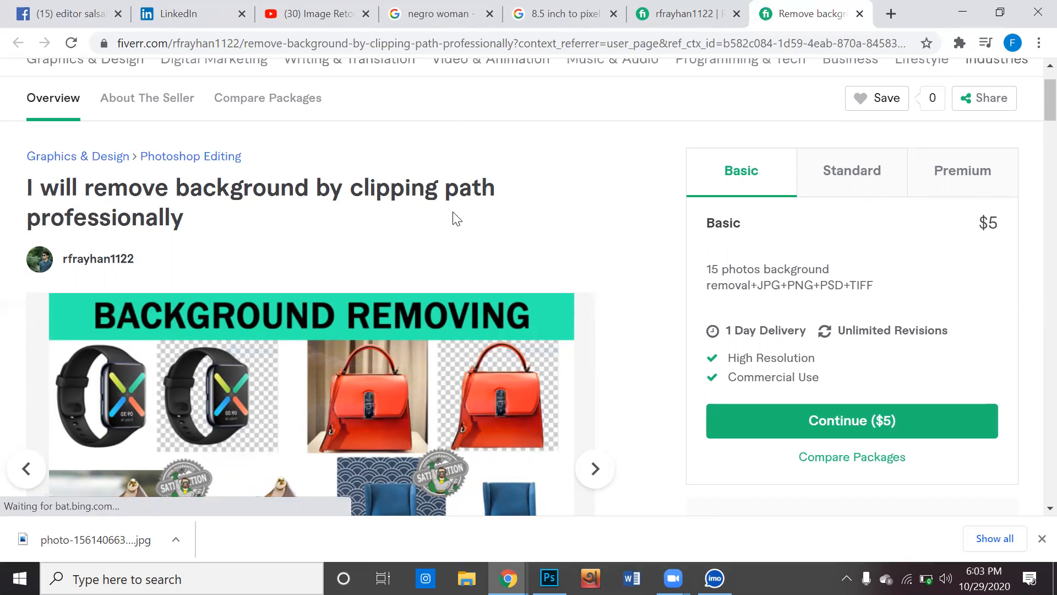
pyautogui.scroll(-3, 410, 241)
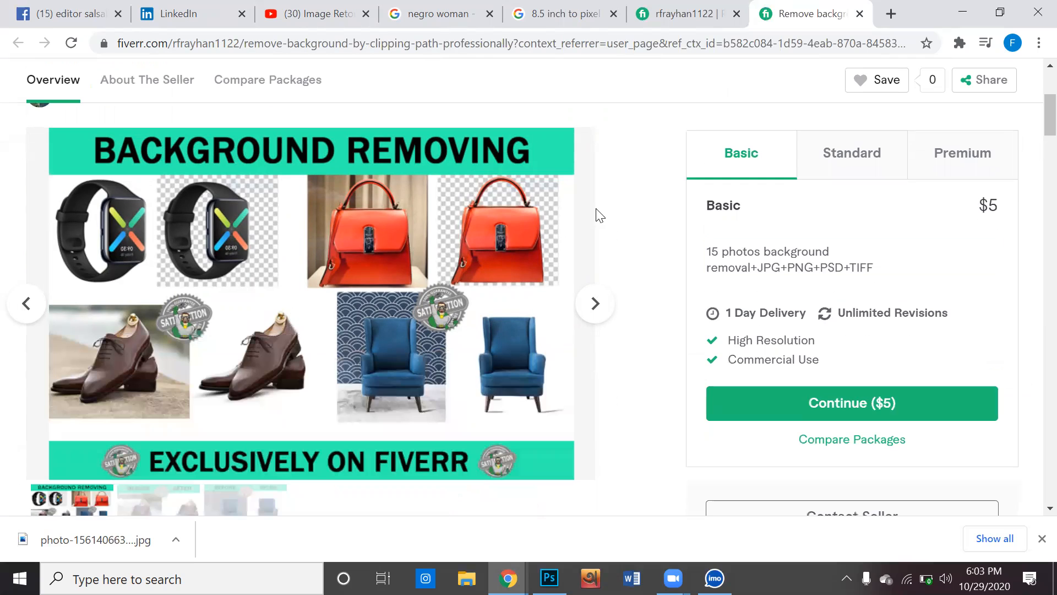
pyautogui.click(600, 215)
pyautogui.click(1023, 295)
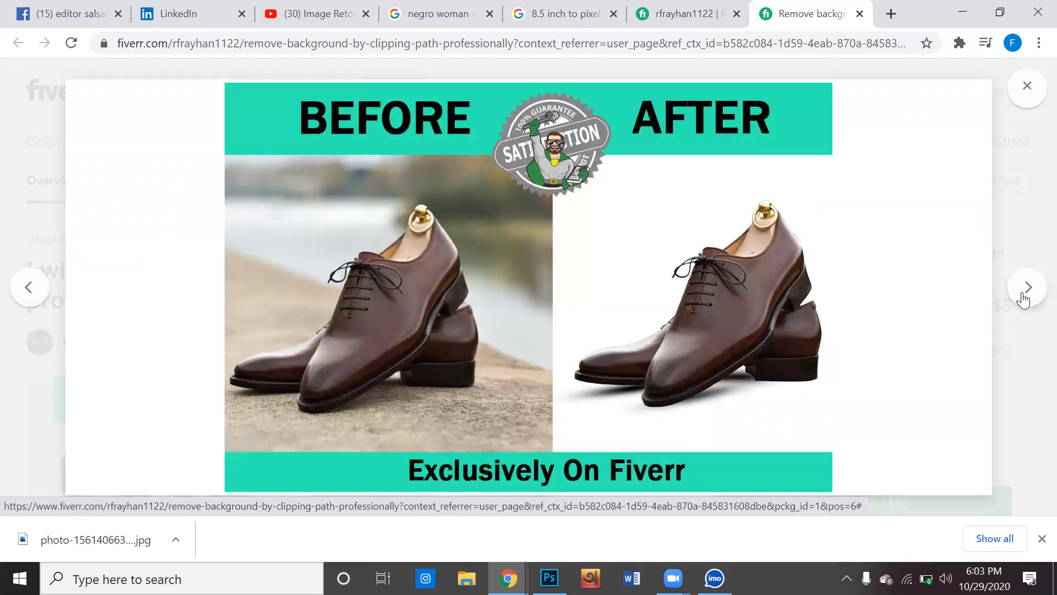
pyautogui.click(1023, 297)
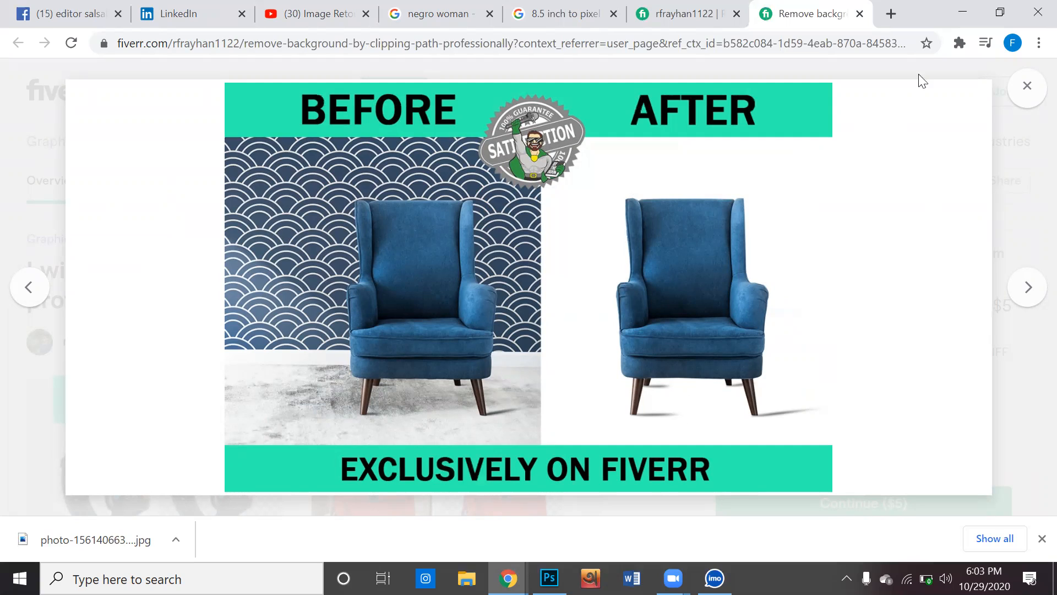
pyautogui.click(1025, 85)
# Reopen the samples full screen, go back through the brown shoes to the Background Removing collage, and close
pyautogui.scroll(-5, 631, 249)
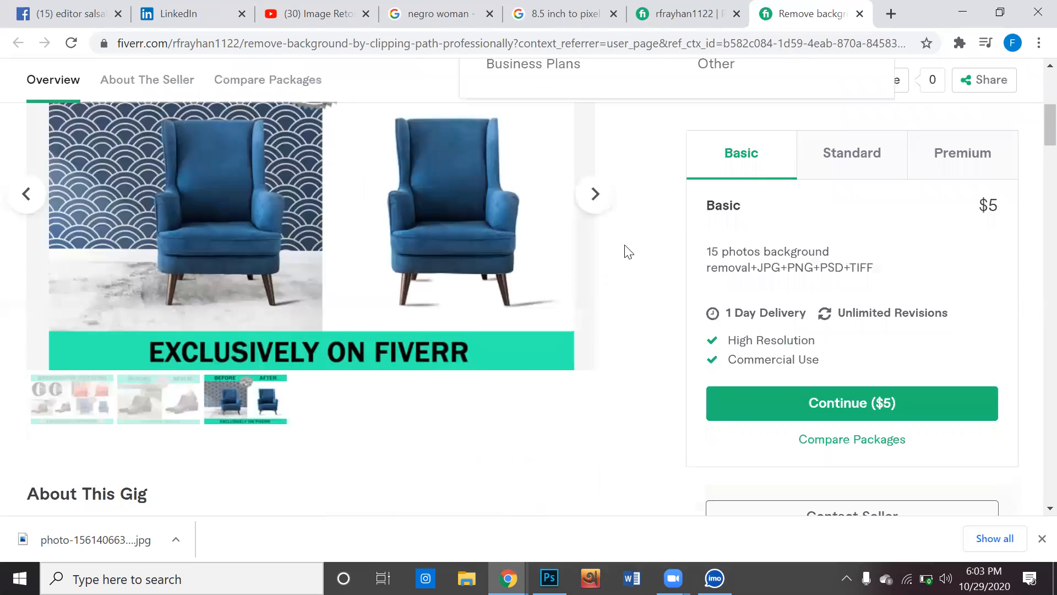
pyautogui.scroll(5, 581, 263)
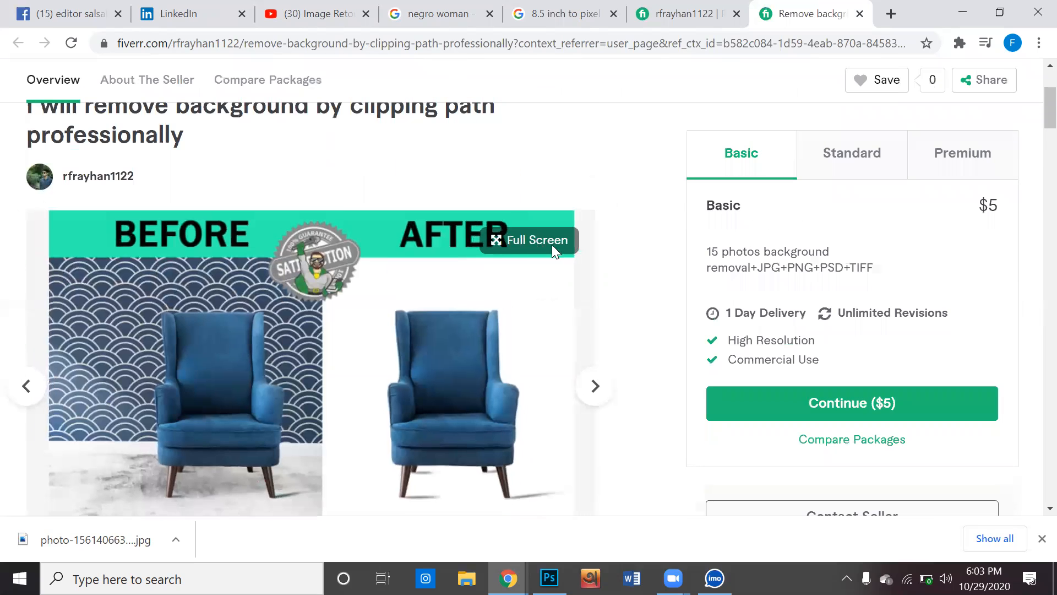
pyautogui.click(552, 244)
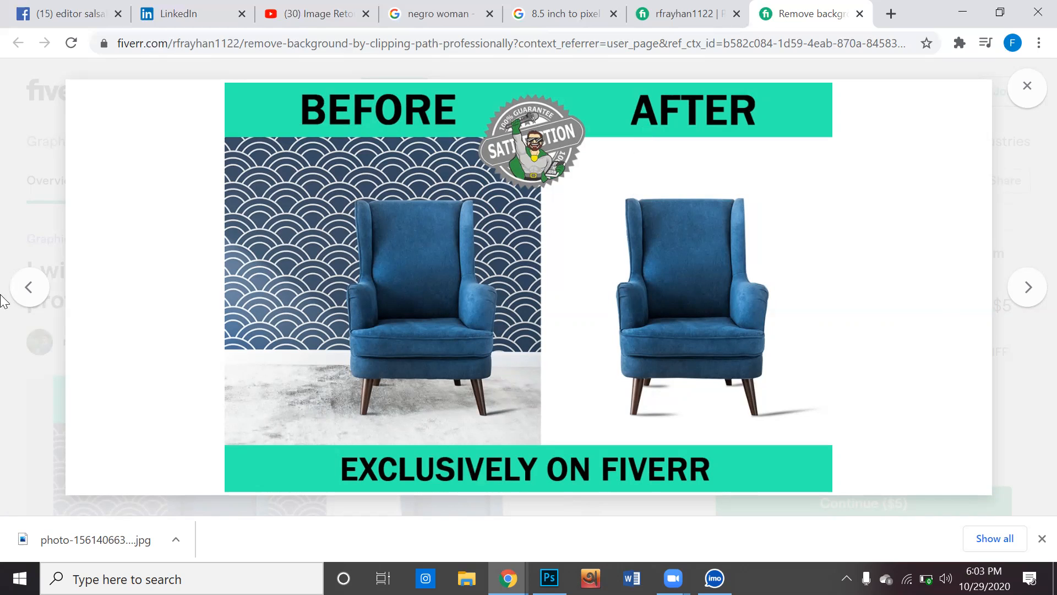
pyautogui.click(19, 290)
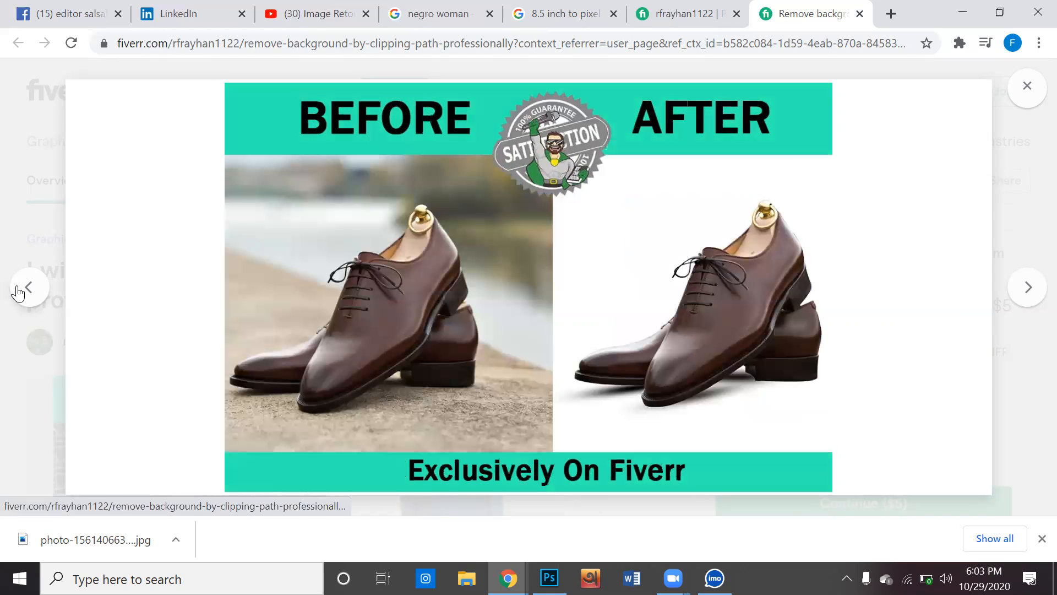
pyautogui.click(18, 289)
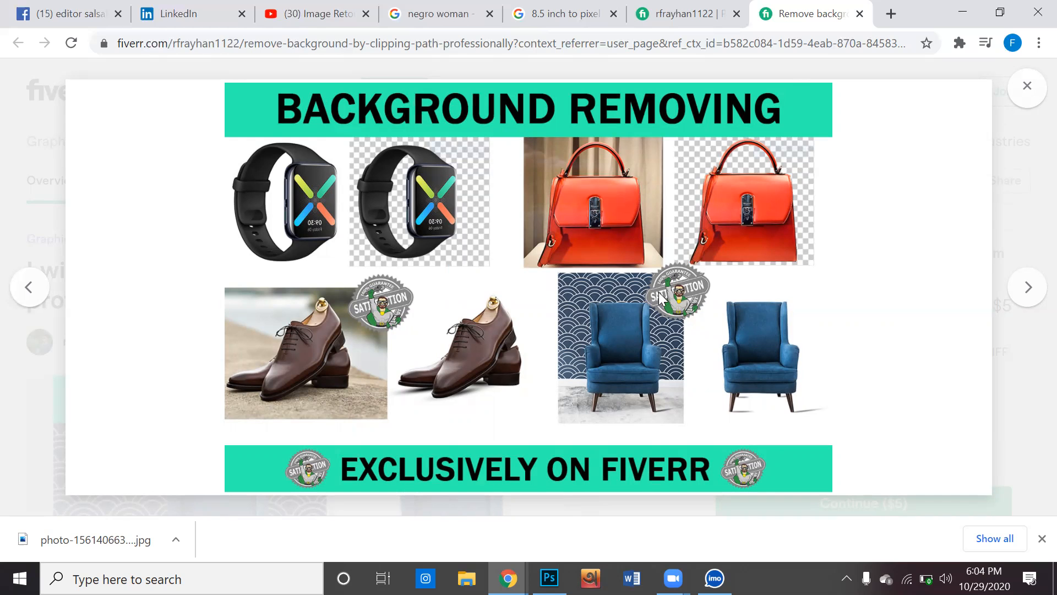
pyautogui.click(1023, 104)
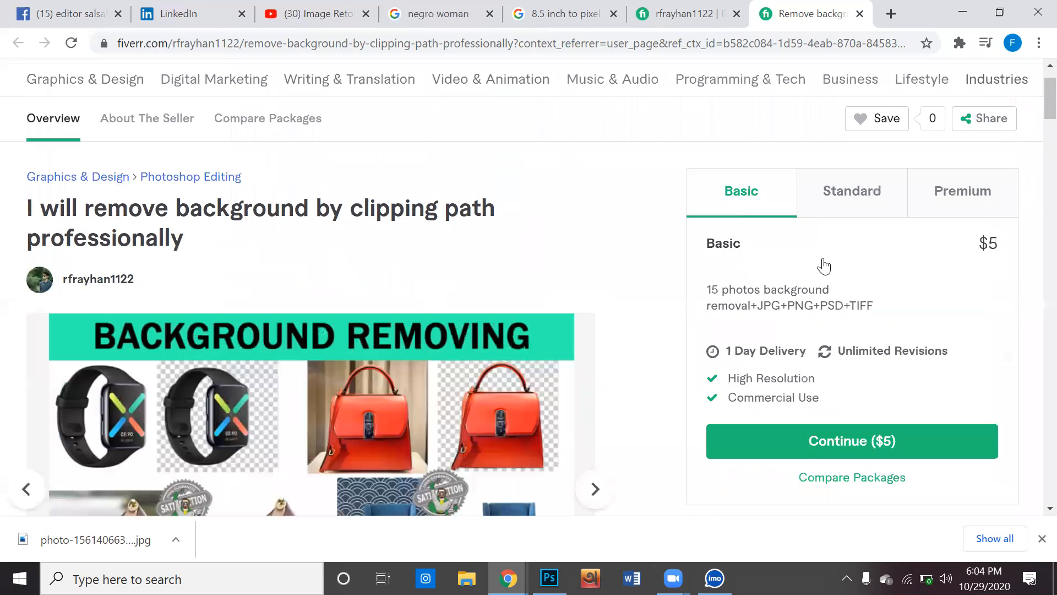
pyautogui.scroll(-3, 823, 265)
pyautogui.scroll(-3, 824, 264)
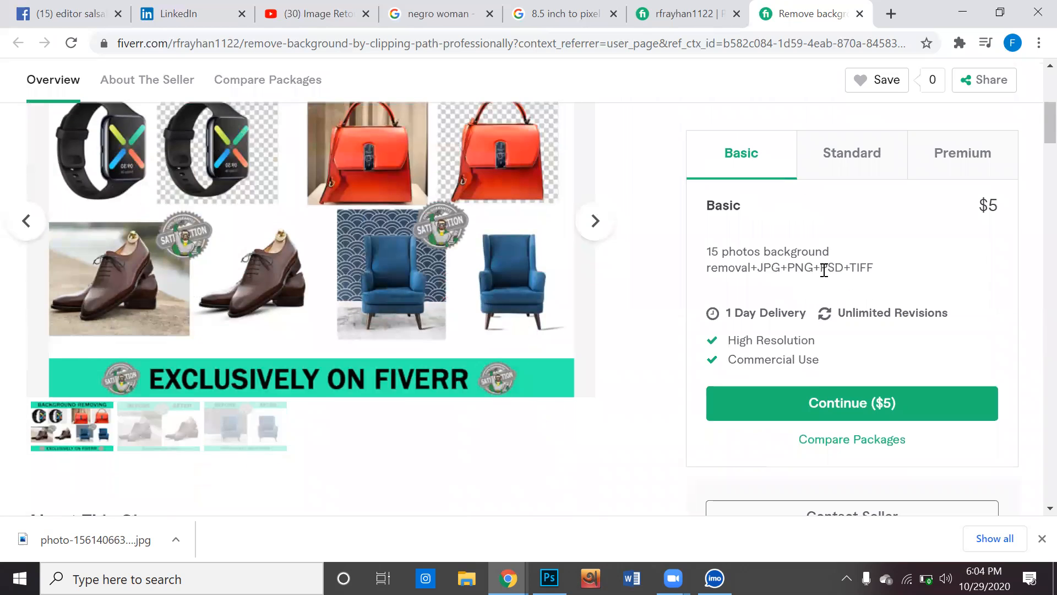
pyautogui.scroll(6, 823, 270)
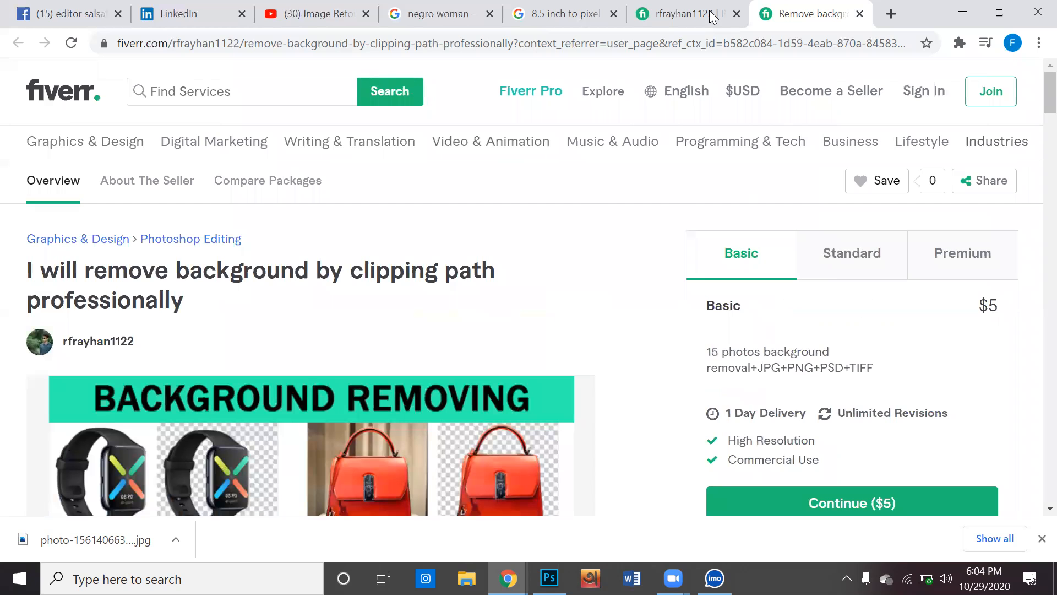
# From the seller's profile tab, open the 'I will create attractive restaurant menu design' gig
pyautogui.click(665, 17)
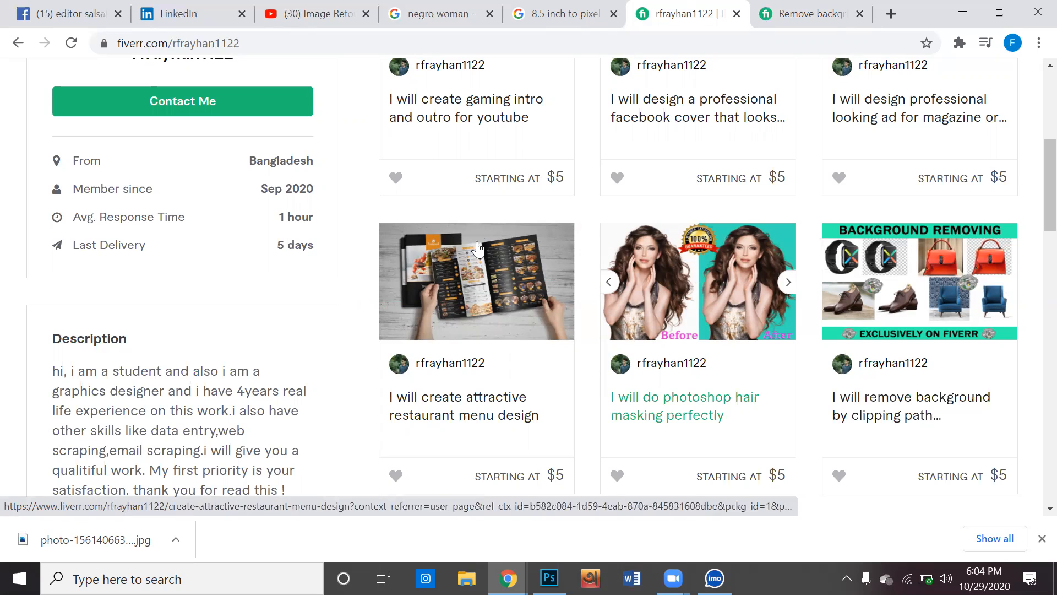
pyautogui.scroll(-1, 434, 385)
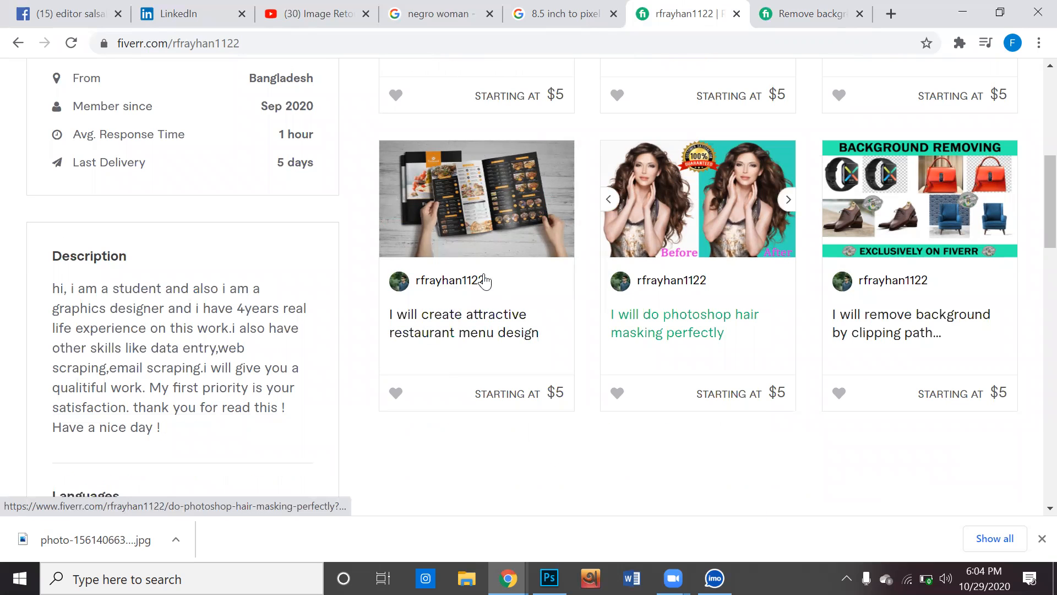
pyautogui.click(523, 230)
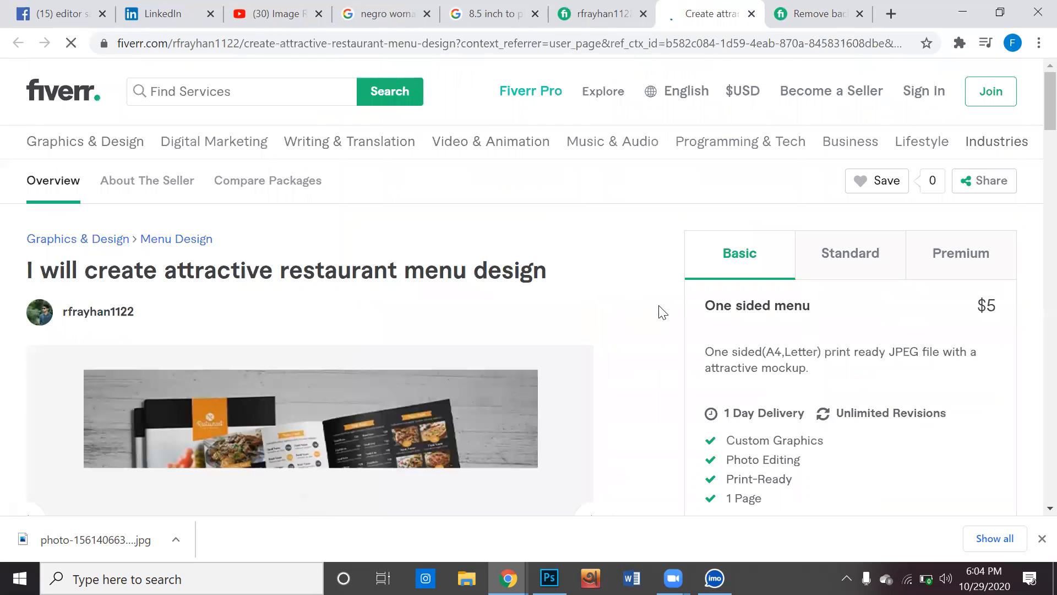
# Scroll through the menu gig's $5 one-sided package, then return to the profile tab
pyautogui.scroll(-3, 793, 363)
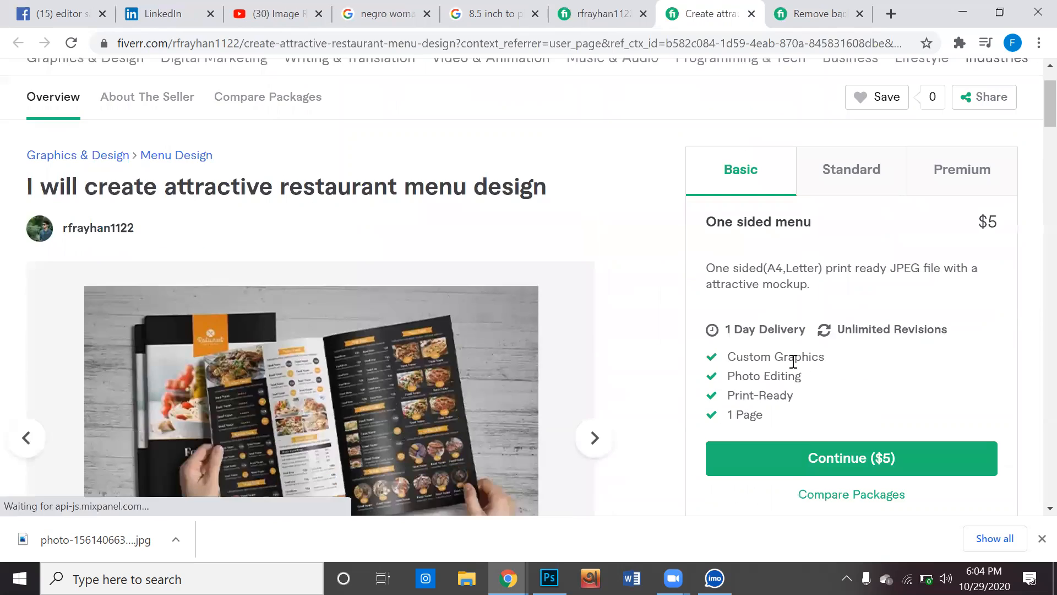
pyautogui.scroll(-3, 793, 370)
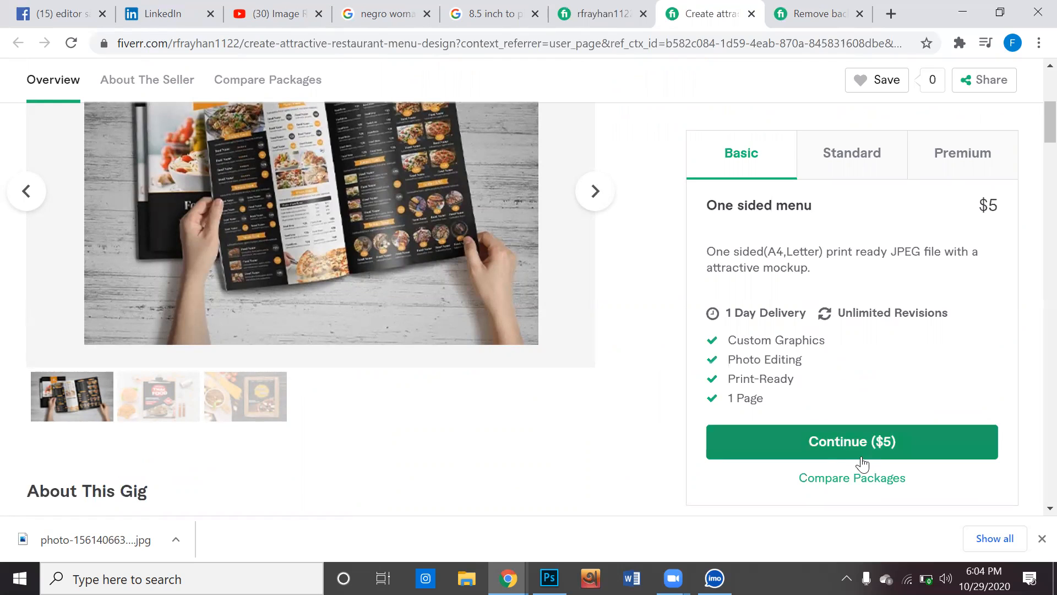
pyautogui.scroll(6, 852, 441)
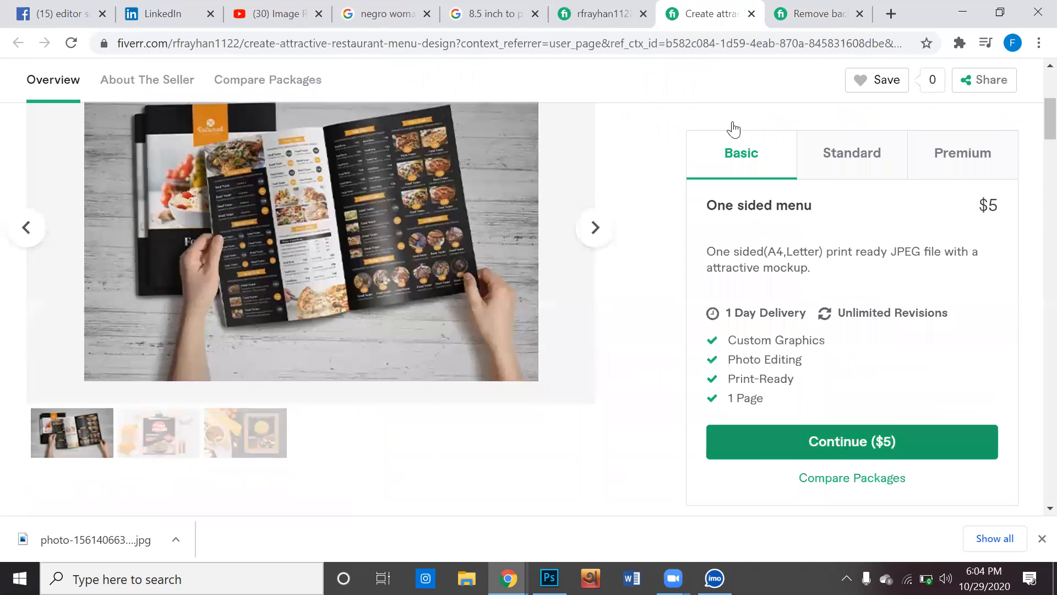
pyautogui.click(595, 23)
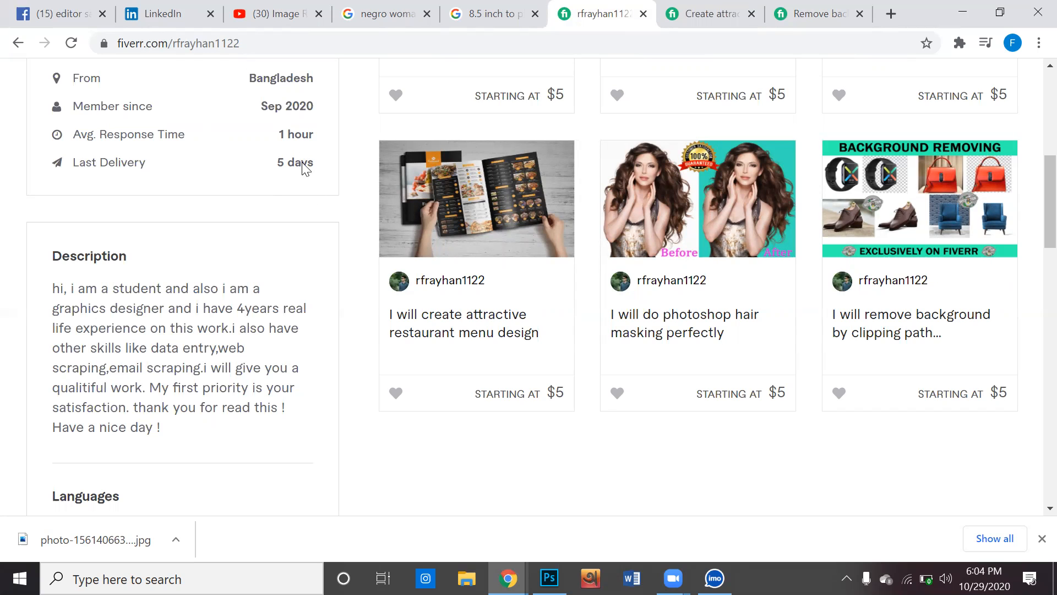
# Scroll the seller's profile to browse their $5 gigs, including gaming intros, Facebook covers and magazine ads
pyautogui.scroll(-3, 450, 263)
pyautogui.scroll(4, 450, 264)
pyautogui.scroll(6, 446, 264)
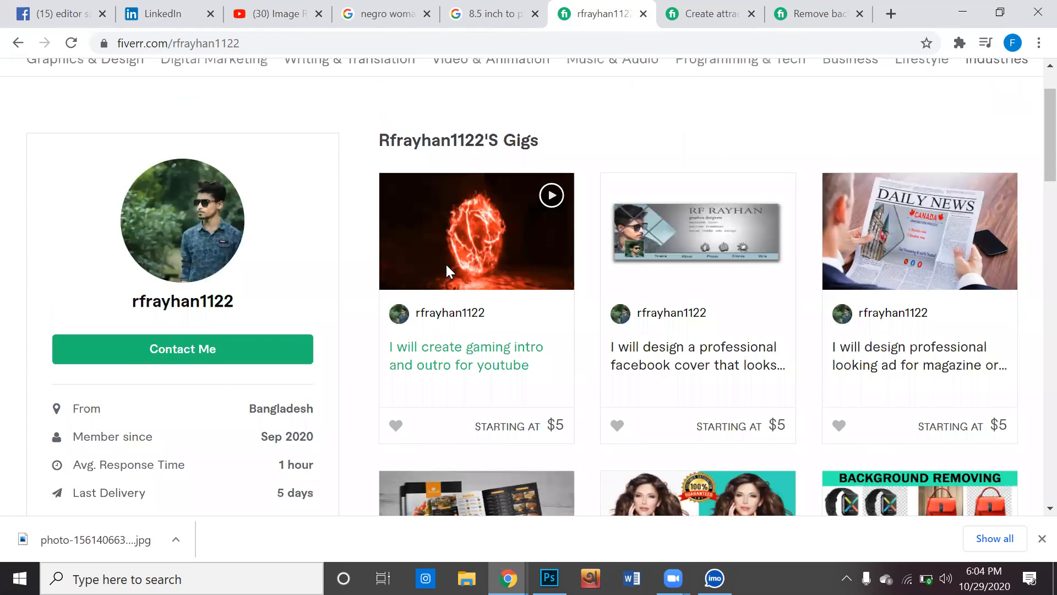
pyautogui.scroll(-7, 447, 273)
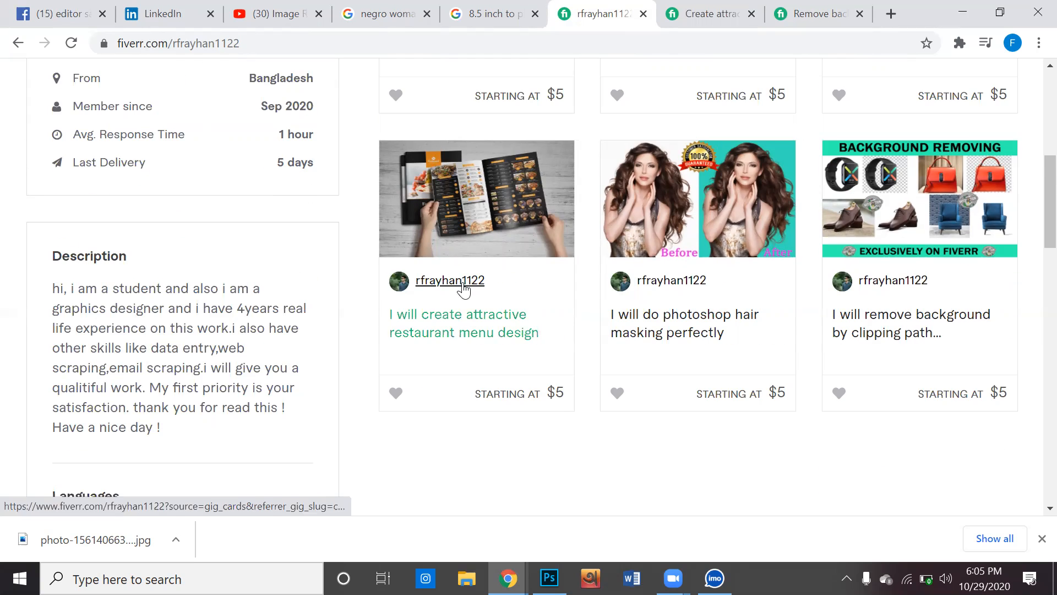
pyautogui.scroll(2, 463, 283)
pyautogui.scroll(-1, 464, 289)
pyautogui.scroll(-3, 464, 289)
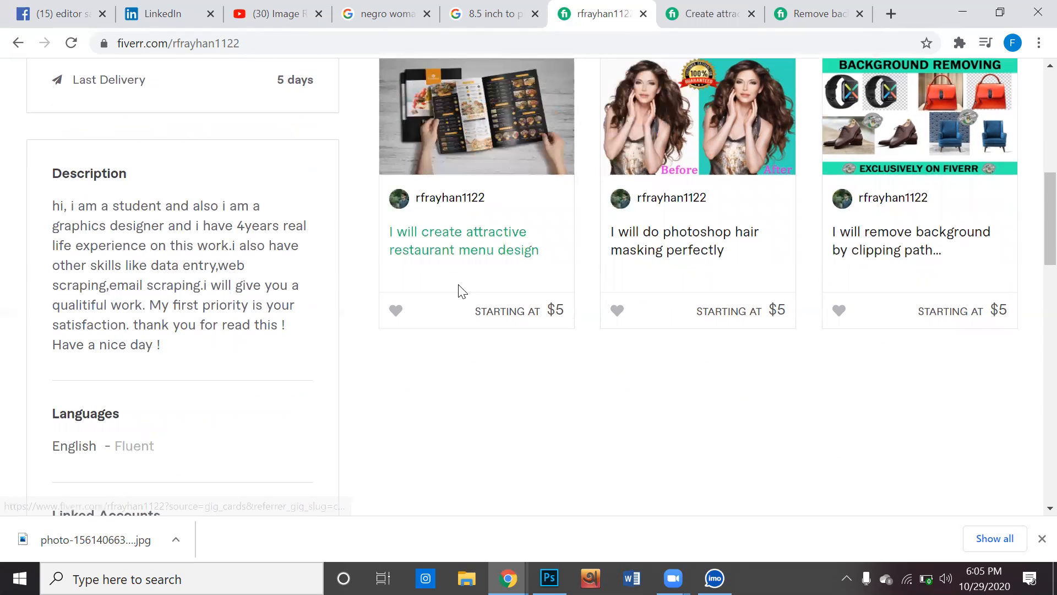
pyautogui.scroll(-3, 282, 274)
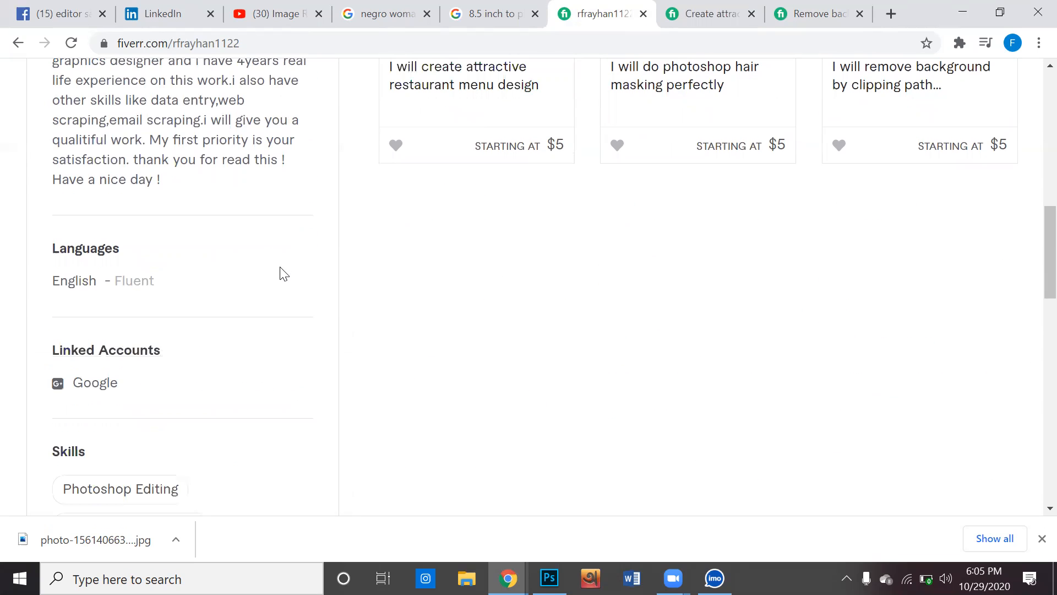
pyautogui.scroll(-13, 284, 276)
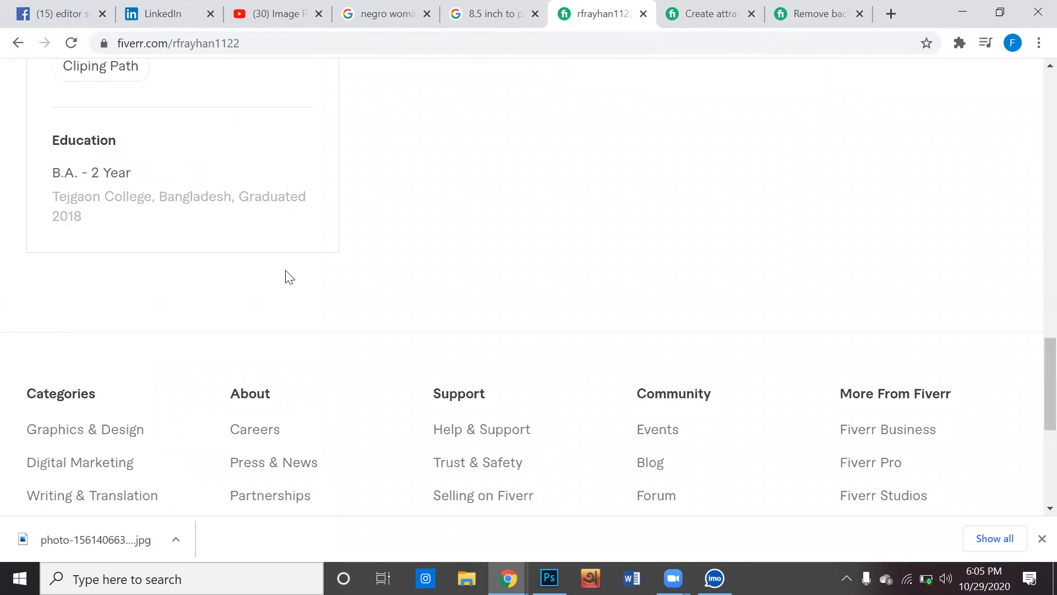
pyautogui.scroll(-5, 286, 279)
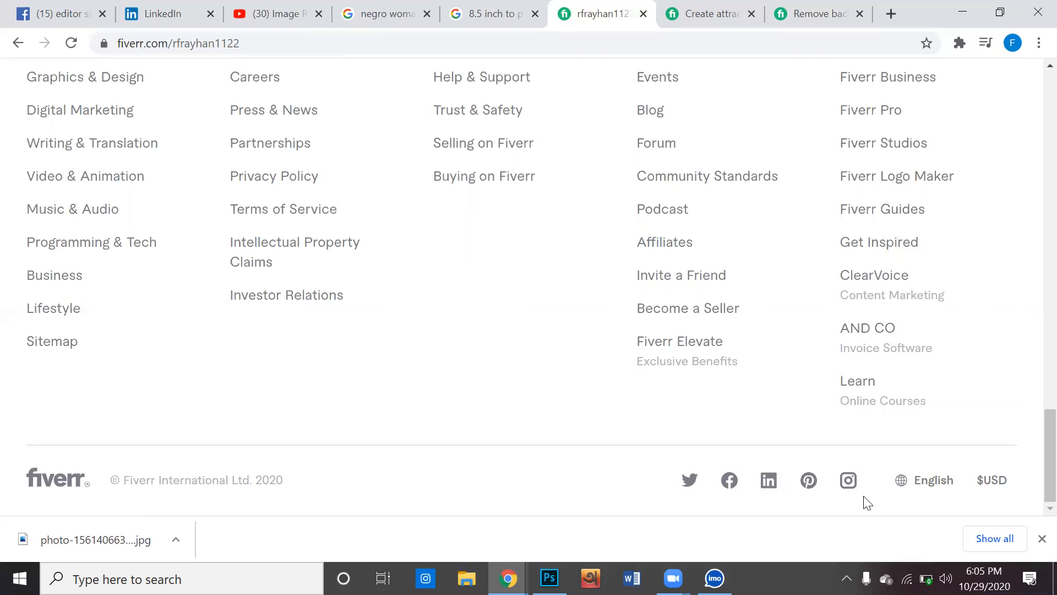
pyautogui.scroll(20, 639, 310)
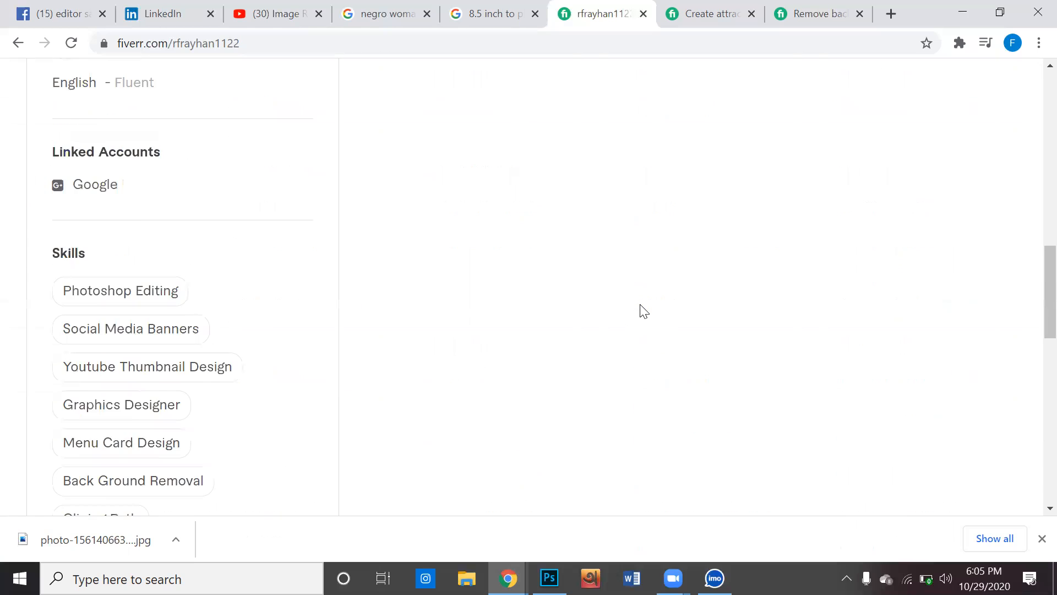
pyautogui.scroll(3, 640, 306)
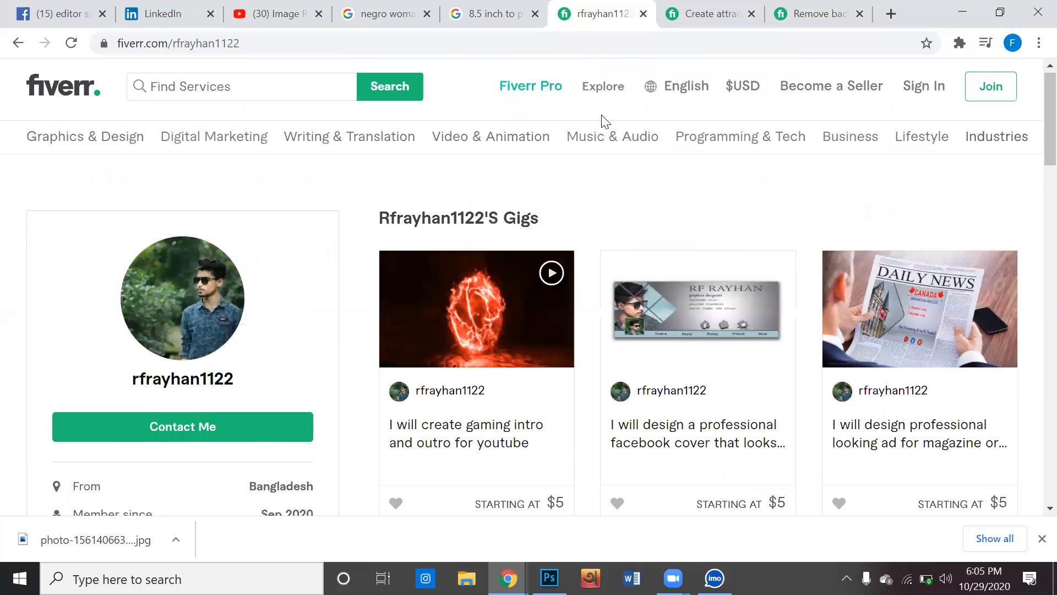
pyautogui.scroll(-10, 606, 121)
pyautogui.scroll(10, 605, 121)
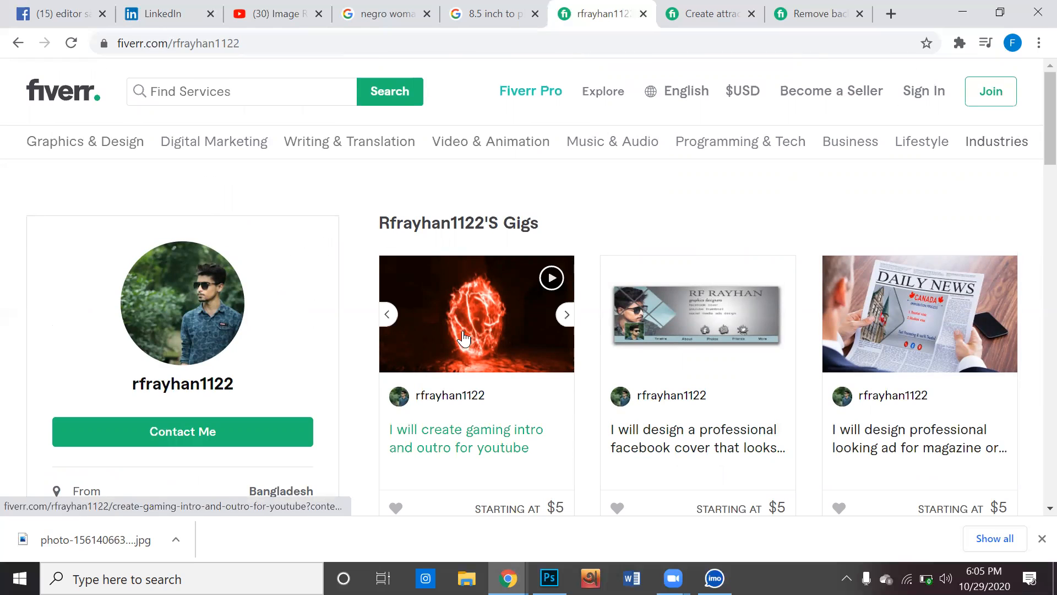
# Open the $5 gaming intro and outro gig, play its preview video, then return to the profile
pyautogui.click(473, 310)
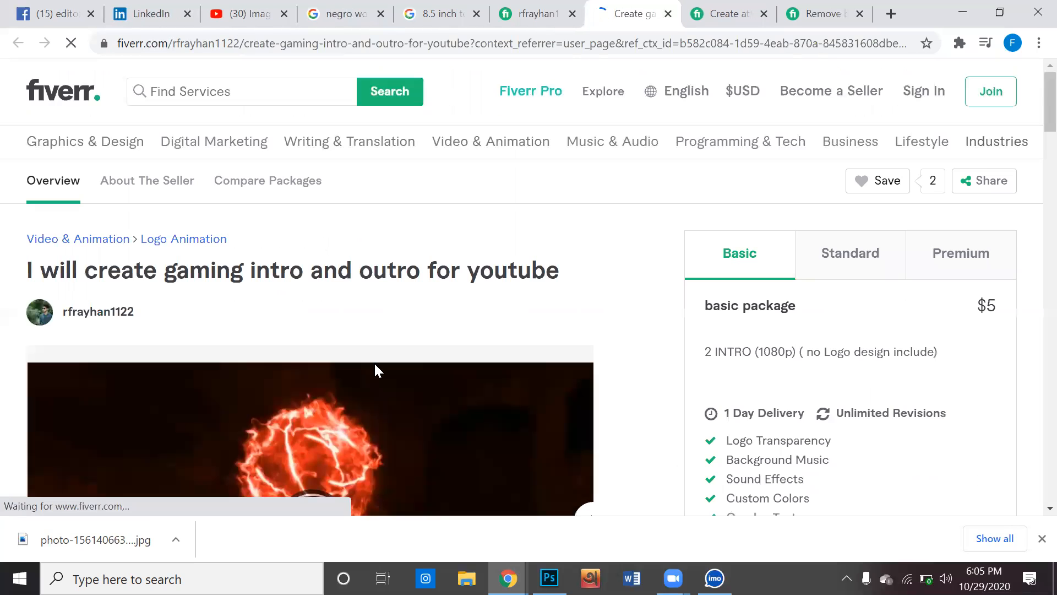
pyautogui.scroll(-4, 375, 368)
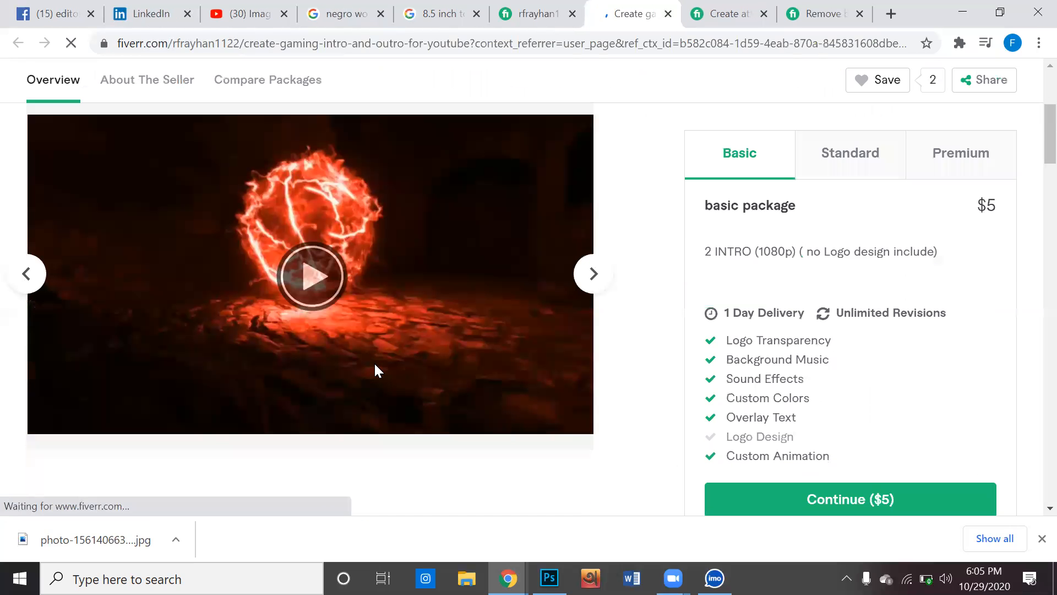
pyautogui.click(302, 293)
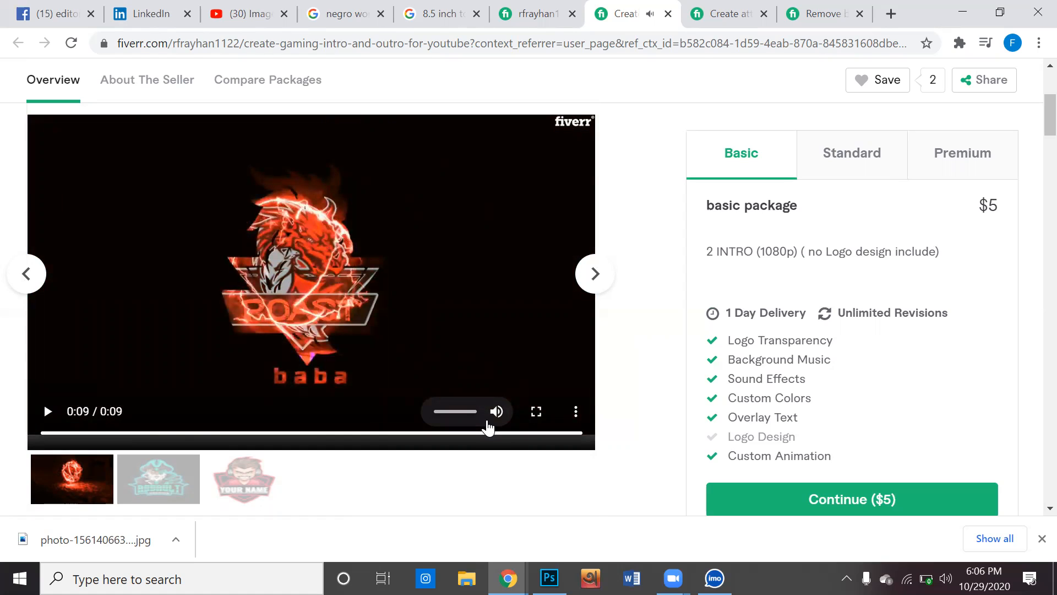
pyautogui.scroll(2, 488, 426)
pyautogui.scroll(3, 487, 427)
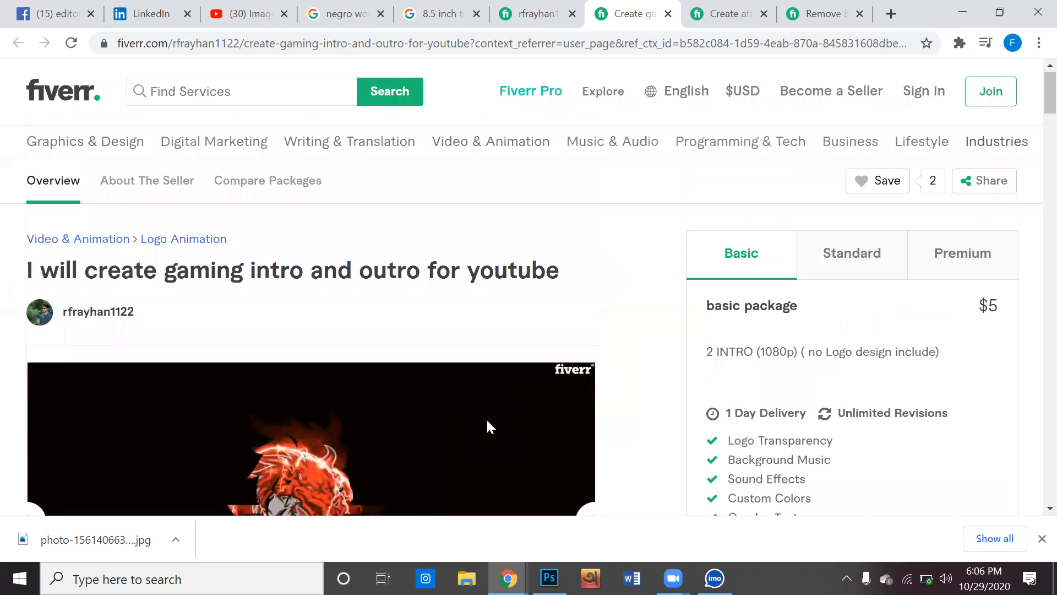
pyautogui.click(533, 13)
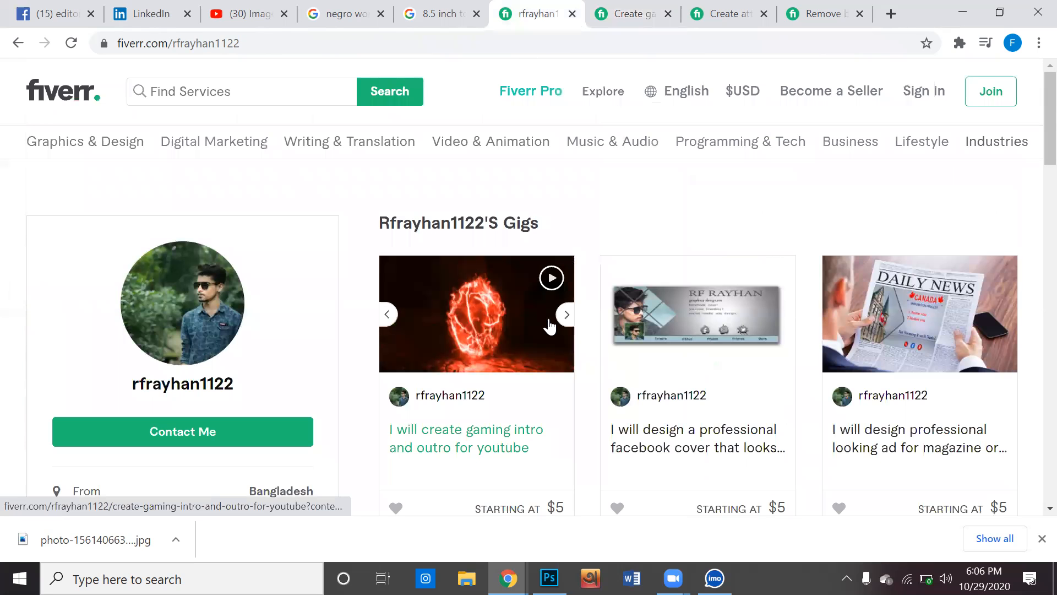
# Scroll through the seller's six $5 gig cards, from gaming intros to clipping-path background removal
pyautogui.scroll(-5, 549, 326)
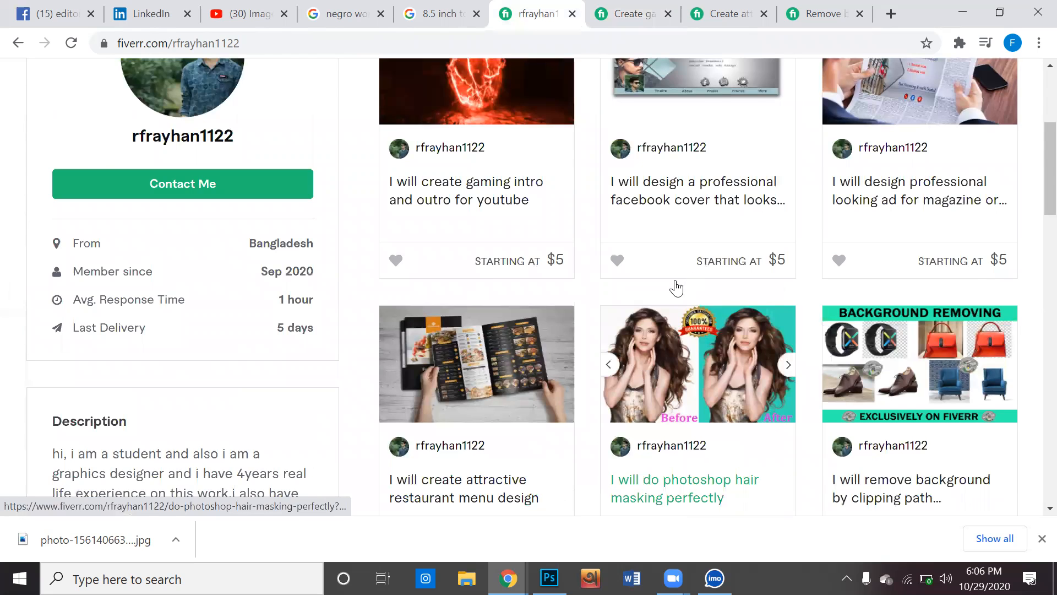
pyautogui.scroll(-3, 569, 194)
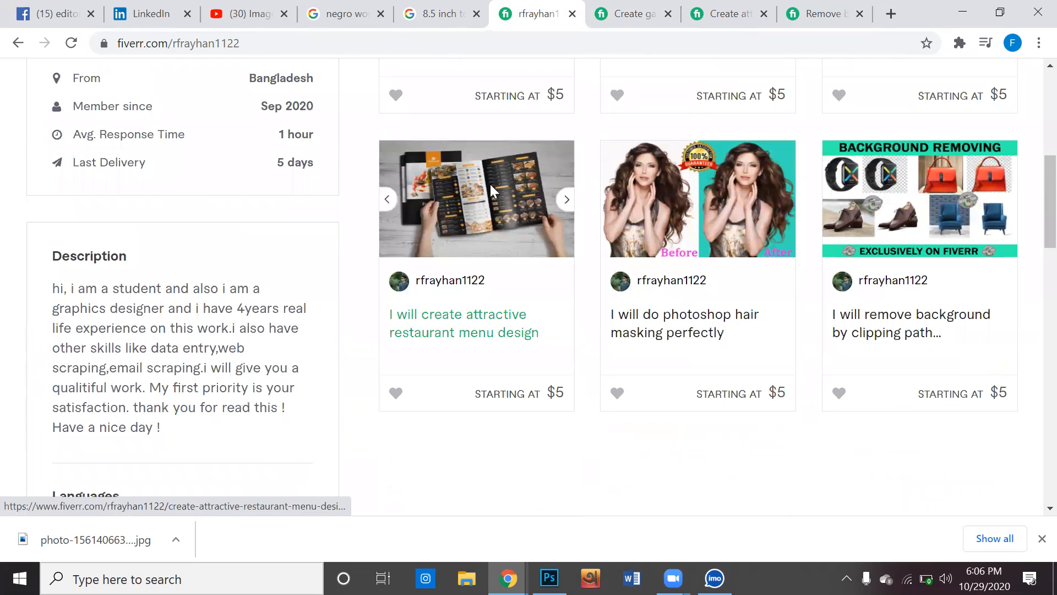
pyautogui.scroll(-1, 490, 190)
pyautogui.scroll(-1, 485, 198)
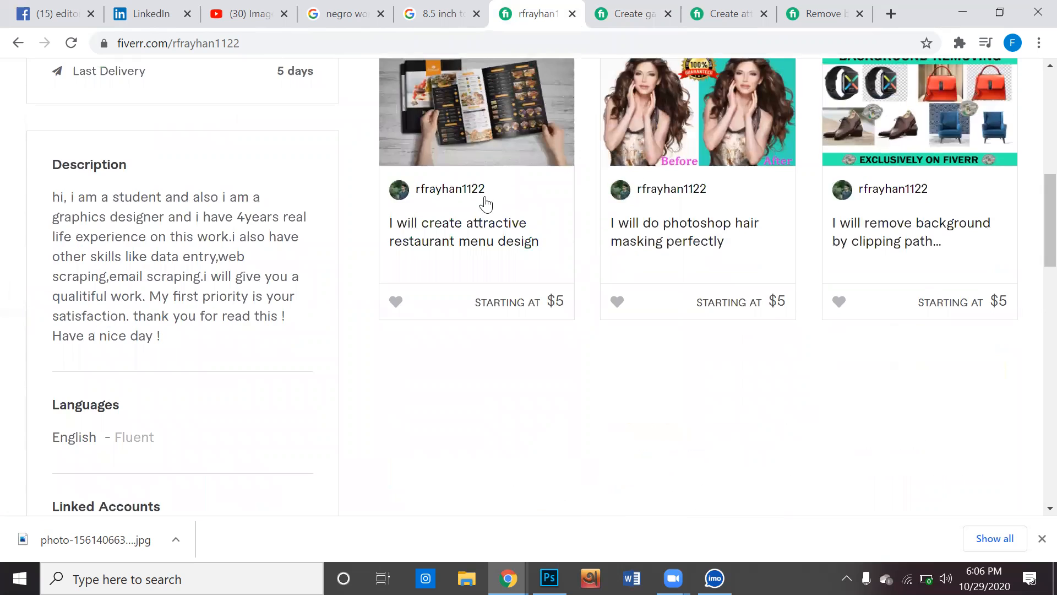
pyautogui.scroll(3, 485, 201)
pyautogui.scroll(3, 485, 198)
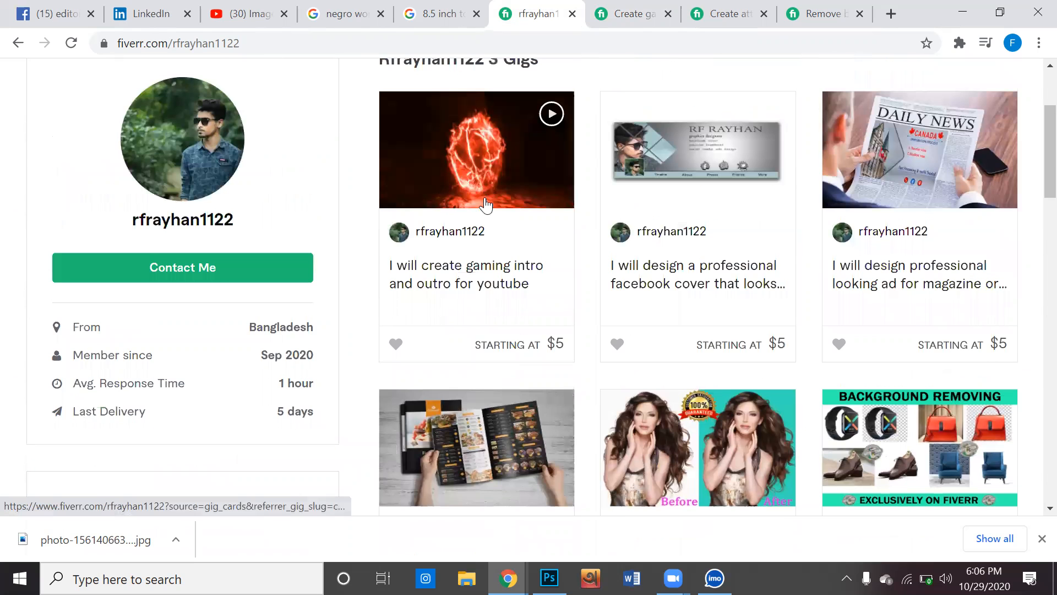
pyautogui.scroll(-5, 485, 205)
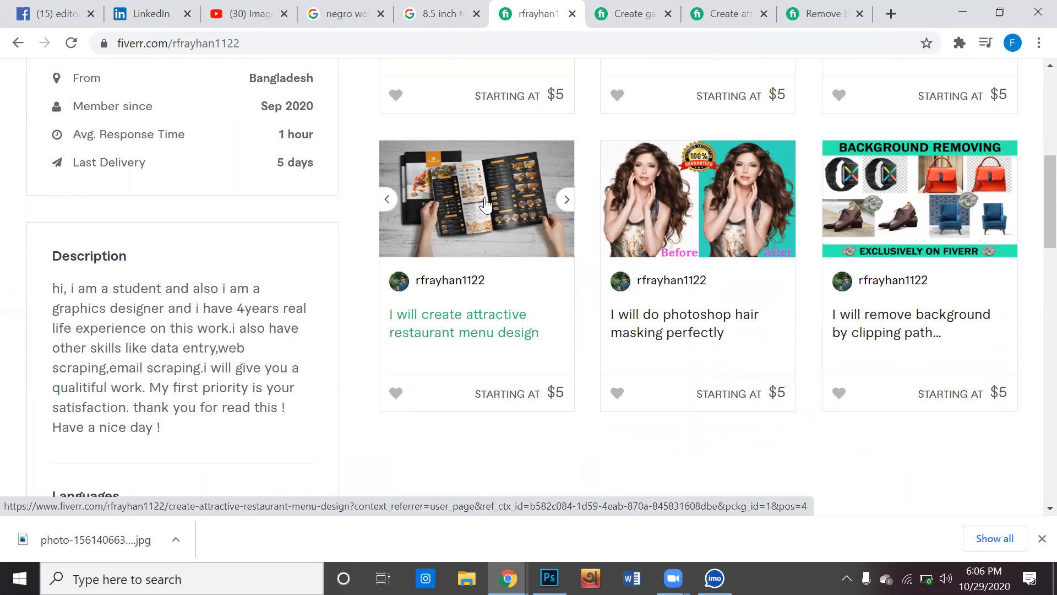
pyautogui.scroll(-6, 485, 204)
pyautogui.scroll(13, 484, 205)
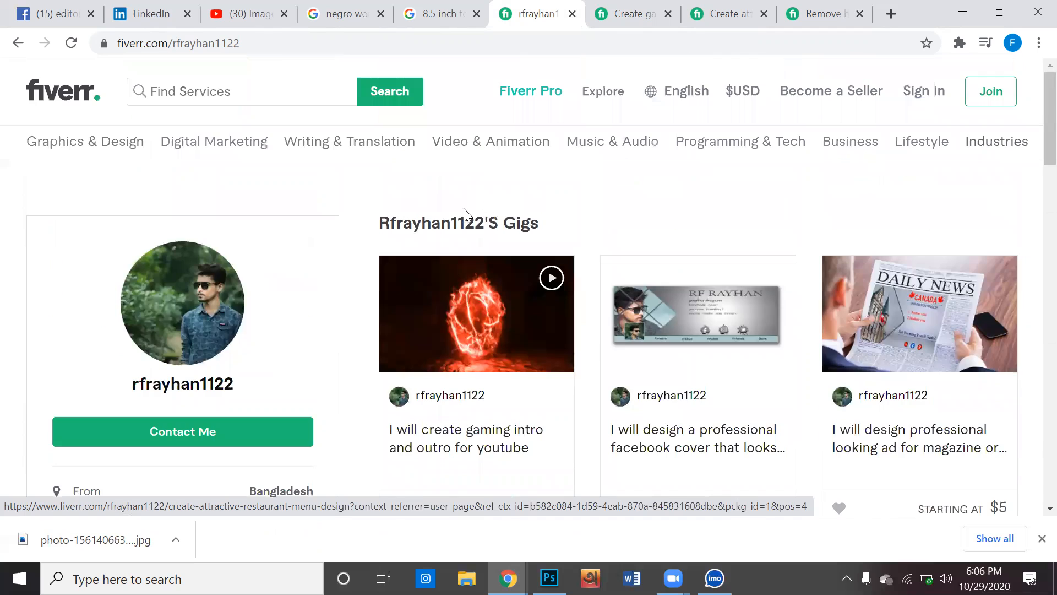
pyautogui.scroll(-3, 430, 234)
pyautogui.scroll(-3, 408, 258)
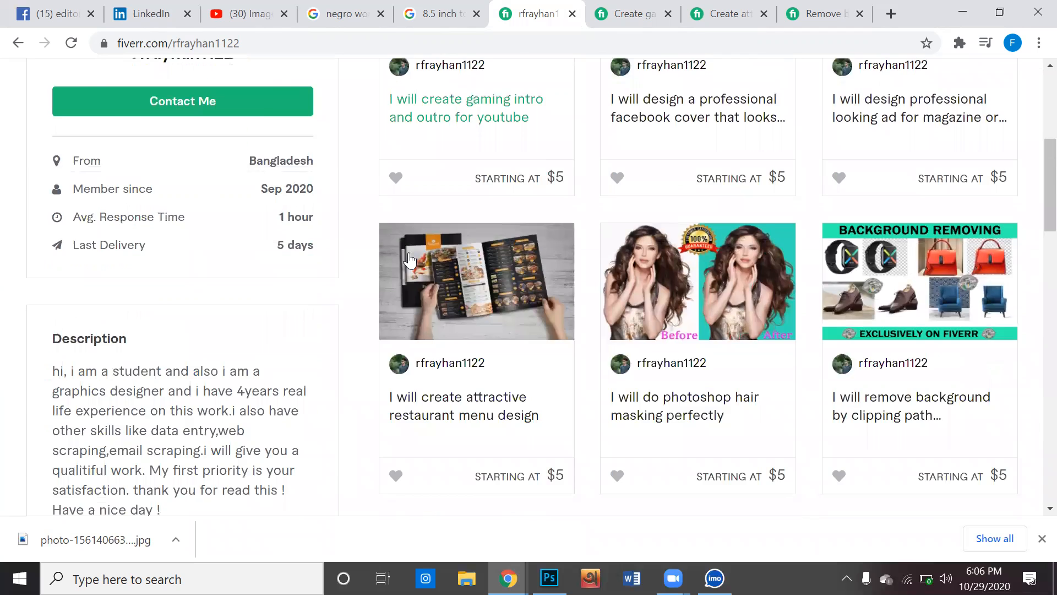
pyautogui.scroll(-3, 408, 259)
pyautogui.scroll(4, 531, 281)
pyautogui.scroll(5, 526, 275)
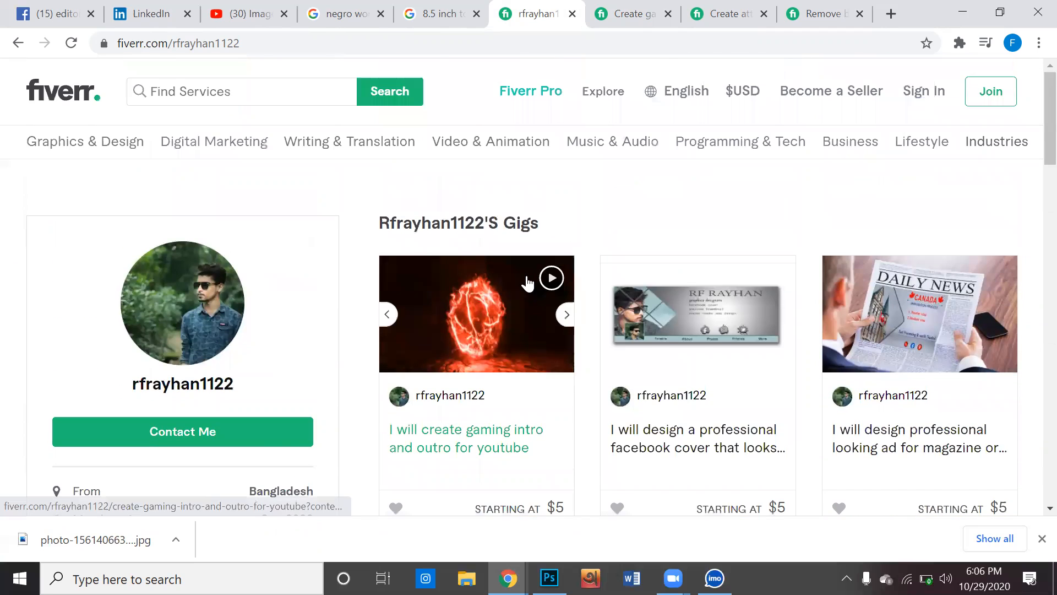
pyautogui.scroll(-5, 527, 284)
pyautogui.scroll(5, 526, 287)
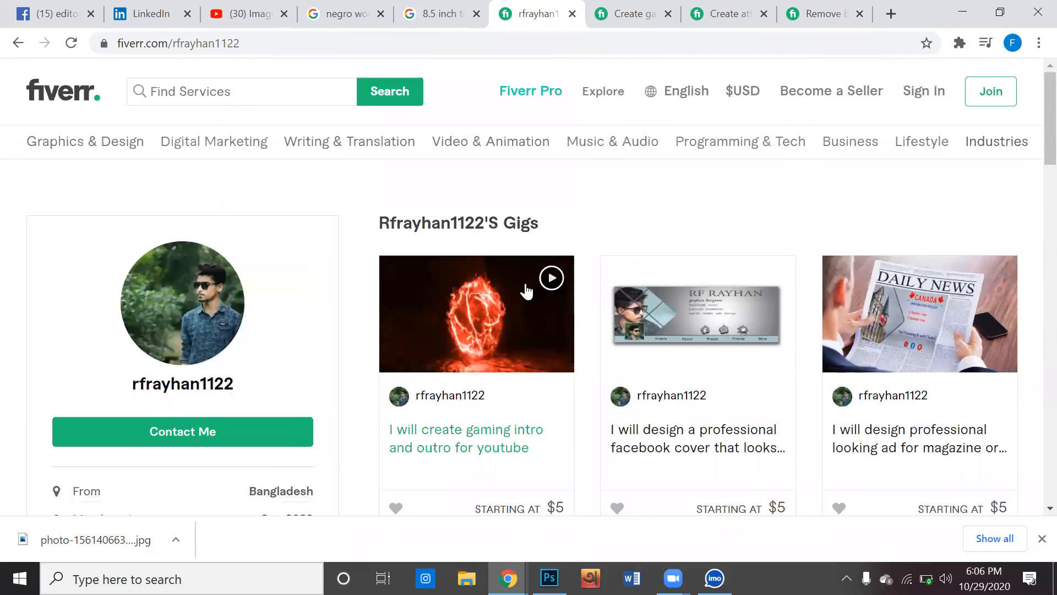
# Save one gig to favourites with its heart icon and dismiss the Join Fiverr sign-up popup
pyautogui.moveTo(727, 149)
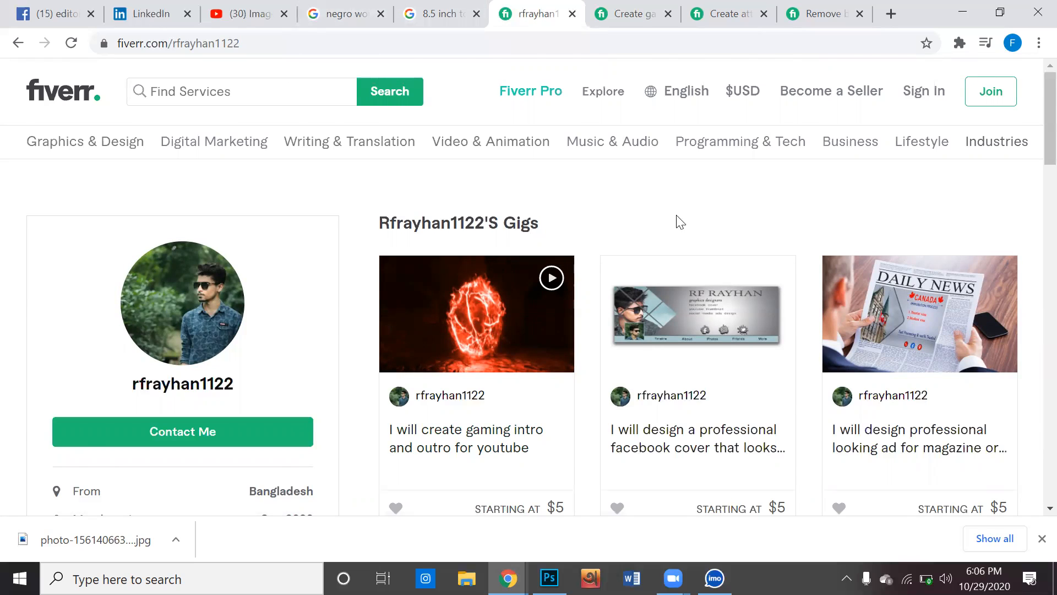
pyautogui.scroll(-6, 680, 222)
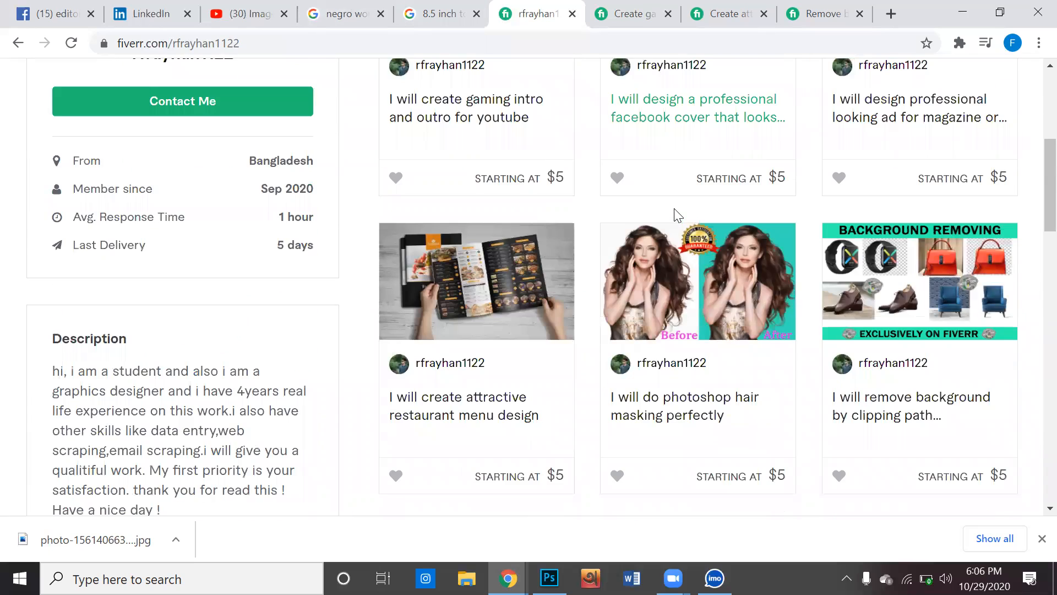
pyautogui.scroll(-3, 678, 214)
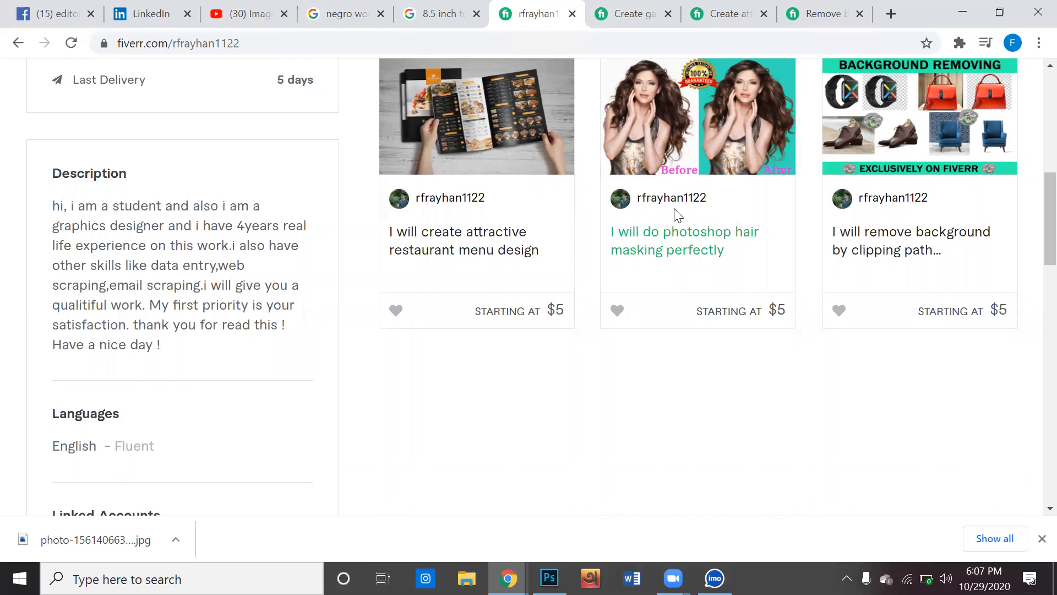
pyautogui.scroll(5, 677, 215)
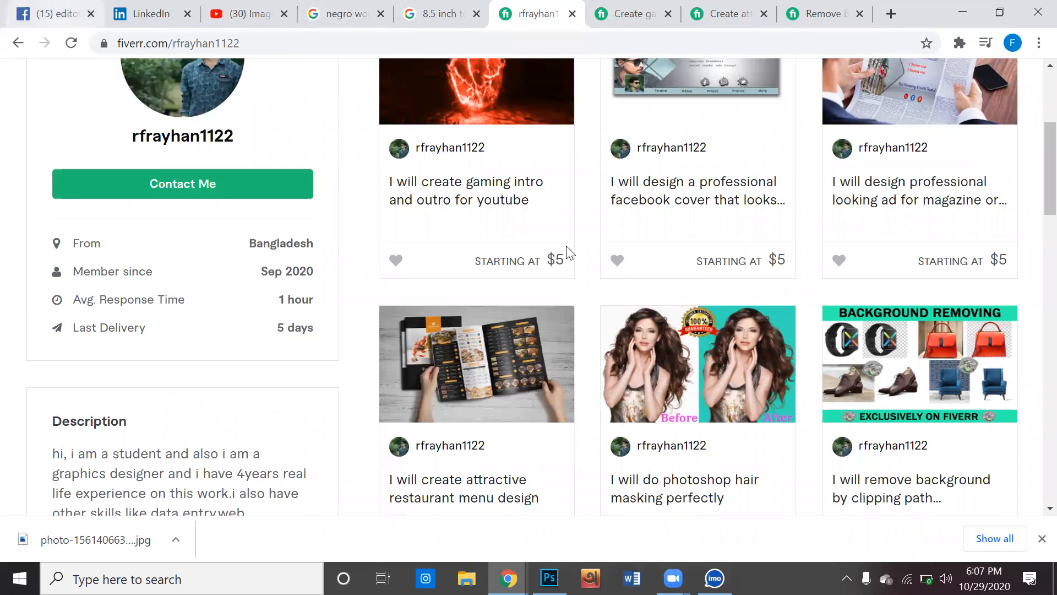
pyautogui.click(397, 261)
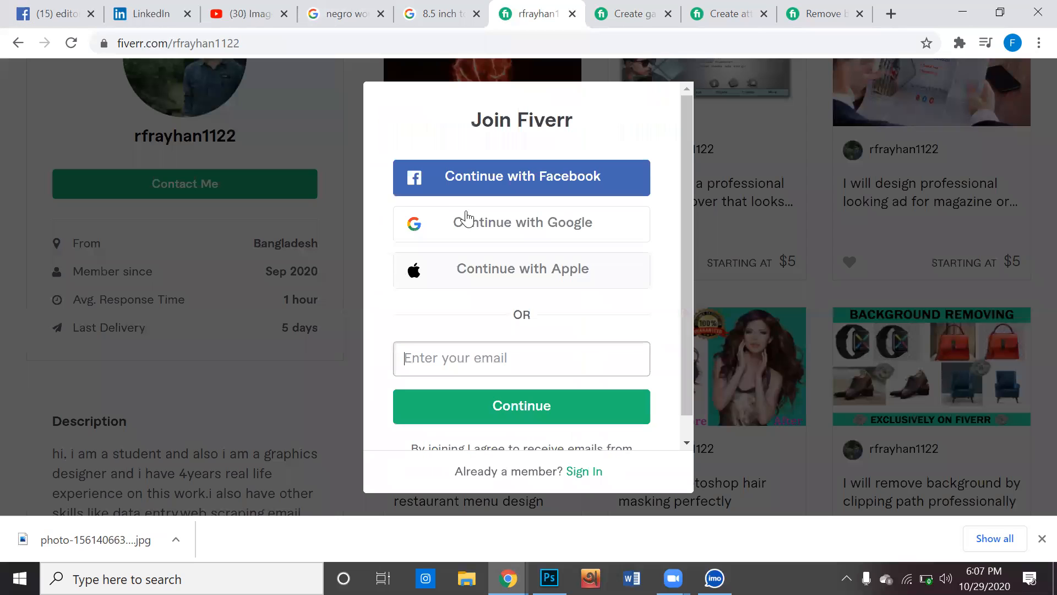
pyautogui.click(776, 127)
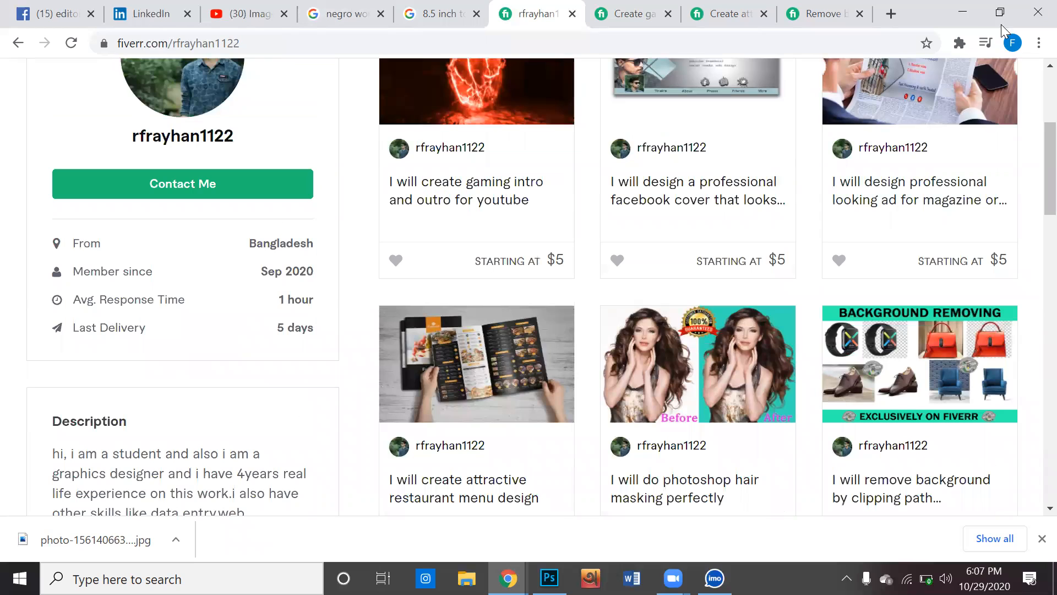
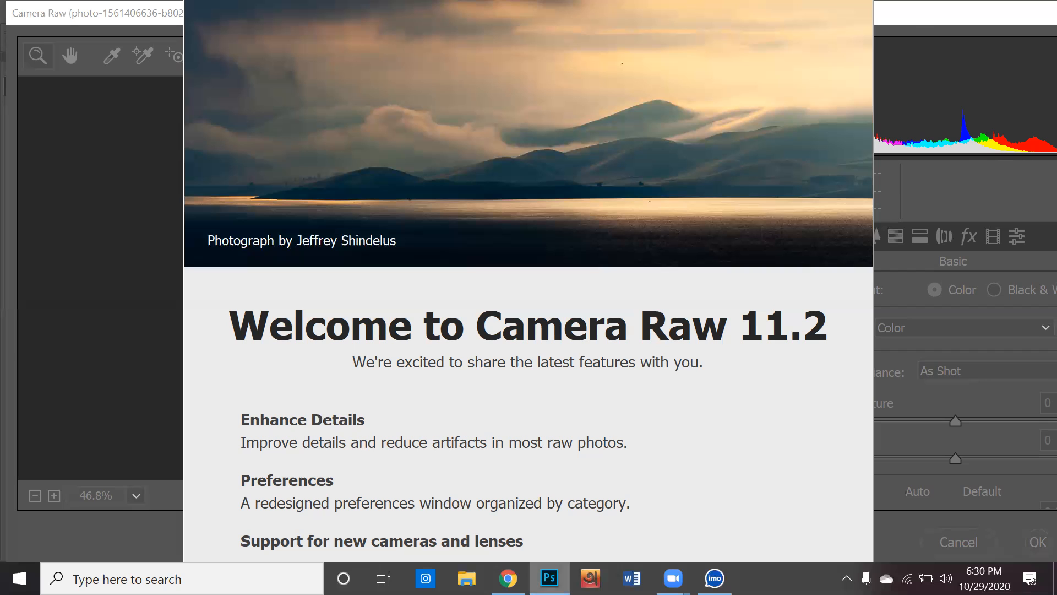
# Bring up the Photoshop taskbar jump list with its recent files and Close window option
pyautogui.rightClick(549, 577)
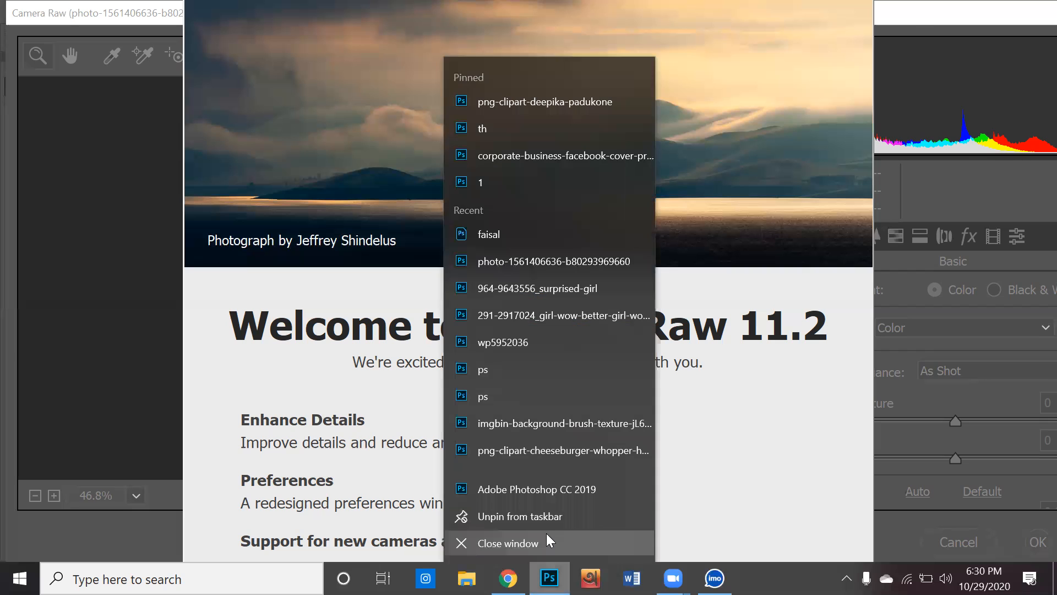